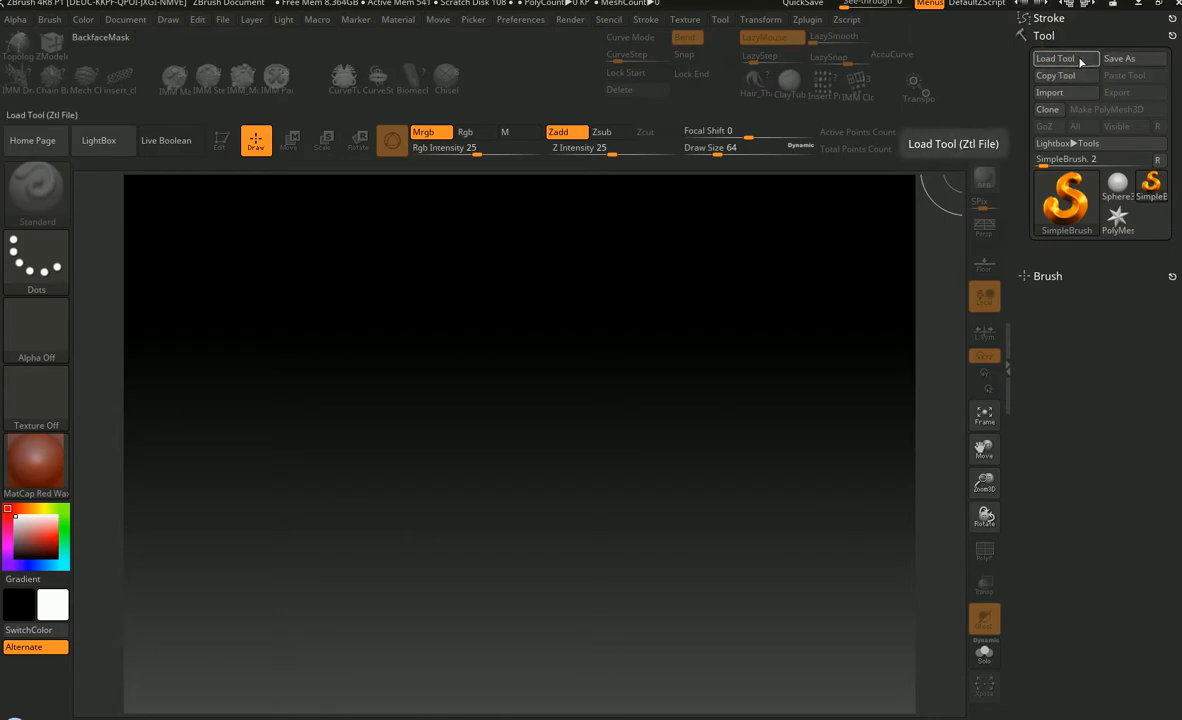
# - Load the Soothsayer.ZTL tool from its model folder on drive E under Game_art_2016 S2 DM8251 A3dMOD
pyautogui.click(1080, 62)
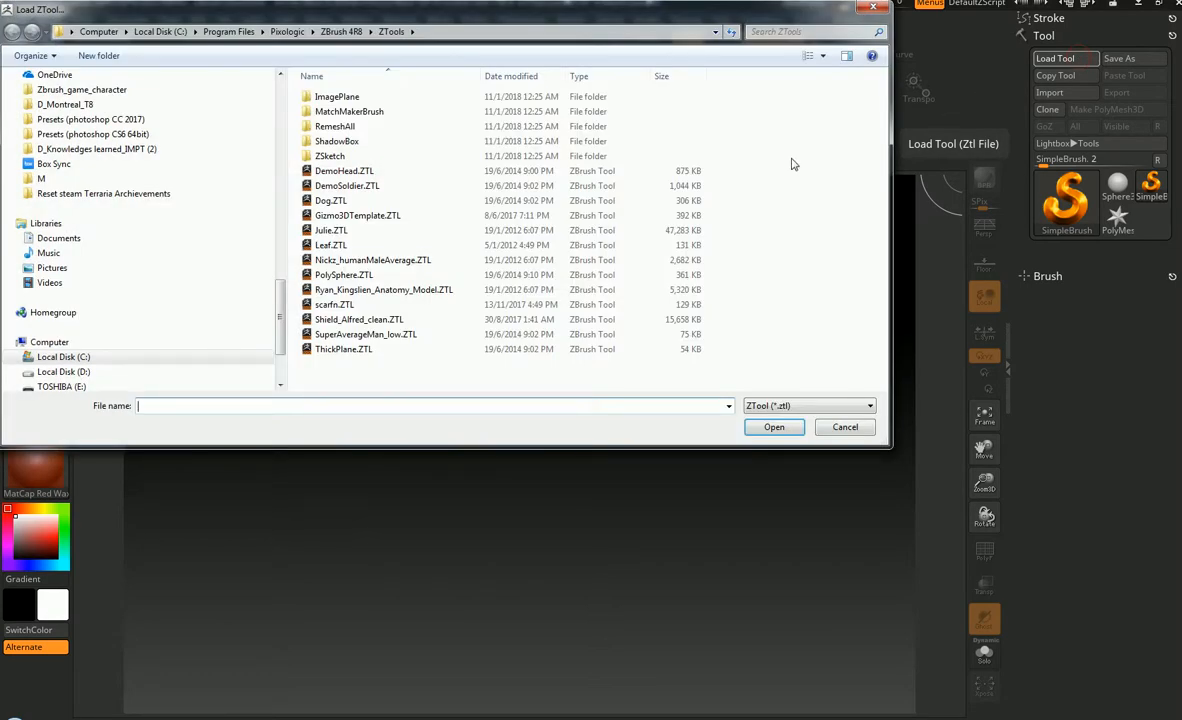
pyautogui.write('E:\\Game_art_2016 S2 DM8251 A3dMOD\\Model_from_Ernest')
pyautogui.press('Return')
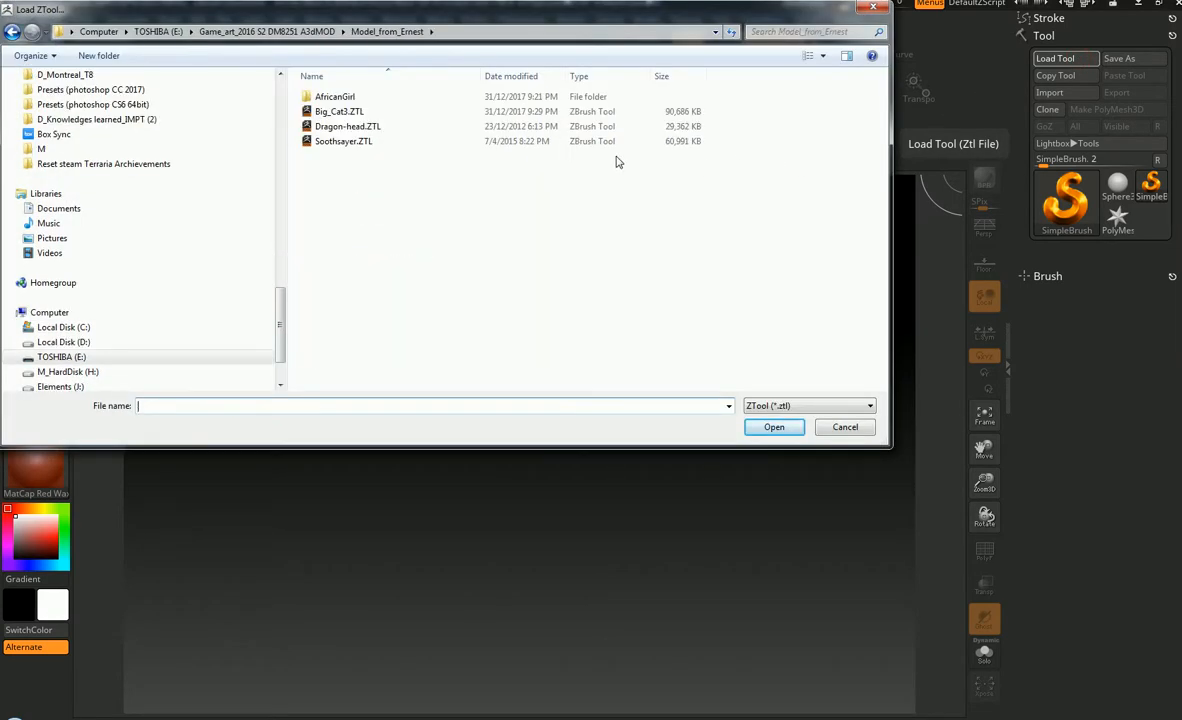
pyautogui.click(441, 141)
pyautogui.click(774, 427)
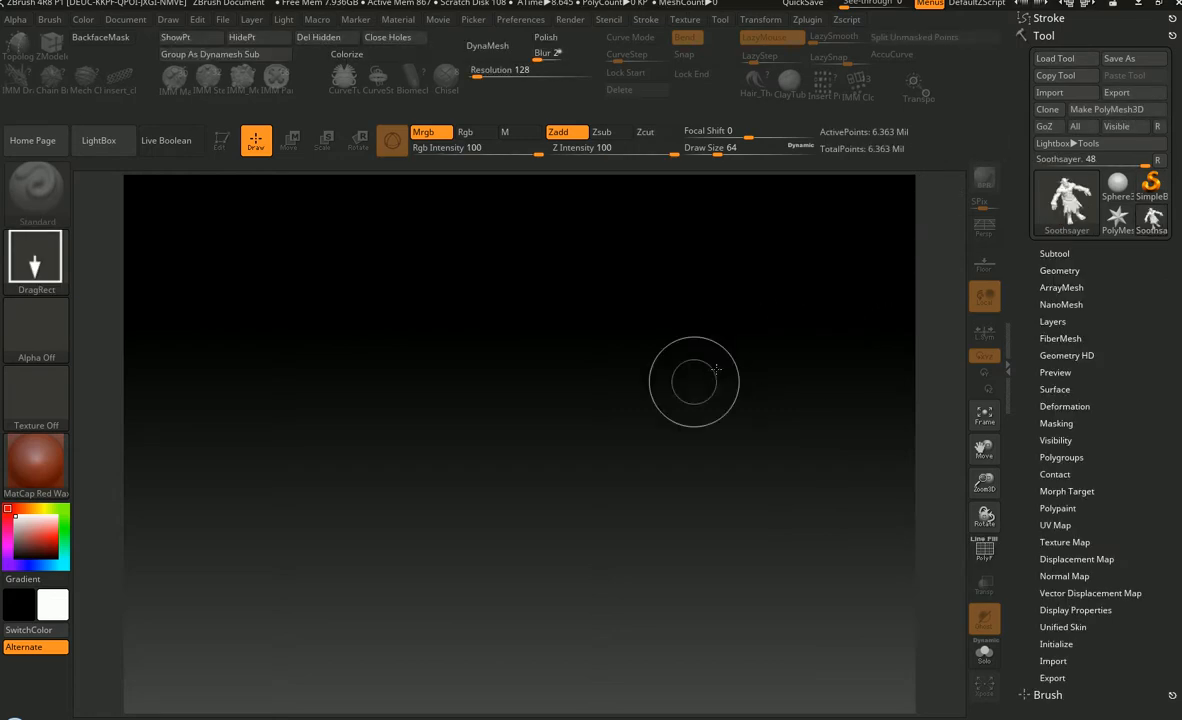
# - Place the Soothsayer model on the canvas in Edit mode, clear the leftover copies and frame its upper body
pyautogui.moveTo(478, 407)
pyautogui.mouseDown()
pyautogui.moveTo(594, 571)
pyautogui.moveTo(504, 684)
pyautogui.mouseUp()
pyautogui.moveTo(691, 351); pyautogui.dragTo(702, 432)
pyautogui.click(221, 140)
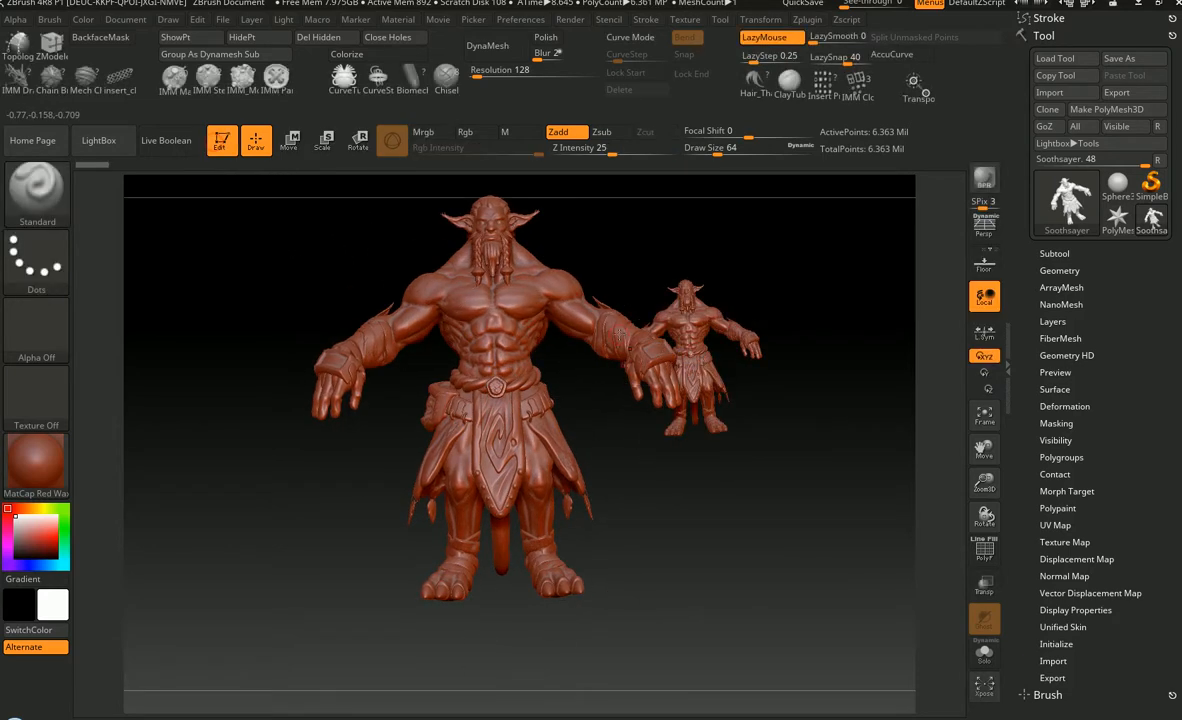
pyautogui.hotkey('ctrl', 'n')
pyautogui.press('f')
pyautogui.moveTo(781, 393); pyautogui.dragTo(701, 453)
pyautogui.moveTo(701, 453)
pyautogui.keyDown('shift'); pyautogui.mouseDown(button='right')
pyautogui.moveTo(673, 427)
pyautogui.moveTo(768, 396)
pyautogui.mouseUp(button='right'); pyautogui.keyUp('shift')
pyautogui.keyDown('ctrl'); pyautogui.moveTo(684, 340); pyautogui.dragTo(722, 352, button='right'); pyautogui.keyUp('ctrl')
pyautogui.keyDown('alt'); pyautogui.moveTo(697, 319); pyautogui.dragTo(757, 390, button='right'); pyautogui.keyUp('alt')
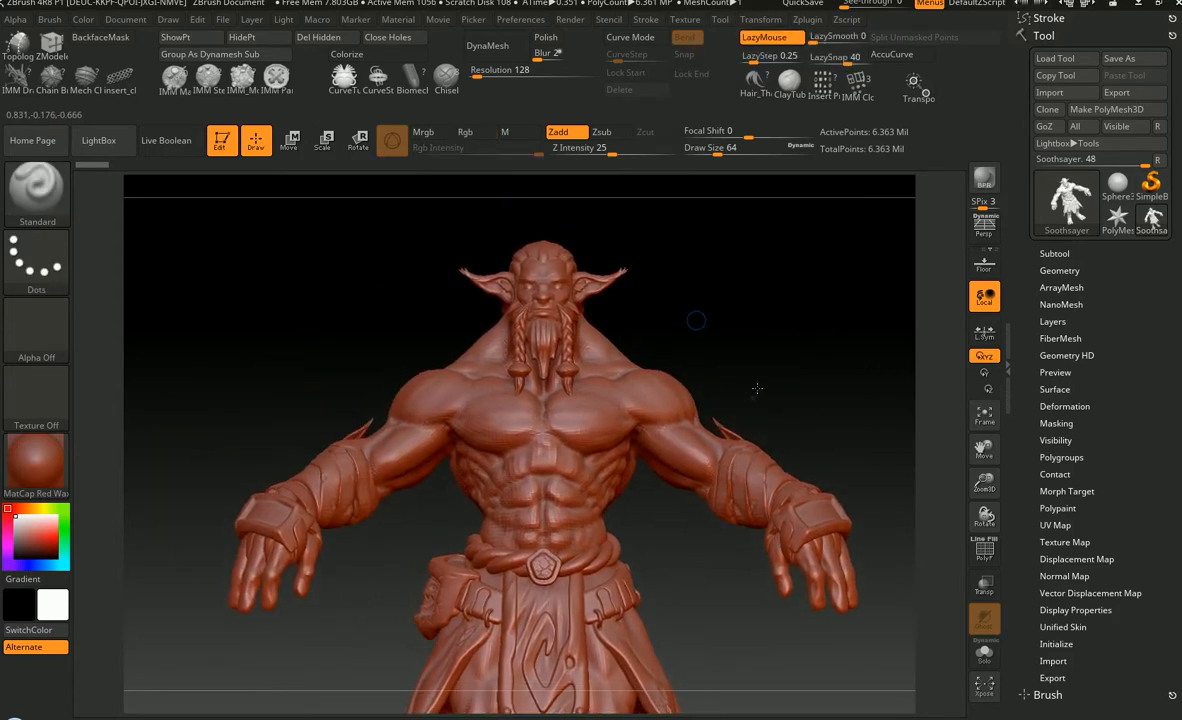
# - Delete the model's lower subdivision levels and copy a screen capture to the clipboard
pyautogui.click(1058, 270)
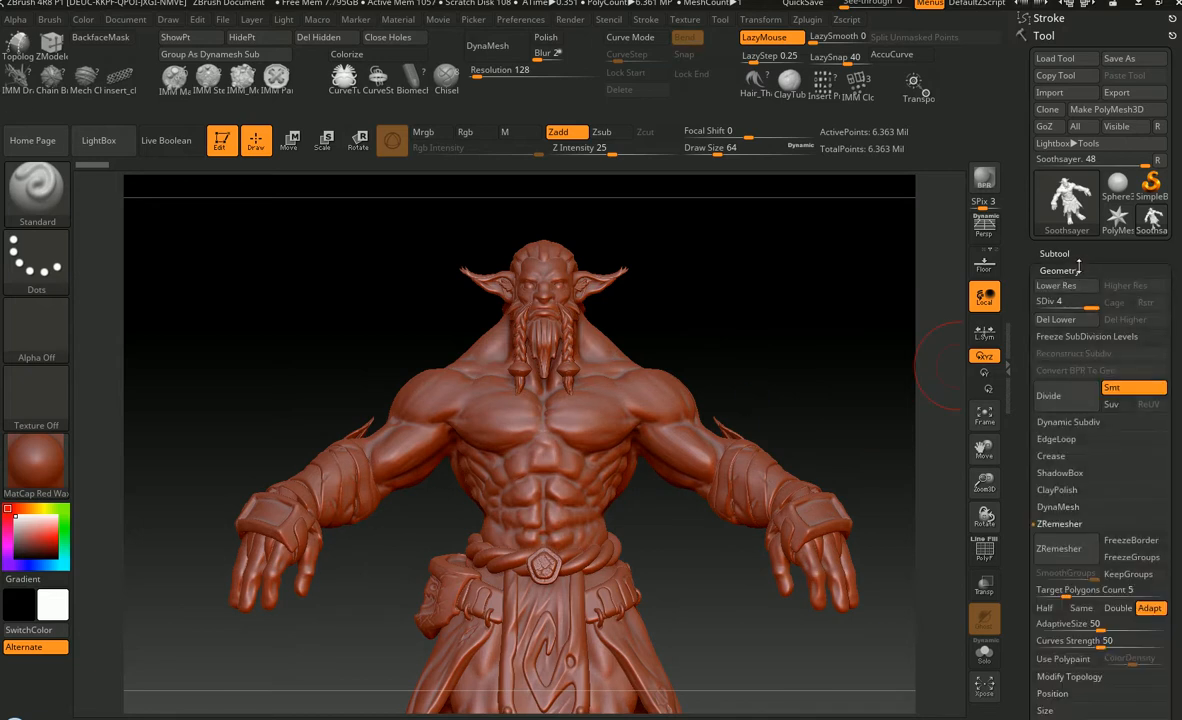
pyautogui.click(1063, 322)
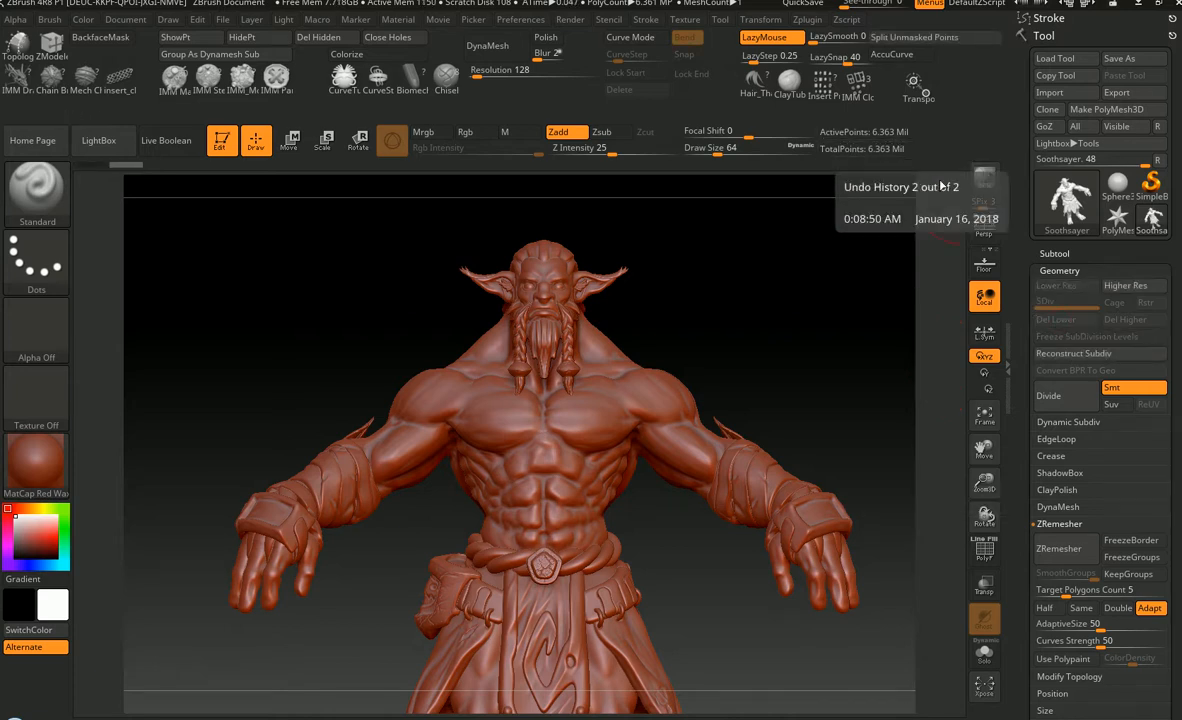
pyautogui.moveTo(810, 337)
pyautogui.mouseDown()
pyautogui.moveTo(835, 327)
pyautogui.moveTo(770, 305)
pyautogui.moveTo(830, 332)
pyautogui.moveTo(783, 365)
pyautogui.mouseUp()
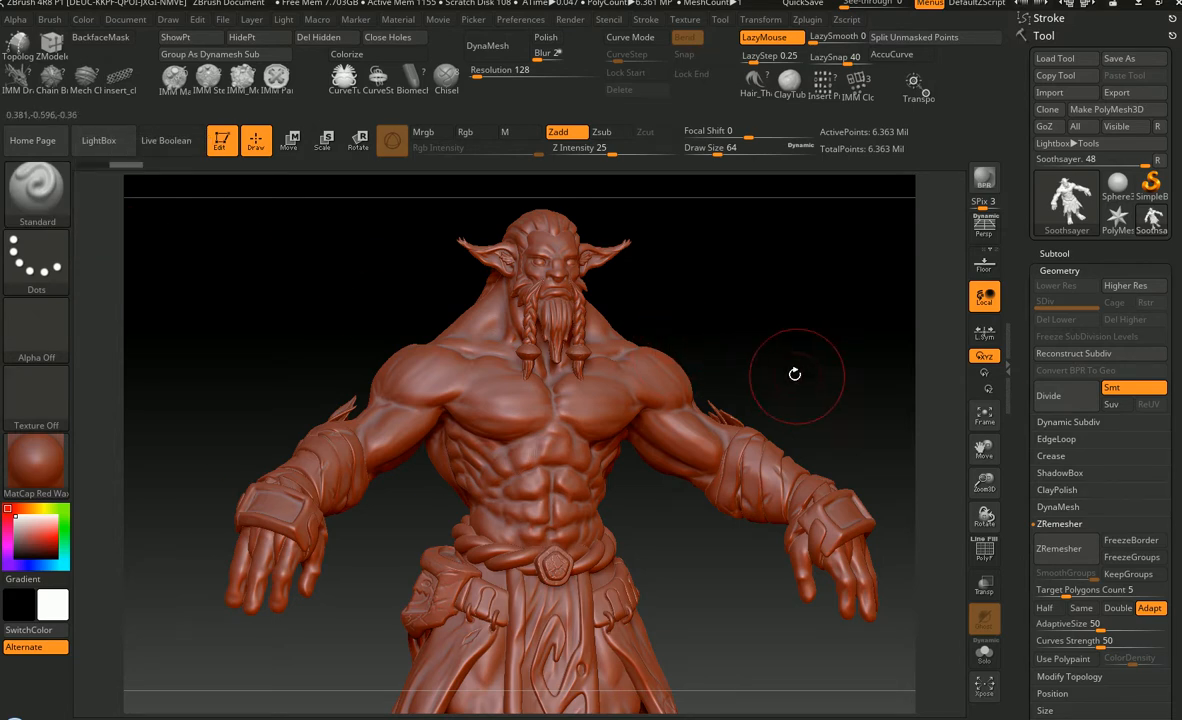
pyautogui.press('shift')
pyautogui.press('shift+Print')
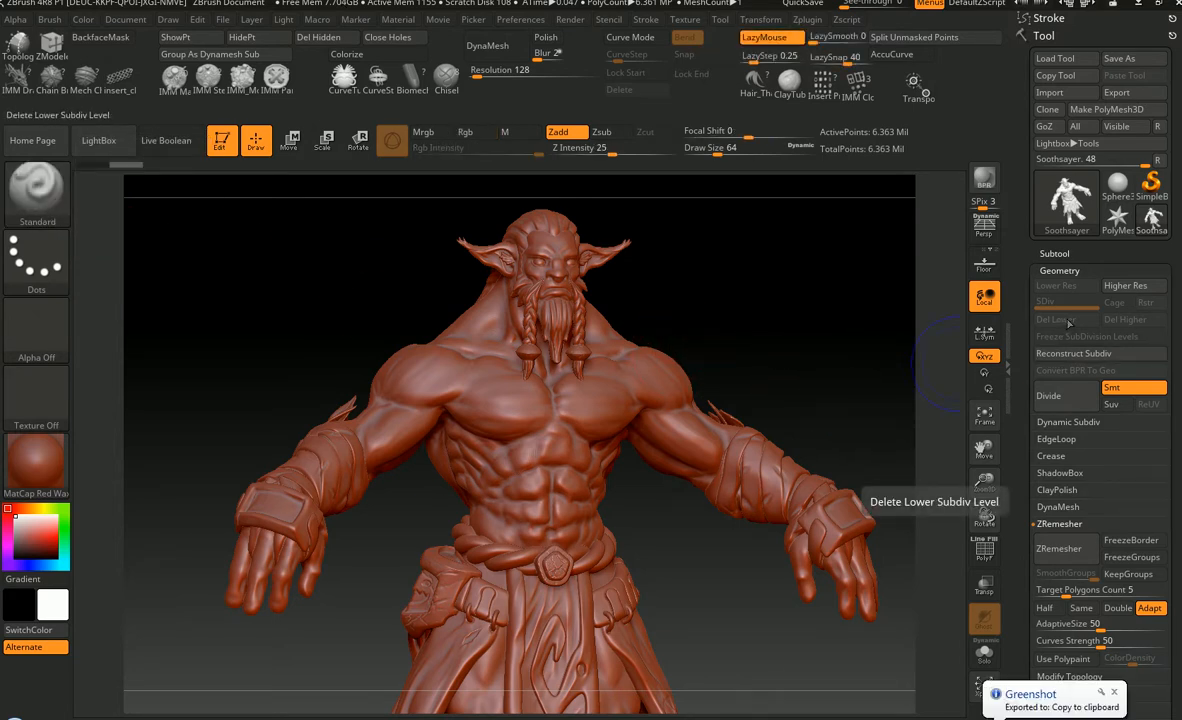
# - Select the Topology brush and set its draw size to 31 over the model's chest
pyautogui.click(44, 203)
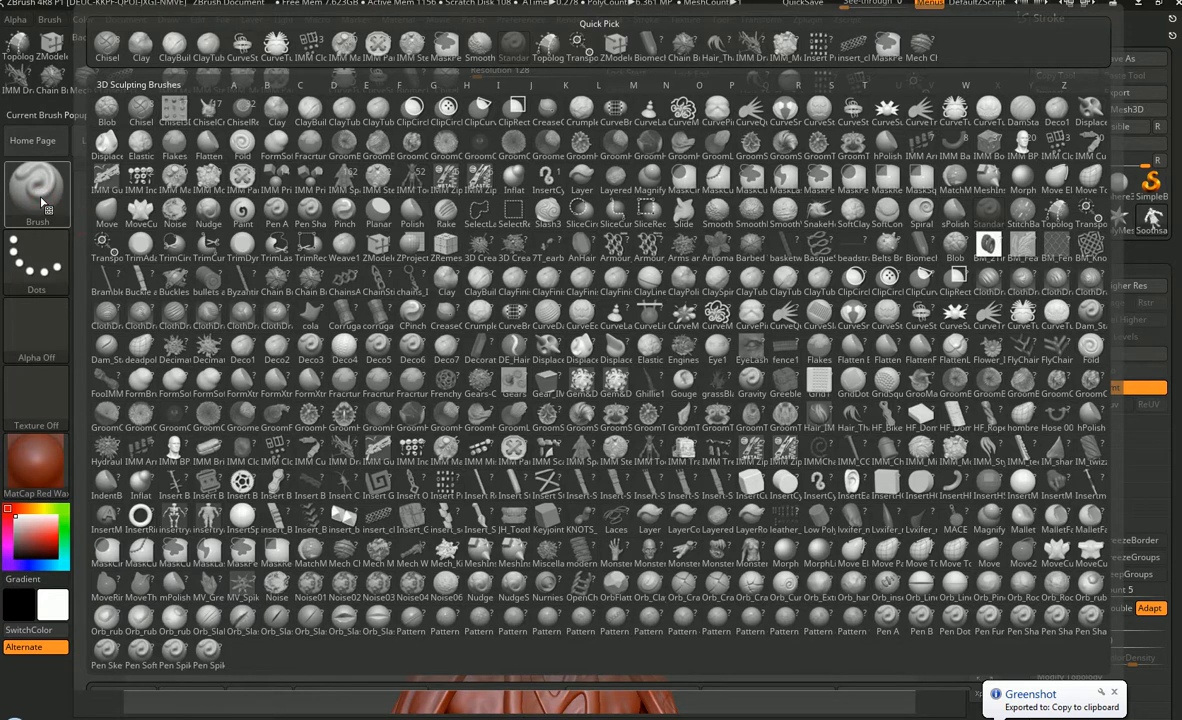
pyautogui.click(1066, 226)
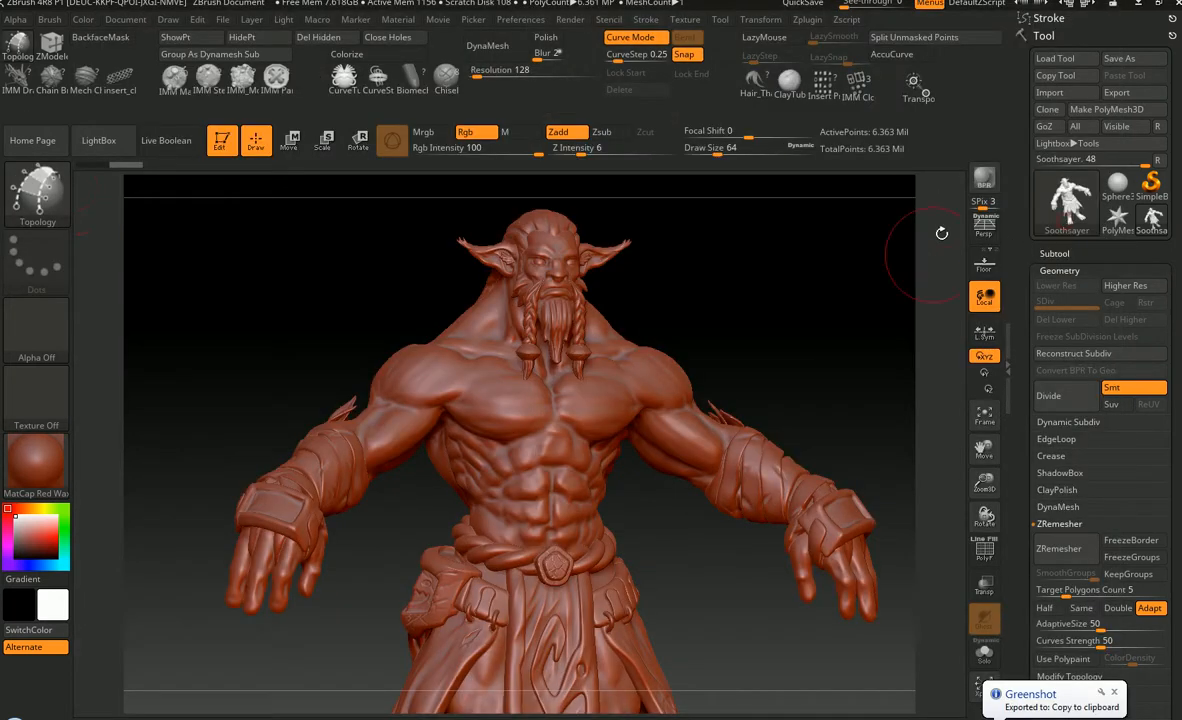
pyautogui.press('ctrl')
pyautogui.moveTo(607, 346)
pyautogui.keyDown('ctrl'); pyautogui.mouseDown(button='right')
pyautogui.moveTo(545, 408)
pyautogui.moveTo(620, 446)
pyautogui.mouseUp(button='right'); pyautogui.keyUp('ctrl')
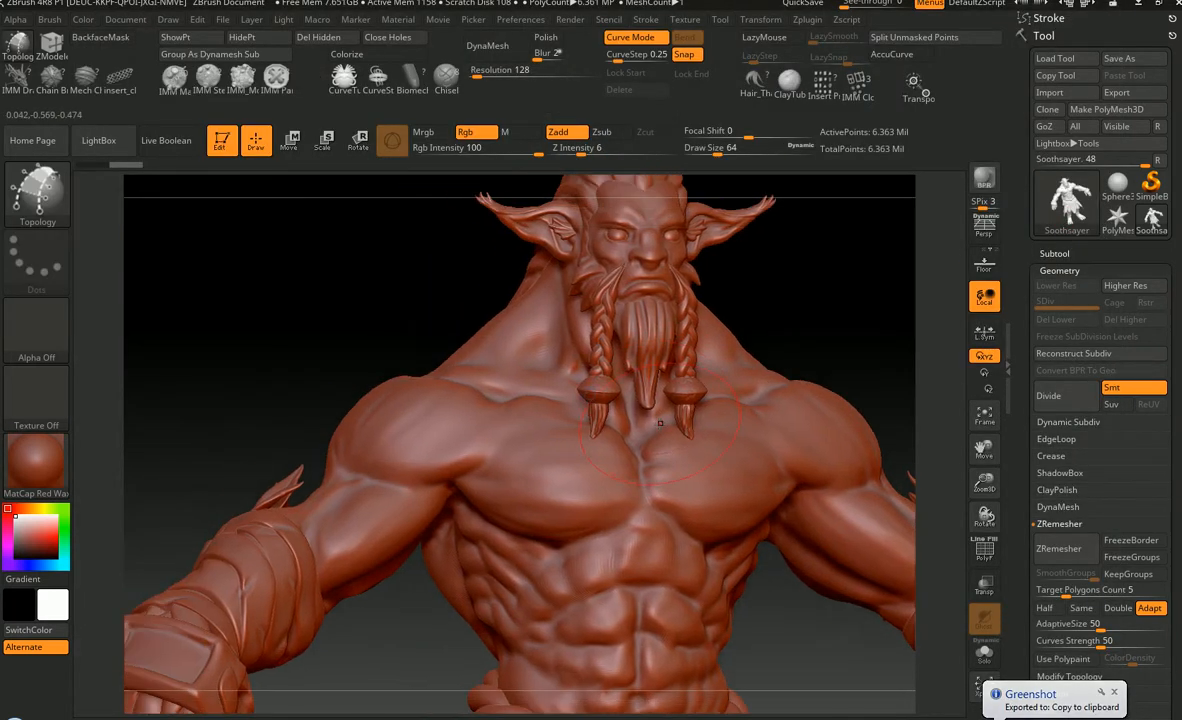
pyautogui.press('s')
pyautogui.moveTo(620, 451); pyautogui.dragTo(609, 449)
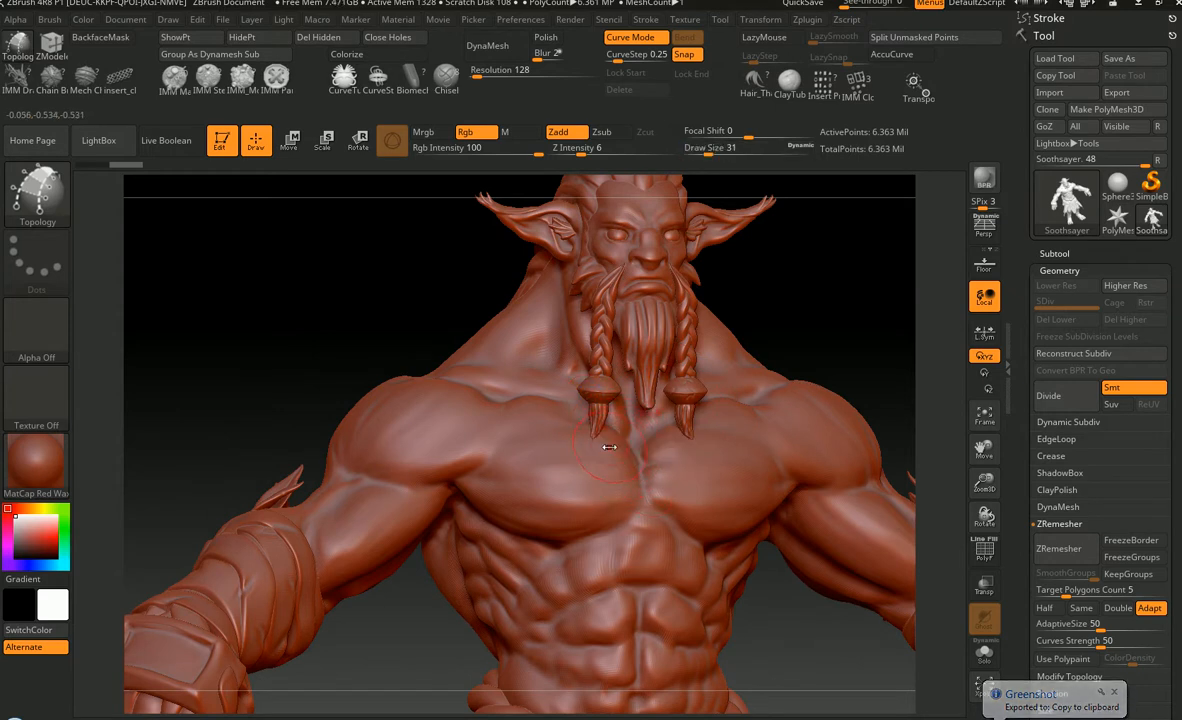
# - Draw two roughly parallel topology curves from the shoulder across the upper chest and copy a screen capture to the clipboard
pyautogui.moveTo(608, 447)
pyautogui.keyDown('ctrl'); pyautogui.mouseDown(button='right')
pyautogui.moveTo(611, 458)
pyautogui.moveTo(703, 449)
pyautogui.mouseUp(button='right'); pyautogui.keyUp('ctrl')
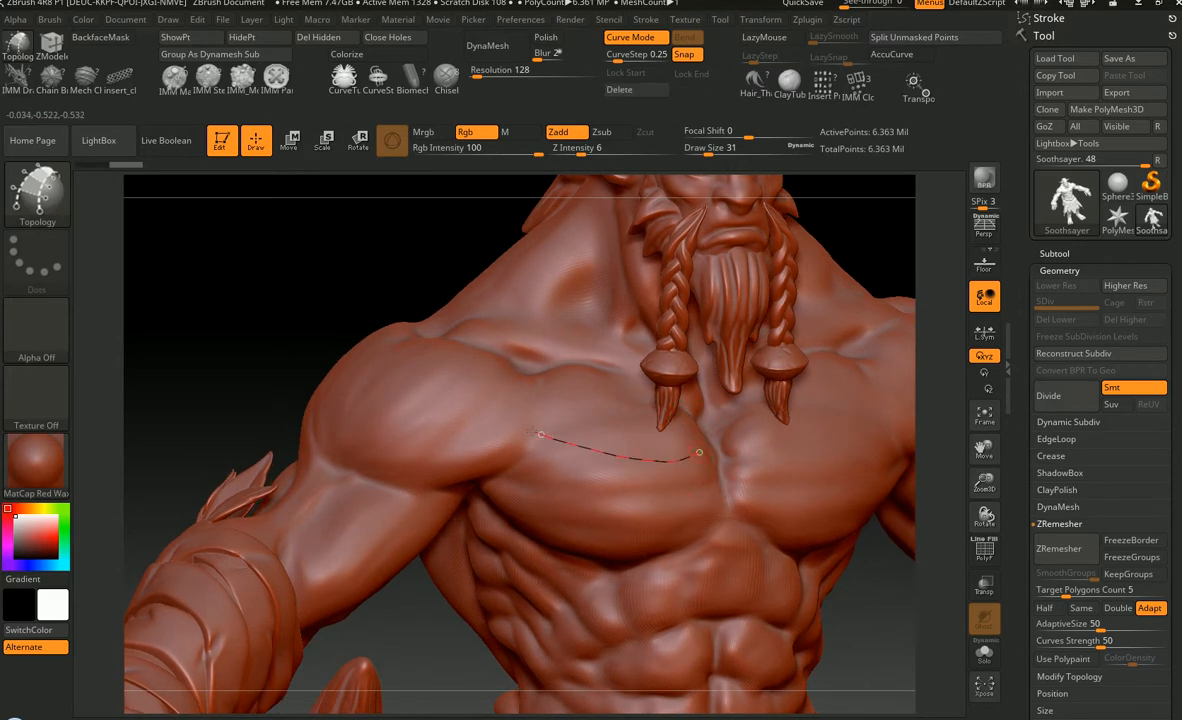
pyautogui.moveTo(437, 426); pyautogui.dragTo(400, 394, button='right')
pyautogui.click(359, 365)
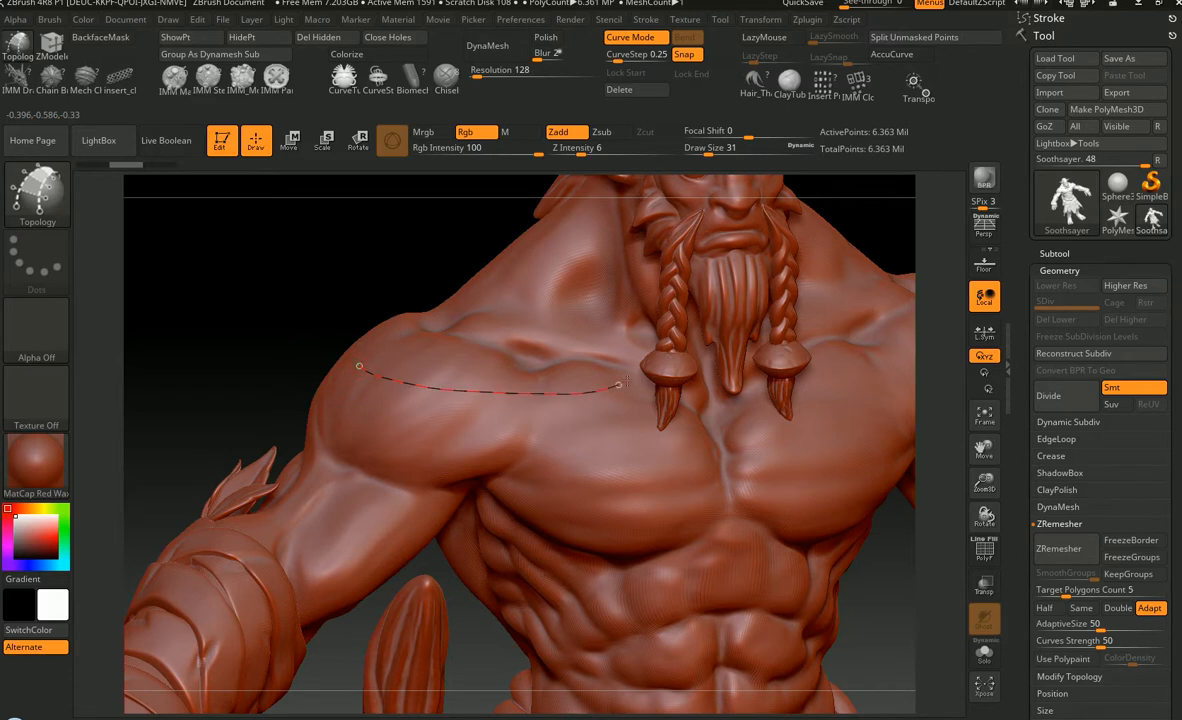
pyautogui.moveTo(619, 384); pyautogui.dragTo(620, 385)
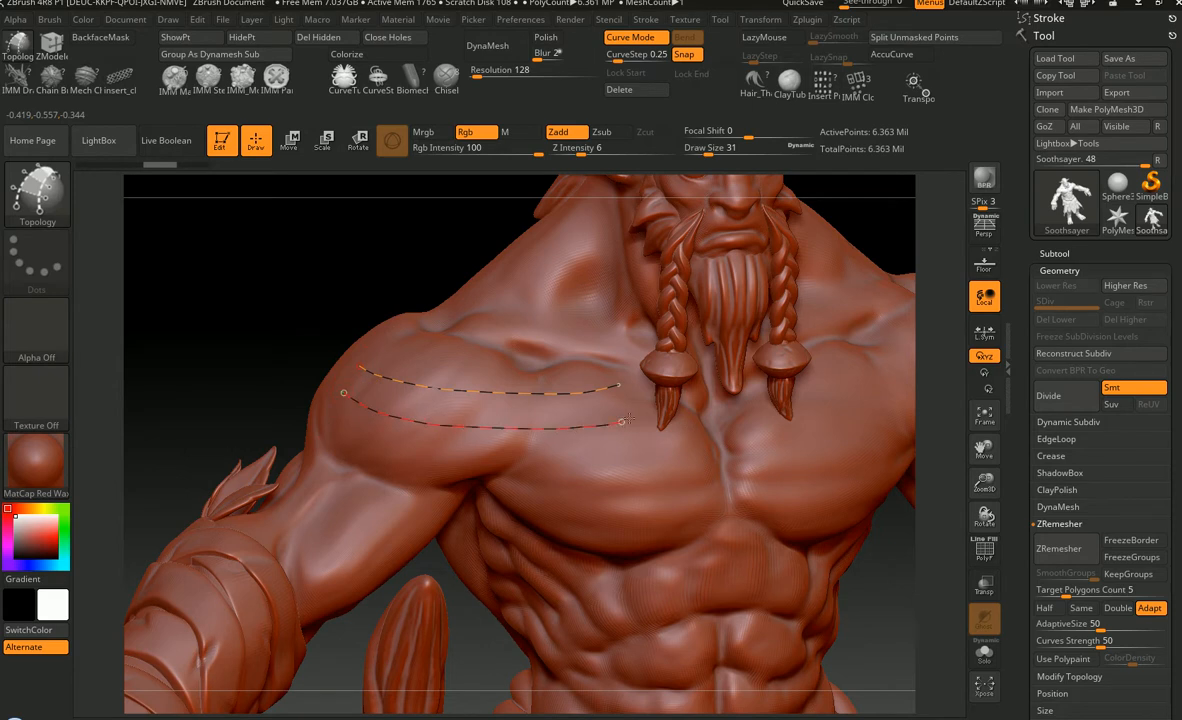
pyautogui.moveTo(632, 416); pyautogui.dragTo(633, 416)
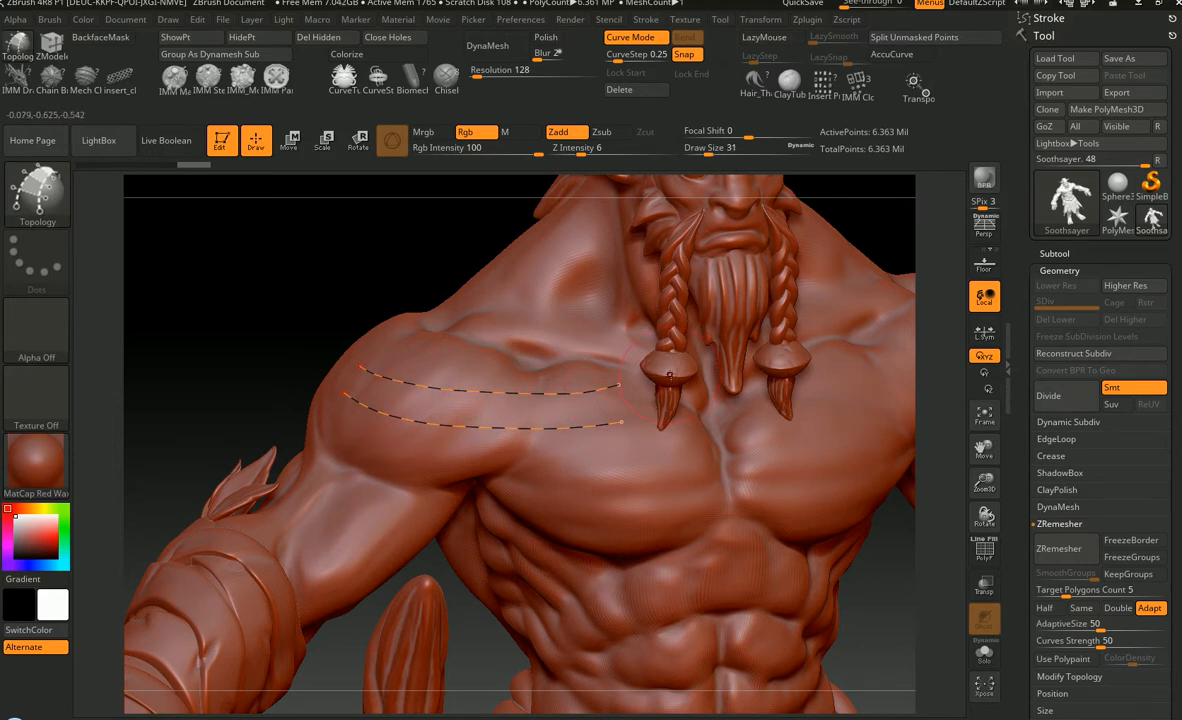
pyautogui.press('shift+Print')
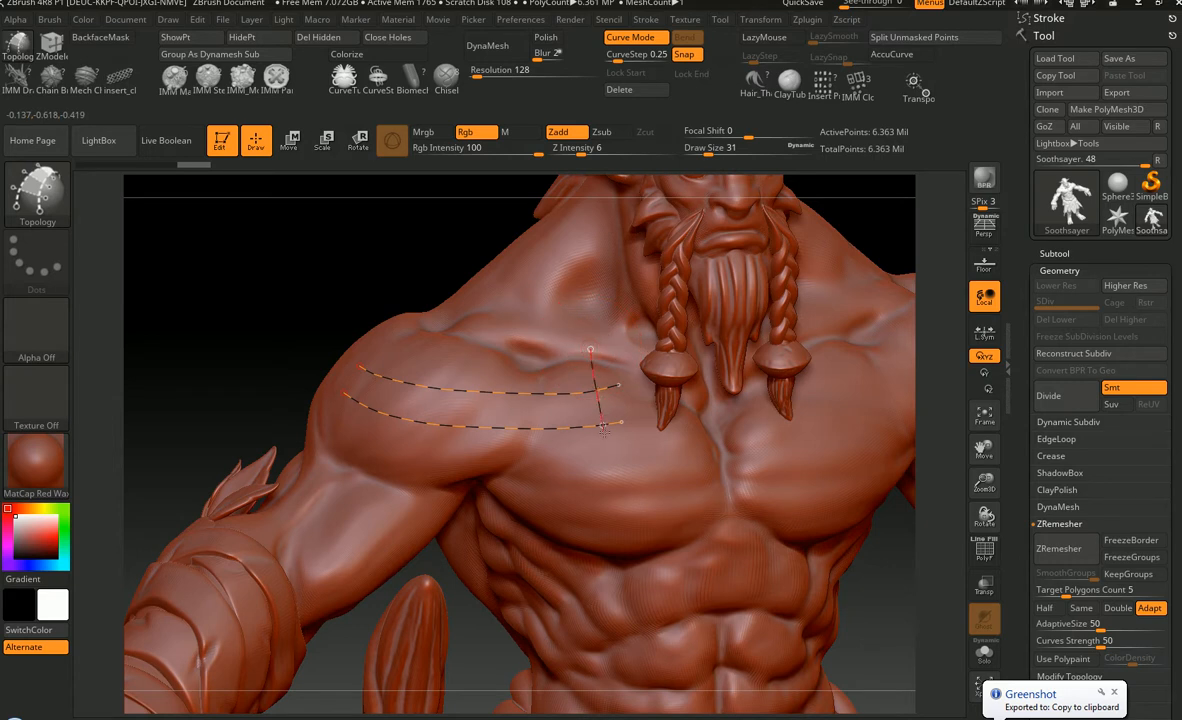
# - Draw four topology curves down the chest, crossing both long curves to form a strip of three quads
pyautogui.moveTo(612, 461); pyautogui.dragTo(669, 630)
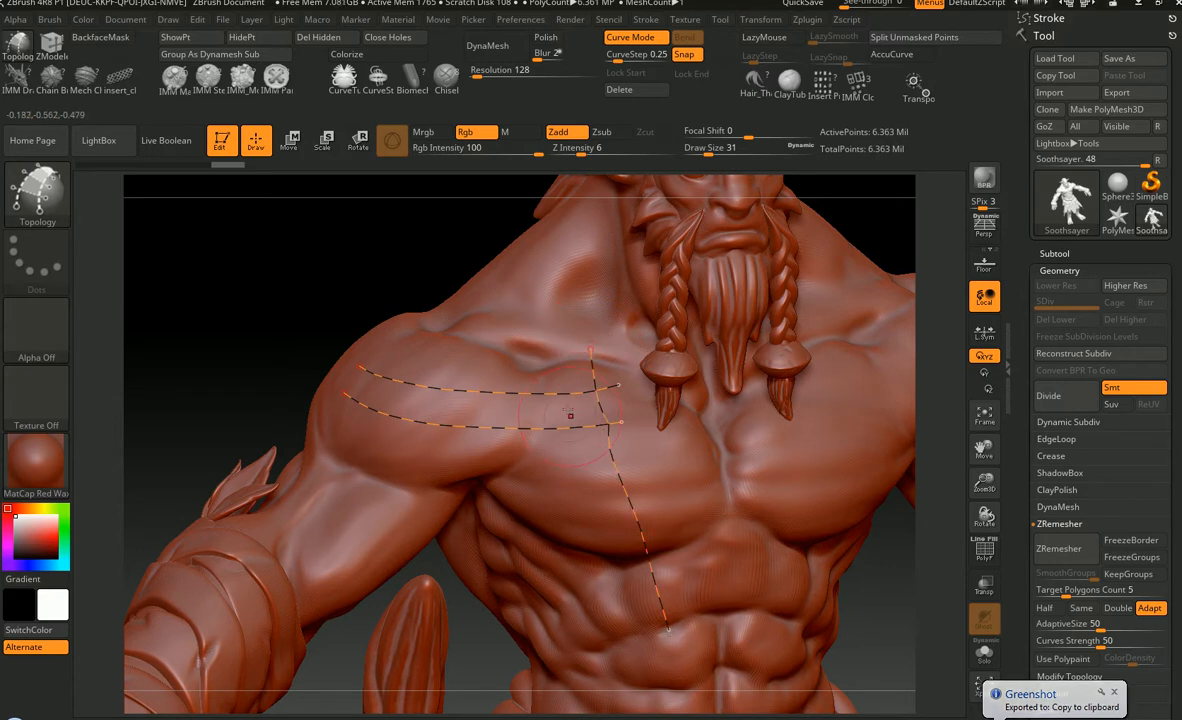
pyautogui.moveTo(557, 353); pyautogui.dragTo(604, 553)
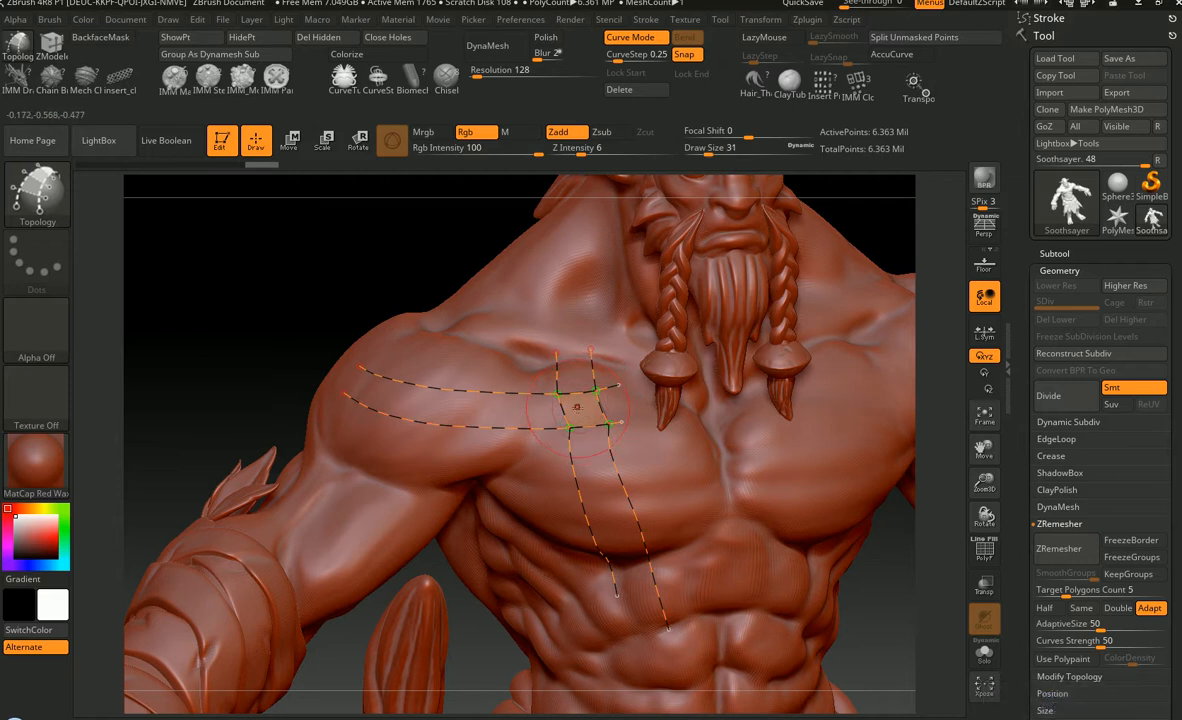
pyautogui.moveTo(592, 415)
pyautogui.mouseDown(button='right')
pyautogui.moveTo(668, 420)
pyautogui.moveTo(656, 386)
pyautogui.mouseUp(button='right')
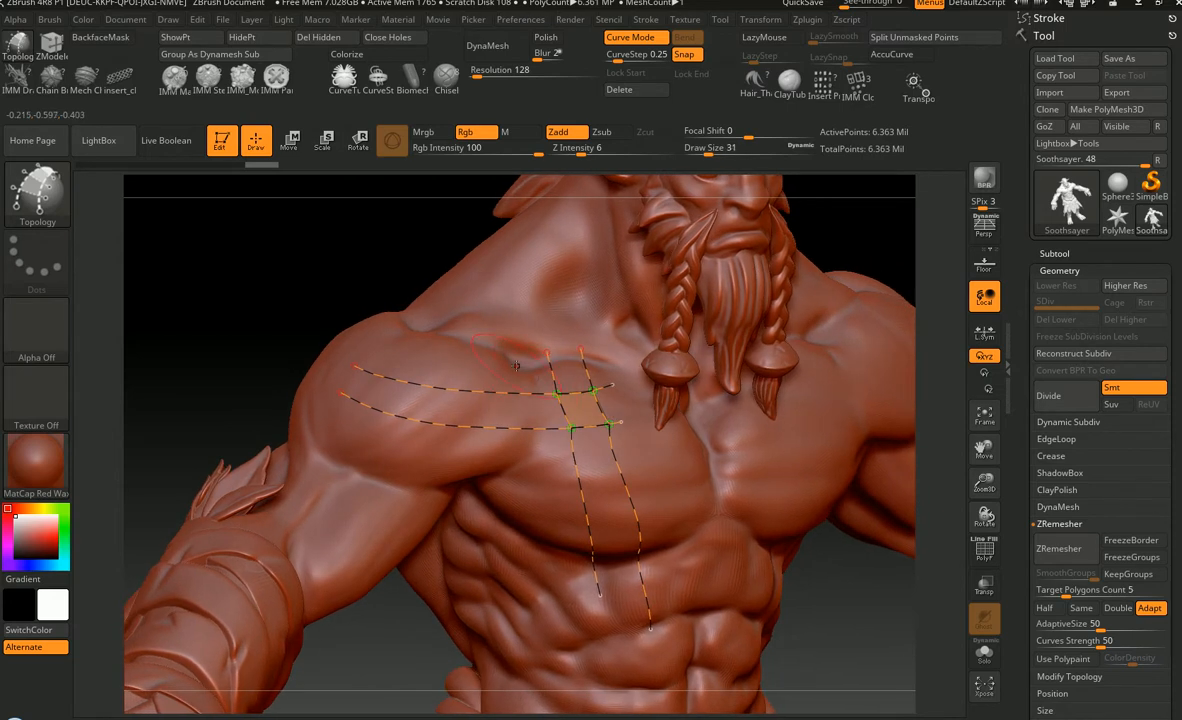
pyautogui.moveTo(556, 567); pyautogui.dragTo(556, 568)
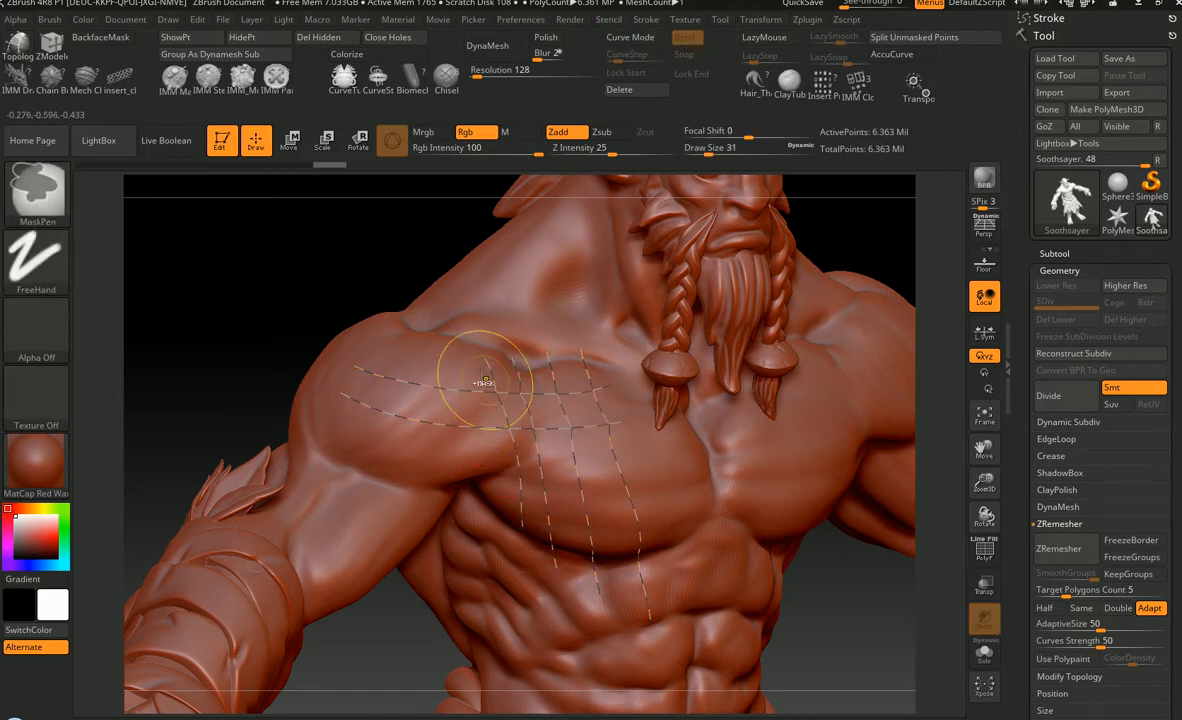
pyautogui.press('ctrl')
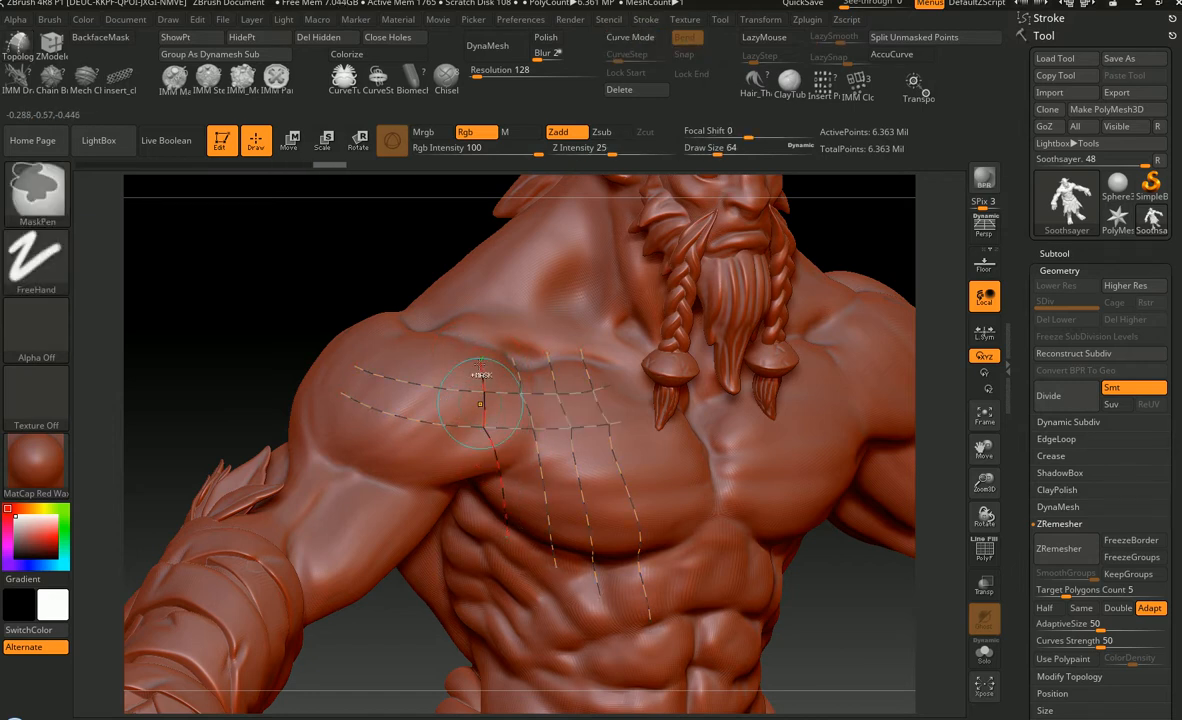
pyautogui.moveTo(517, 552); pyautogui.dragTo(517, 552)
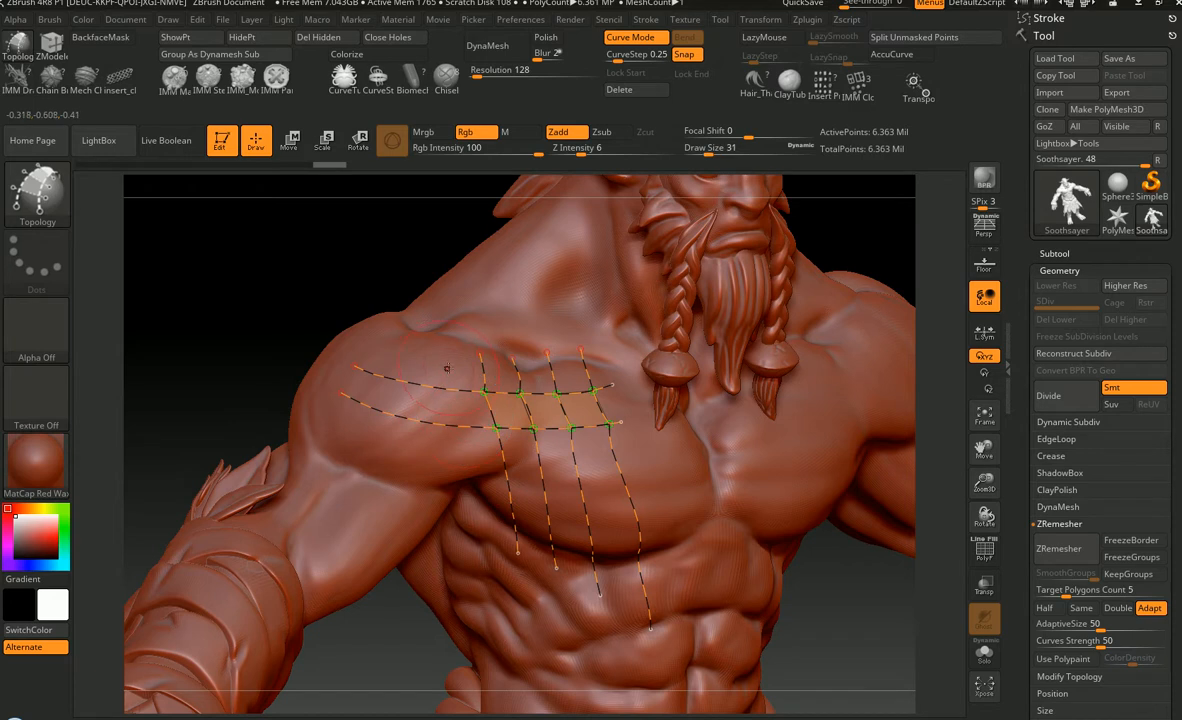
# - Add three more crossing curves toward the shoulder to lengthen the quad strip and copy a screen capture to the clipboard
pyautogui.moveTo(461, 487); pyautogui.dragTo(461, 487)
pyautogui.moveTo(508, 422); pyautogui.dragTo(456, 432, button='right')
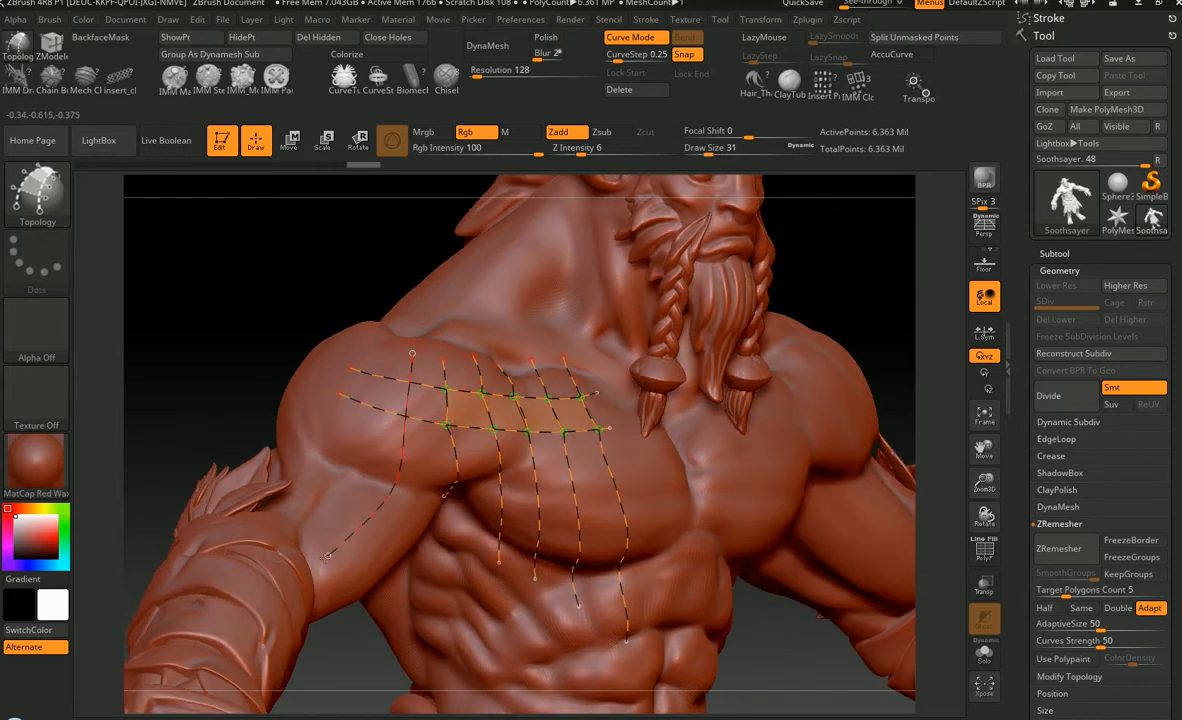
pyautogui.click(412, 353)
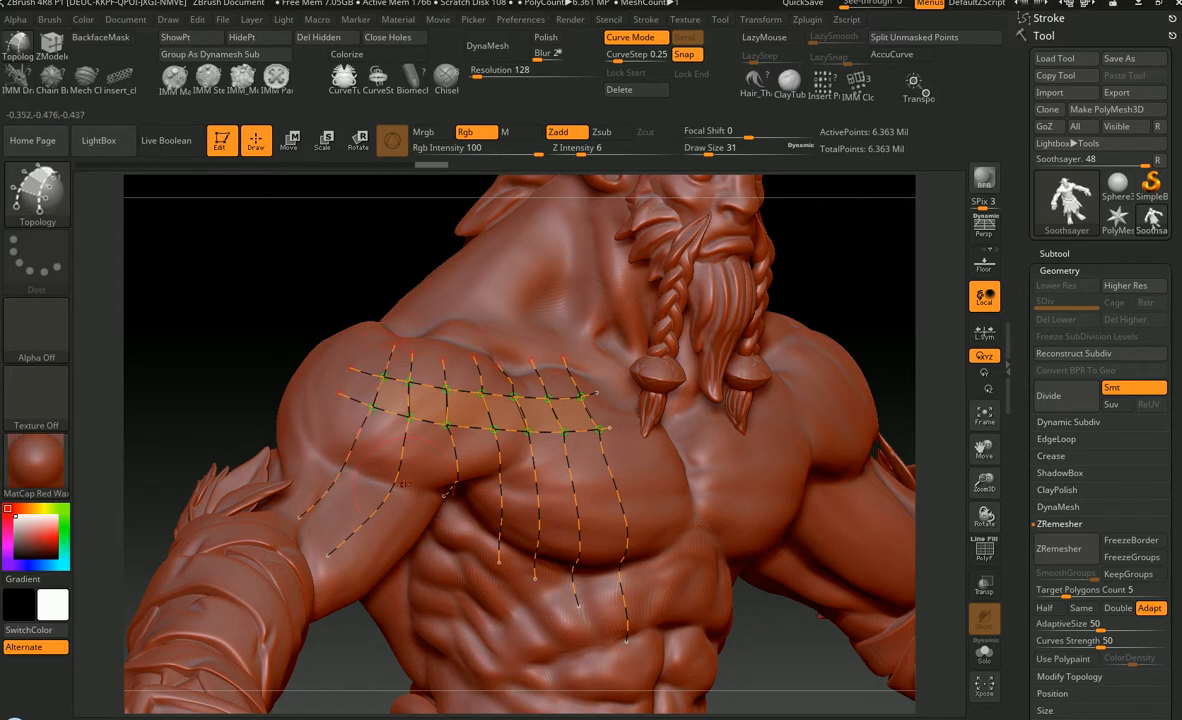
pyautogui.moveTo(517, 450)
pyautogui.mouseDown(button='right')
pyautogui.moveTo(410, 455)
pyautogui.moveTo(634, 464)
pyautogui.moveTo(545, 343)
pyautogui.mouseUp(button='right')
pyautogui.press('shift+Print')
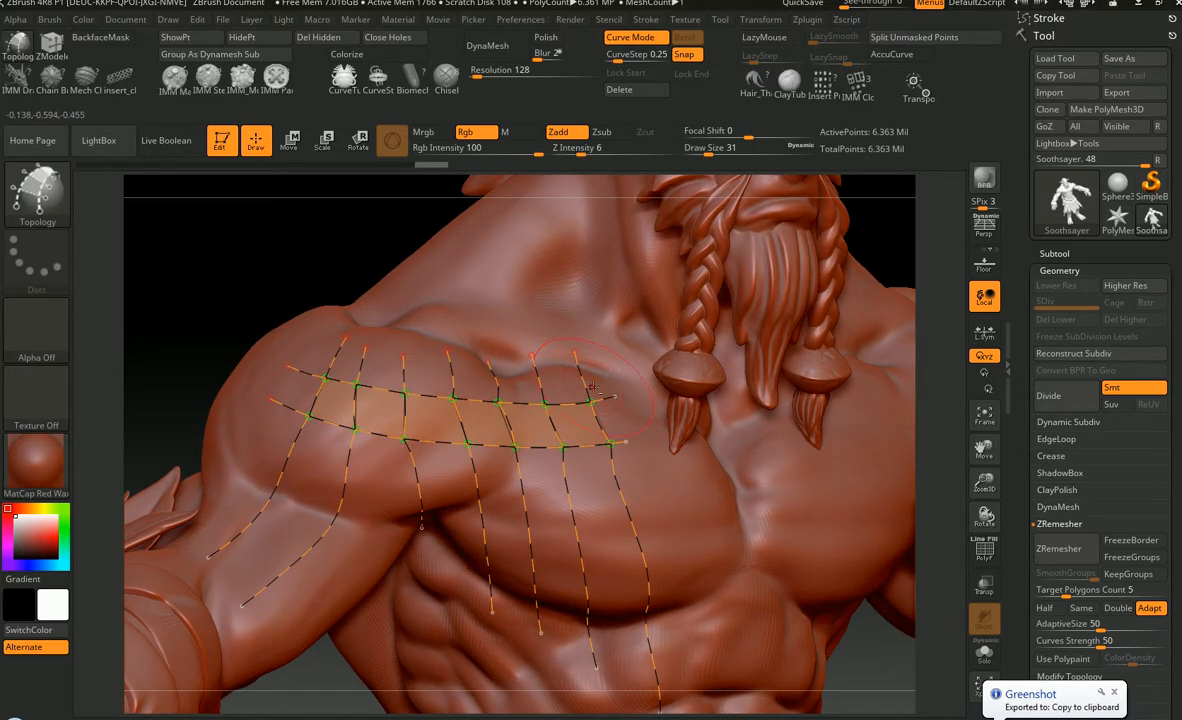
# - Extend the upper long topology curve onto the outer shoulder and take a screen capture
pyautogui.keyDown('alt'); pyautogui.moveTo(588, 392); pyautogui.dragTo(618, 377, button='right'); pyautogui.keyUp('alt')
pyautogui.moveTo(280, 434)
pyautogui.mouseDown()
pyautogui.moveTo(455, 474)
pyautogui.moveTo(700, 462)
pyautogui.mouseUp()
pyautogui.moveTo(700, 462)
pyautogui.mouseDown(button='right')
pyautogui.moveTo(650, 501)
pyautogui.moveTo(590, 494)
pyautogui.moveTo(664, 484)
pyautogui.moveTo(677, 461)
pyautogui.moveTo(722, 470)
pyautogui.moveTo(640, 468)
pyautogui.moveTo(681, 470)
pyautogui.moveTo(663, 444)
pyautogui.moveTo(560, 385)
pyautogui.moveTo(440, 345)
pyautogui.moveTo(420, 355)
pyautogui.moveTo(455, 395)
pyautogui.mouseUp(button='right')
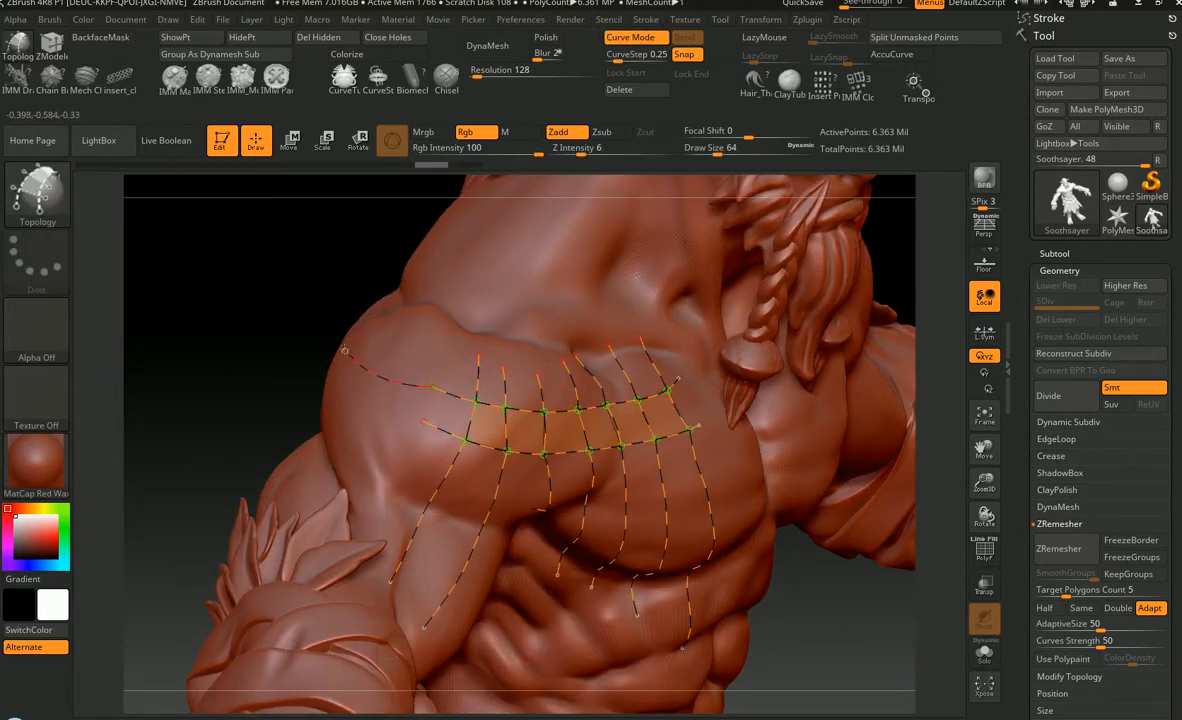
pyautogui.press('ctrl+Print')
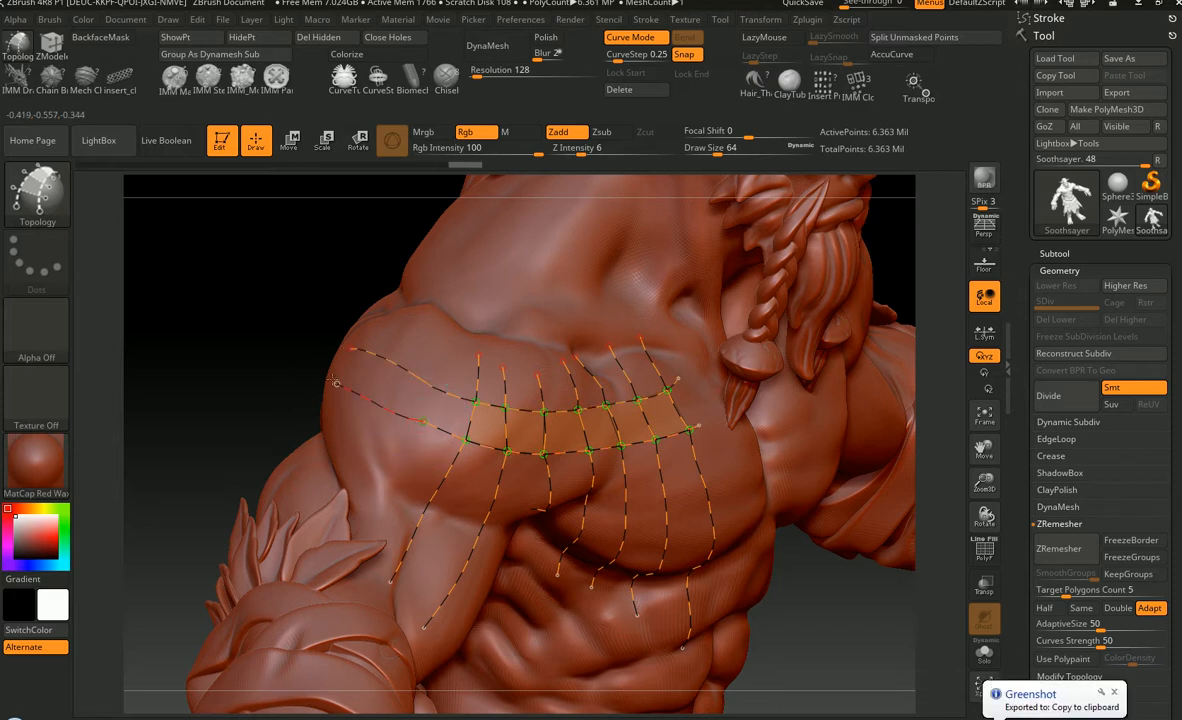
# - Continue both long topology curves around the side of the shoulder toward the back
pyautogui.moveTo(586, 357); pyautogui.dragTo(560, 440, button='right')
pyautogui.moveTo(389, 391); pyautogui.dragTo(336, 367)
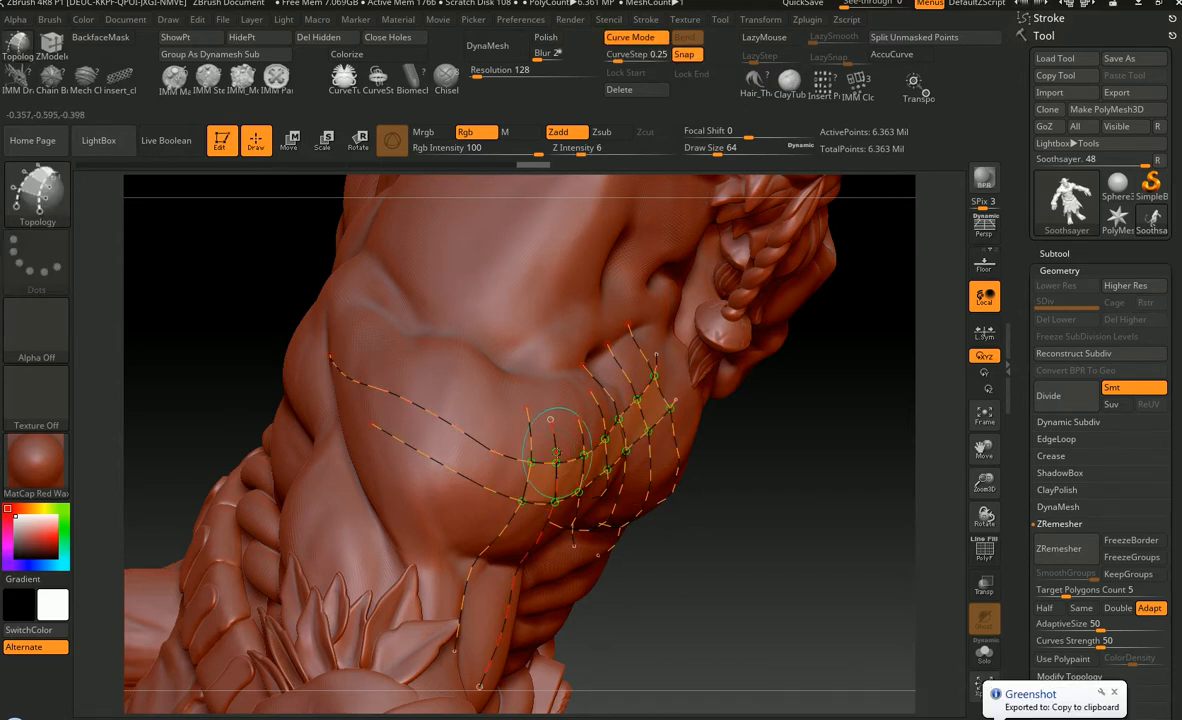
pyautogui.moveTo(557, 455); pyautogui.dragTo(580, 440, button='right')
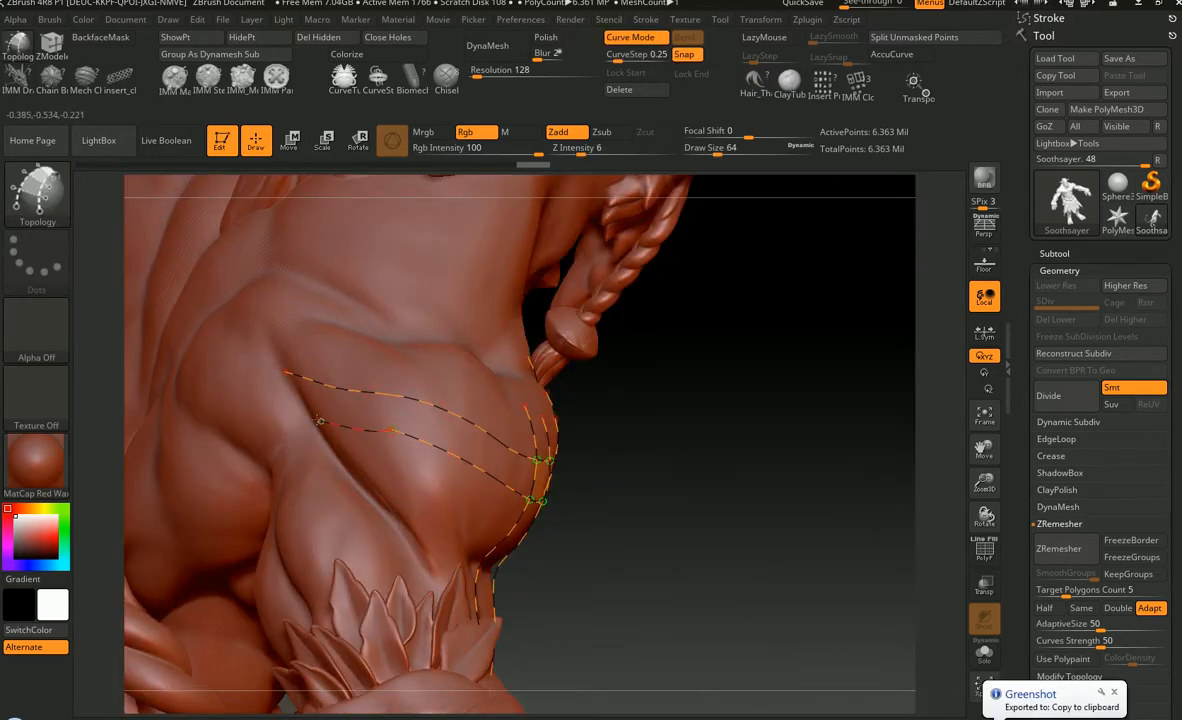
pyautogui.moveTo(320, 421); pyautogui.dragTo(291, 411)
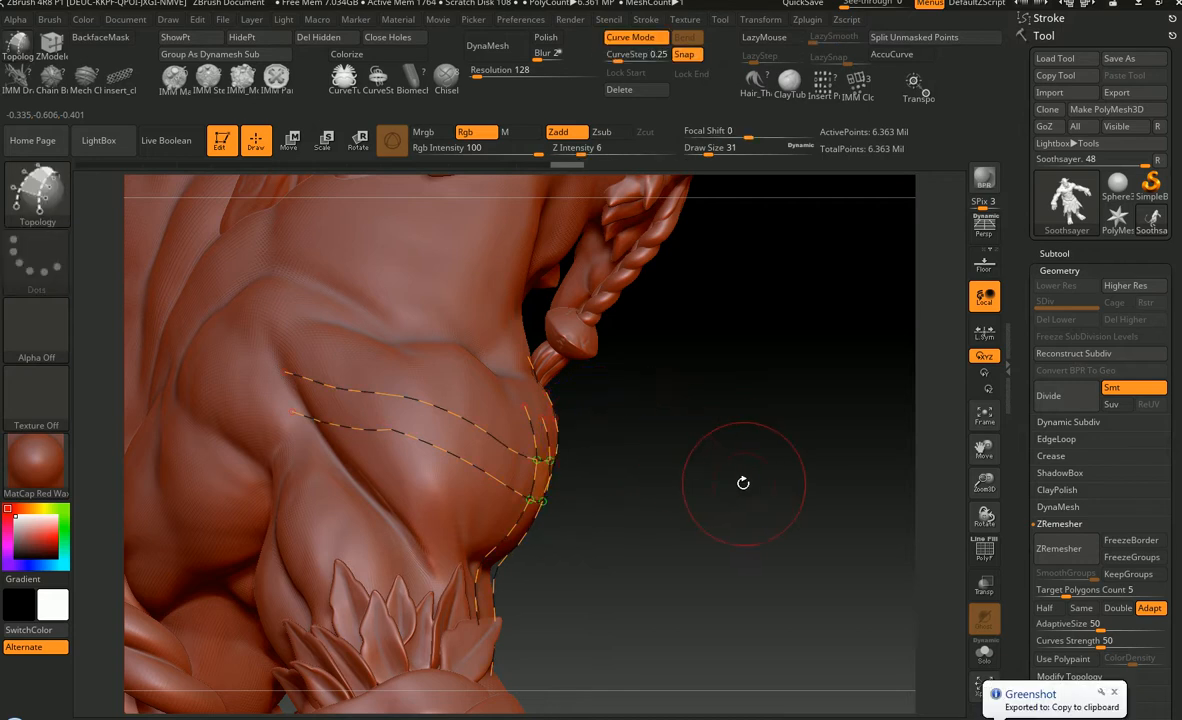
# - Try generating the polygon strip from the chest topology curves, and undo it
pyautogui.moveTo(763, 486); pyautogui.dragTo(645, 485, button='right')
pyautogui.moveTo(653, 432); pyautogui.dragTo(686, 402, button='right')
pyautogui.keyDown('alt'); pyautogui.moveTo(717, 478); pyautogui.dragTo(616, 482, button='right'); pyautogui.keyUp('alt')
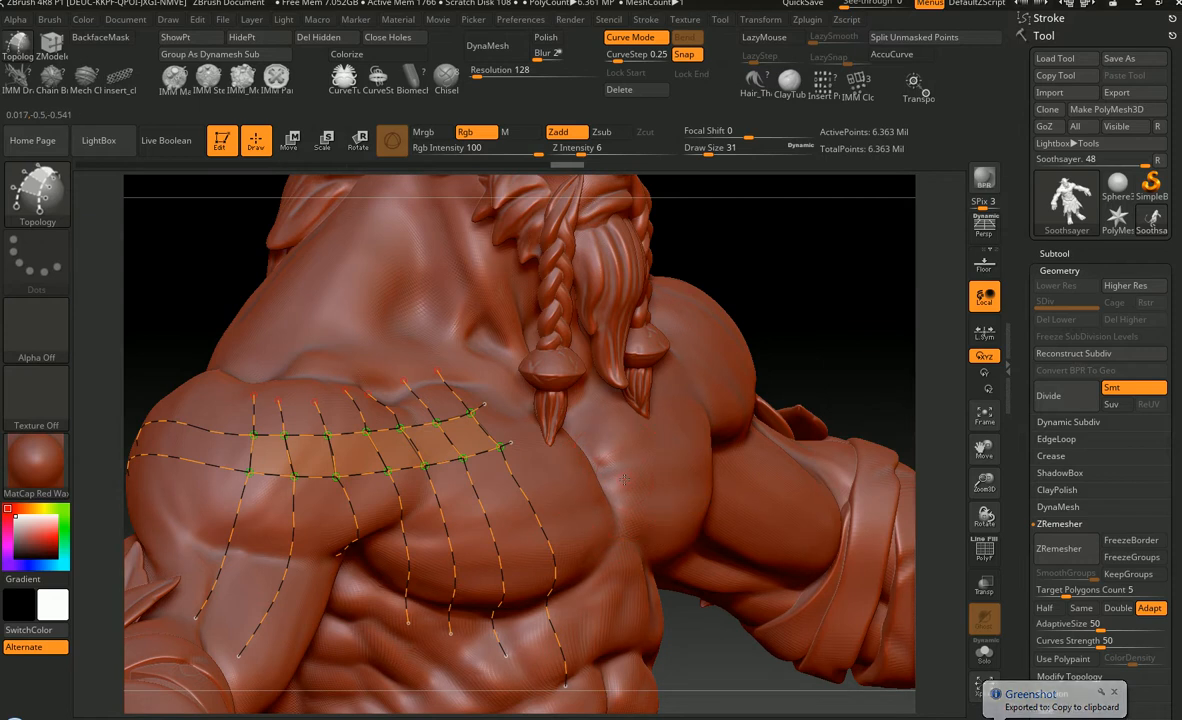
pyautogui.click(624, 479)
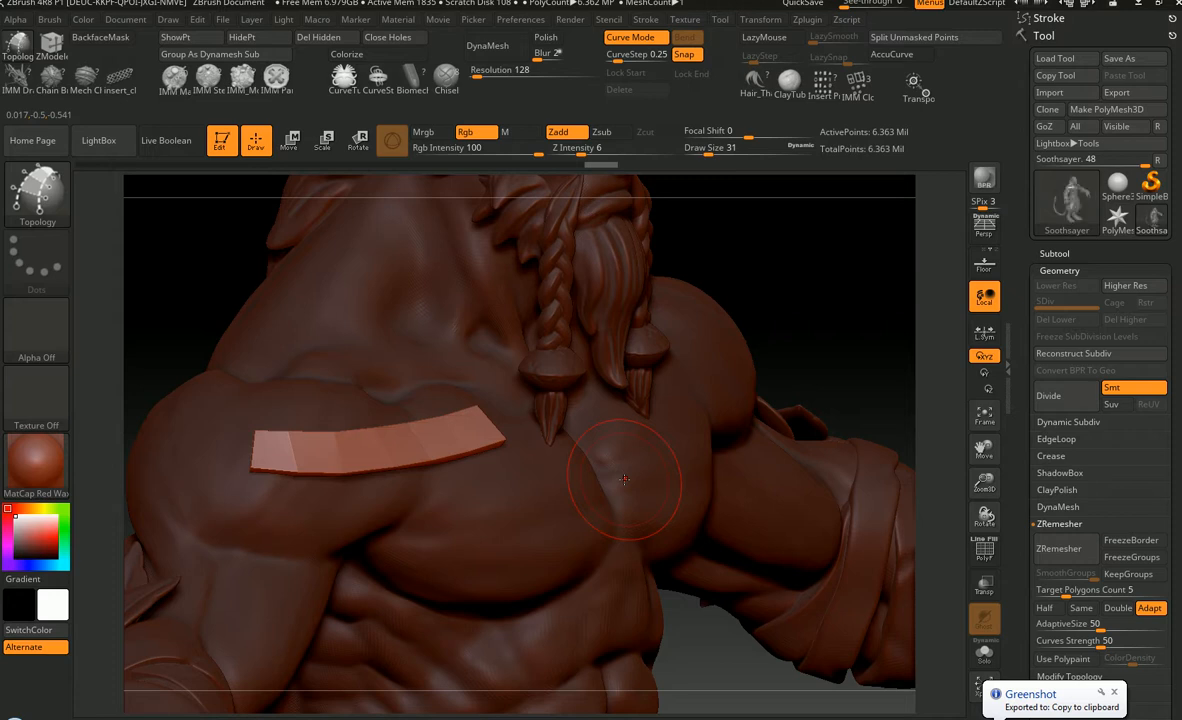
pyautogui.hotkey('ctrl', 'z')
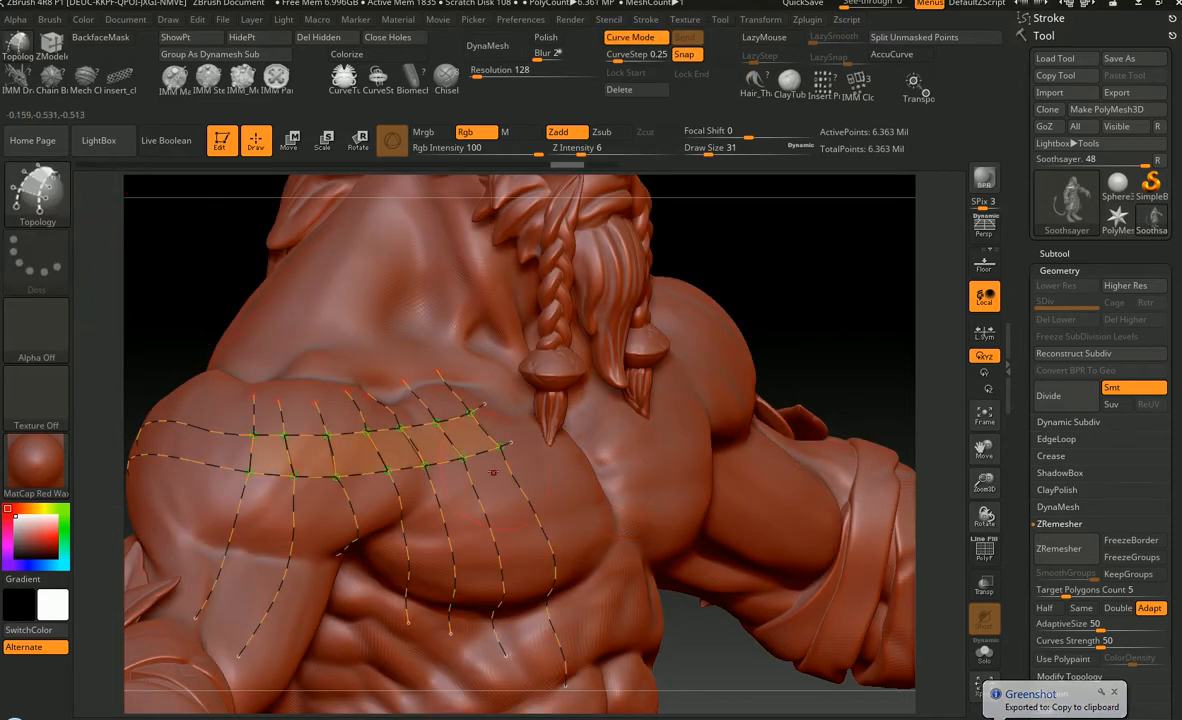
# - Try generating the polygon strip from the chest curves with a Draw Size of 9, and undo it
pyautogui.moveTo(172, 288); pyautogui.dragTo(125, 290)
pyautogui.keyDown('alt'); pyautogui.moveTo(594, 459); pyautogui.dragTo(663, 457, button='right'); pyautogui.keyUp('alt')
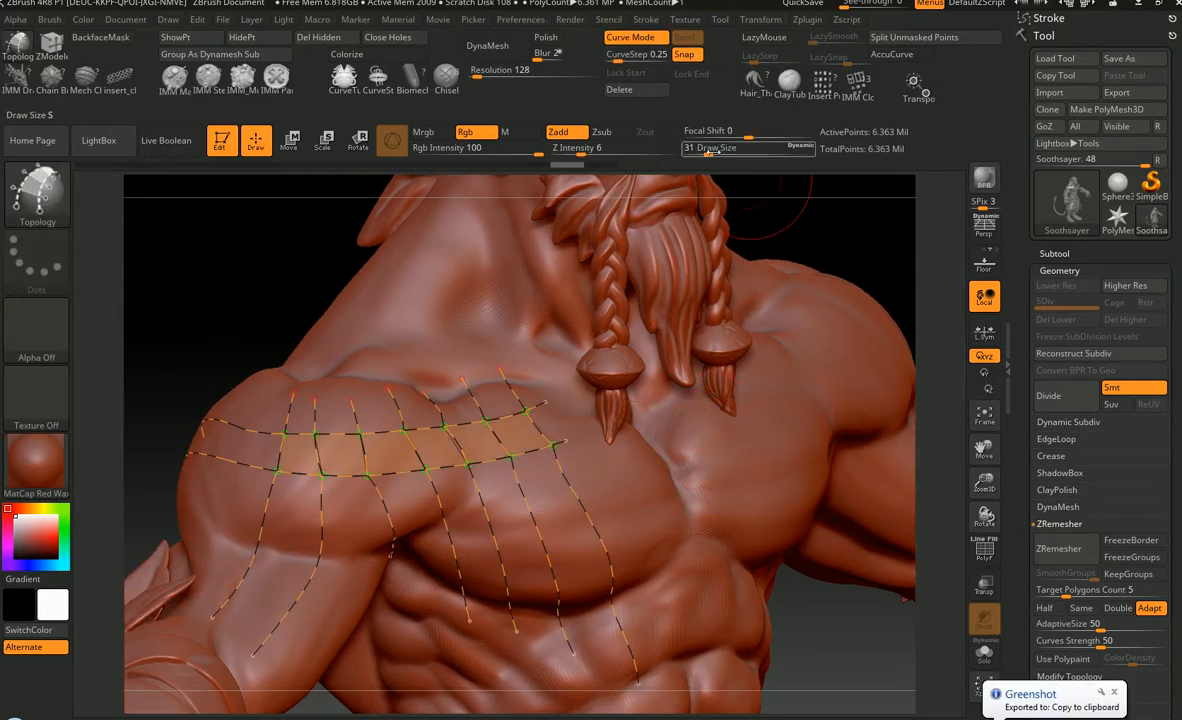
pyautogui.moveTo(712, 152); pyautogui.dragTo(698, 157)
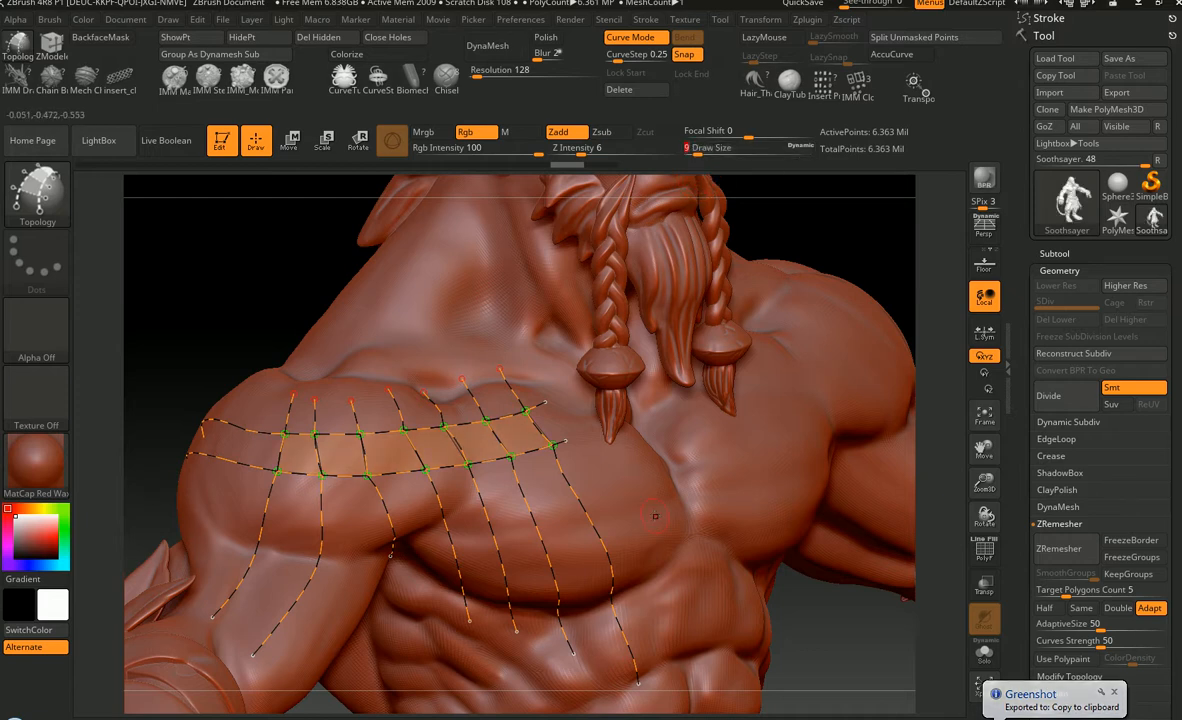
pyautogui.click(655, 516)
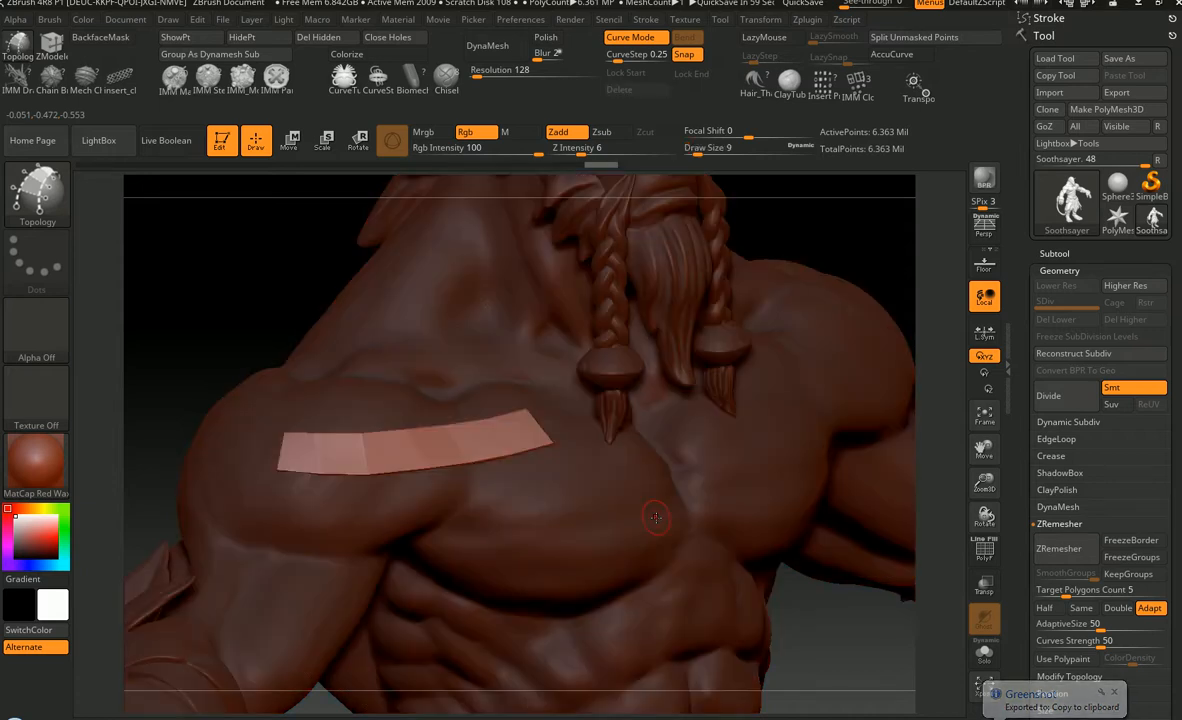
pyautogui.press('shift')
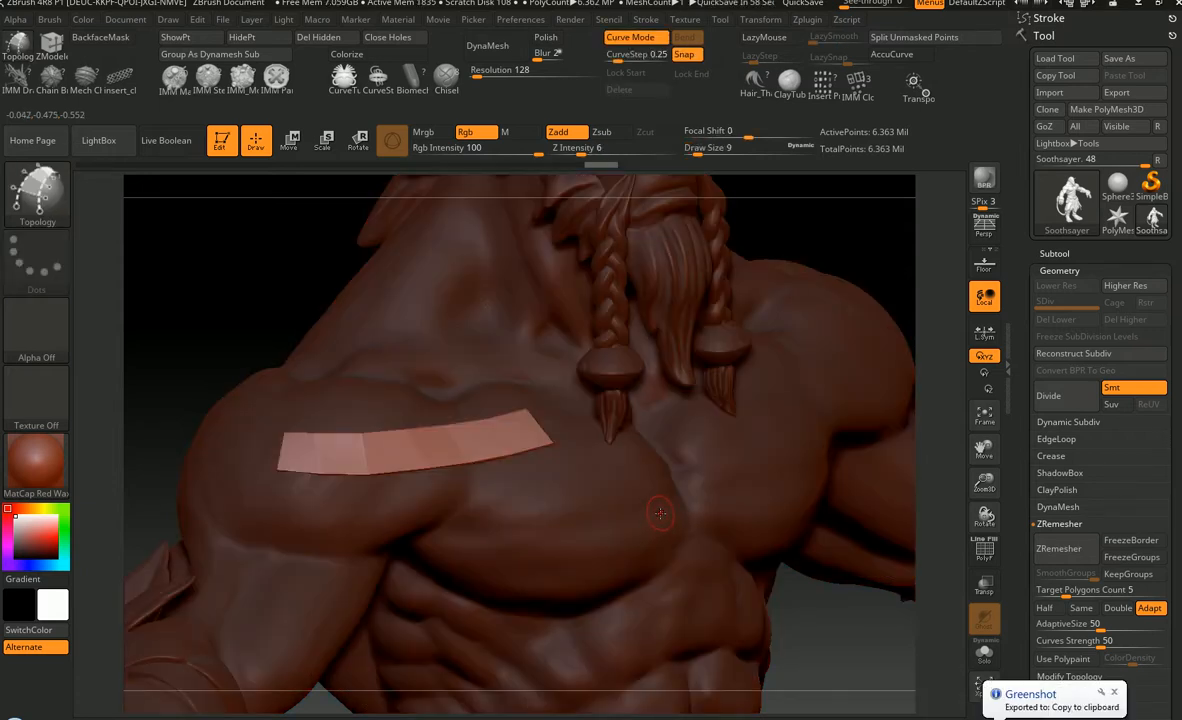
pyautogui.hotkey('ctrl', 'z')
# - Try generating the polygon strip with a Draw Size of 1, undo it and raise the Draw Size to 49
pyautogui.moveTo(701, 152); pyautogui.dragTo(680, 152)
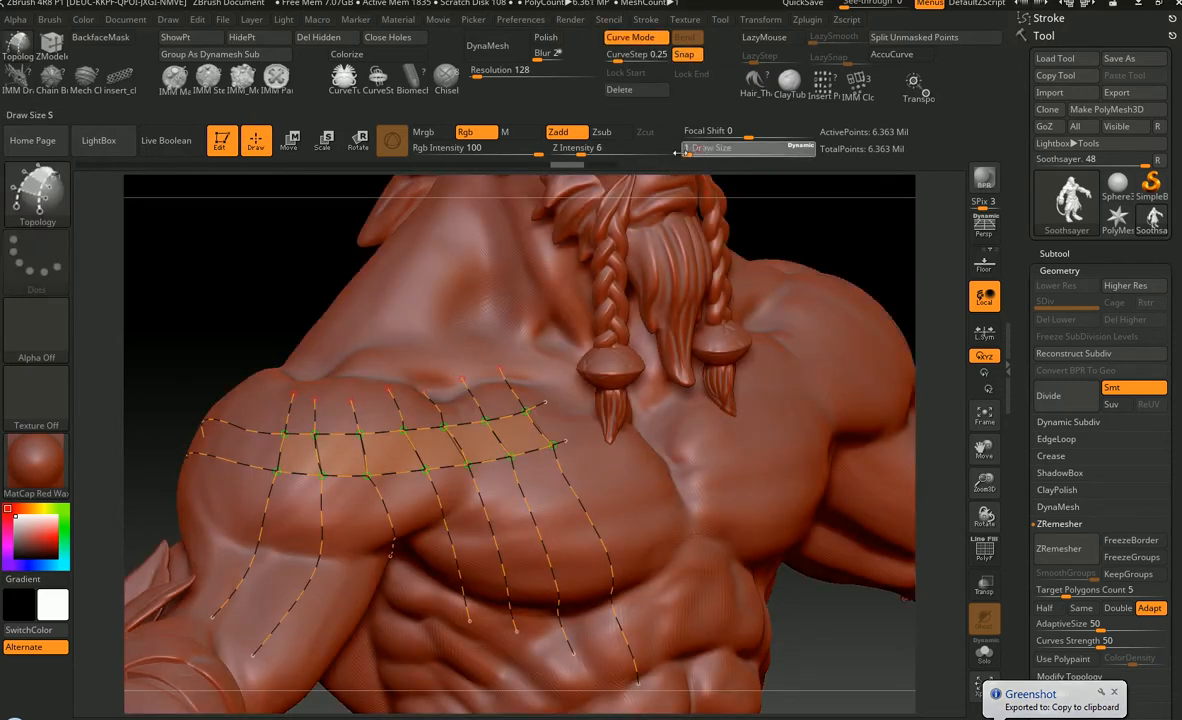
pyautogui.click(662, 492)
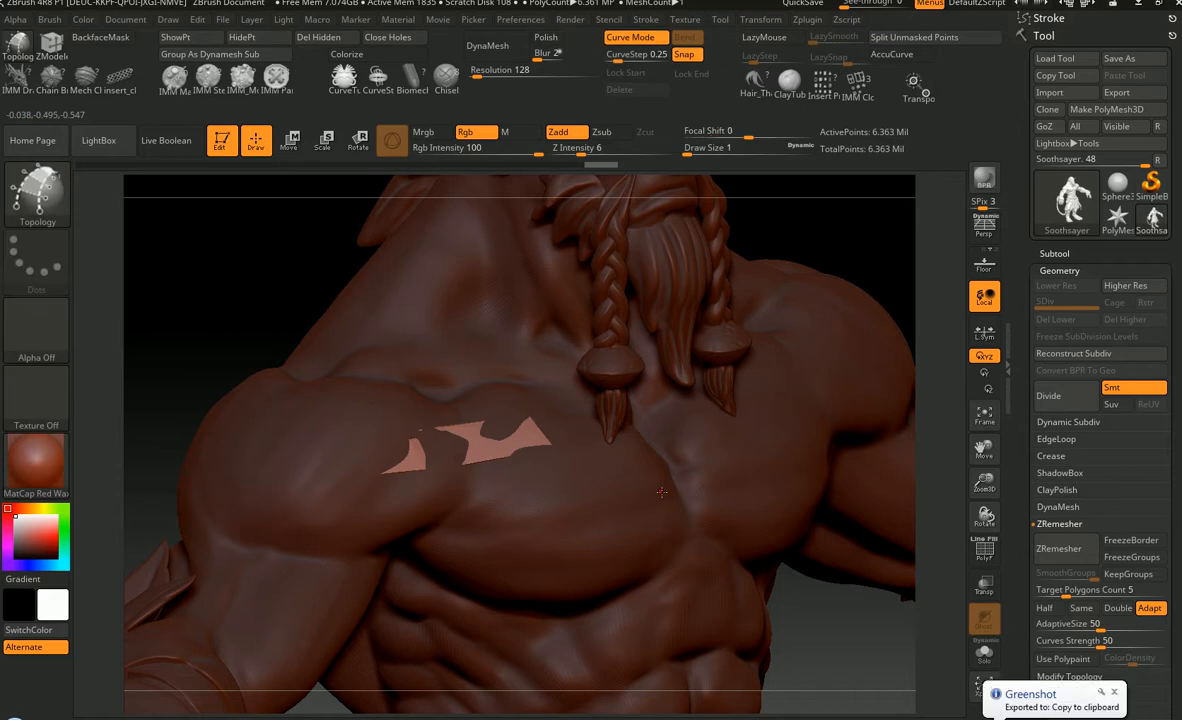
pyautogui.moveTo(685, 152); pyautogui.dragTo(715, 153)
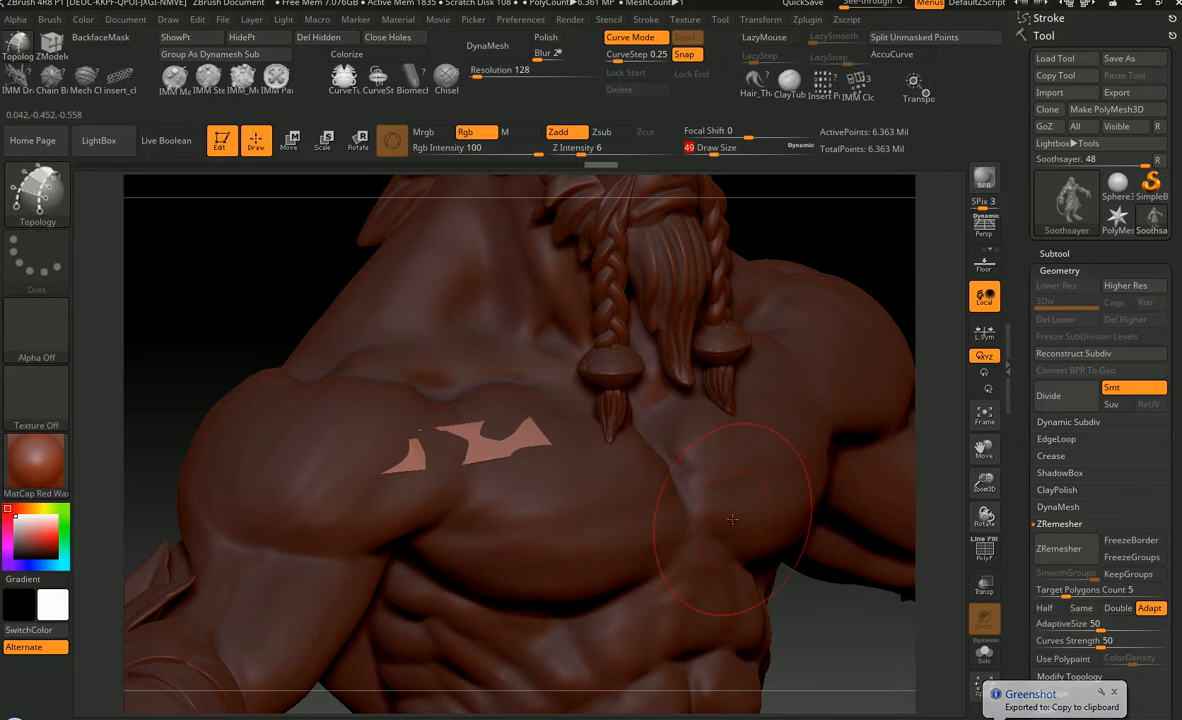
pyautogui.hotkey('ctrl', 'z')
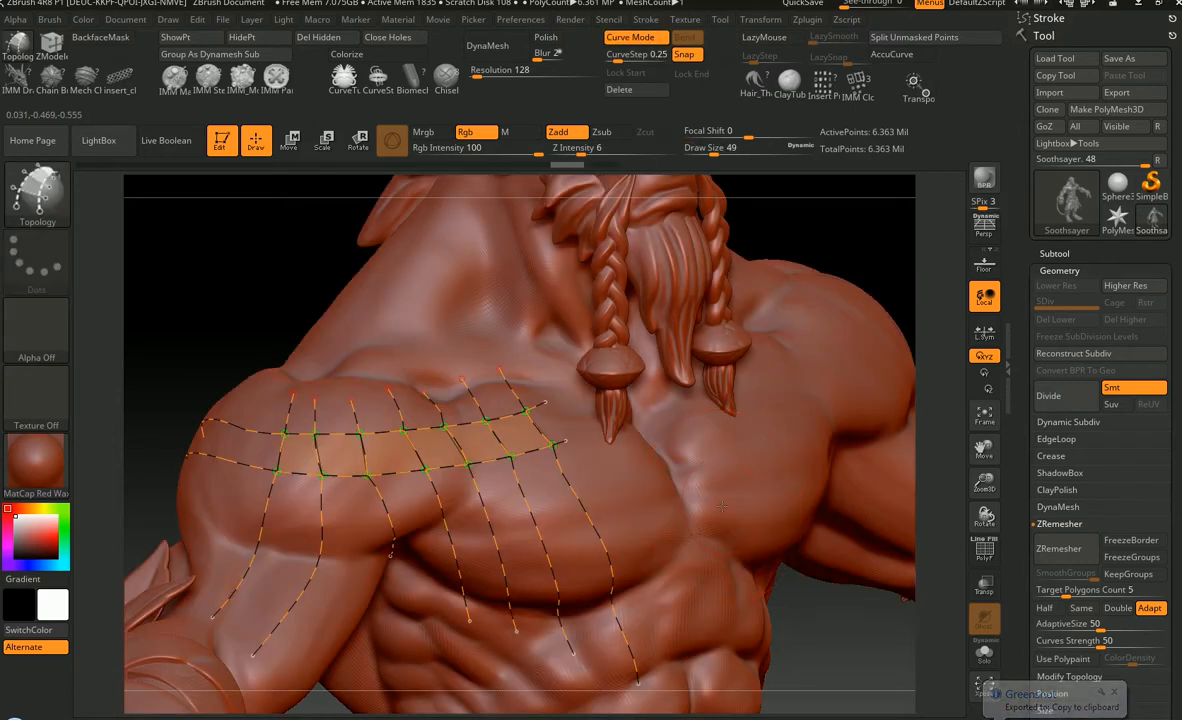
# - Try generating a thicker strip with the enlarged brush, undo it and set the Draw Size to 14
pyautogui.click(722, 507)
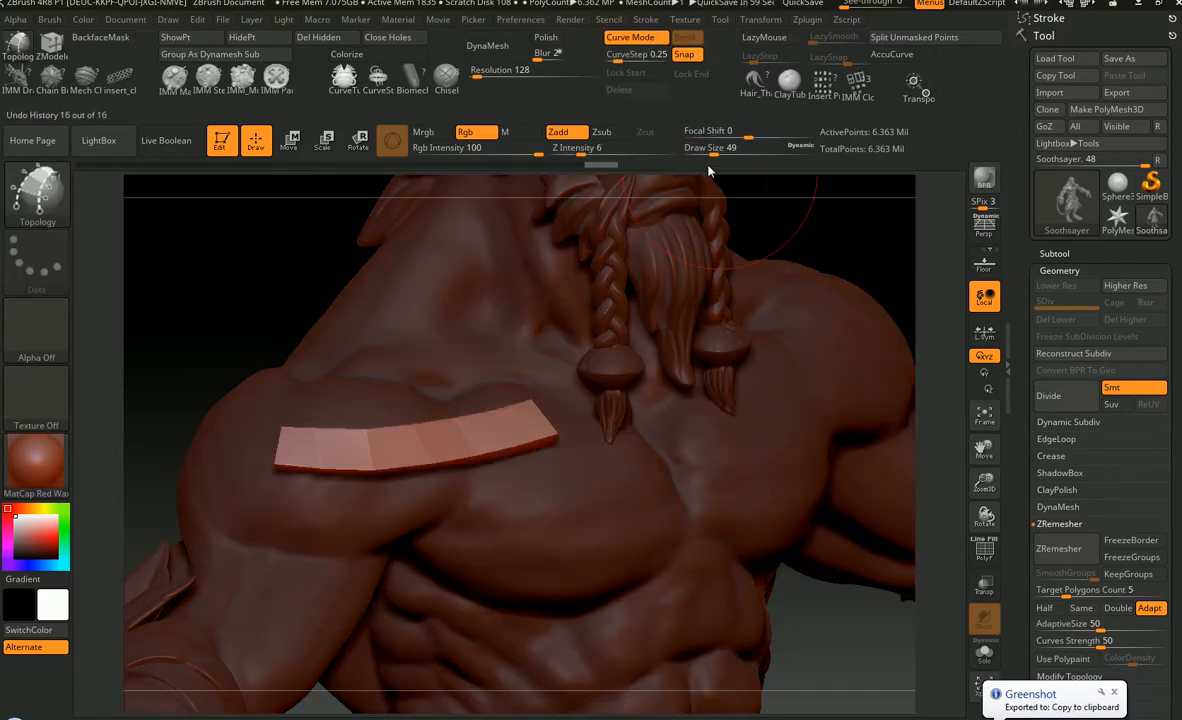
pyautogui.moveTo(714, 150); pyautogui.dragTo(709, 150)
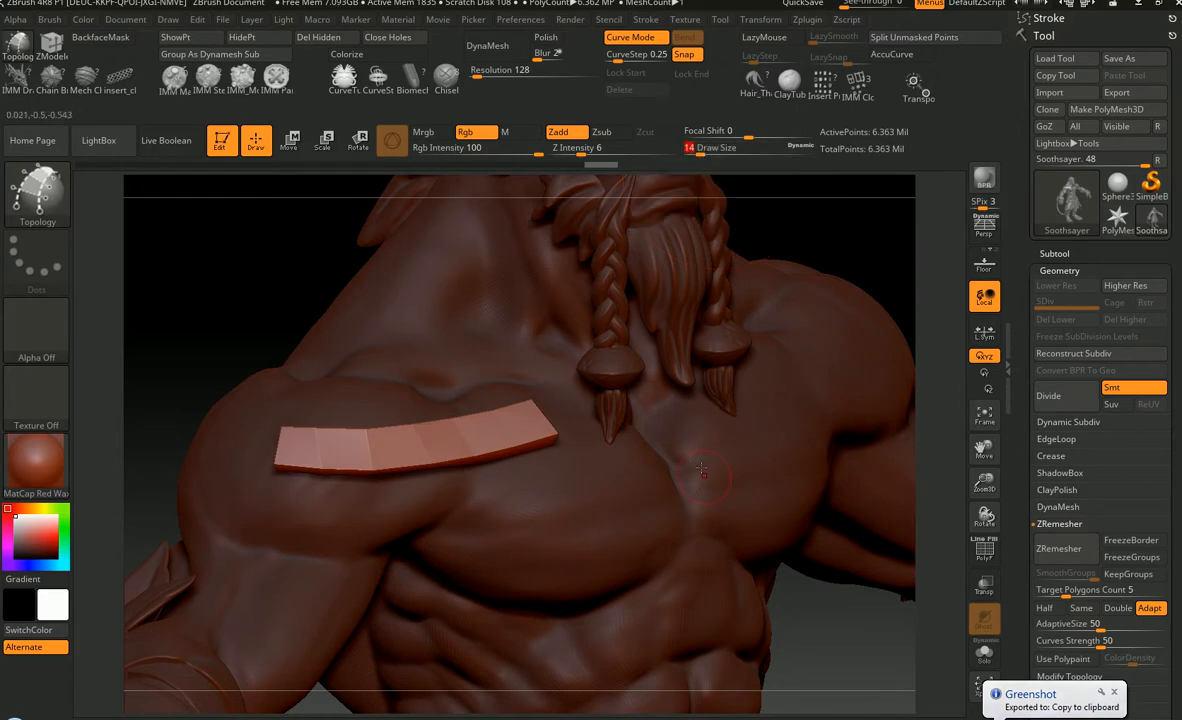
pyautogui.press('ctrl')
pyautogui.hotkey('ctrl', 'z')
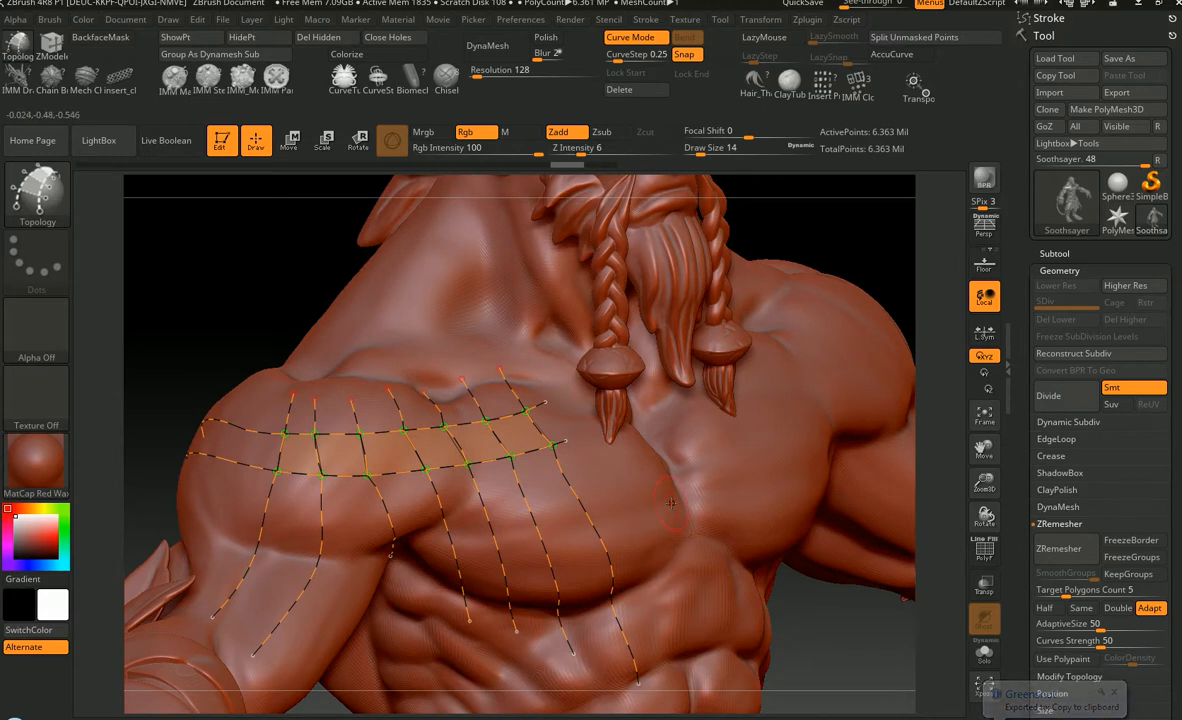
# - Try trimming the overhanging end of the third crossing curve above the quad strip, and undo it
pyautogui.moveTo(669, 512)
pyautogui.mouseDown(button='right')
pyautogui.moveTo(697, 517)
pyautogui.moveTo(716, 503)
pyautogui.moveTo(683, 519)
pyautogui.moveTo(678, 485)
pyautogui.moveTo(468, 351)
pyautogui.mouseUp(button='right')
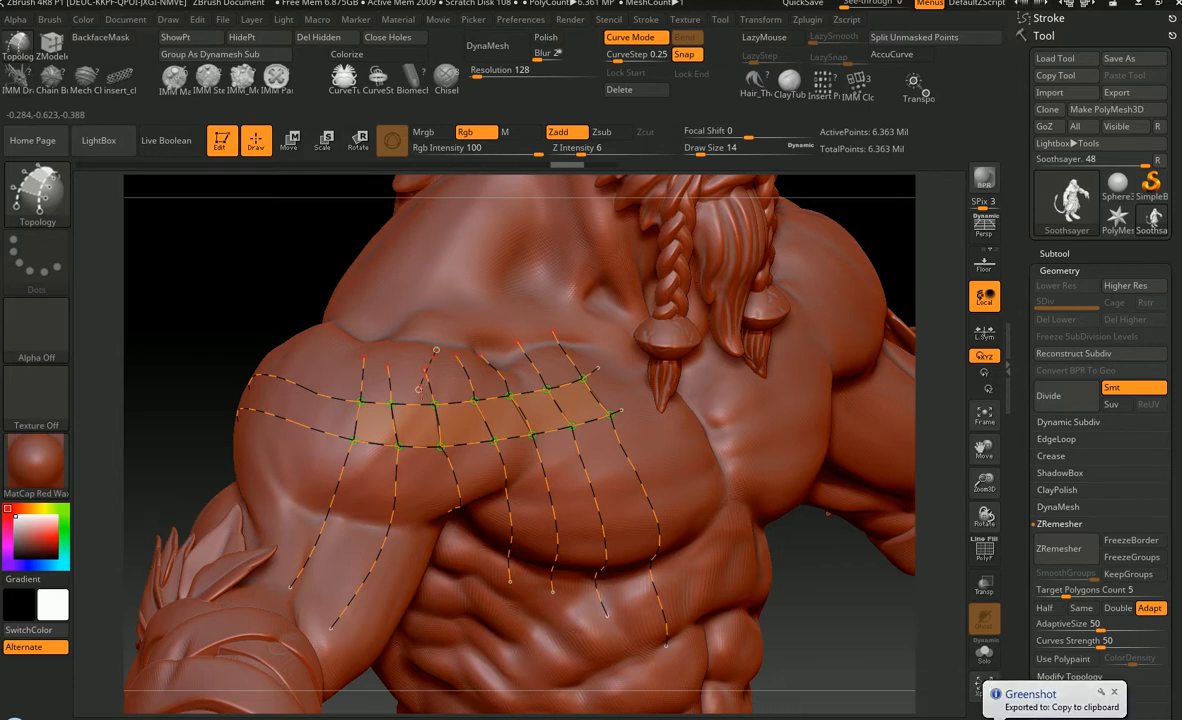
pyautogui.hotkey('ctrl', 'z')
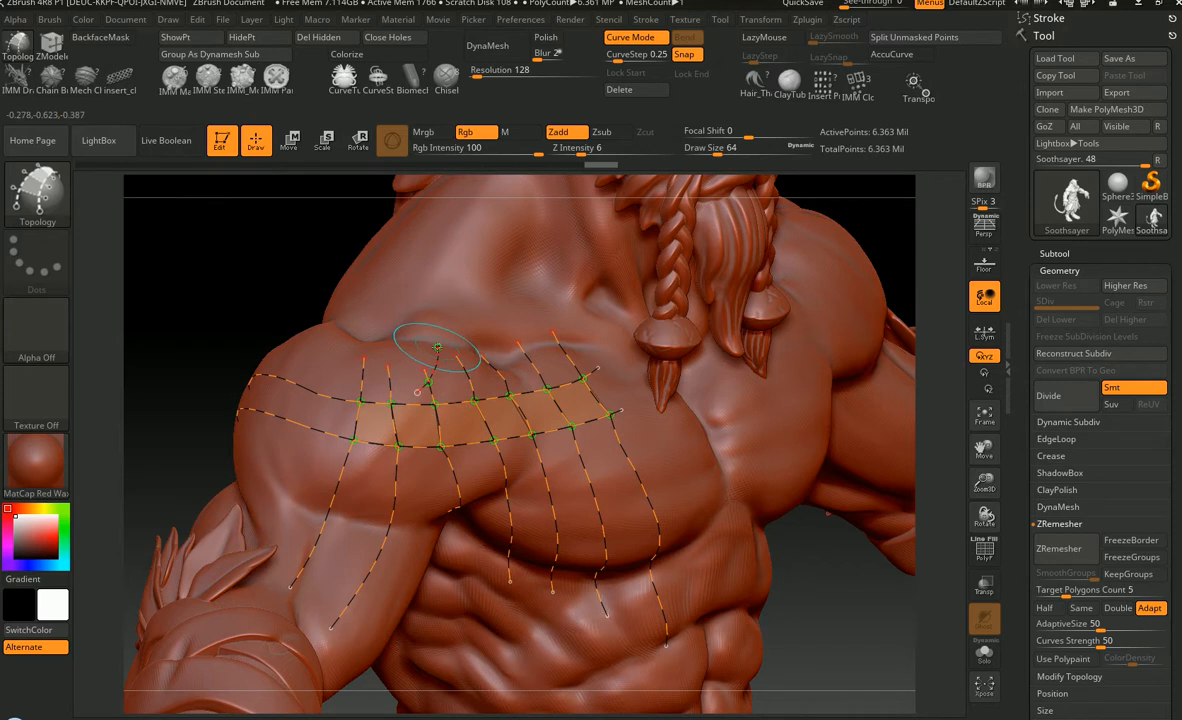
pyautogui.hotkey('ctrl', 'z')
pyautogui.moveTo(416, 389); pyautogui.dragTo(403, 440)
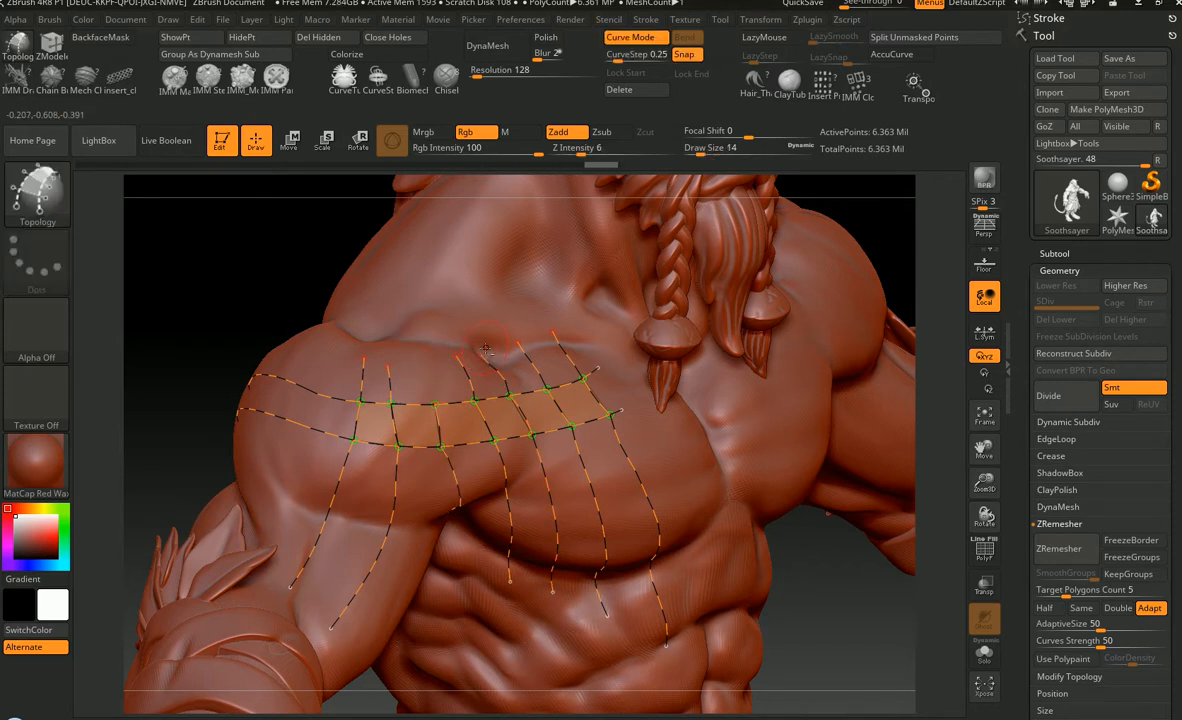
pyautogui.hotkey('ctrl', 'z')
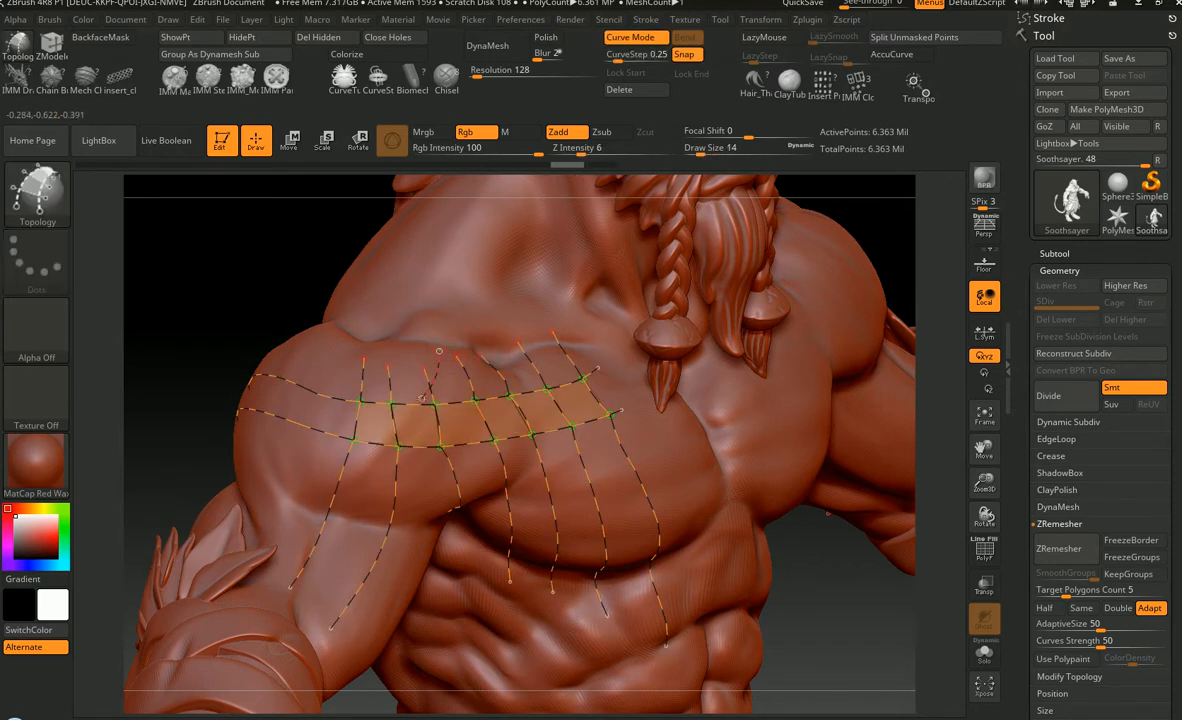
pyautogui.hotkey('ctrl', 'z')
# - Trim away all curve ends overhanging the quad strip on the chest and shoulder, leaving only its closed outline and crossings
pyautogui.keyDown('alt'); pyautogui.moveTo(418, 385); pyautogui.dragTo(414, 398); pyautogui.keyUp('alt')
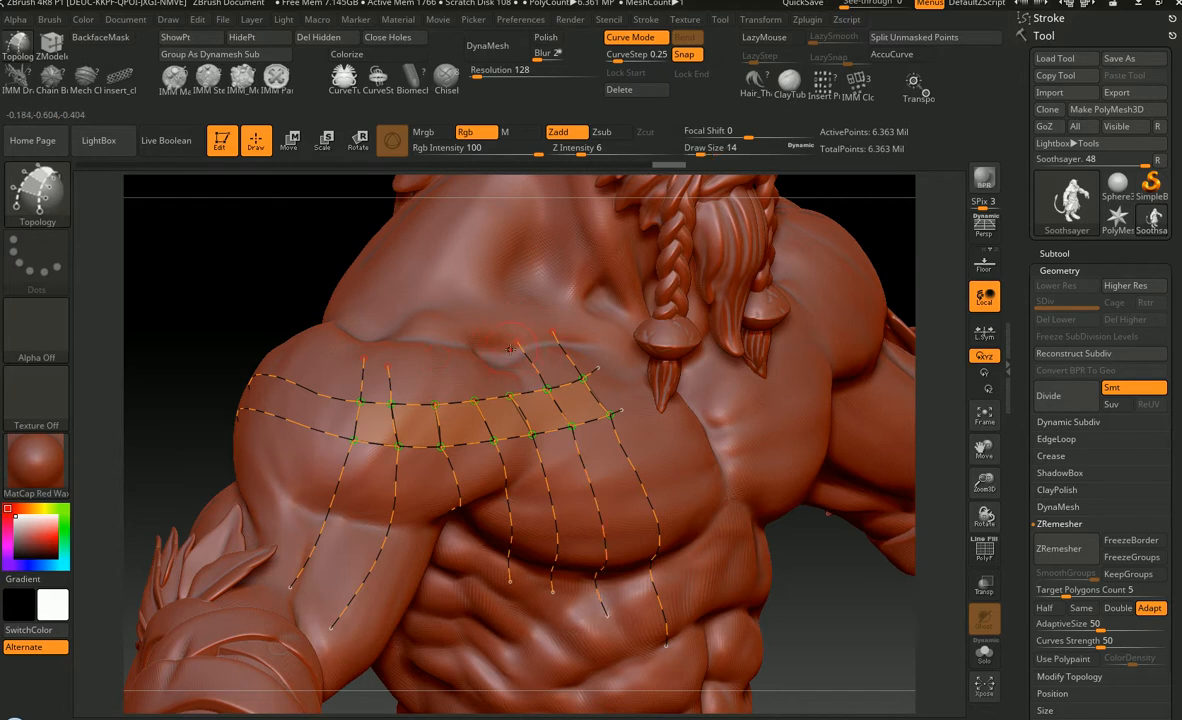
pyautogui.keyDown('alt'); pyautogui.moveTo(529, 331); pyautogui.dragTo(518, 350); pyautogui.keyUp('alt')
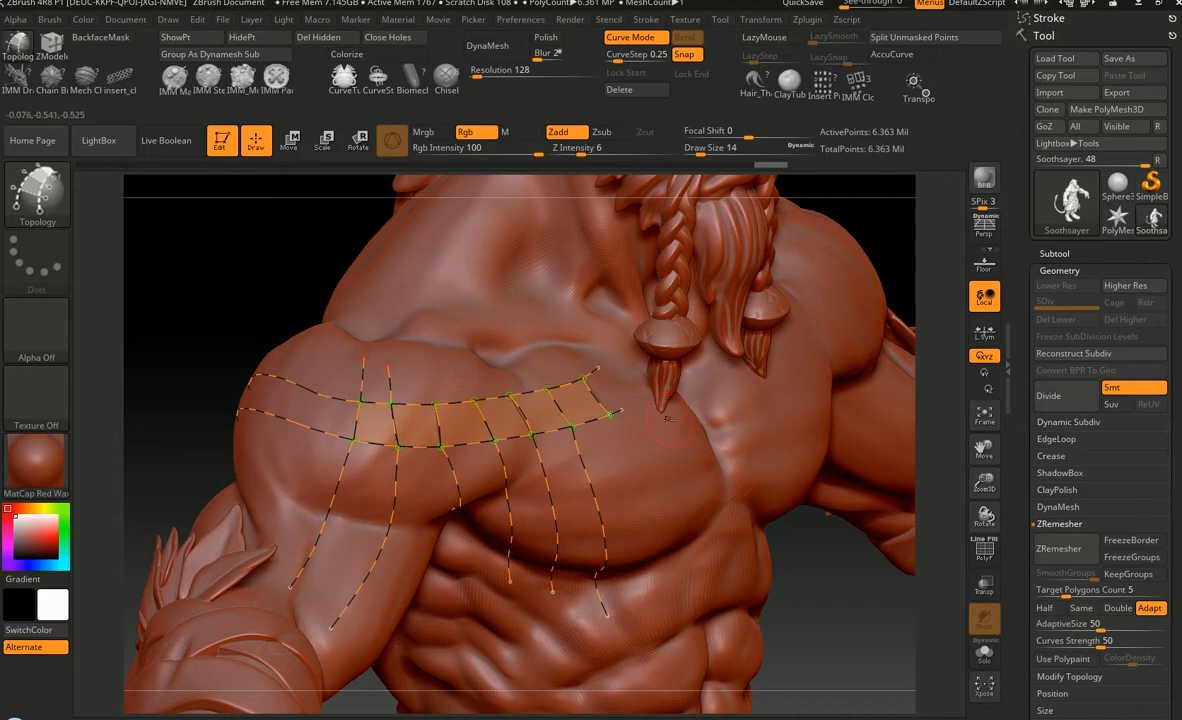
pyautogui.press('ctrl')
pyautogui.hotkey('ctrl', 'z')
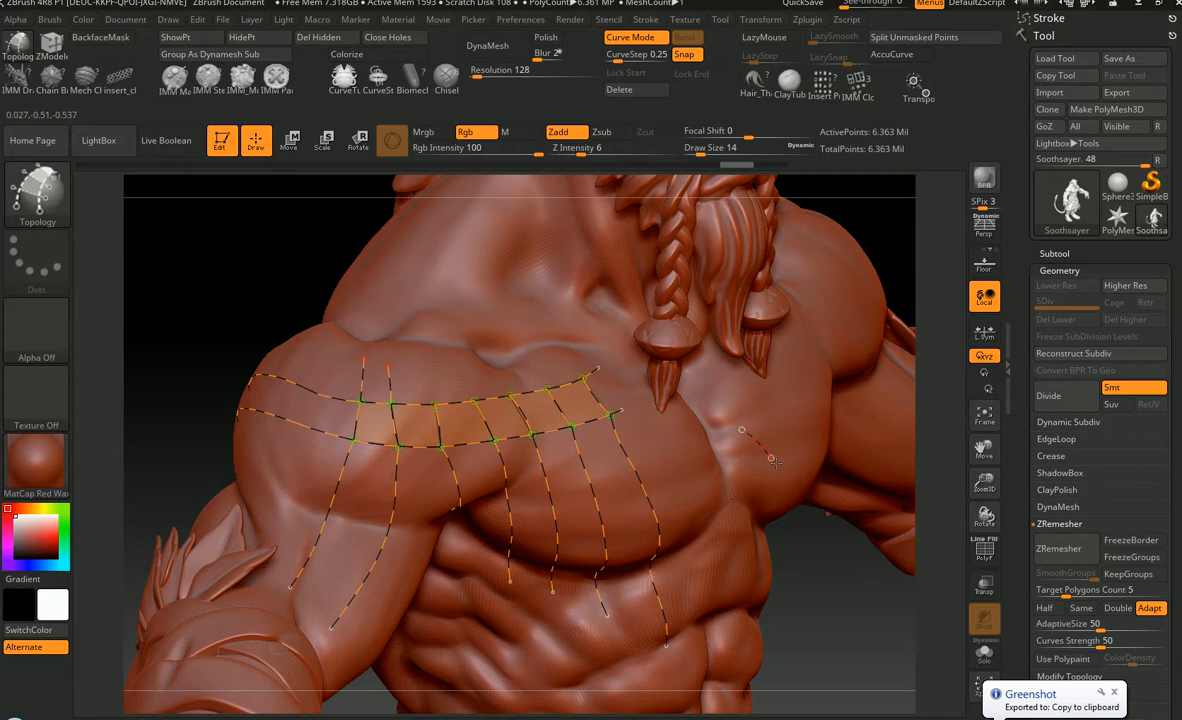
pyautogui.keyDown('alt'); pyautogui.moveTo(776, 462); pyautogui.dragTo(777, 463); pyautogui.keyUp('alt')
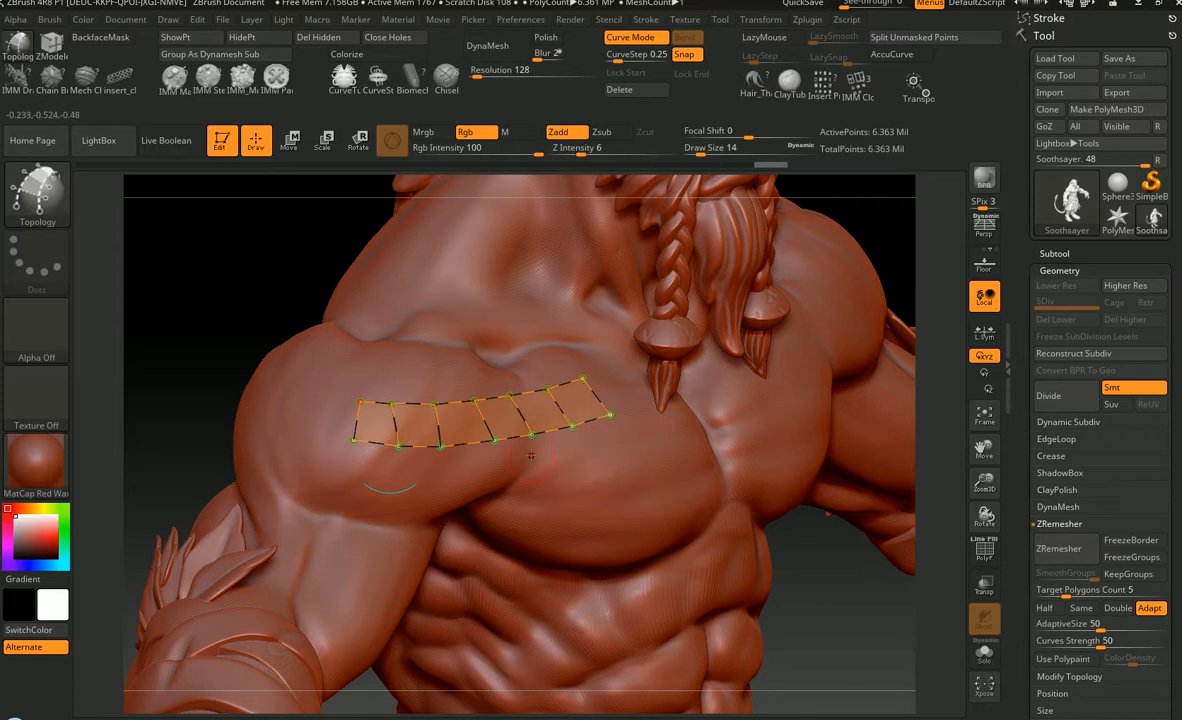
# - Draw a short extra topology curve upward from the strip's upper edge, between the third and fourth crossing curves
pyautogui.moveTo(555, 484)
pyautogui.mouseDown(button='right')
pyautogui.moveTo(492, 484)
pyautogui.moveTo(670, 509)
pyautogui.moveTo(718, 473)
pyautogui.moveTo(712, 527)
pyautogui.moveTo(708, 477)
pyautogui.moveTo(718, 519)
pyautogui.moveTo(679, 525)
pyautogui.moveTo(679, 512)
pyautogui.moveTo(707, 470)
pyautogui.moveTo(725, 472)
pyautogui.mouseUp(button='right')
pyautogui.moveTo(644, 473)
pyautogui.keyDown('alt'); pyautogui.mouseDown(button='right')
pyautogui.moveTo(672, 407)
pyautogui.moveTo(692, 448)
pyautogui.moveTo(689, 414)
pyautogui.mouseUp(button='right'); pyautogui.keyUp('alt')
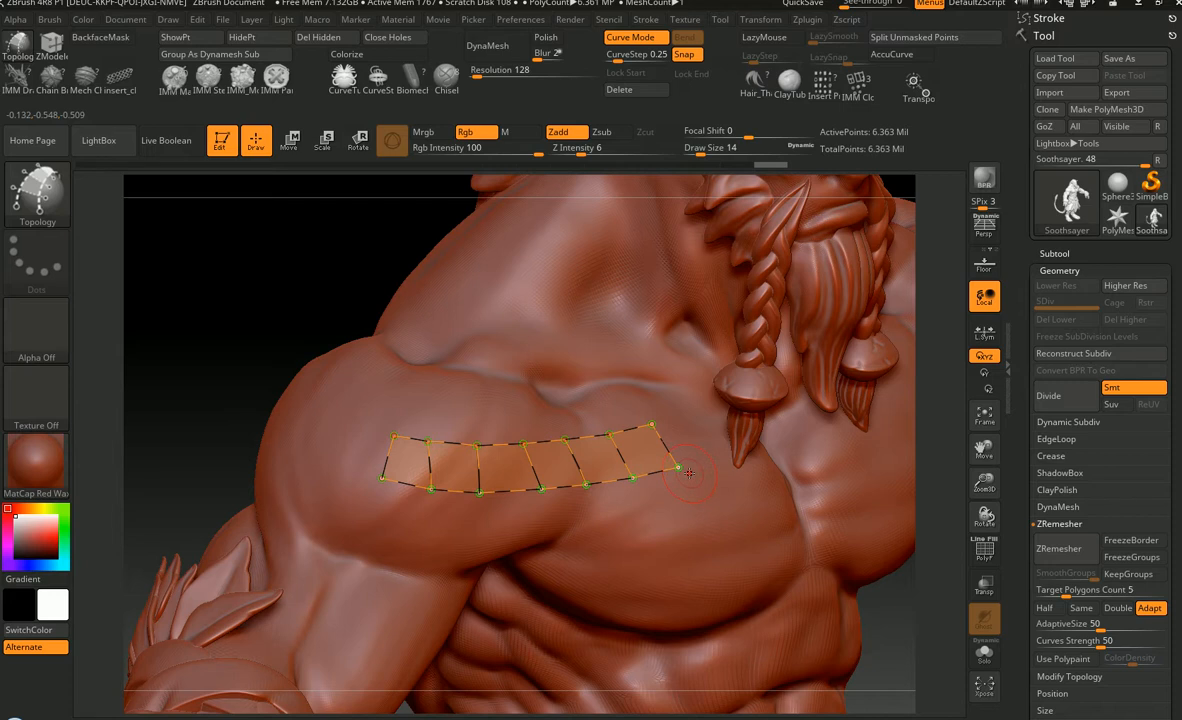
pyautogui.moveTo(689, 477); pyautogui.dragTo(727, 496, button='right')
pyautogui.moveTo(579, 433)
pyautogui.keyDown('alt'); pyautogui.mouseDown(button='right')
pyautogui.moveTo(611, 431)
pyautogui.moveTo(609, 458)
pyautogui.moveTo(636, 420)
pyautogui.moveTo(607, 416)
pyautogui.moveTo(612, 463)
pyautogui.moveTo(603, 456)
pyautogui.mouseUp(button='right'); pyautogui.keyUp('alt')
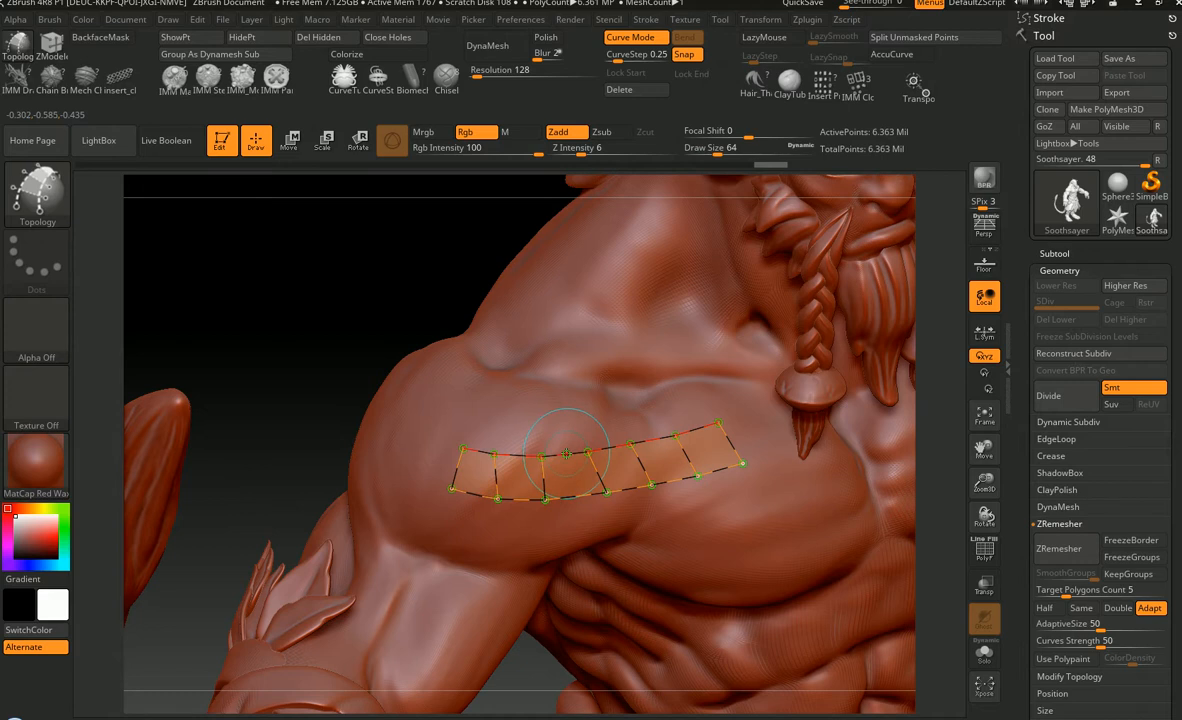
pyautogui.moveTo(567, 454); pyautogui.dragTo(587, 454, button='right')
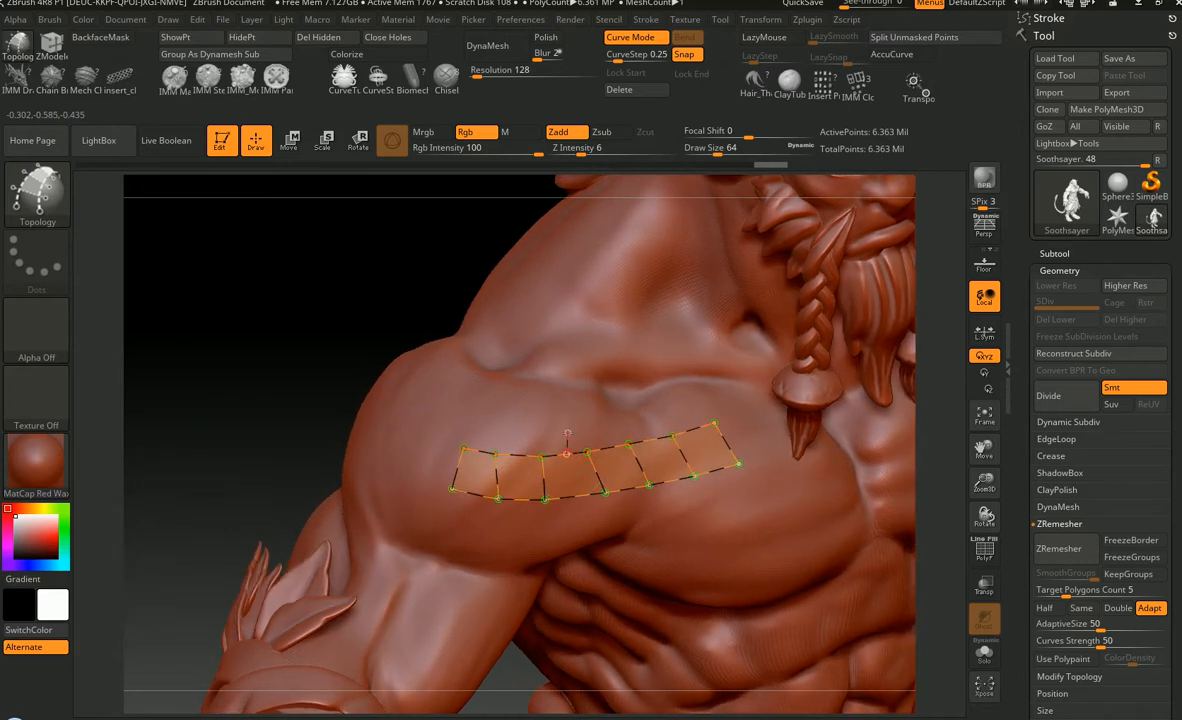
pyautogui.moveTo(568, 395); pyautogui.dragTo(568, 393)
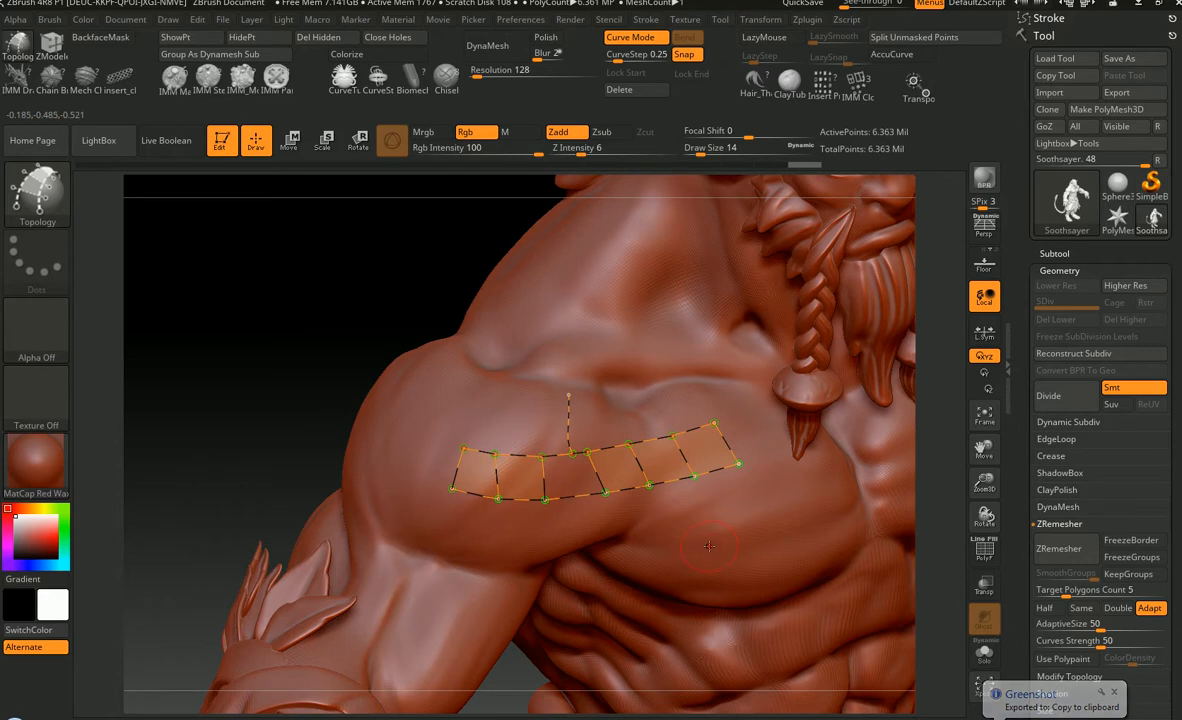
# - Inspect the strip around the extra curve's junction from several angles and take a screen capture of it
pyautogui.moveTo(697, 543); pyautogui.dragTo(709, 546, button='right')
pyautogui.moveTo(612, 394); pyautogui.dragTo(526, 414, button='right')
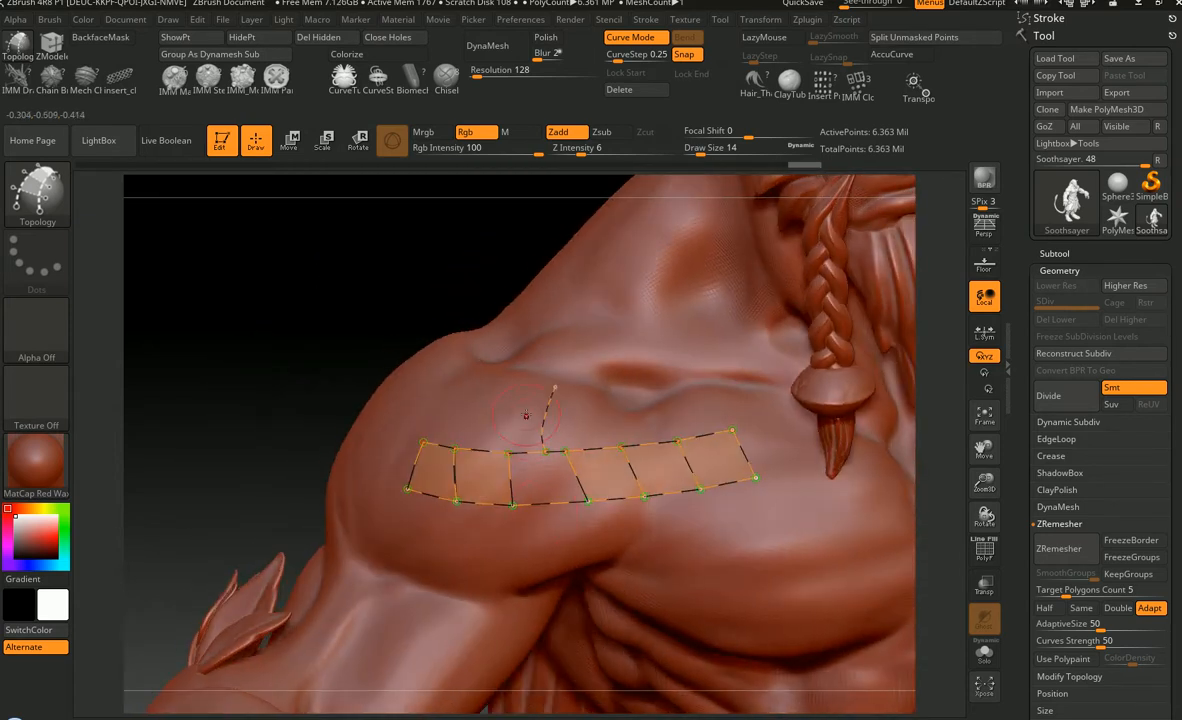
pyautogui.moveTo(609, 396); pyautogui.dragTo(520, 508, button='right')
pyautogui.press('Print')
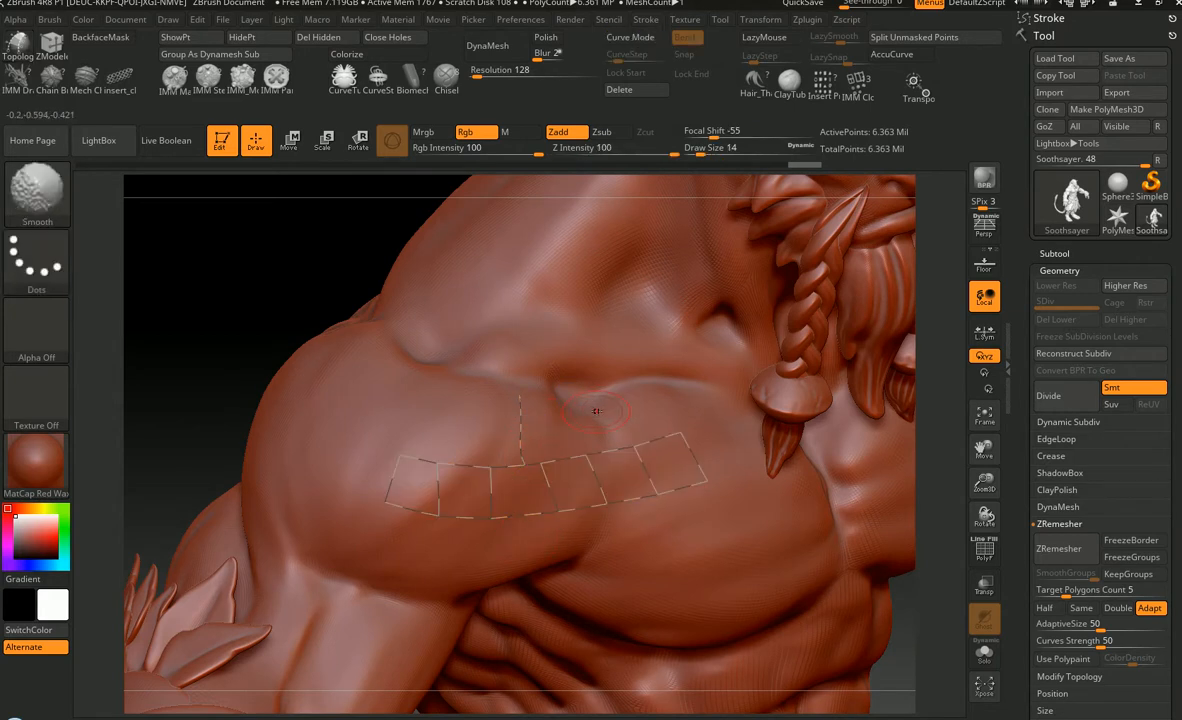
pyautogui.moveTo(631, 421); pyautogui.dragTo(707, 459, button='right')
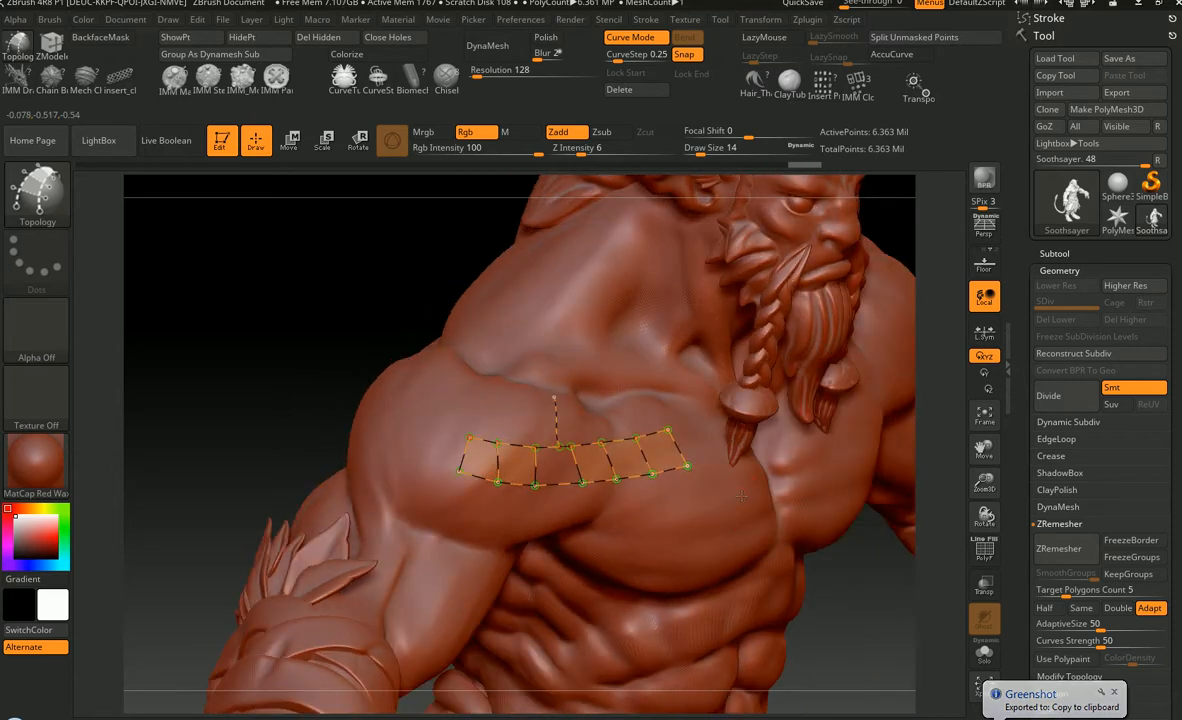
# - Try generating geometry from the strip with the extra curve attached, check the generated polygons, and undo it
pyautogui.click(738, 492)
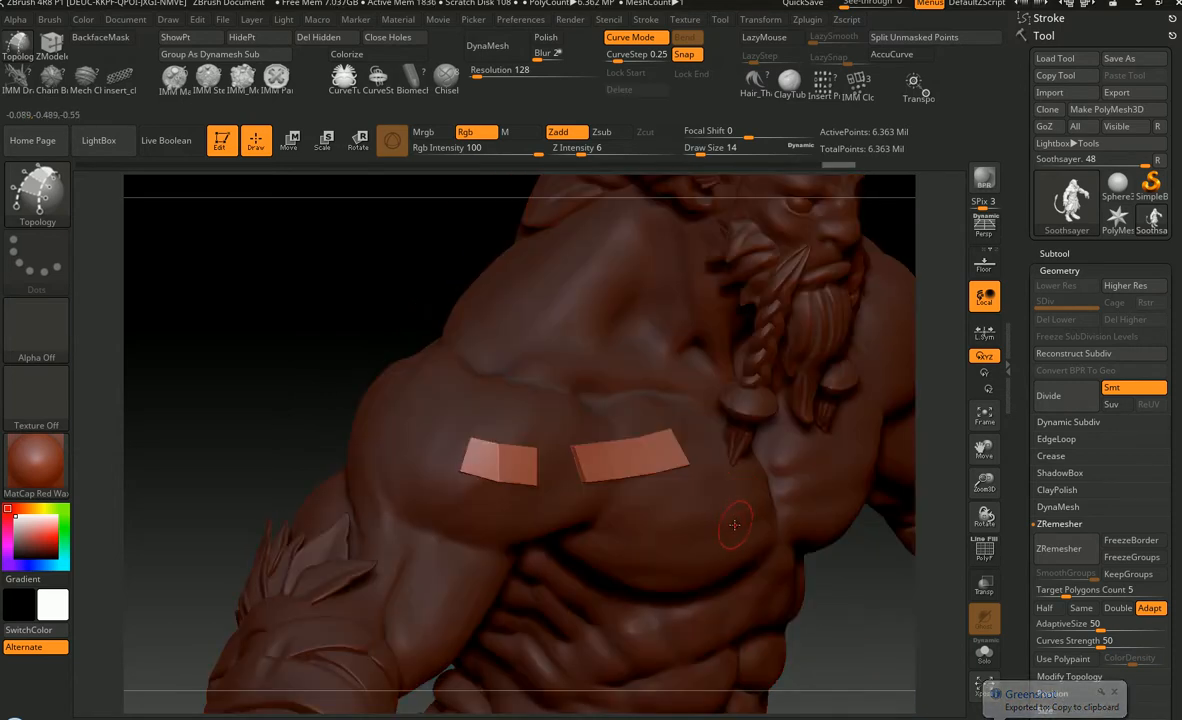
pyautogui.moveTo(726, 506); pyautogui.dragTo(709, 522, button='right')
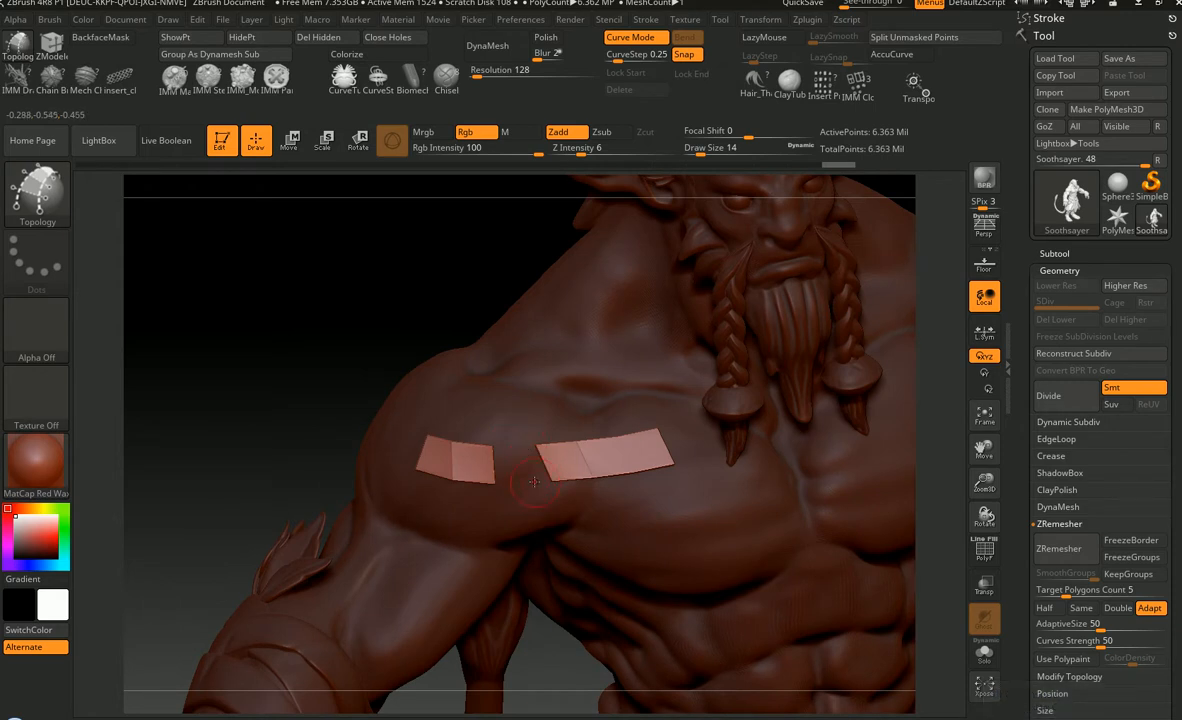
pyautogui.moveTo(536, 489)
pyautogui.mouseDown(button='right')
pyautogui.moveTo(617, 538)
pyautogui.moveTo(545, 525)
pyautogui.moveTo(737, 540)
pyautogui.moveTo(690, 540)
pyautogui.moveTo(711, 541)
pyautogui.moveTo(704, 528)
pyautogui.moveTo(712, 549)
pyautogui.moveTo(698, 529)
pyautogui.mouseUp(button='right')
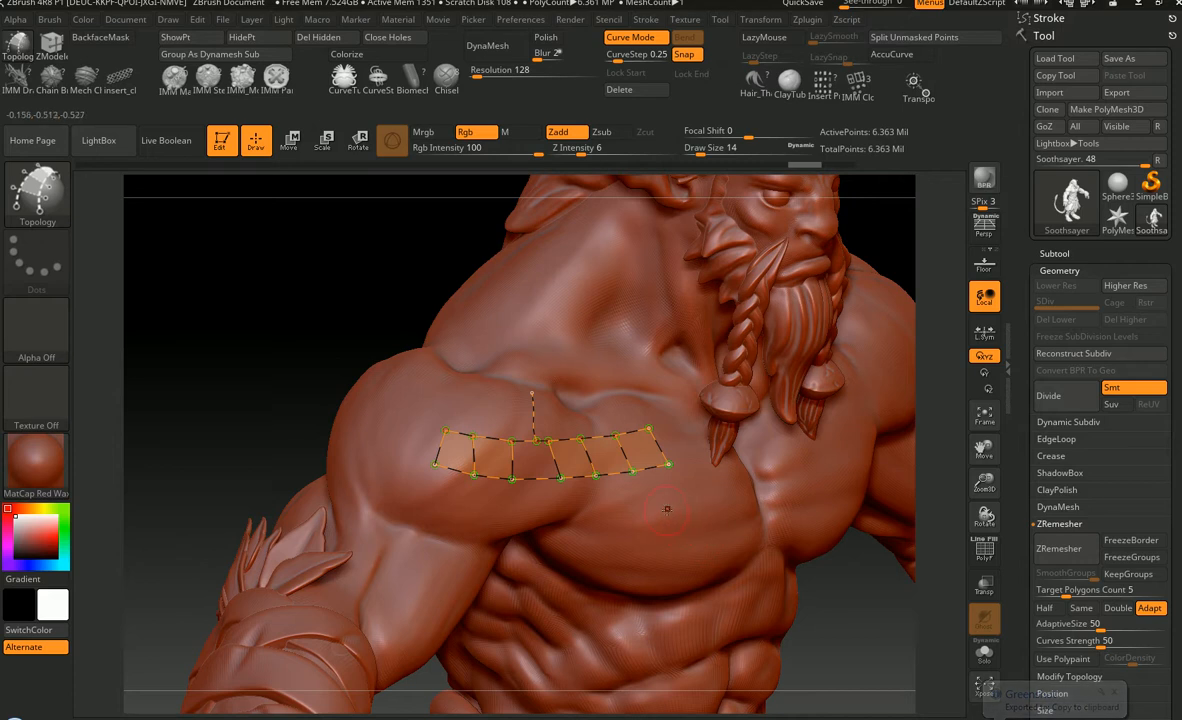
# - Remove the extra curve attached to the strip's upper edge
pyautogui.moveTo(595, 434)
pyautogui.mouseDown(button='right')
pyautogui.moveTo(600, 448)
pyautogui.moveTo(618, 440)
pyautogui.moveTo(560, 400)
pyautogui.moveTo(522, 399)
pyautogui.mouseUp(button='right')
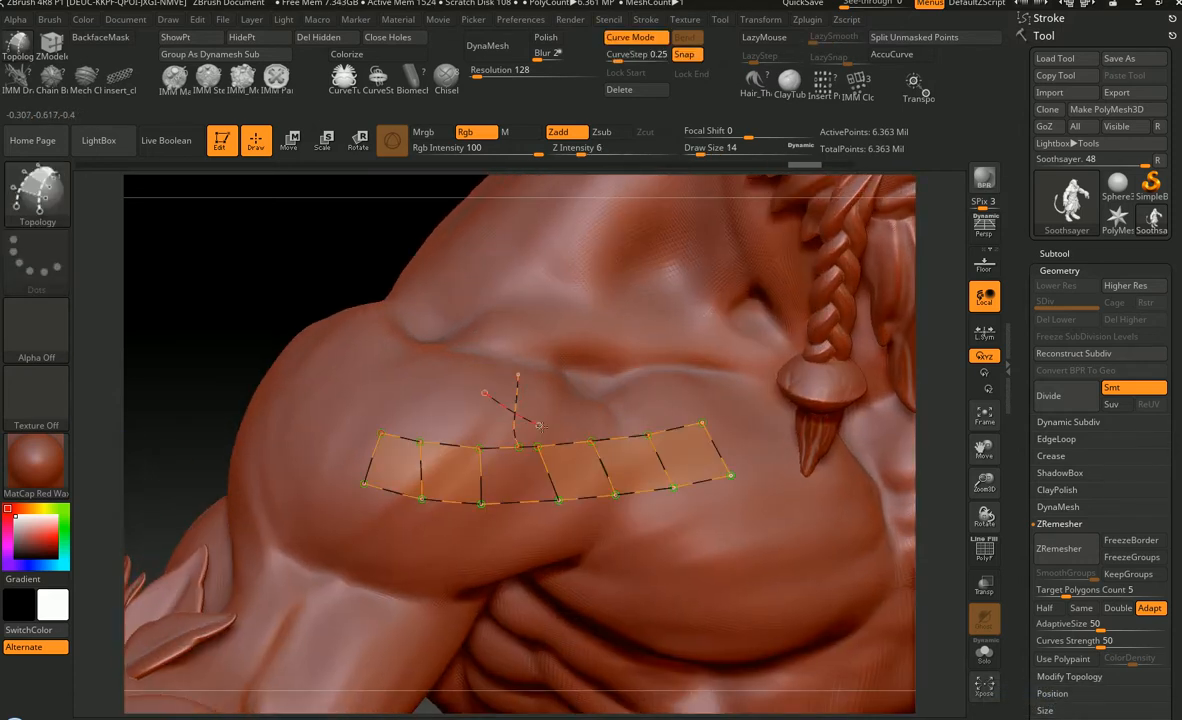
pyautogui.keyDown('alt'); pyautogui.moveTo(548, 428); pyautogui.dragTo(558, 424); pyautogui.keyUp('alt')
pyautogui.moveTo(585, 418); pyautogui.dragTo(670, 412, button='right')
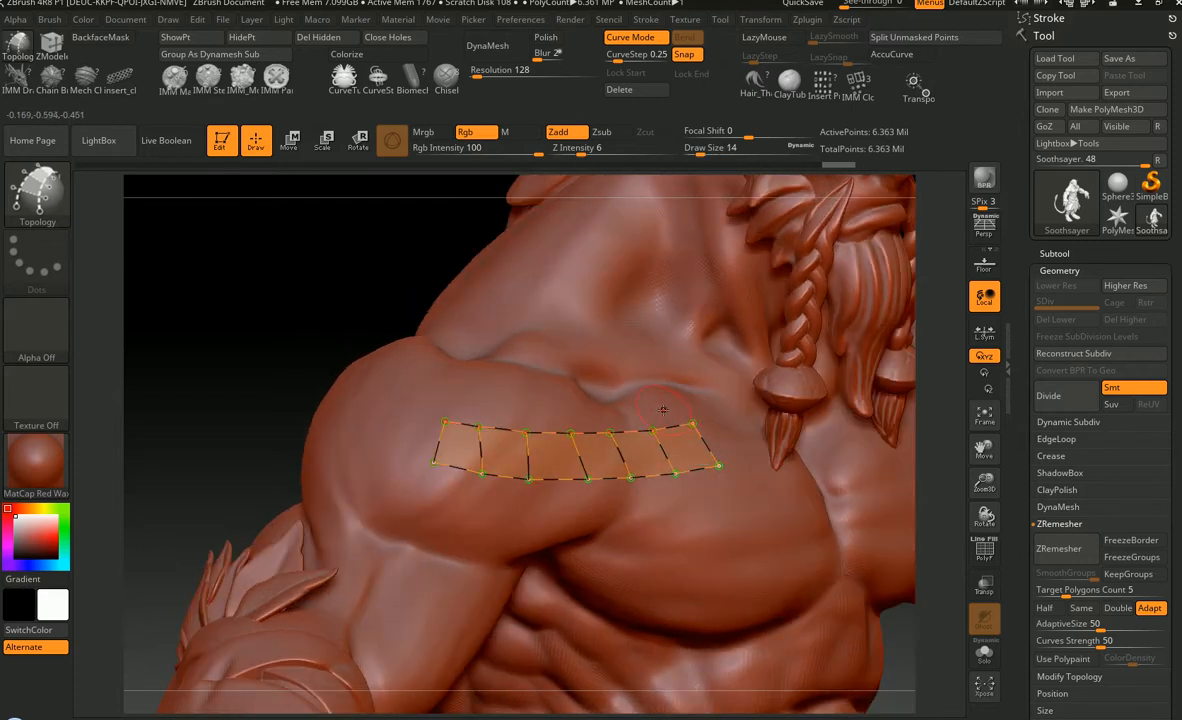
# - Try erasing part of the strip with a diagonal cut across its curves, and undo the deletion
pyautogui.moveTo(663, 410); pyautogui.dragTo(633, 382, button='right')
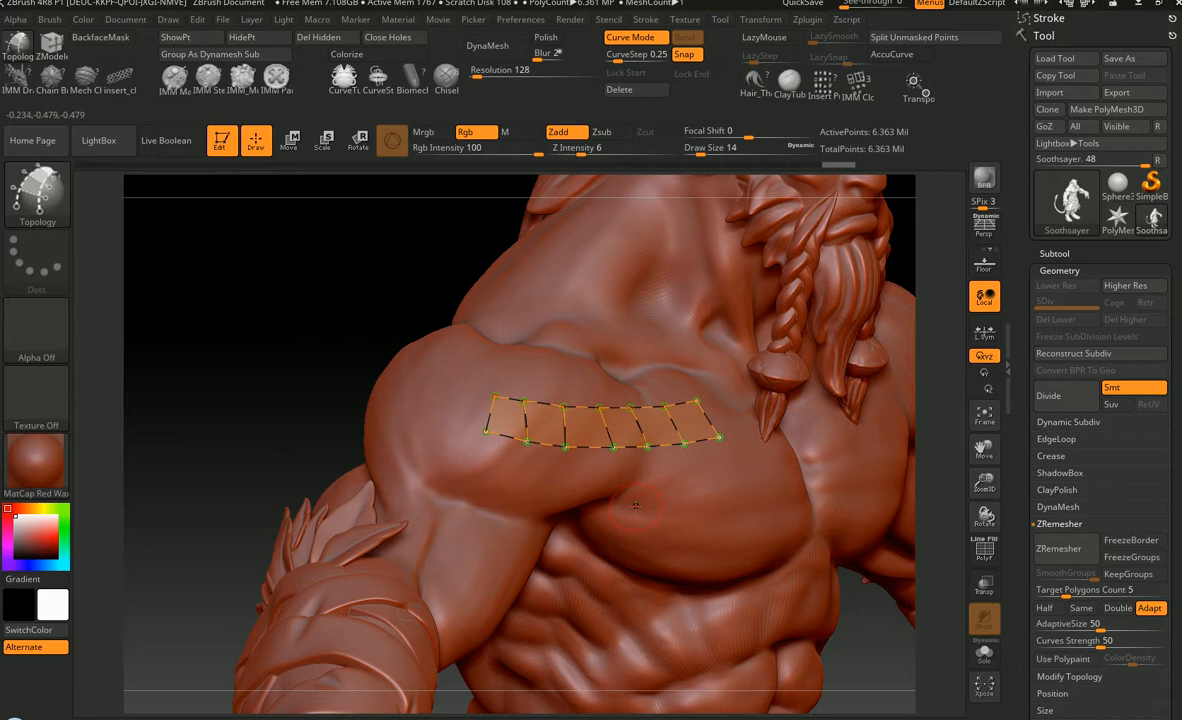
pyautogui.moveTo(639, 508); pyautogui.dragTo(679, 497, button='right')
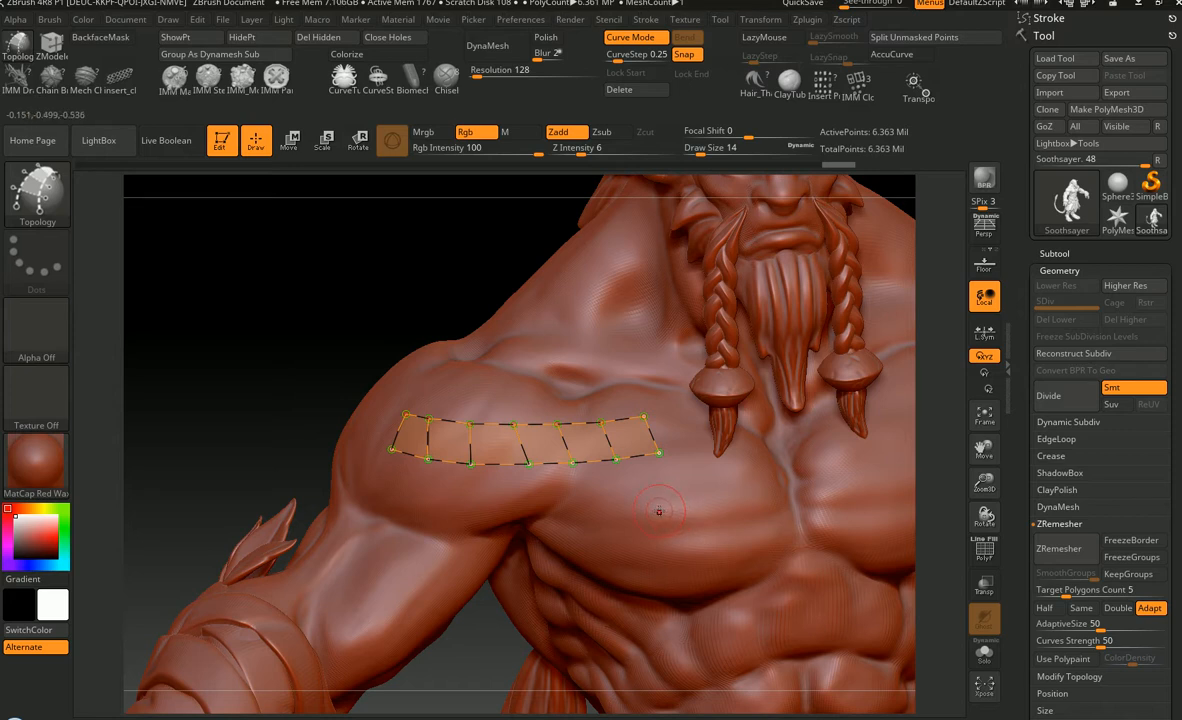
pyautogui.moveTo(657, 513); pyautogui.dragTo(705, 515, button='right')
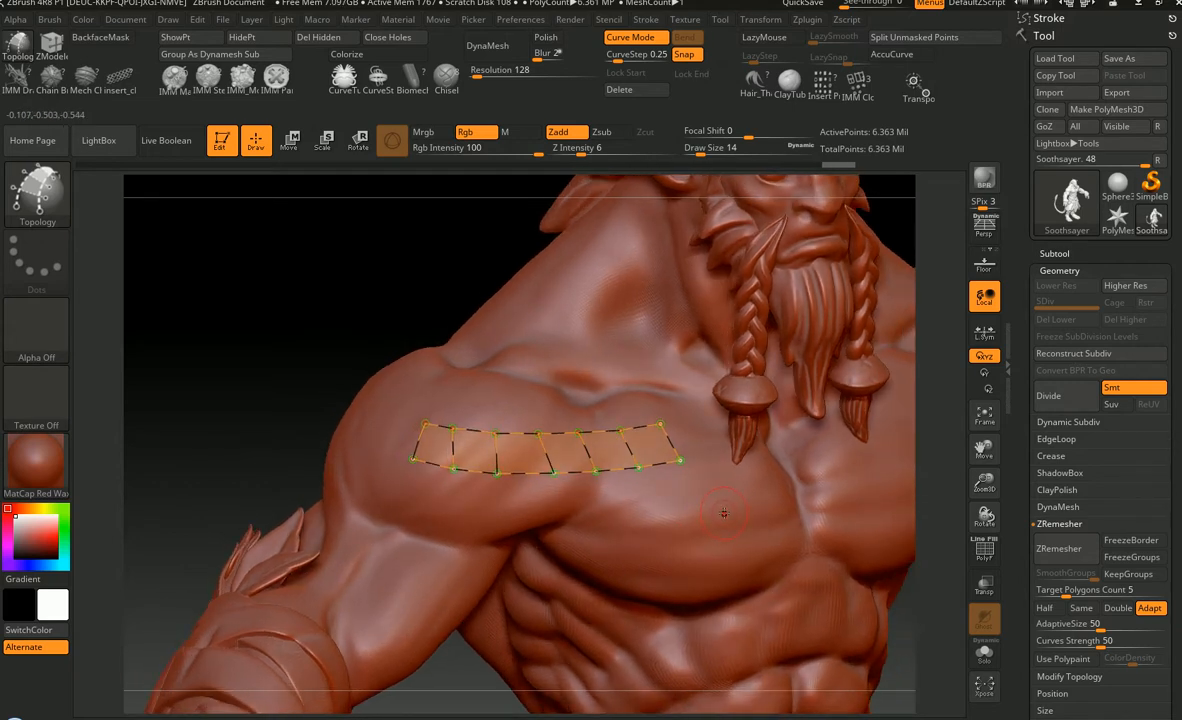
pyautogui.moveTo(725, 511); pyautogui.dragTo(711, 452, button='right')
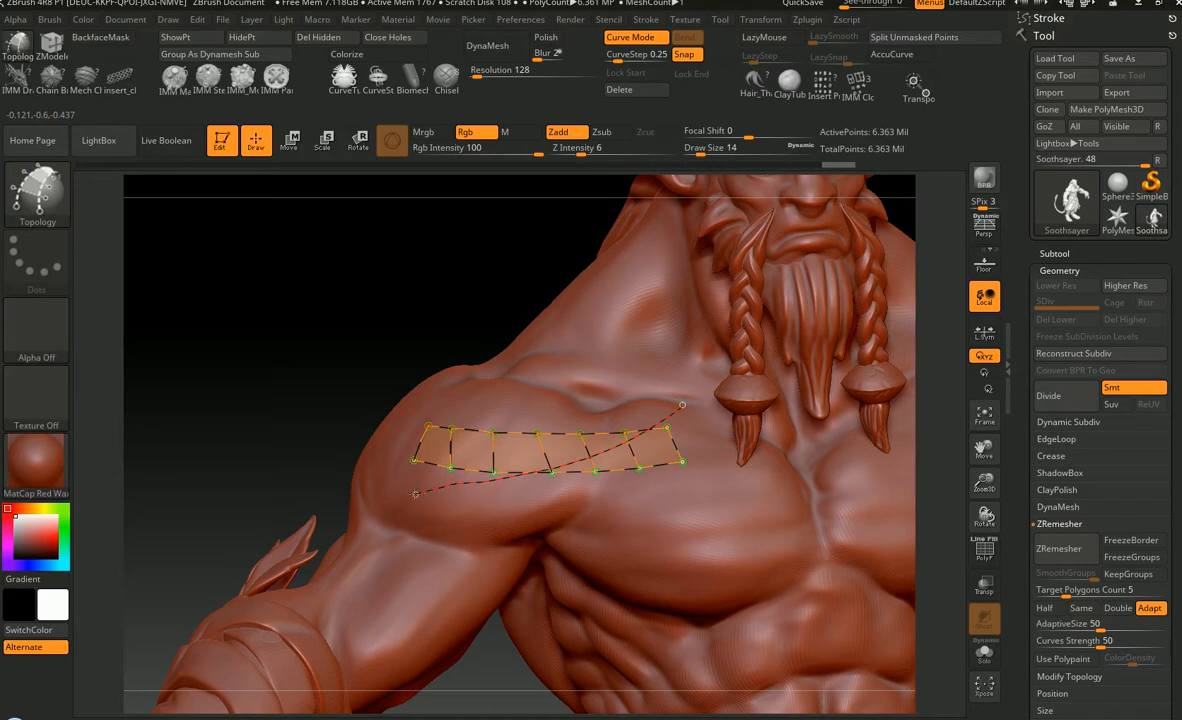
pyautogui.keyDown('alt'); pyautogui.moveTo(404, 498); pyautogui.dragTo(402, 499); pyautogui.keyUp('alt')
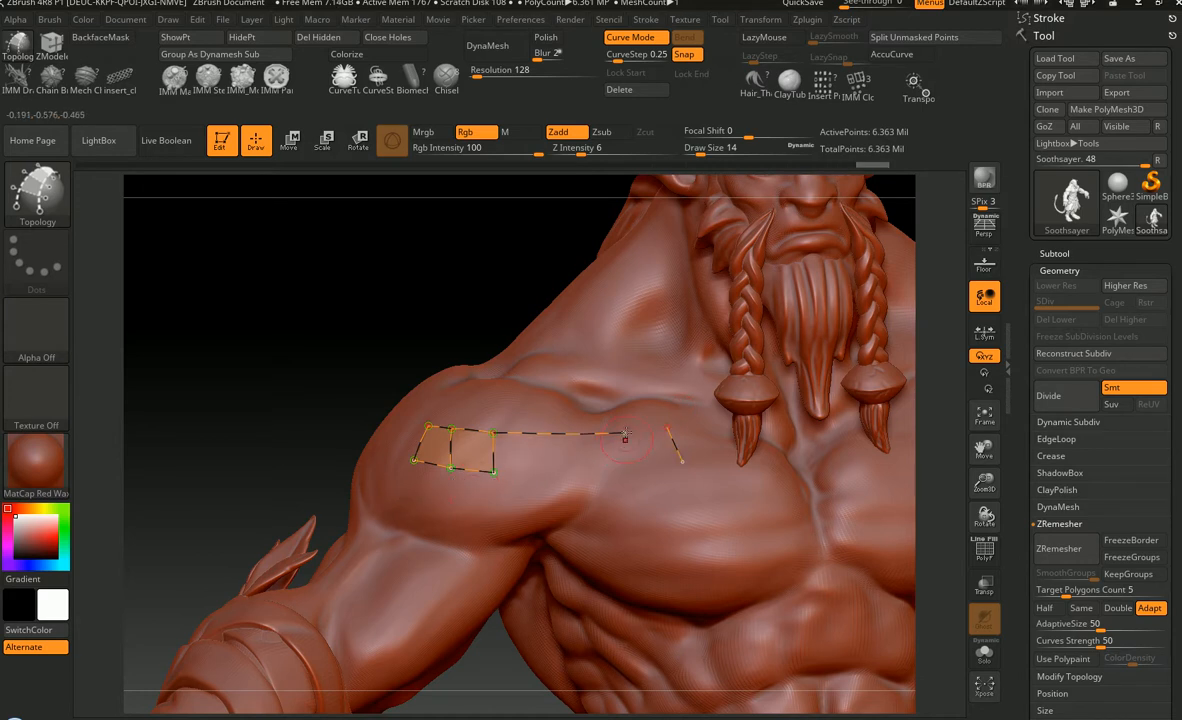
pyautogui.moveTo(579, 409)
pyautogui.mouseDown(button='right')
pyautogui.moveTo(552, 455)
pyautogui.moveTo(572, 440)
pyautogui.moveTo(554, 440)
pyautogui.mouseUp(button='right')
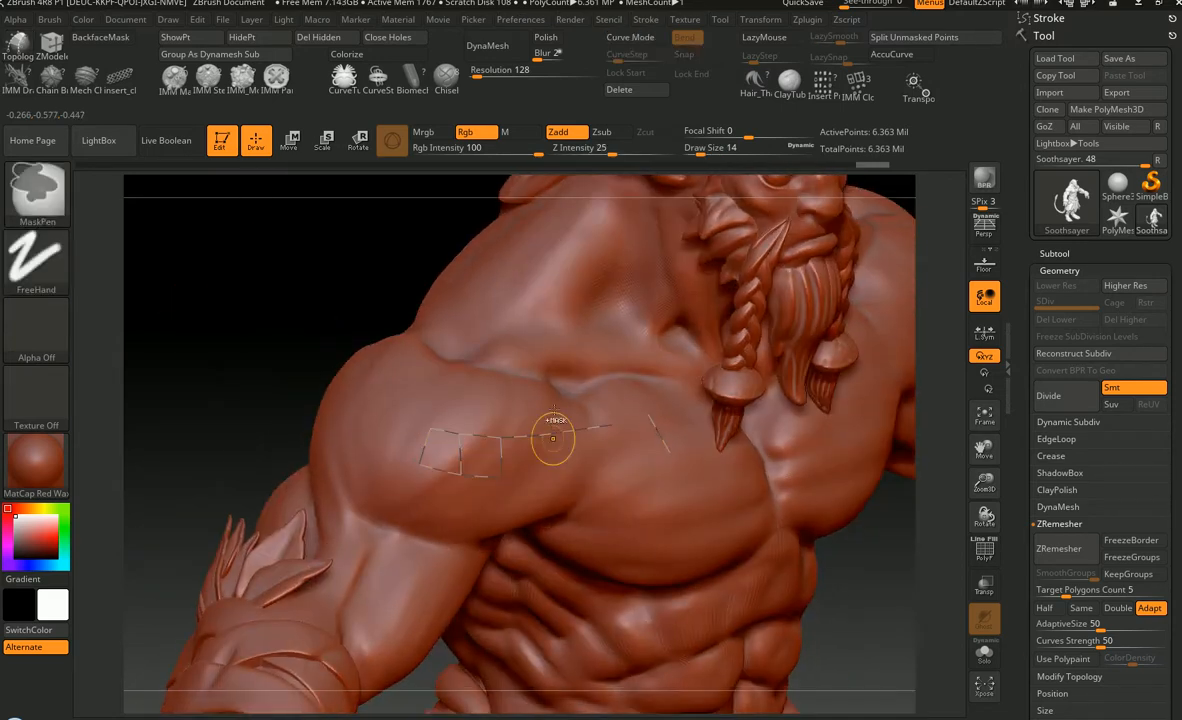
pyautogui.hotkey('ctrl', 'z')
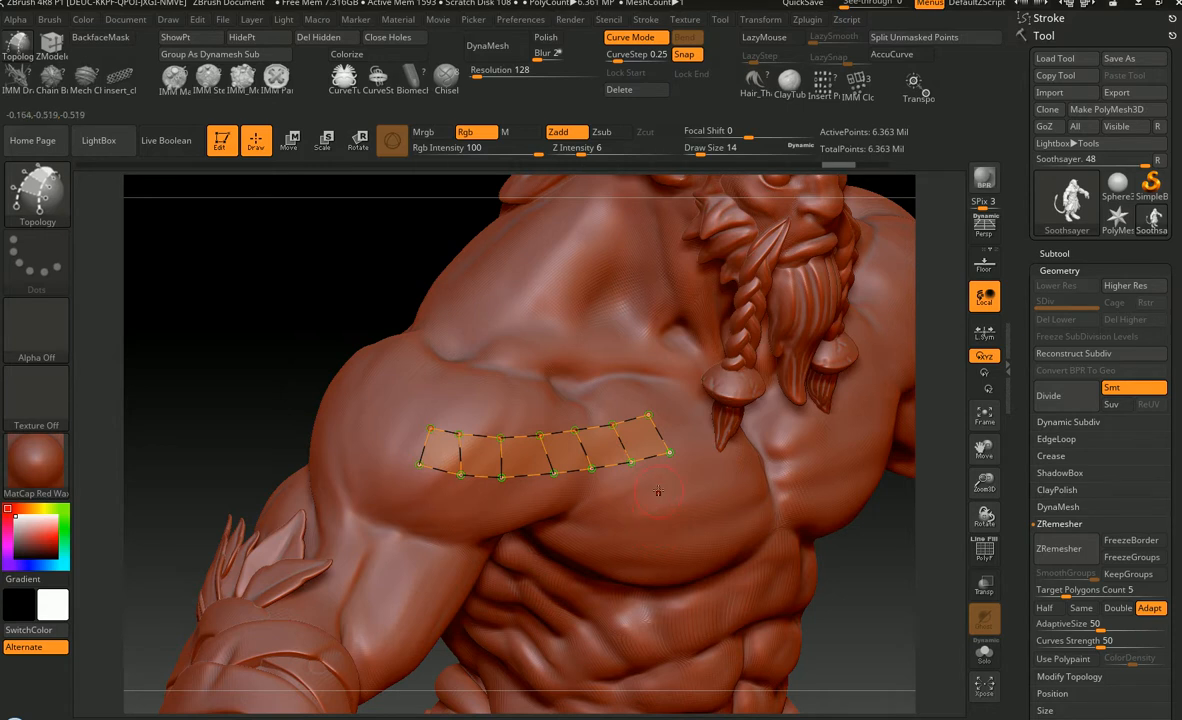
# - Try drawing curved extensions over the shoulder from the upper corner of the strip's shoulder end, undoing each attempt
pyautogui.moveTo(708, 538)
pyautogui.mouseDown(button='right')
pyautogui.moveTo(707, 482)
pyautogui.moveTo(686, 550)
pyautogui.moveTo(645, 575)
pyautogui.moveTo(622, 547)
pyautogui.moveTo(620, 512)
pyautogui.moveTo(692, 517)
pyautogui.moveTo(680, 445)
pyautogui.moveTo(655, 412)
pyautogui.moveTo(652, 475)
pyautogui.moveTo(612, 480)
pyautogui.moveTo(627, 483)
pyautogui.moveTo(567, 462)
pyautogui.mouseUp(button='right')
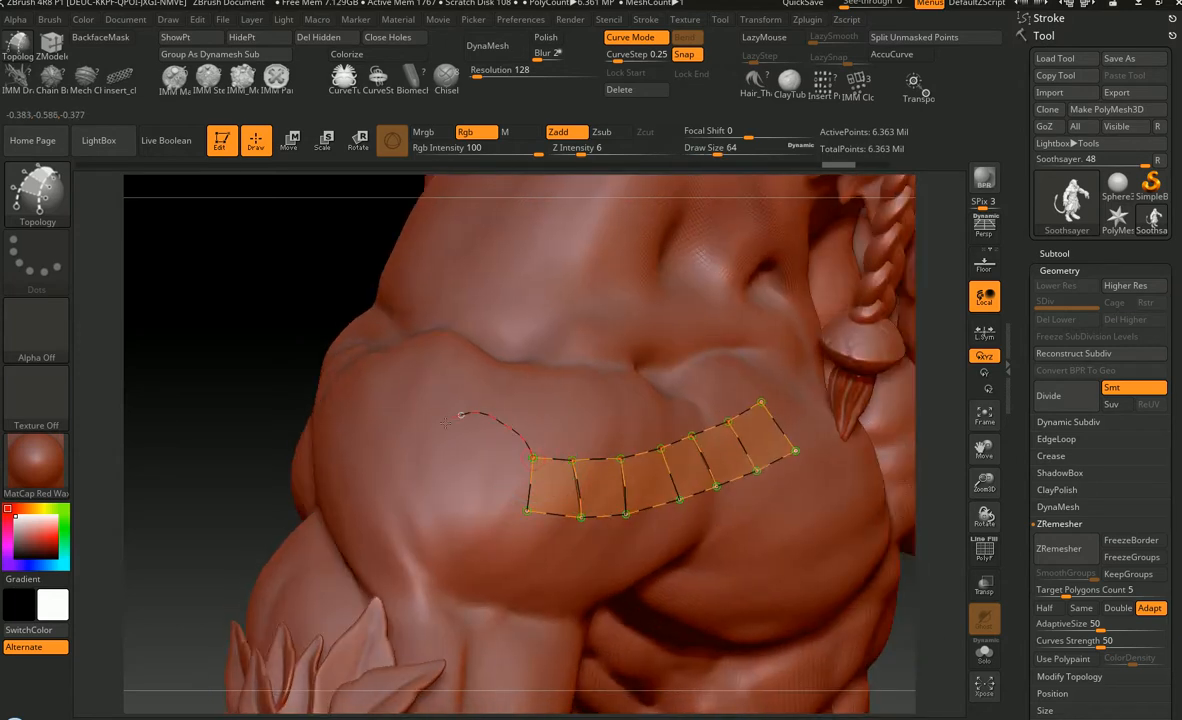
pyautogui.moveTo(394, 521); pyautogui.dragTo(396, 520)
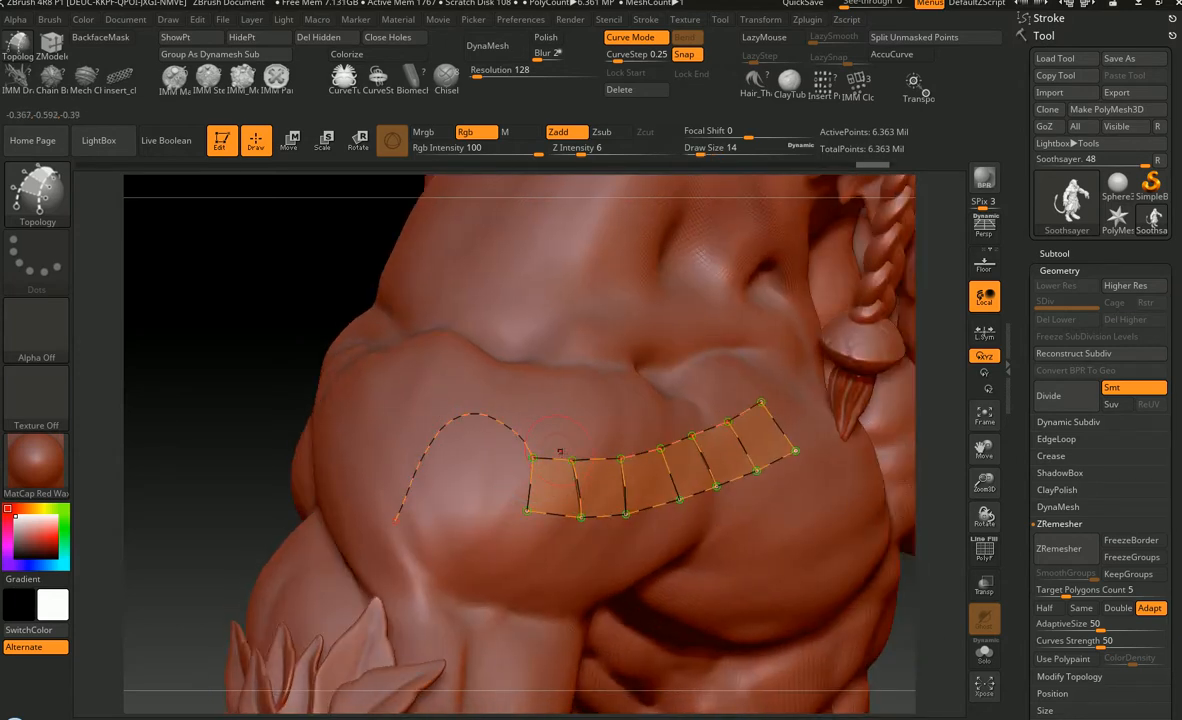
pyautogui.press('ctrl')
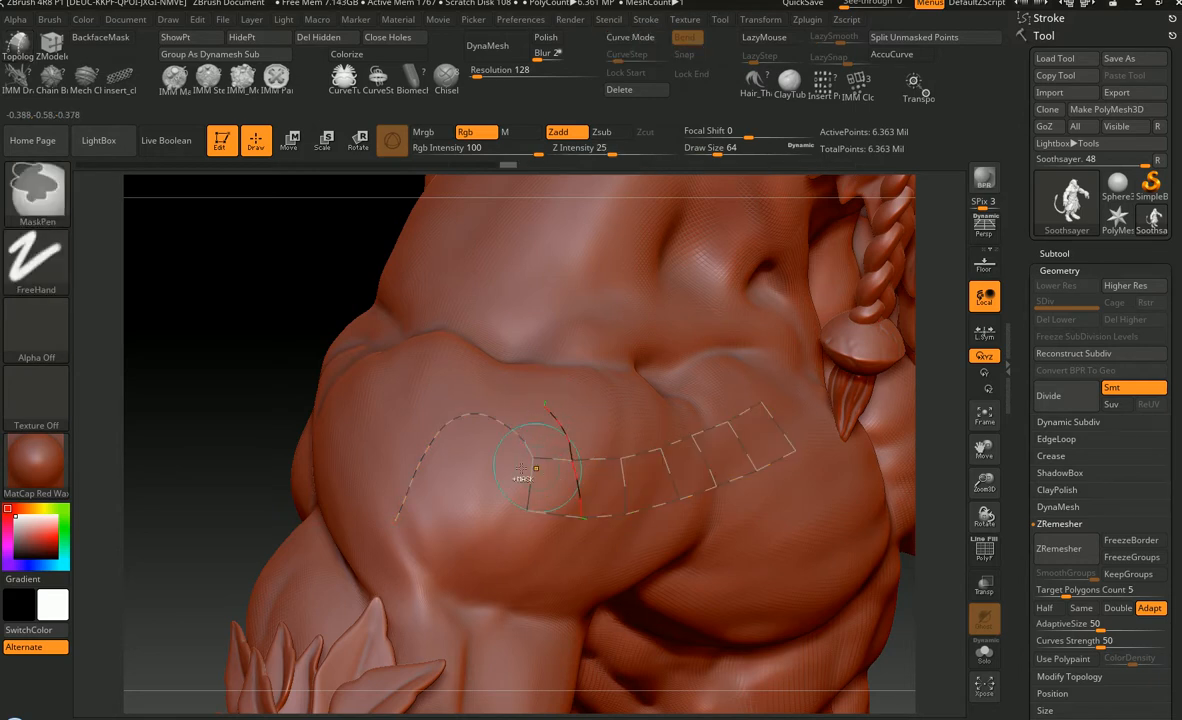
pyautogui.hotkey('ctrl', 'z')
pyautogui.moveTo(531, 456); pyautogui.dragTo(461, 442)
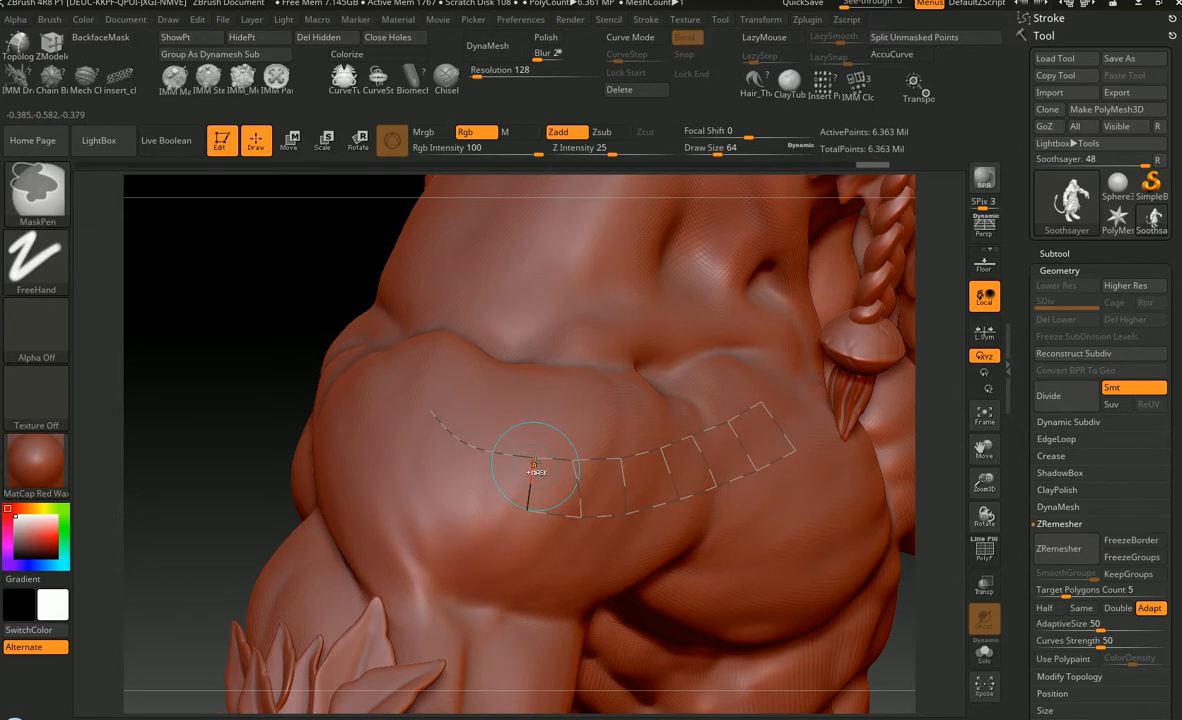
pyautogui.hotkey('ctrl', 'z')
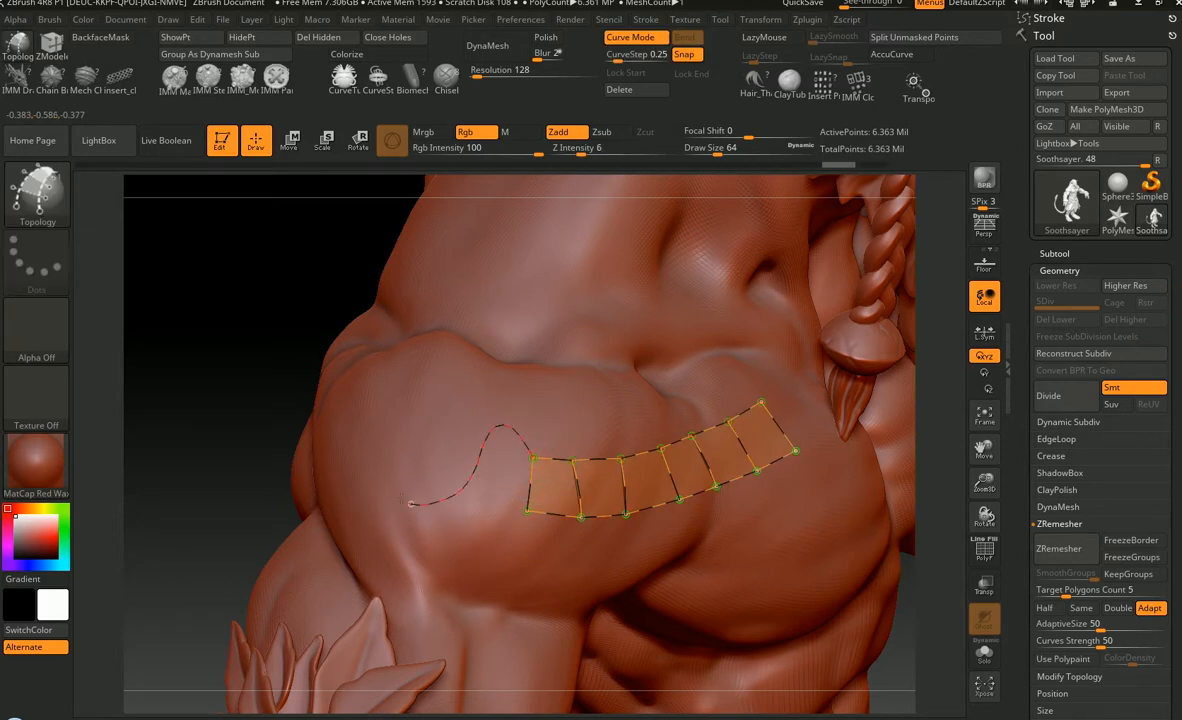
# - Draw two wavy curves over the shoulder from the strip's end, cross them with two curves, and take a screen capture
pyautogui.moveTo(388, 430); pyautogui.dragTo(391, 420)
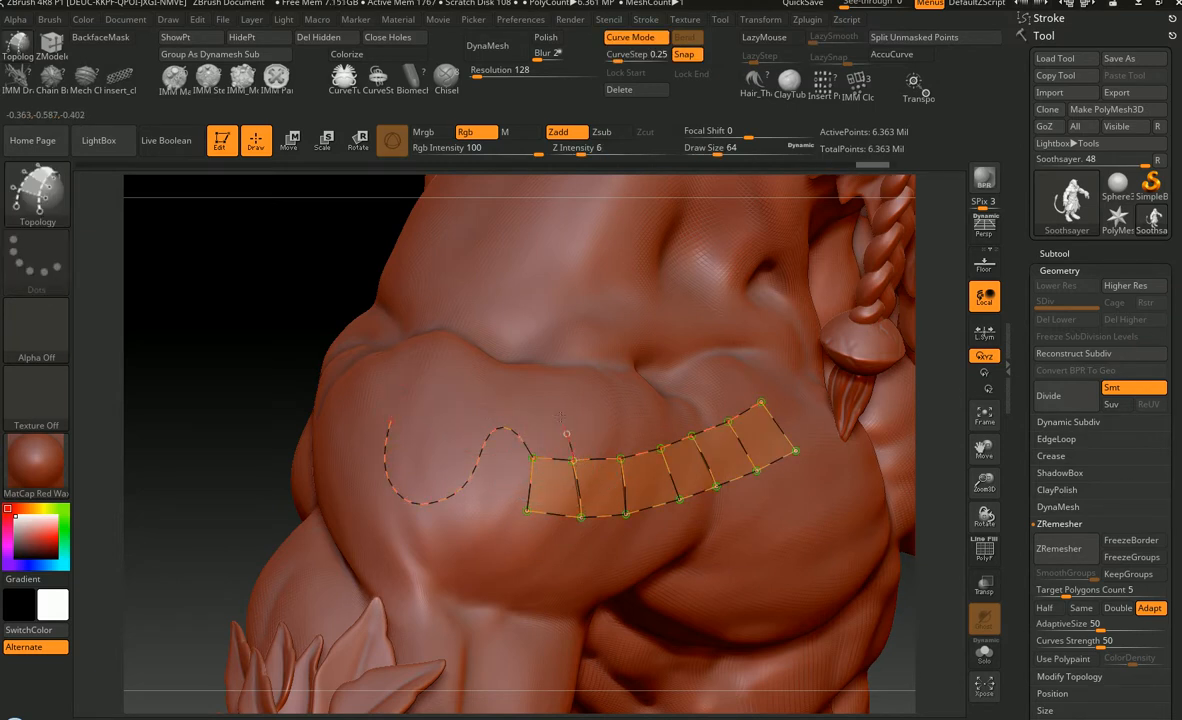
pyautogui.moveTo(409, 428); pyautogui.dragTo(457, 381)
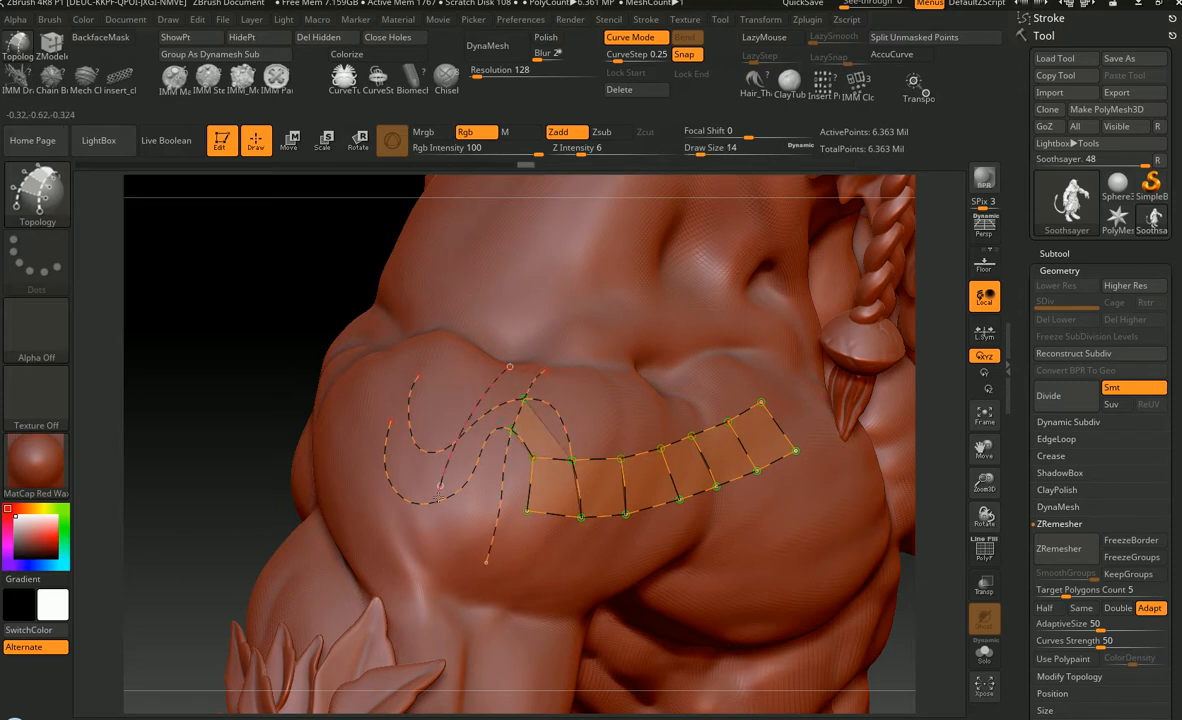
pyautogui.moveTo(416, 577); pyautogui.dragTo(417, 575)
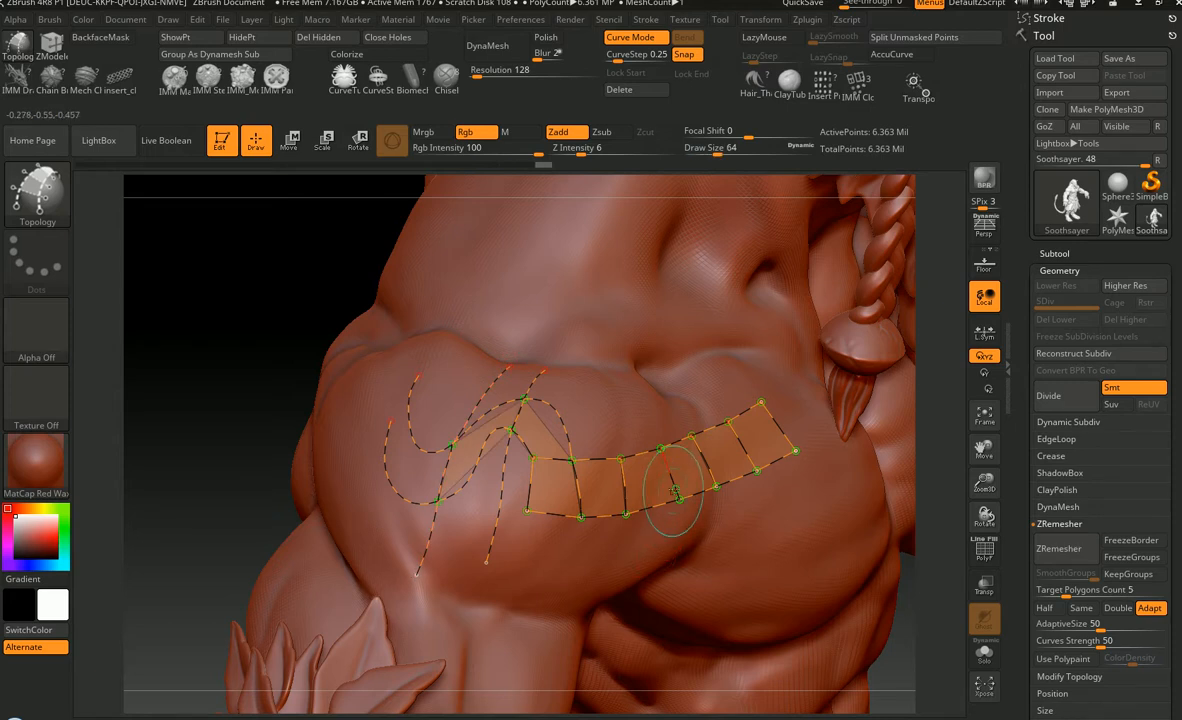
pyautogui.press('ctrl+Print')
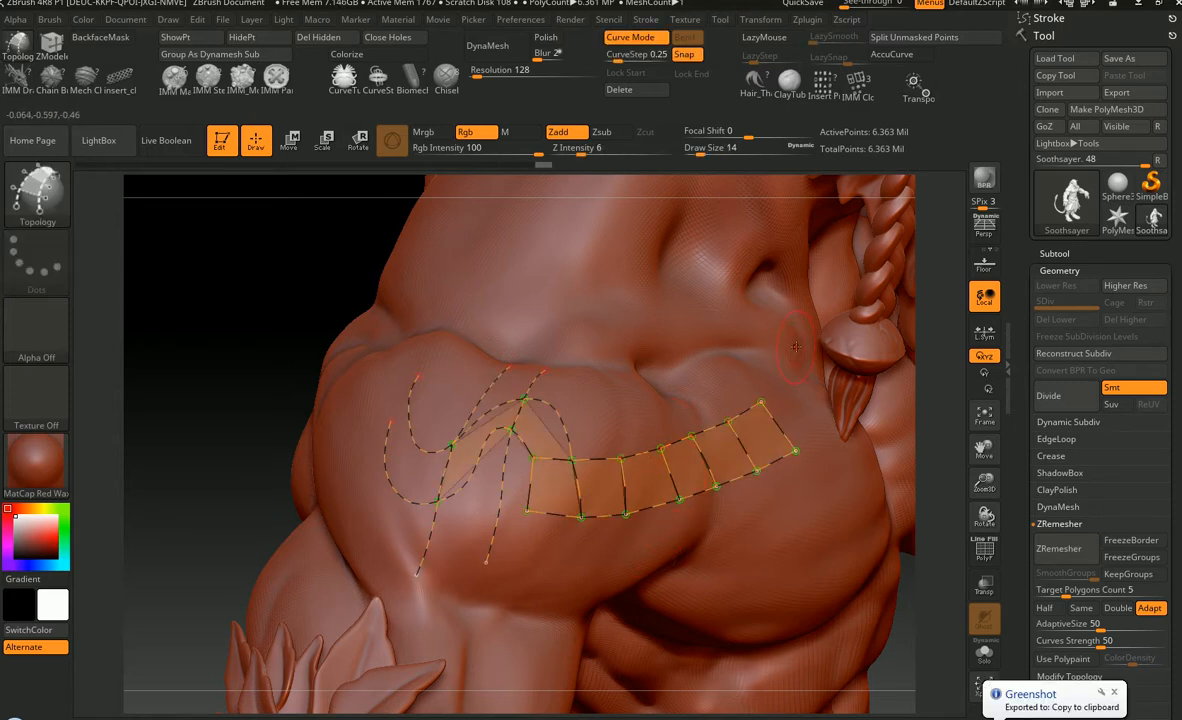
# - Examine the wavy shoulder curves and their crossings from a closer angle and take another screen capture
pyautogui.moveTo(705, 306)
pyautogui.mouseDown(button='right')
pyautogui.moveTo(700, 335)
pyautogui.moveTo(870, 365)
pyautogui.moveTo(706, 376)
pyautogui.moveTo(850, 390)
pyautogui.moveTo(713, 405)
pyautogui.moveTo(776, 399)
pyautogui.mouseUp(button='right')
pyautogui.press(']')
pyautogui.press(']')
pyautogui.press(']')
pyautogui.press(']')
pyautogui.press(']')
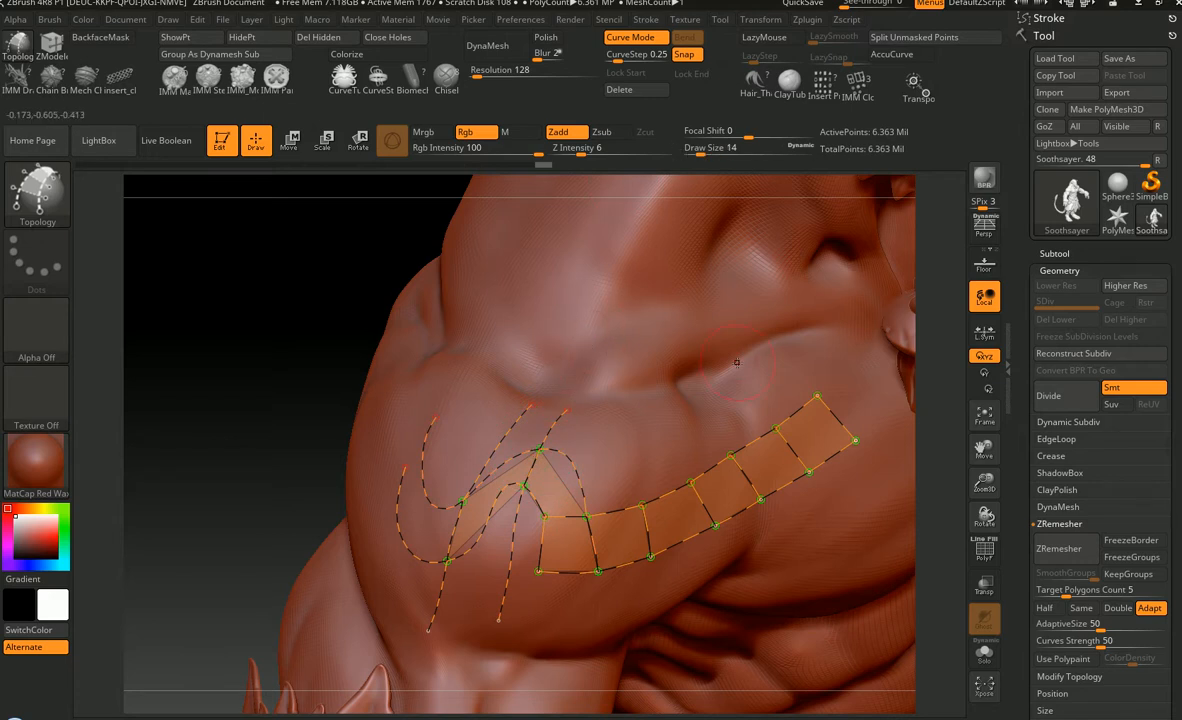
pyautogui.press('alt+Print')
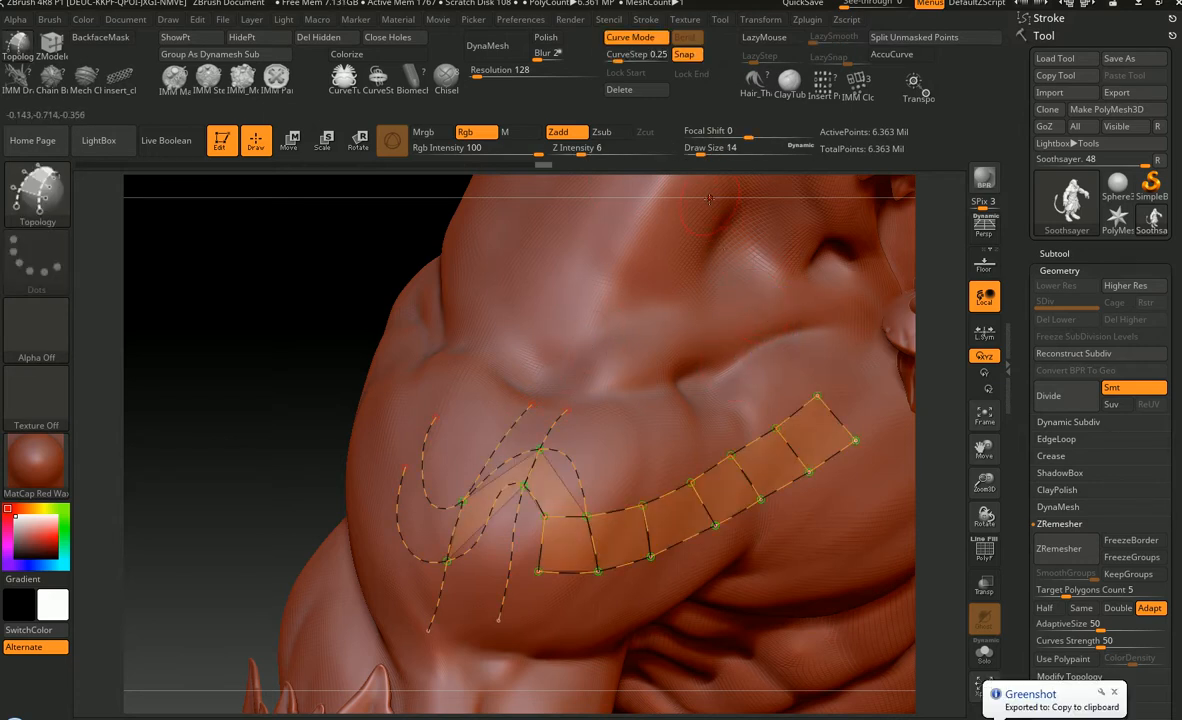
# - Capture the curve function settings and set Curve Smoothness to 100
pyautogui.click(646, 20)
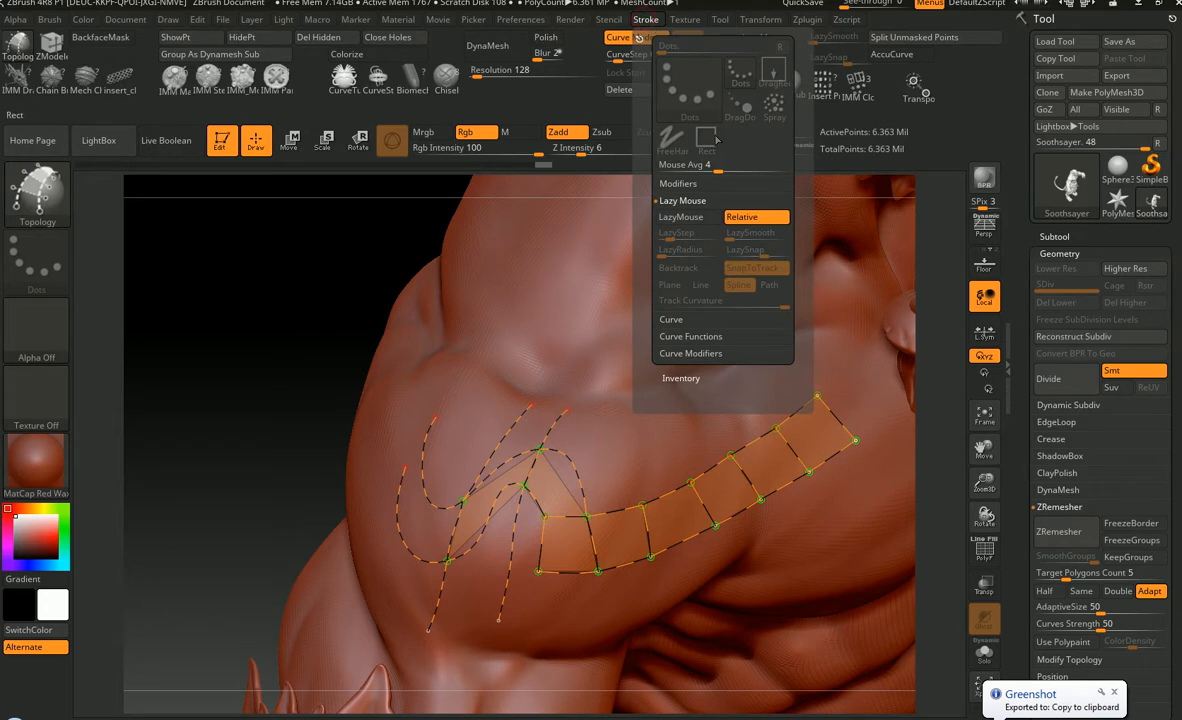
pyautogui.click(690, 336)
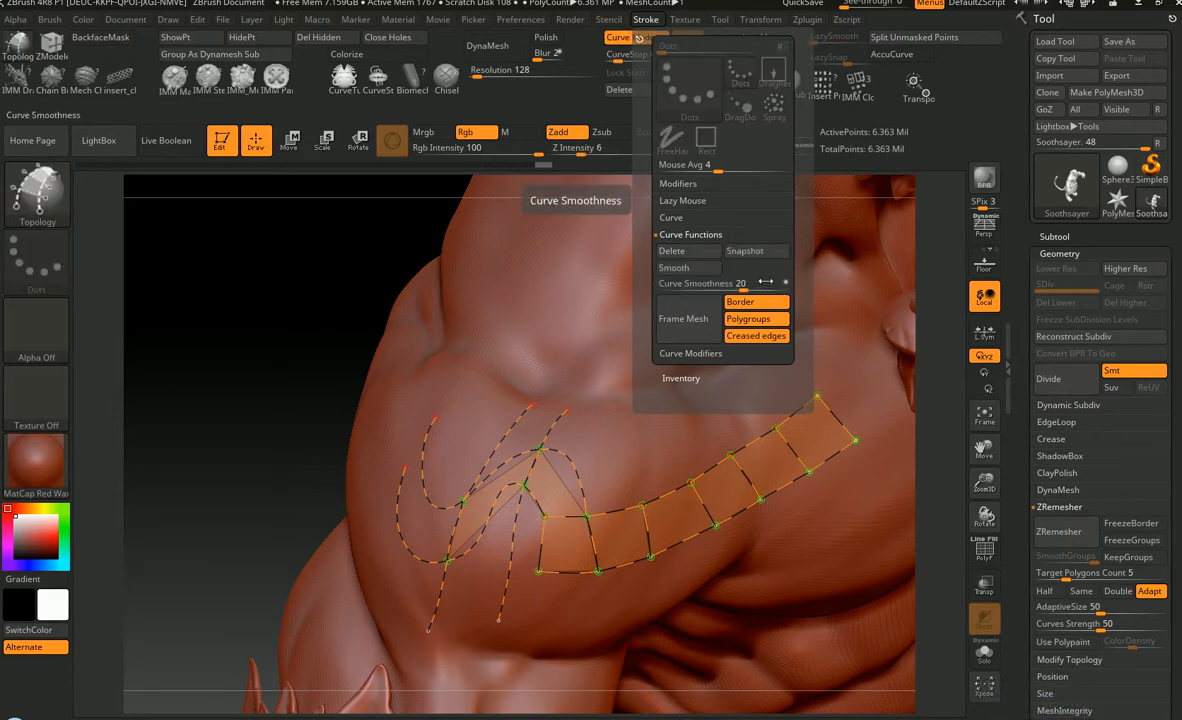
pyautogui.press('ctrl+Print')
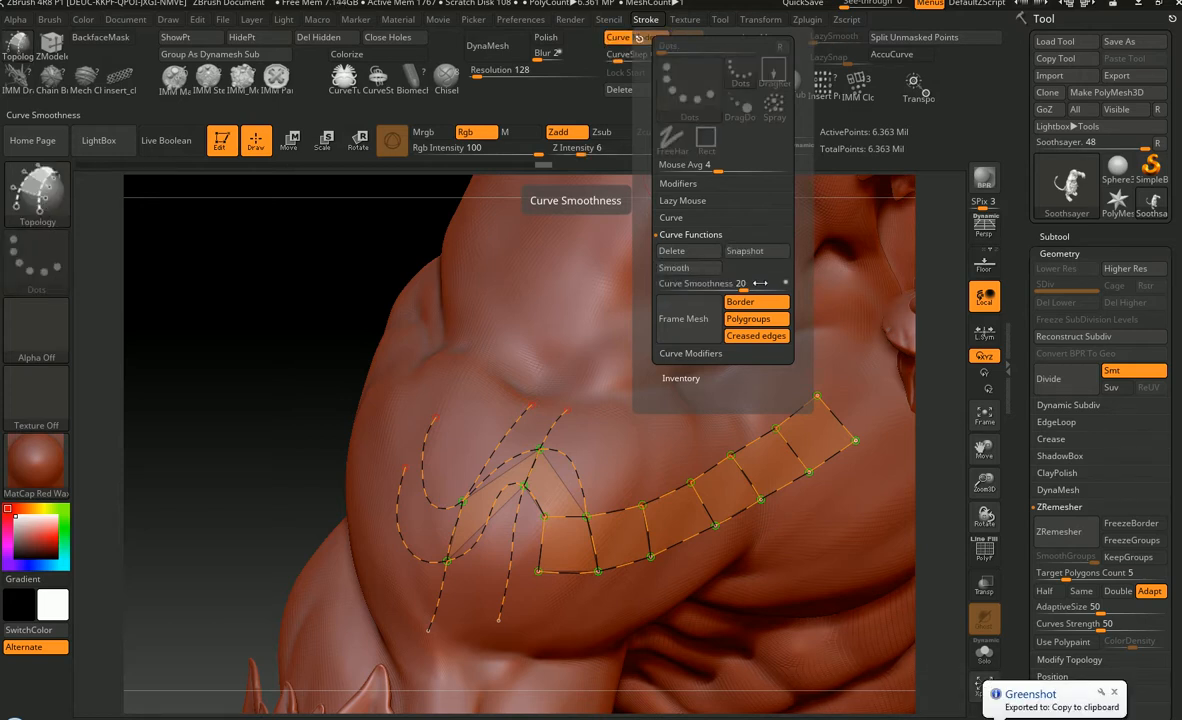
pyautogui.moveTo(745, 287); pyautogui.dragTo(772, 287)
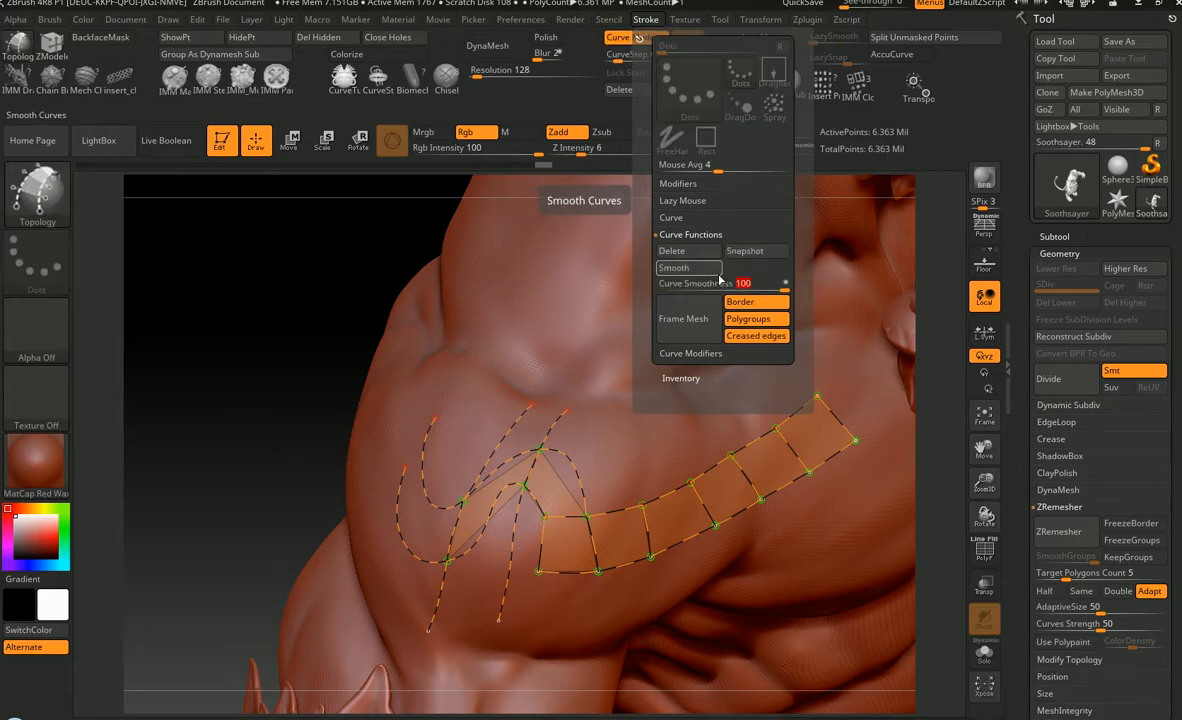
# - Smooth the topology curves repeatedly to straighten the wavy shoulder segments, and take a screen capture
pyautogui.click(719, 274)
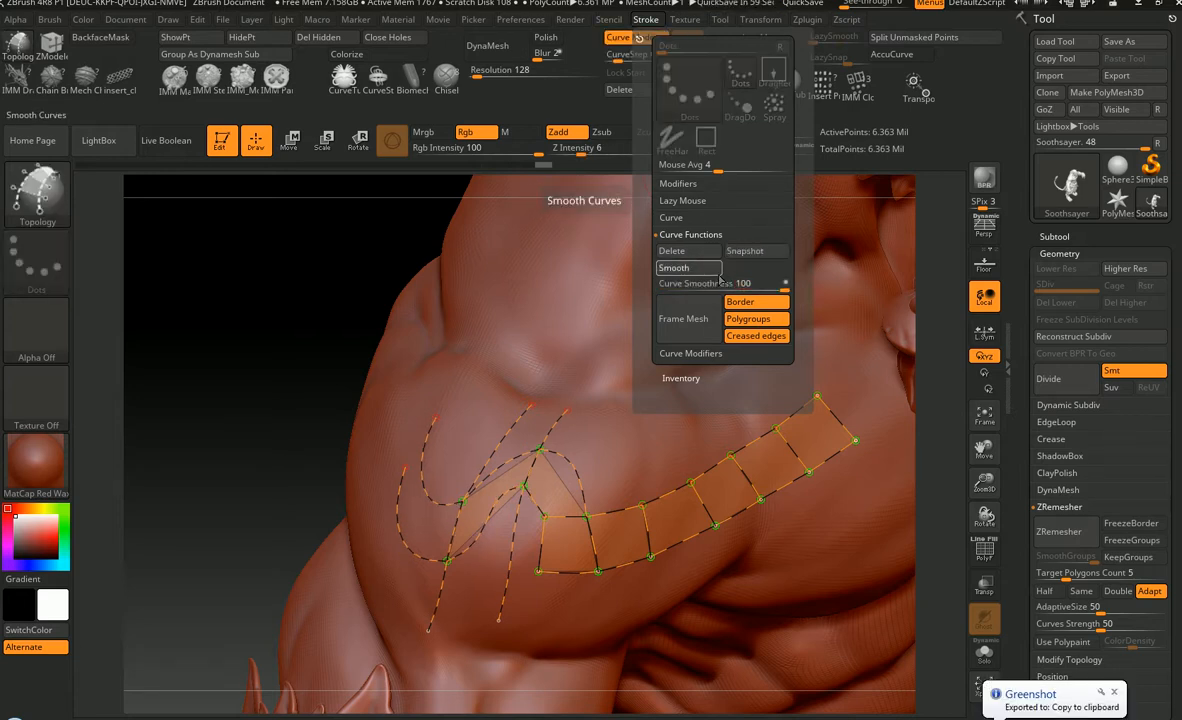
pyautogui.click(719, 274)
pyautogui.click(720, 278)
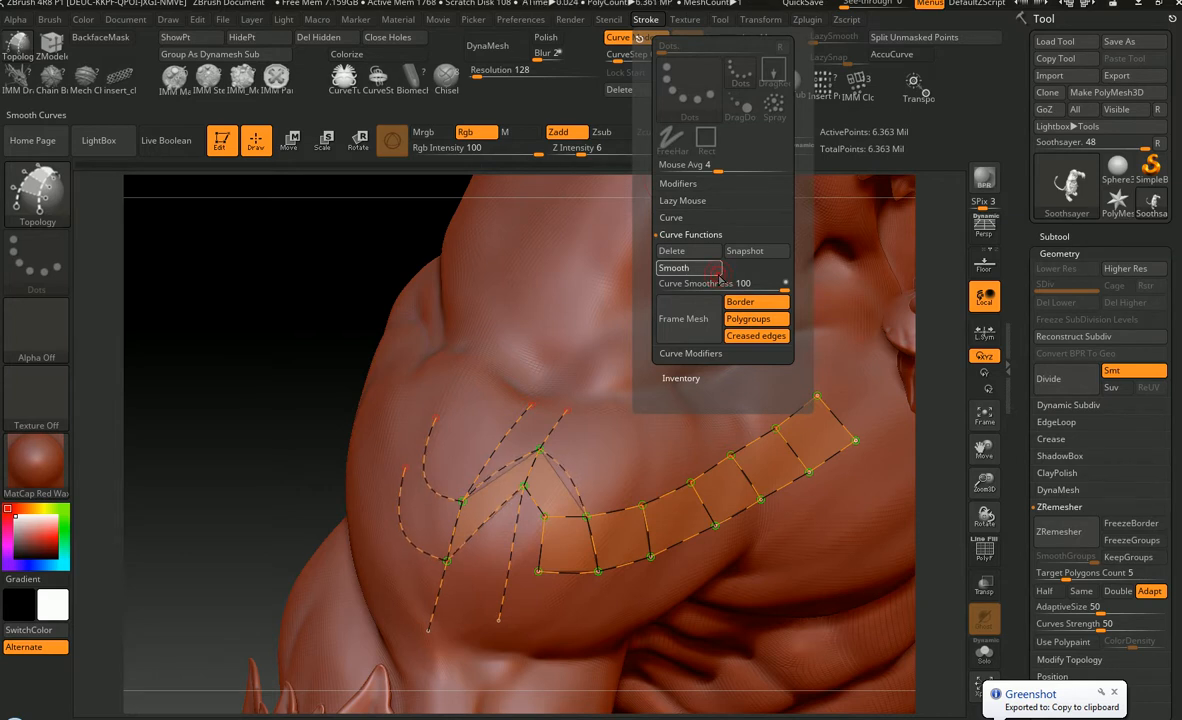
pyautogui.click(719, 276)
pyautogui.click(719, 276)
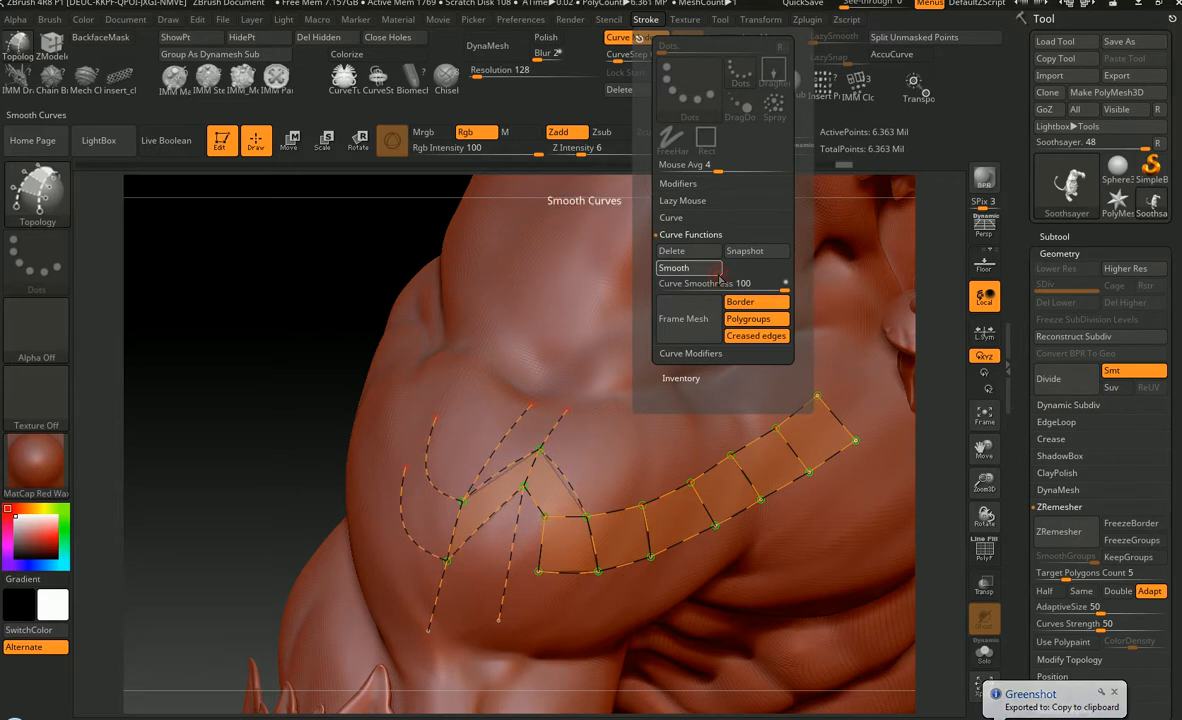
pyautogui.click(719, 277)
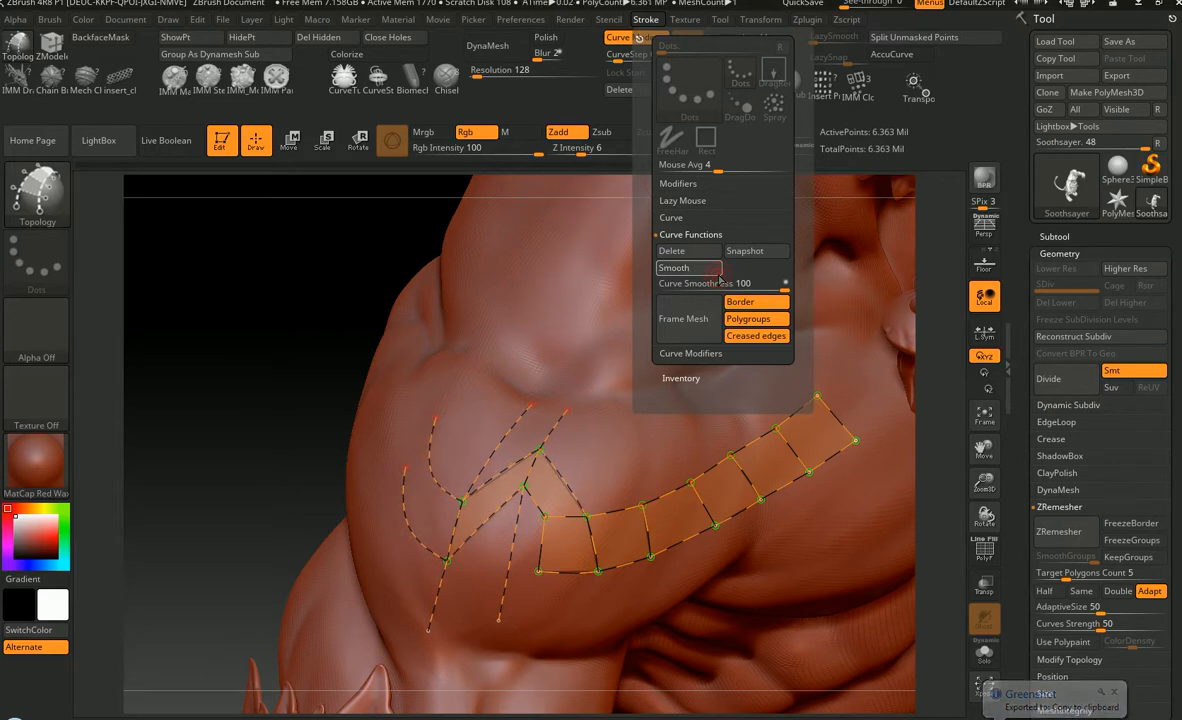
pyautogui.click(719, 277)
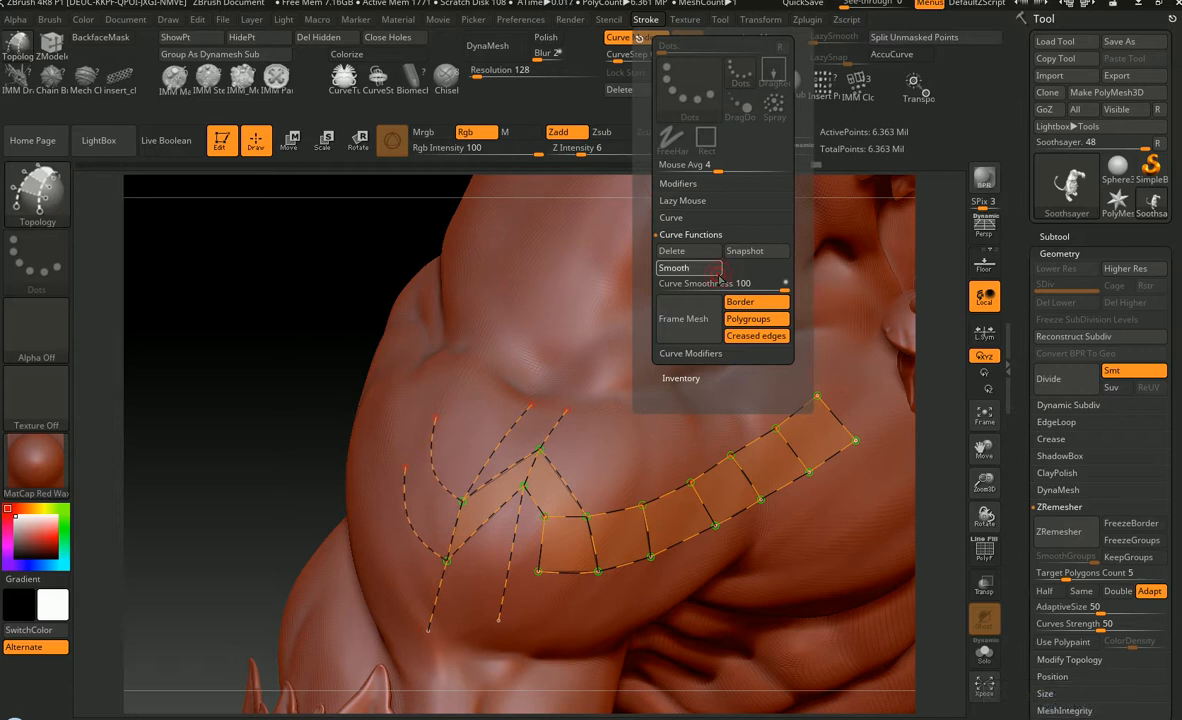
pyautogui.click(719, 277)
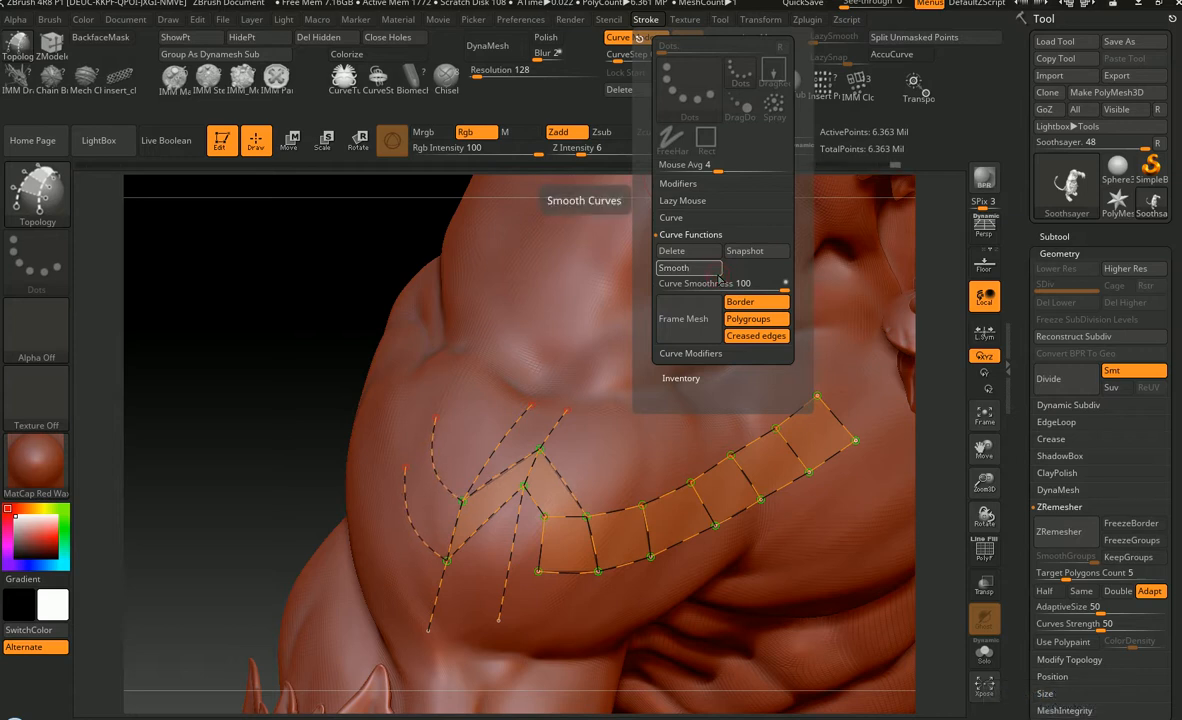
pyautogui.press('ctrl+Print')
# - Inspect the smoothed curves and the strip across the shoulder and chest from several angles
pyautogui.moveTo(703, 423)
pyautogui.keyDown('alt'); pyautogui.mouseDown(button='right')
pyautogui.moveTo(722, 440)
pyautogui.moveTo(572, 403)
pyautogui.moveTo(618, 389)
pyautogui.moveTo(670, 414)
pyautogui.moveTo(768, 420)
pyautogui.moveTo(612, 424)
pyautogui.mouseUp(button='right'); pyautogui.keyUp('alt')
pyautogui.press('ctrl')
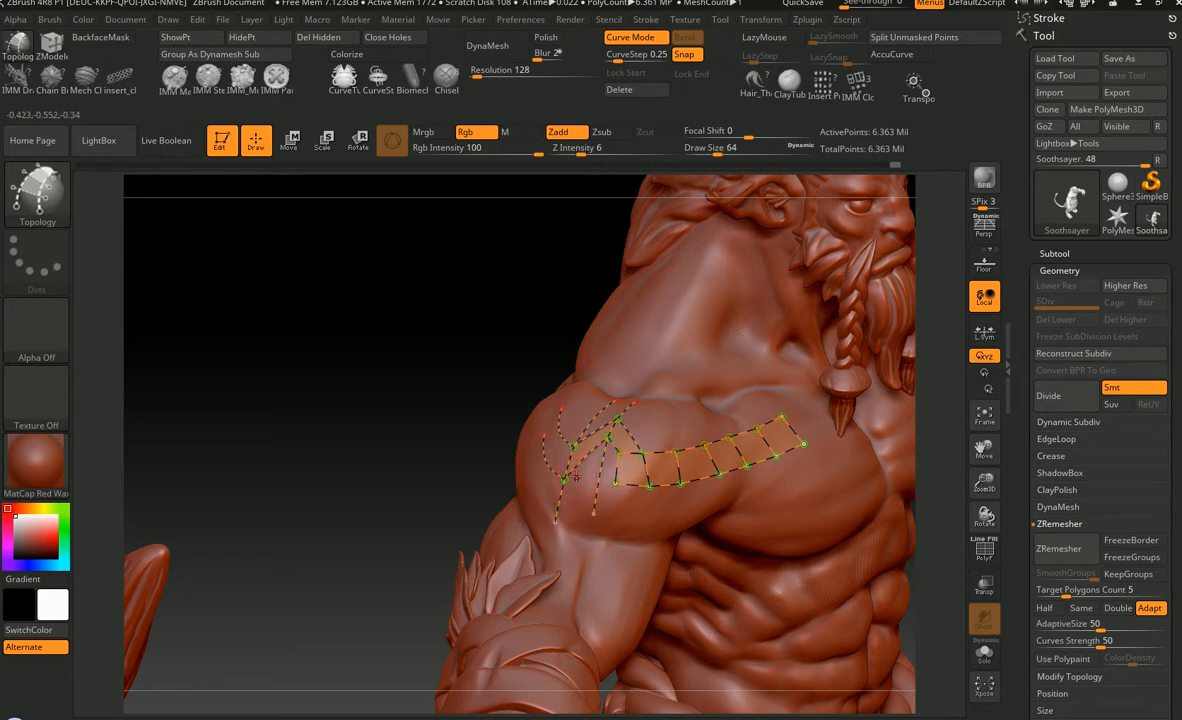
pyautogui.moveTo(597, 474)
pyautogui.mouseDown(button='right')
pyautogui.moveTo(545, 472)
pyautogui.moveTo(590, 474)
pyautogui.moveTo(577, 458)
pyautogui.moveTo(590, 485)
pyautogui.mouseUp(button='right')
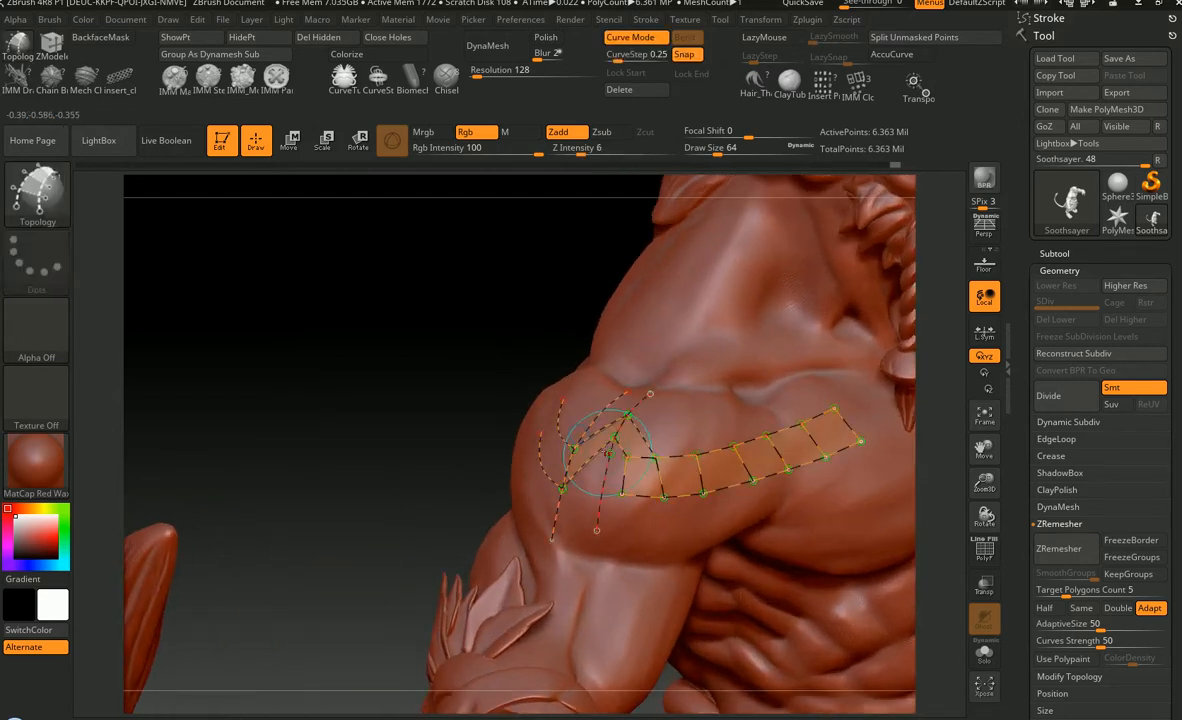
pyautogui.moveTo(606, 436)
pyautogui.mouseDown(button='right')
pyautogui.moveTo(626, 458)
pyautogui.moveTo(622, 446)
pyautogui.moveTo(690, 398)
pyautogui.mouseUp(button='right')
pyautogui.keyDown('alt'); pyautogui.moveTo(713, 449); pyautogui.dragTo(582, 488, button='right'); pyautogui.keyUp('alt')
pyautogui.moveTo(785, 485)
pyautogui.mouseDown(button='right')
pyautogui.moveTo(745, 505)
pyautogui.moveTo(728, 499)
pyautogui.moveTo(704, 552)
pyautogui.mouseUp(button='right')
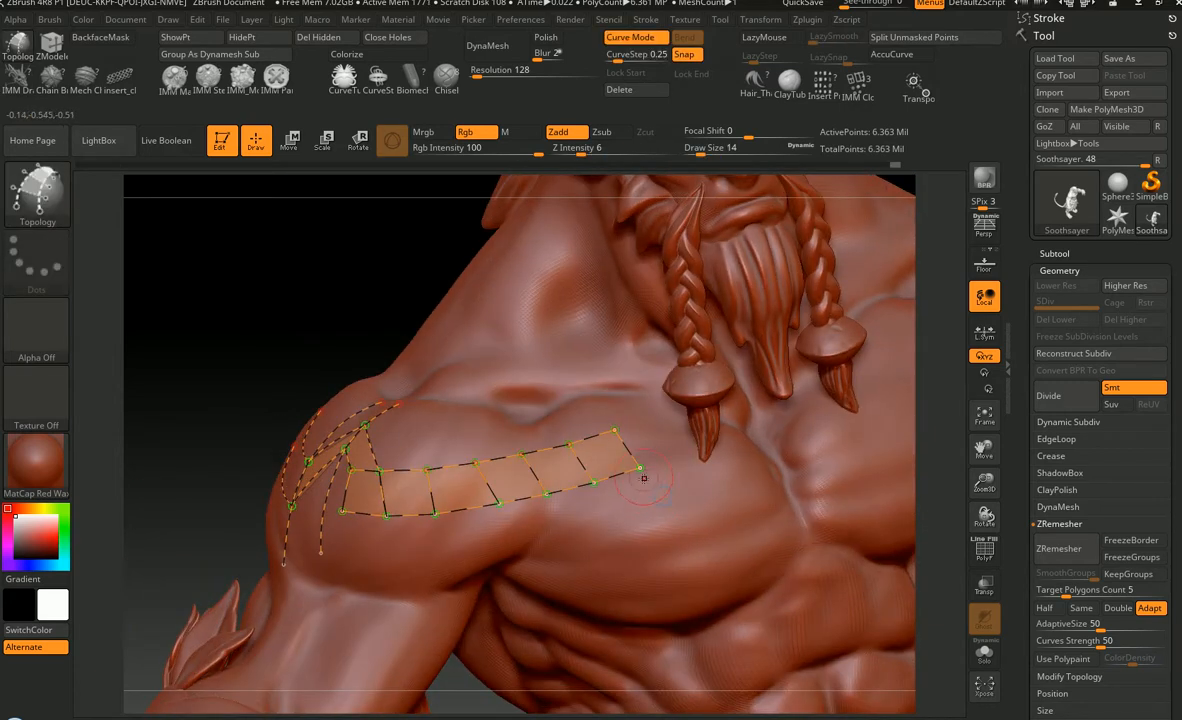
pyautogui.press('ctrl')
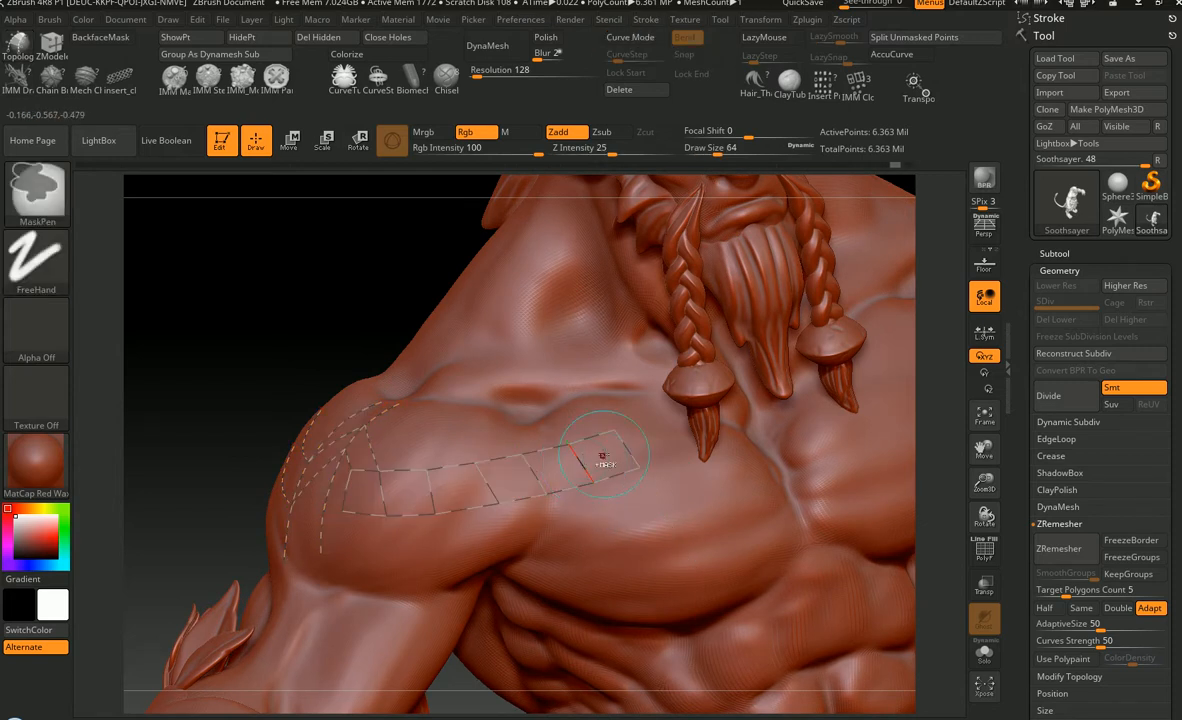
pyautogui.moveTo(603, 456)
pyautogui.mouseDown(button='right')
pyautogui.moveTo(649, 454)
pyautogui.moveTo(531, 463)
pyautogui.mouseUp(button='right')
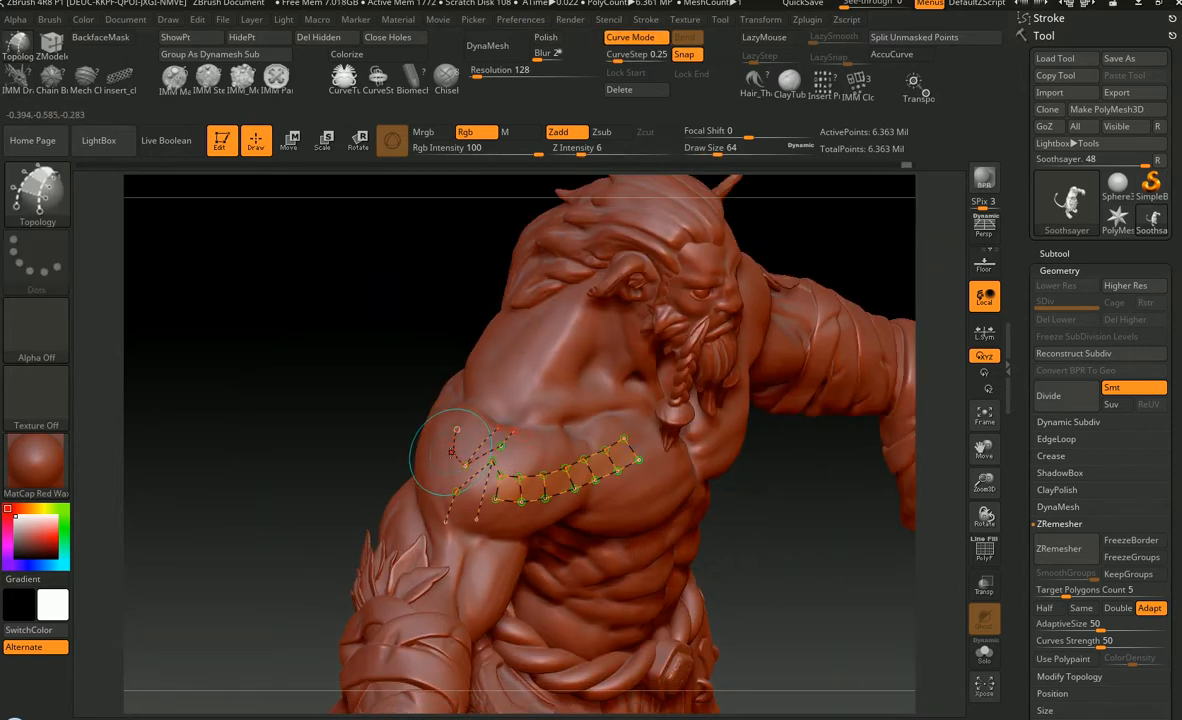
# - Undo the smoothing and the curves added at the strip's shoulder end
pyautogui.hotkey('ctrl', 'z')
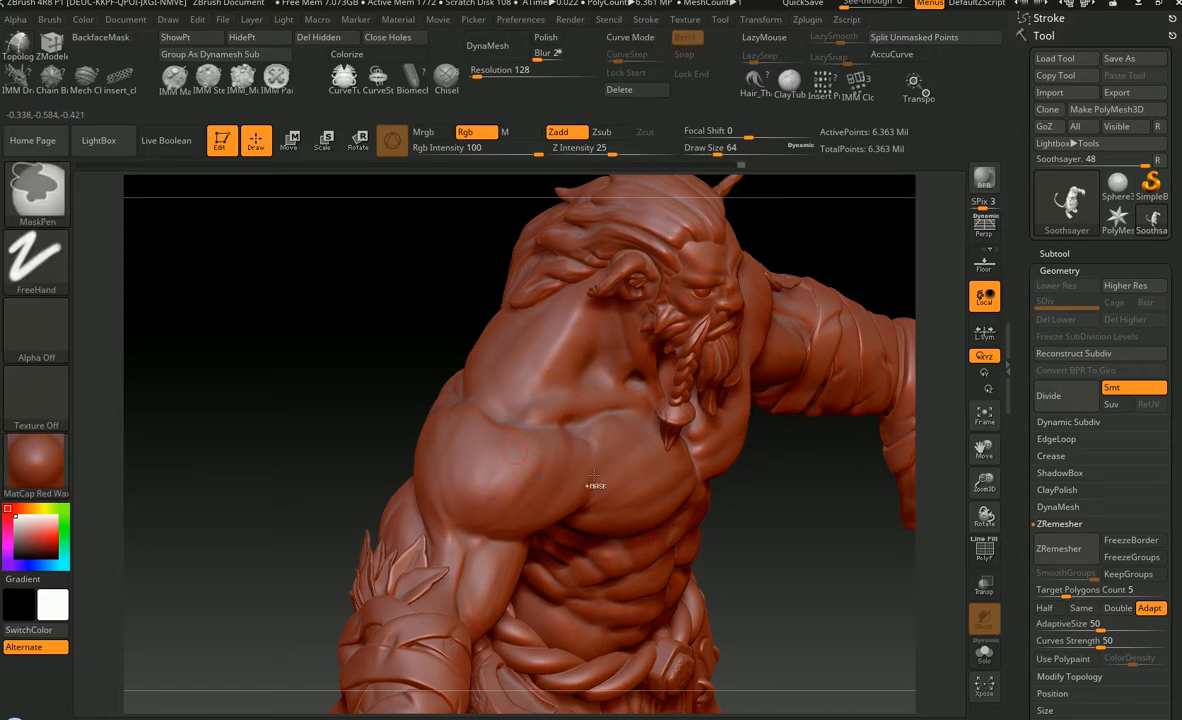
pyautogui.keyDown('ctrl'); pyautogui.moveTo(596, 485); pyautogui.dragTo(690, 480, button='right'); pyautogui.keyUp('ctrl')
pyautogui.moveTo(530, 476)
pyautogui.keyDown('alt'); pyautogui.mouseDown(button='right')
pyautogui.moveTo(605, 480)
pyautogui.moveTo(597, 499)
pyautogui.mouseUp(button='right'); pyautogui.keyUp('alt')
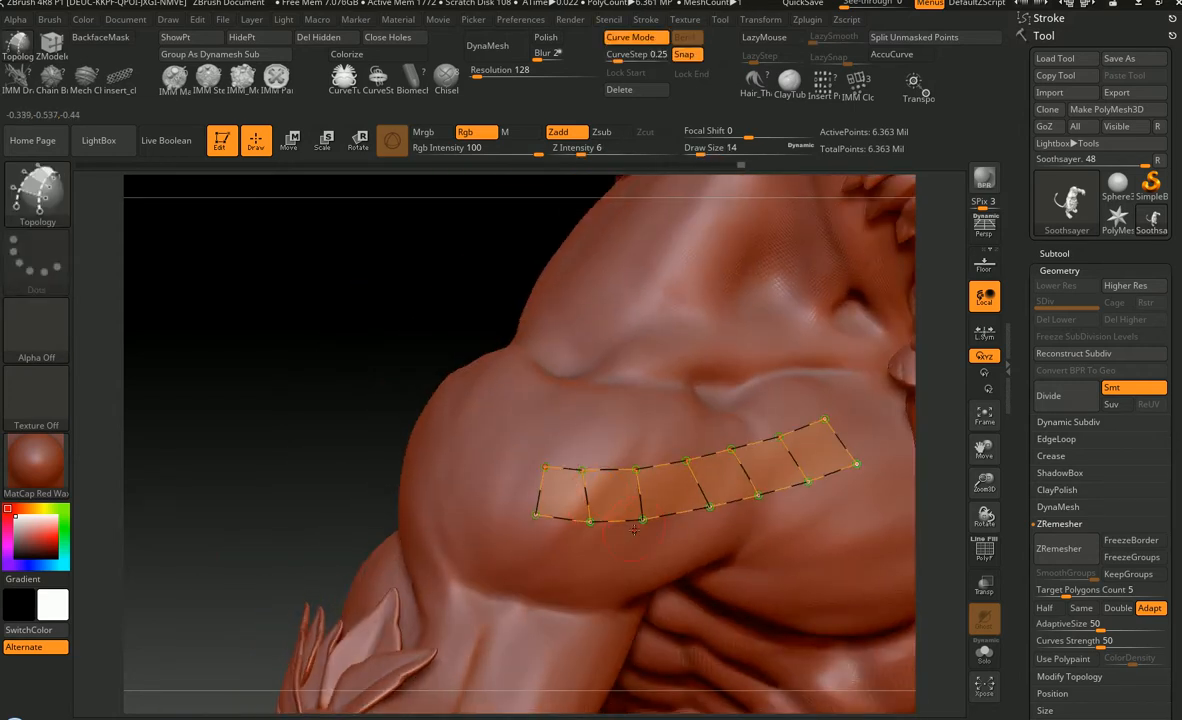
# - Draw a row of short topology curves running up from the strip's upper edge across the shoulder
pyautogui.moveTo(673, 498)
pyautogui.keyDown('alt'); pyautogui.mouseDown(button='right')
pyautogui.moveTo(588, 509)
pyautogui.moveTo(630, 488)
pyautogui.moveTo(570, 462)
pyautogui.mouseUp(button='right'); pyautogui.keyUp('alt')
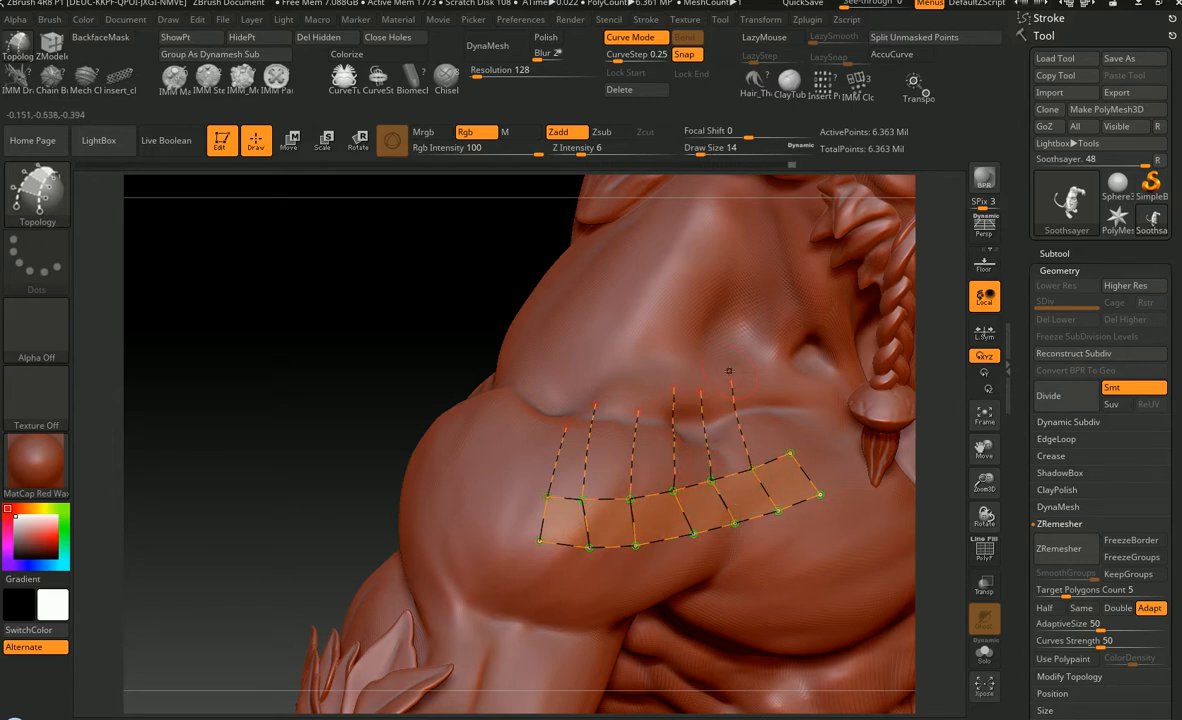
pyautogui.keyDown('ctrl'); pyautogui.moveTo(783, 395); pyautogui.dragTo(785, 320, button='right'); pyautogui.keyUp('ctrl')
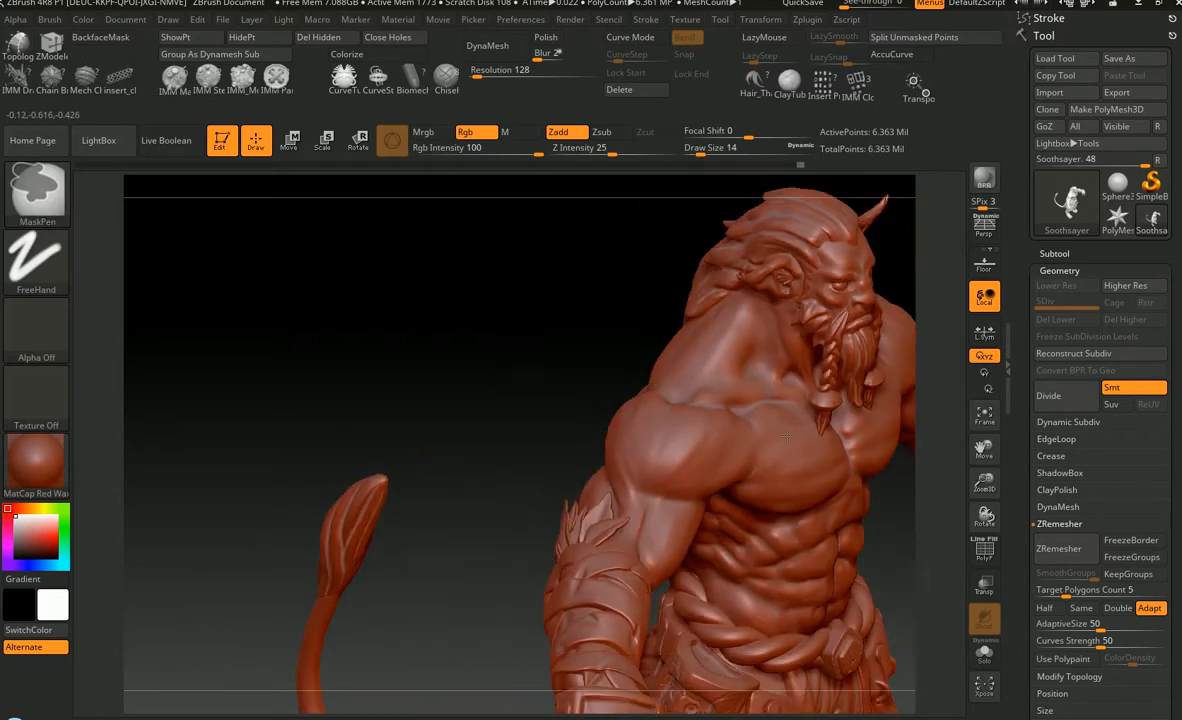
pyautogui.moveTo(815, 490)
pyautogui.mouseDown(button='right')
pyautogui.moveTo(772, 510)
pyautogui.moveTo(770, 483)
pyautogui.moveTo(785, 540)
pyautogui.mouseUp(button='right')
pyautogui.moveTo(800, 462); pyautogui.dragTo(591, 485, button='right')
pyautogui.moveTo(584, 501)
pyautogui.mouseDown(button='right')
pyautogui.moveTo(575, 512)
pyautogui.moveTo(665, 424)
pyautogui.moveTo(600, 416)
pyautogui.moveTo(565, 460)
pyautogui.mouseUp(button='right')
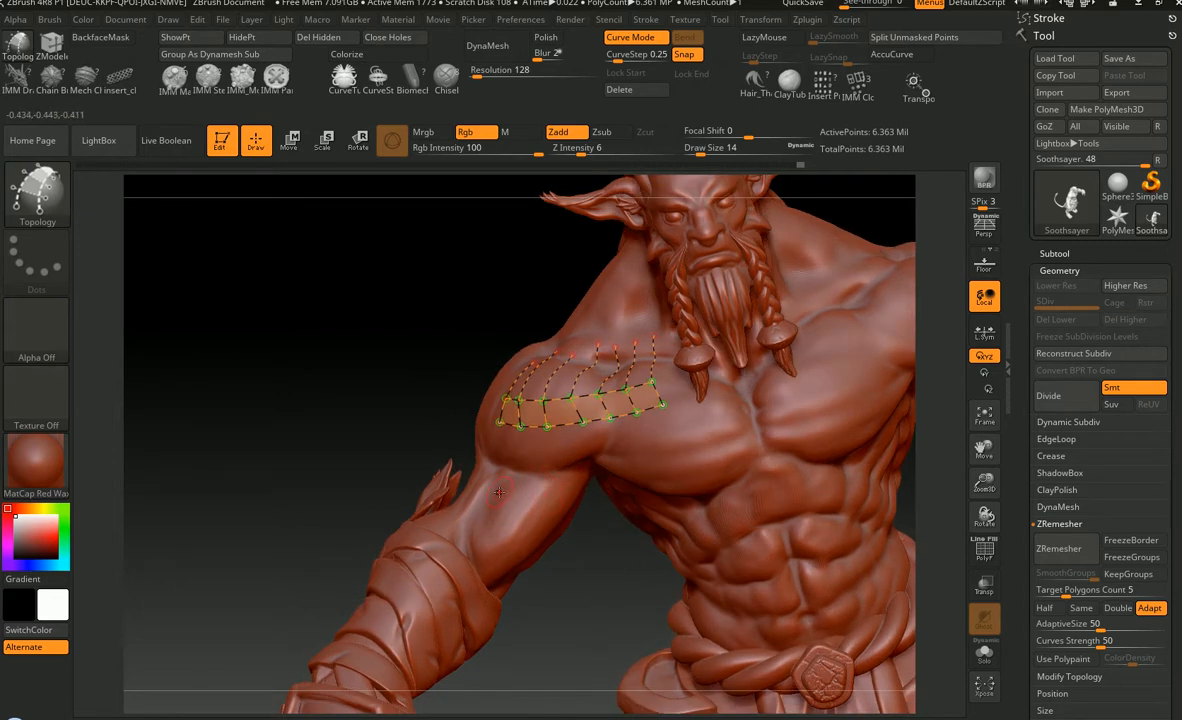
# - Try to wrap a topology curve around the upper arm with a straight line, and undo it
pyautogui.moveTo(497, 489)
pyautogui.mouseDown(button='right')
pyautogui.moveTo(495, 500)
pyautogui.moveTo(539, 495)
pyautogui.moveTo(505, 501)
pyautogui.mouseUp(button='right')
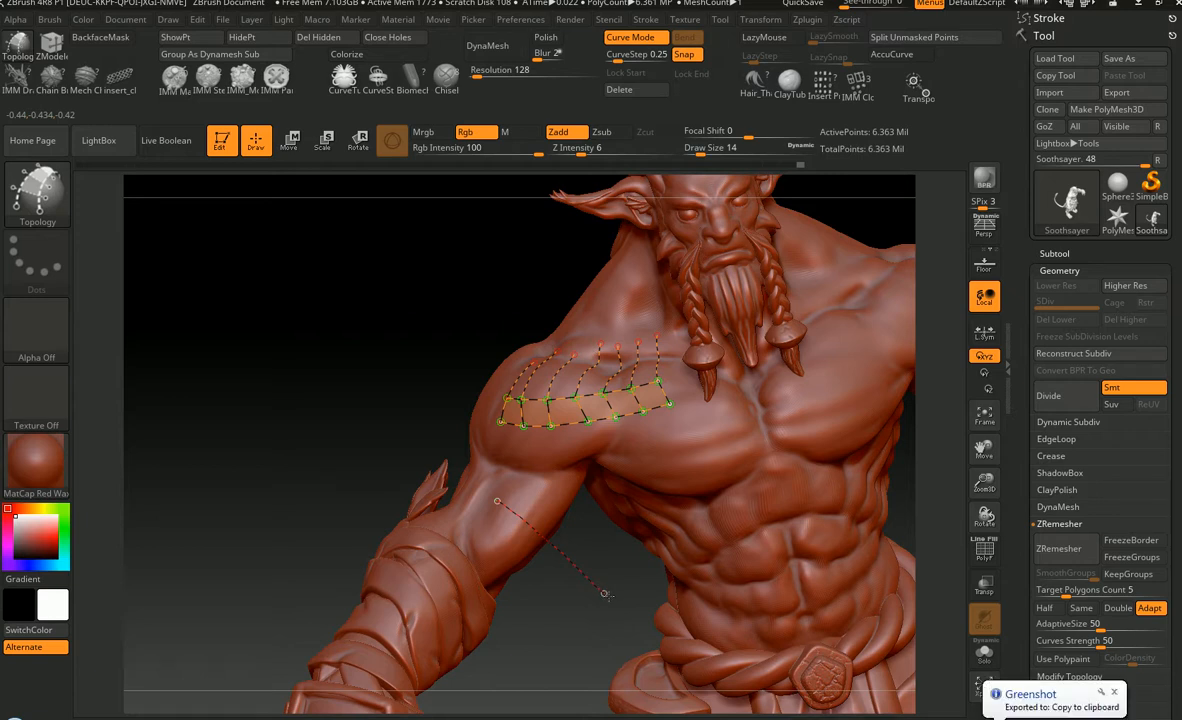
pyautogui.keyDown('shift'); pyautogui.moveTo(607, 596); pyautogui.dragTo(608, 596); pyautogui.keyUp('shift')
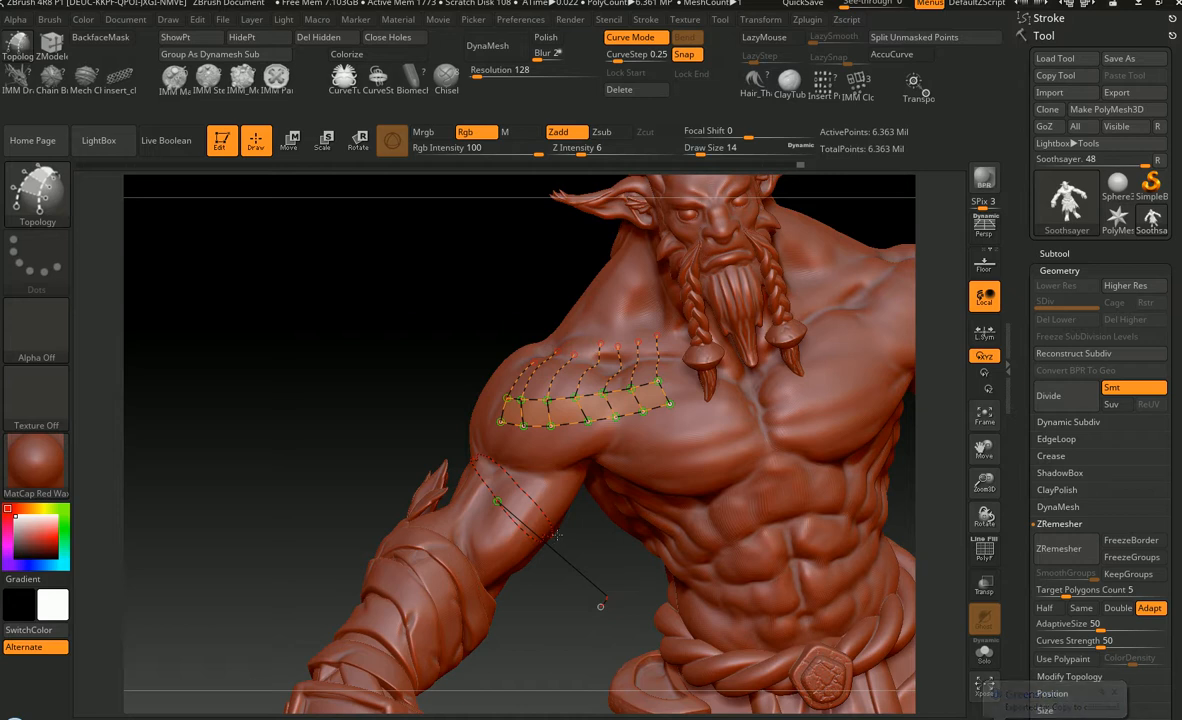
pyautogui.moveTo(599, 606)
pyautogui.mouseDown()
pyautogui.moveTo(505, 441)
pyautogui.moveTo(490, 470)
pyautogui.moveTo(538, 422)
pyautogui.mouseUp()
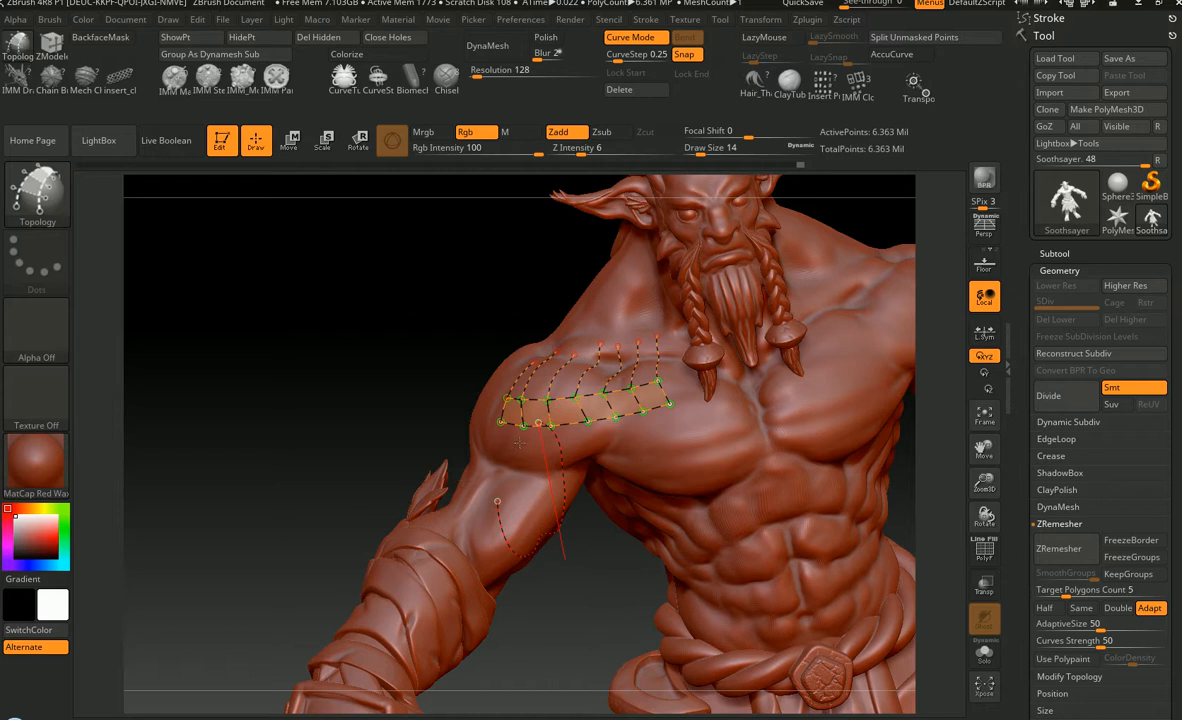
pyautogui.hotkey('ctrl', 'z')
pyautogui.hotkey('ctrl', 'z')
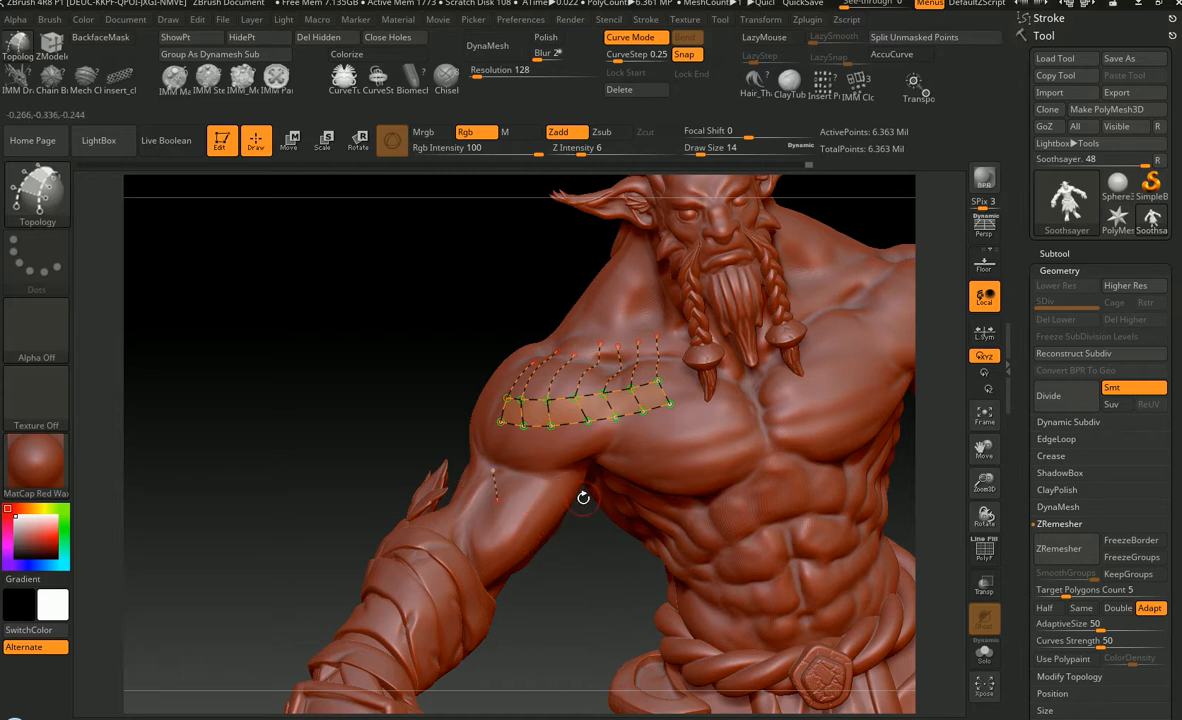
pyautogui.moveTo(583, 496)
pyautogui.mouseDown()
pyautogui.moveTo(588, 487)
pyautogui.moveTo(571, 507)
pyautogui.moveTo(610, 500)
pyautogui.mouseUp()
pyautogui.hotkey('ctrl', 'z')
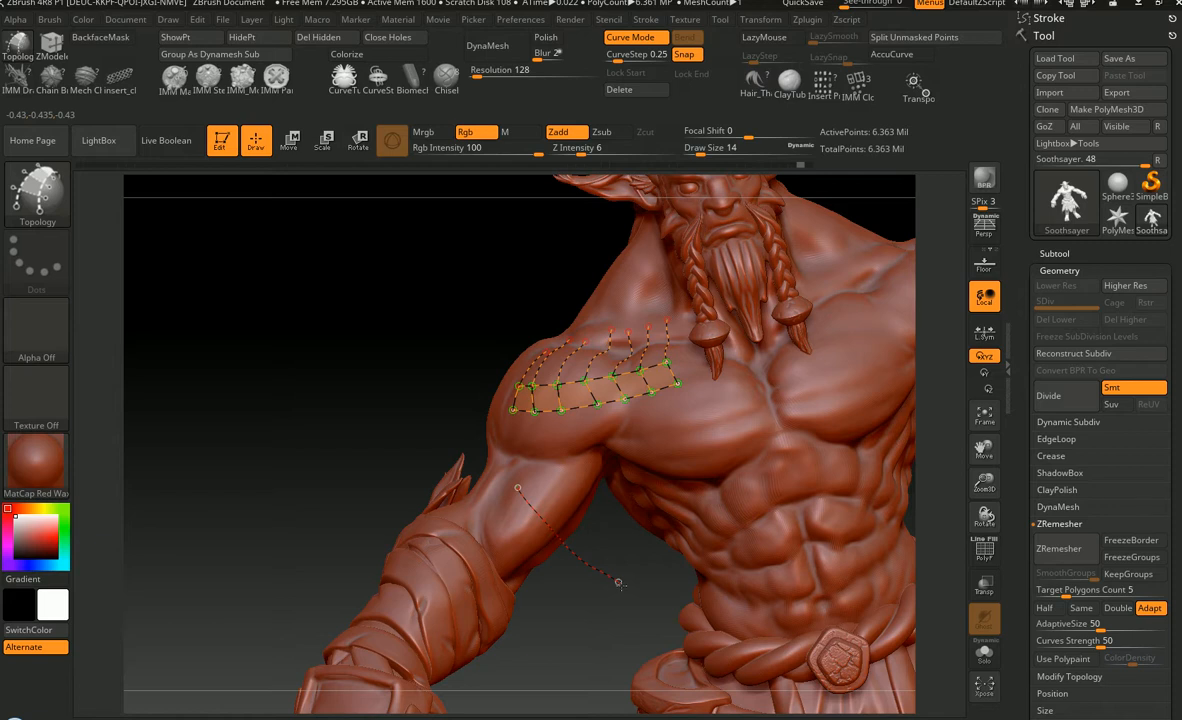
# - Try the straight slicing line across the upper arm again, then undo the resulting arm curves
pyautogui.moveTo(618, 582); pyautogui.dragTo(623, 587)
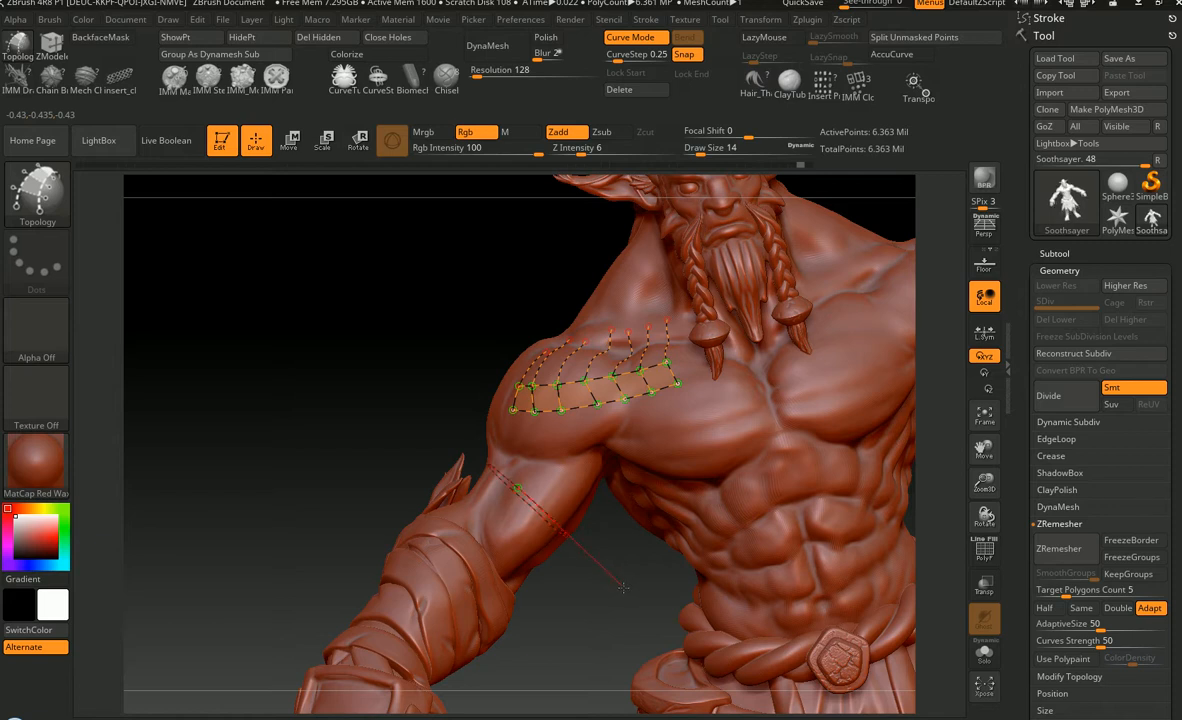
pyautogui.moveTo(640, 548); pyautogui.dragTo(616, 553)
pyautogui.moveTo(546, 585); pyautogui.dragTo(501, 569)
pyautogui.hotkey('ctrl', 'z')
pyautogui.hotkey('ctrl', 'z')
pyautogui.hotkey('ctrl', 'z')
pyautogui.hotkey('ctrl', 'z')
pyautogui.hotkey('ctrl', 'z')
pyautogui.hotkey('ctrl', 'z')
pyautogui.hotkey('ctrl', 'z')
pyautogui.hotkey('ctrl', 'shift', 'z')
pyautogui.hotkey('ctrl', 'z')
pyautogui.moveTo(586, 536)
pyautogui.mouseDown()
pyautogui.moveTo(600, 538)
pyautogui.moveTo(588, 538)
pyautogui.mouseUp()
pyautogui.hotkey('ctrl', 'z')
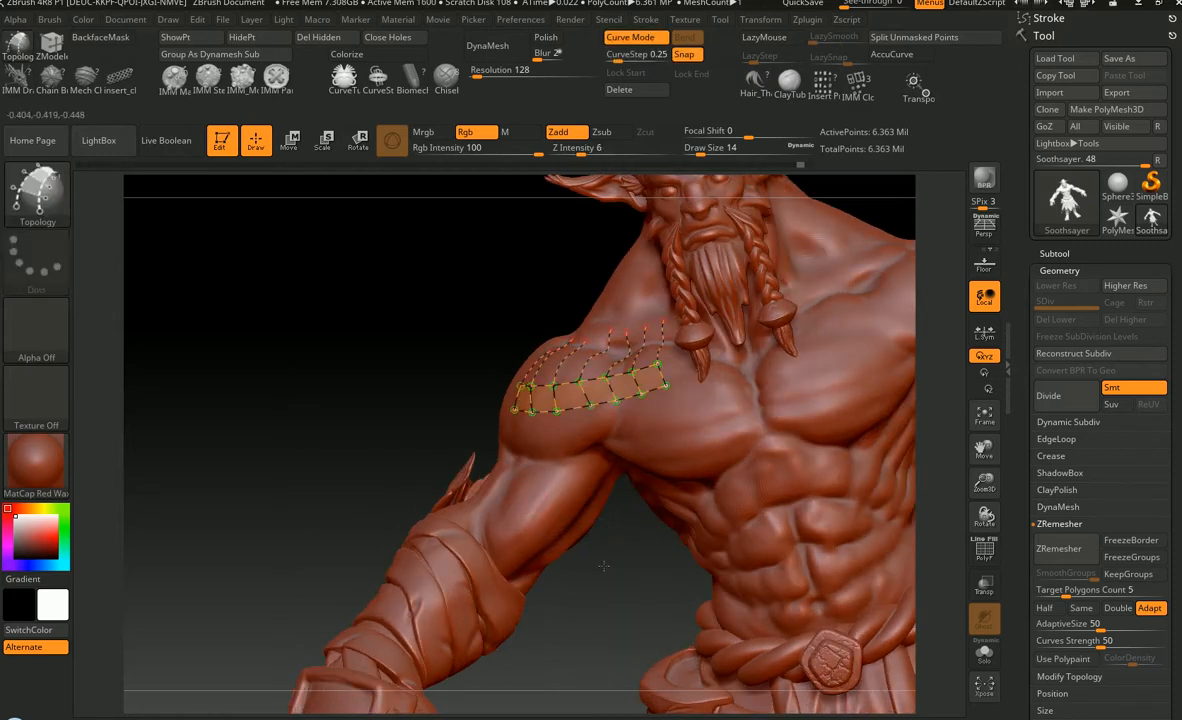
# - Draw a straight line fully across the upper arm to wrap one topology curve loop around it
pyautogui.moveTo(606, 517); pyautogui.dragTo(612, 532)
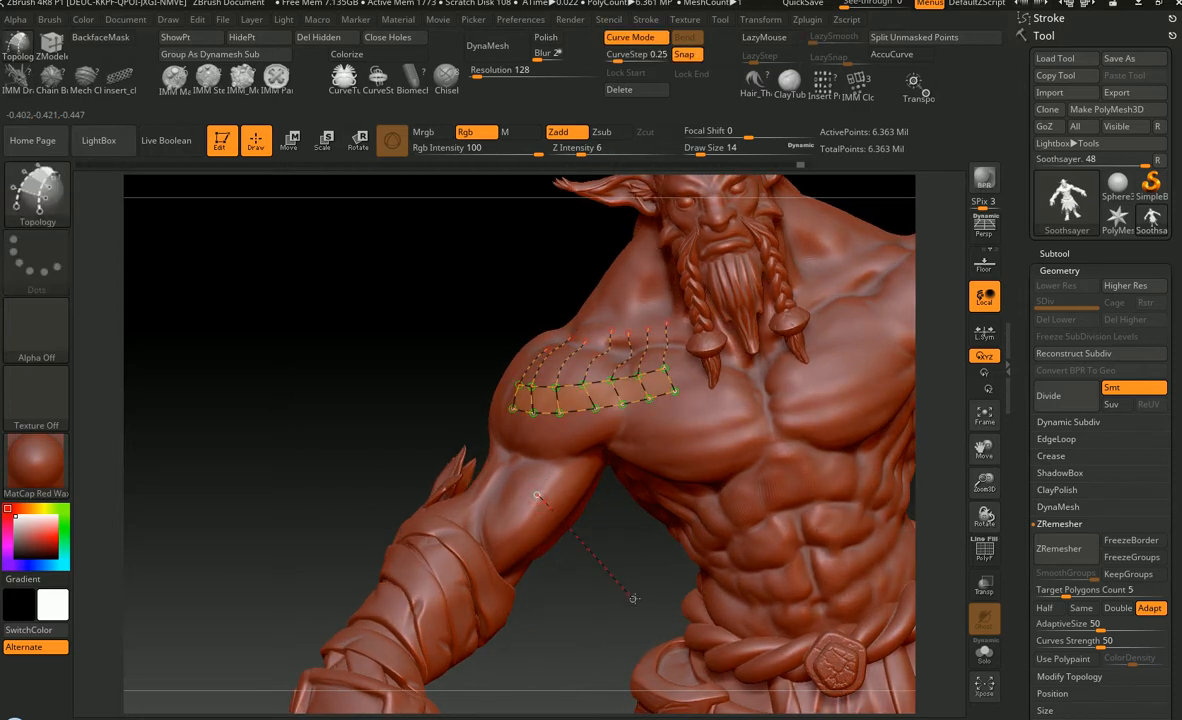
pyautogui.moveTo(633, 600); pyautogui.dragTo(635, 600)
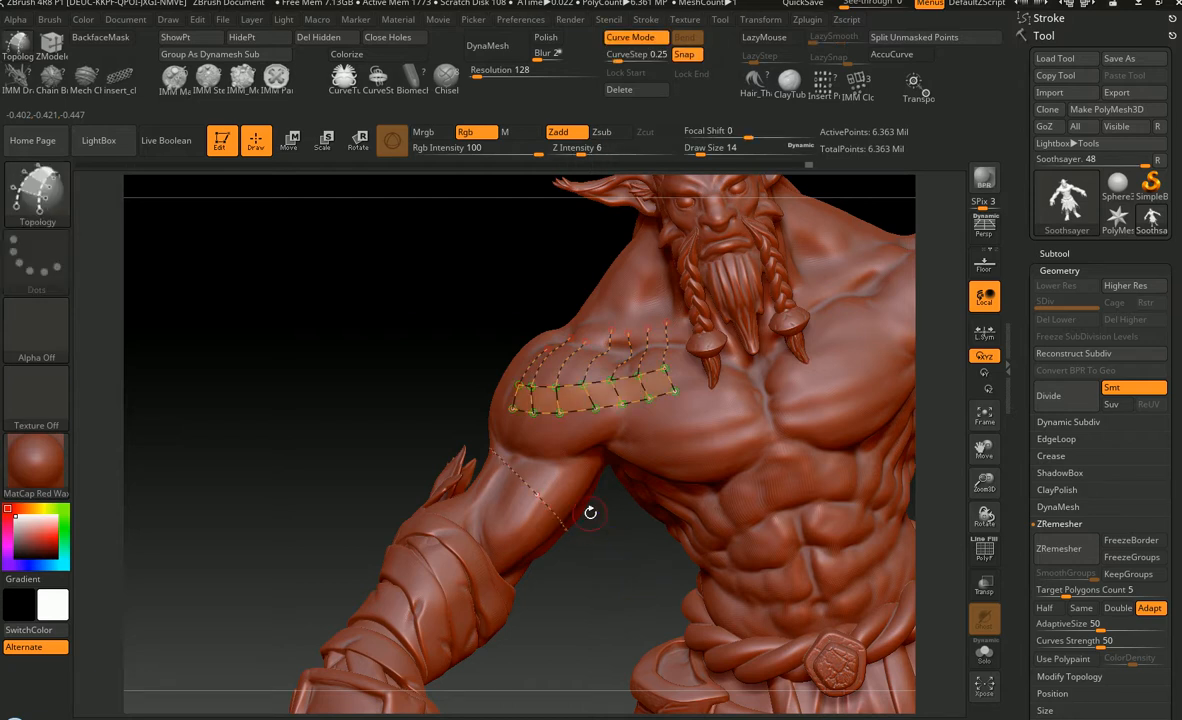
pyautogui.moveTo(594, 509)
pyautogui.mouseDown()
pyautogui.moveTo(650, 543)
pyautogui.moveTo(602, 548)
pyautogui.moveTo(604, 530)
pyautogui.moveTo(632, 532)
pyautogui.mouseUp()
pyautogui.keyDown('ctrl'); pyautogui.moveTo(576, 461); pyautogui.dragTo(610, 510, button='right'); pyautogui.keyUp('ctrl')
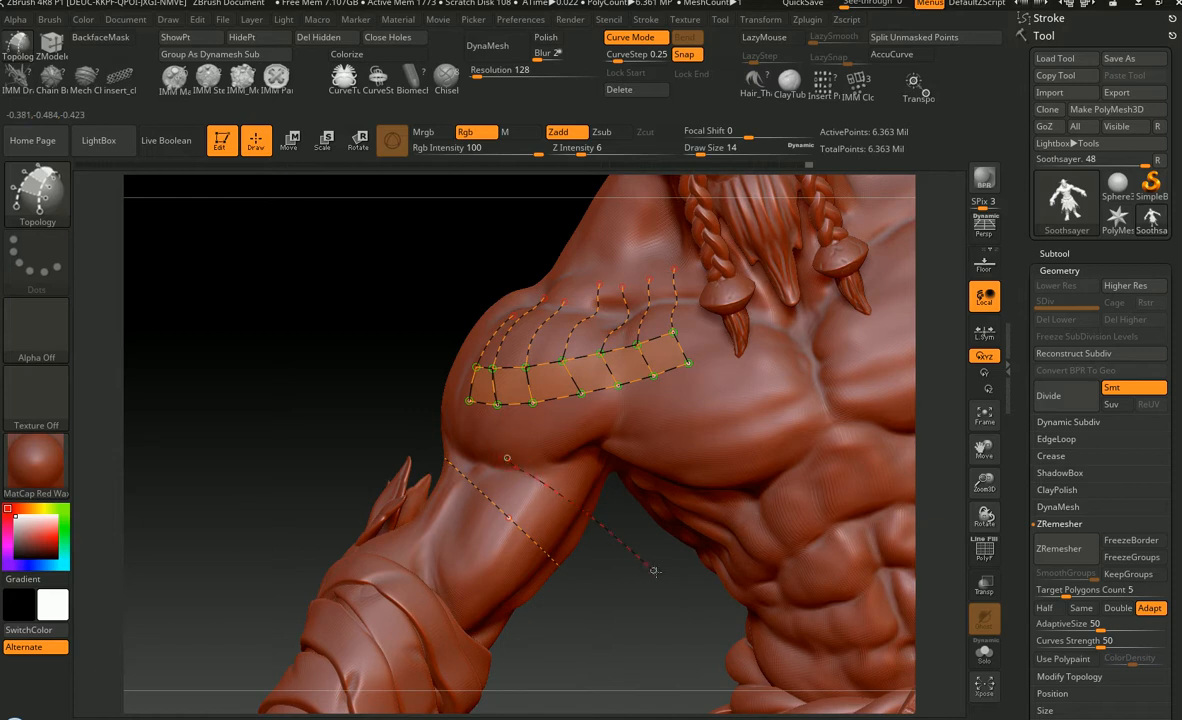
# - Try to wrap topology loops around the shoulder and chest with straight lines, and undo them
pyautogui.keyDown('shift'); pyautogui.moveTo(654, 571); pyautogui.dragTo(656, 573); pyautogui.keyUp('shift')
pyautogui.moveTo(612, 532)
pyautogui.keyDown('shift'); pyautogui.mouseDown()
pyautogui.moveTo(680, 548)
pyautogui.moveTo(631, 554)
pyautogui.moveTo(634, 540)
pyautogui.moveTo(583, 533)
pyautogui.mouseUp(); pyautogui.keyUp('shift')
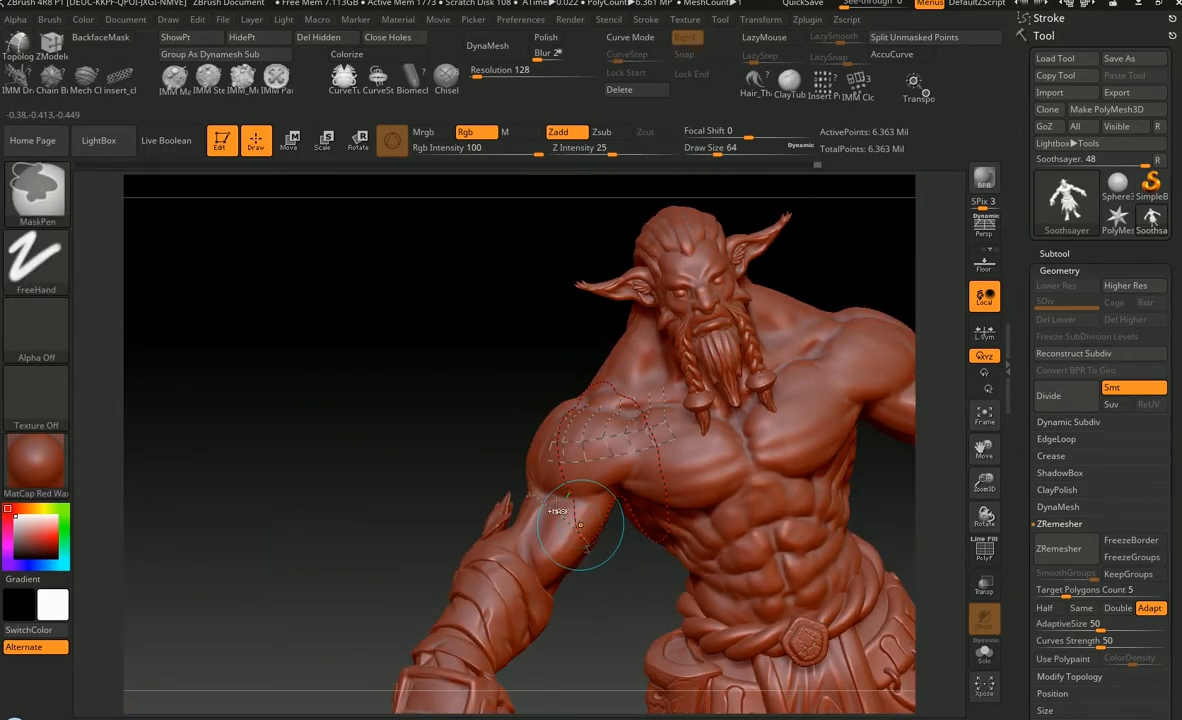
pyautogui.moveTo(546, 495); pyautogui.dragTo(528, 490)
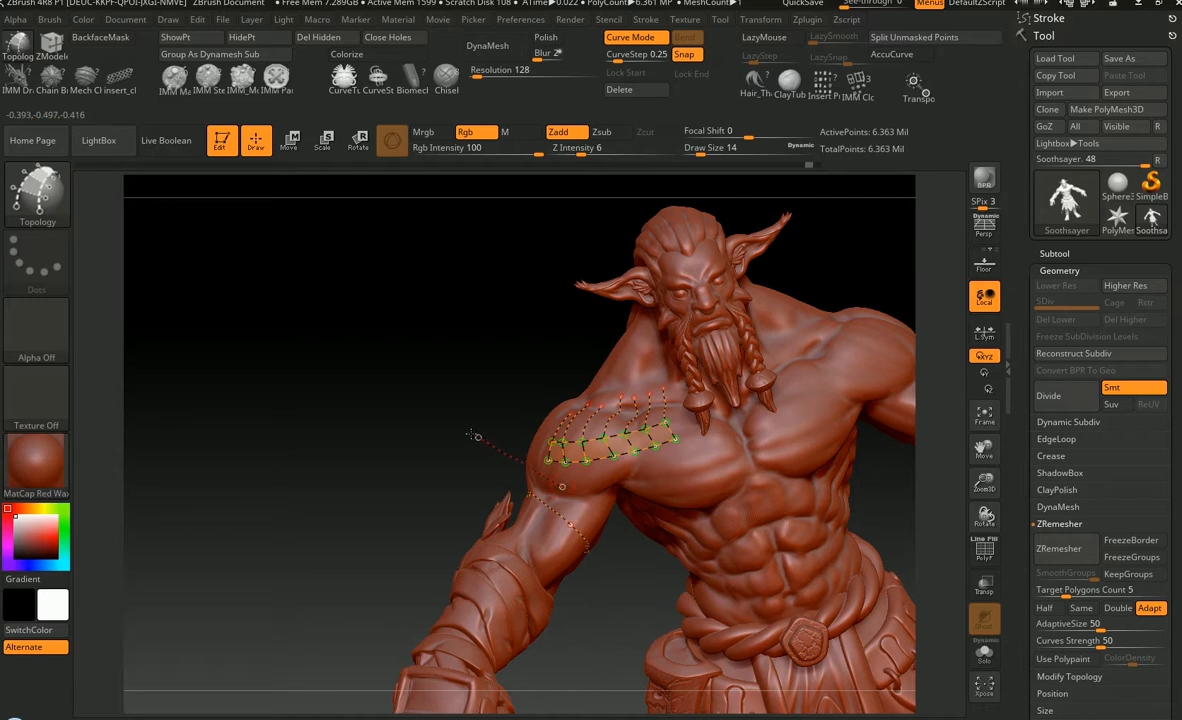
pyautogui.moveTo(472, 434)
pyautogui.mouseDown()
pyautogui.moveTo(600, 434)
pyautogui.moveTo(499, 430)
pyautogui.moveTo(494, 409)
pyautogui.mouseUp()
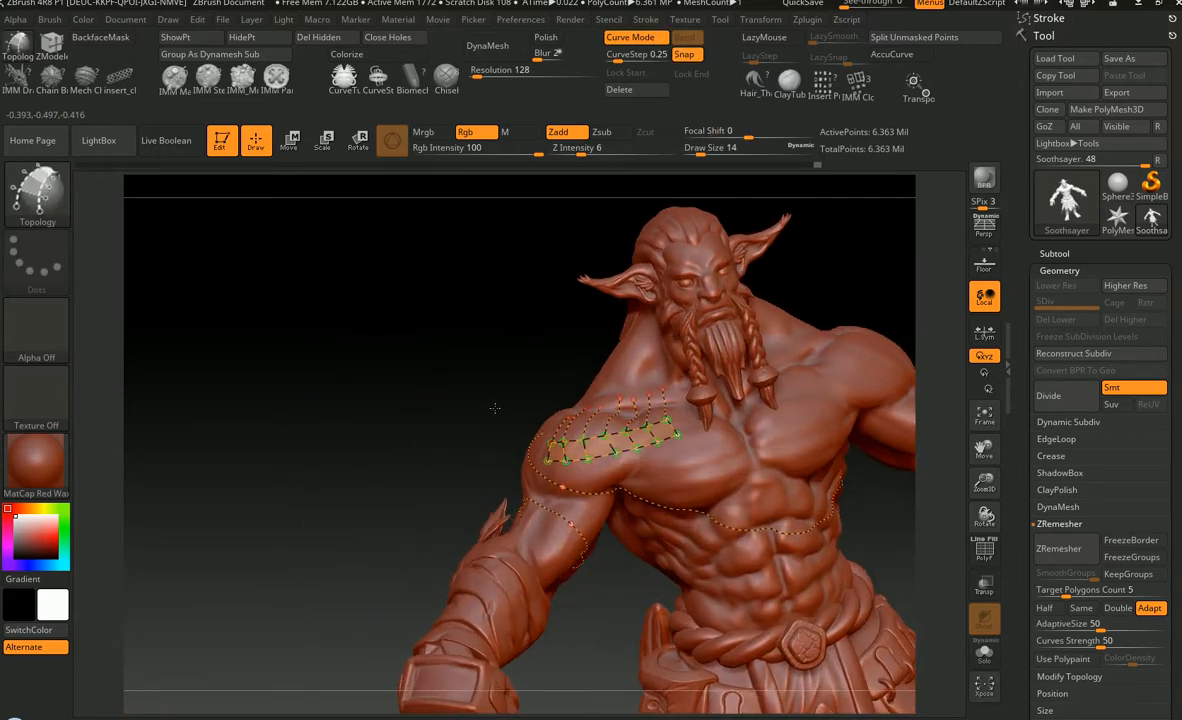
pyautogui.moveTo(733, 547); pyautogui.dragTo(596, 549)
pyautogui.hotkey('ctrl', 'z')
# - Draw a straight line across the waist just above the belt to wrap a topology curve loop around the torso
pyautogui.moveTo(541, 528); pyautogui.dragTo(479, 482, button='right')
pyautogui.moveTo(567, 522); pyautogui.dragTo(555, 522, button='right')
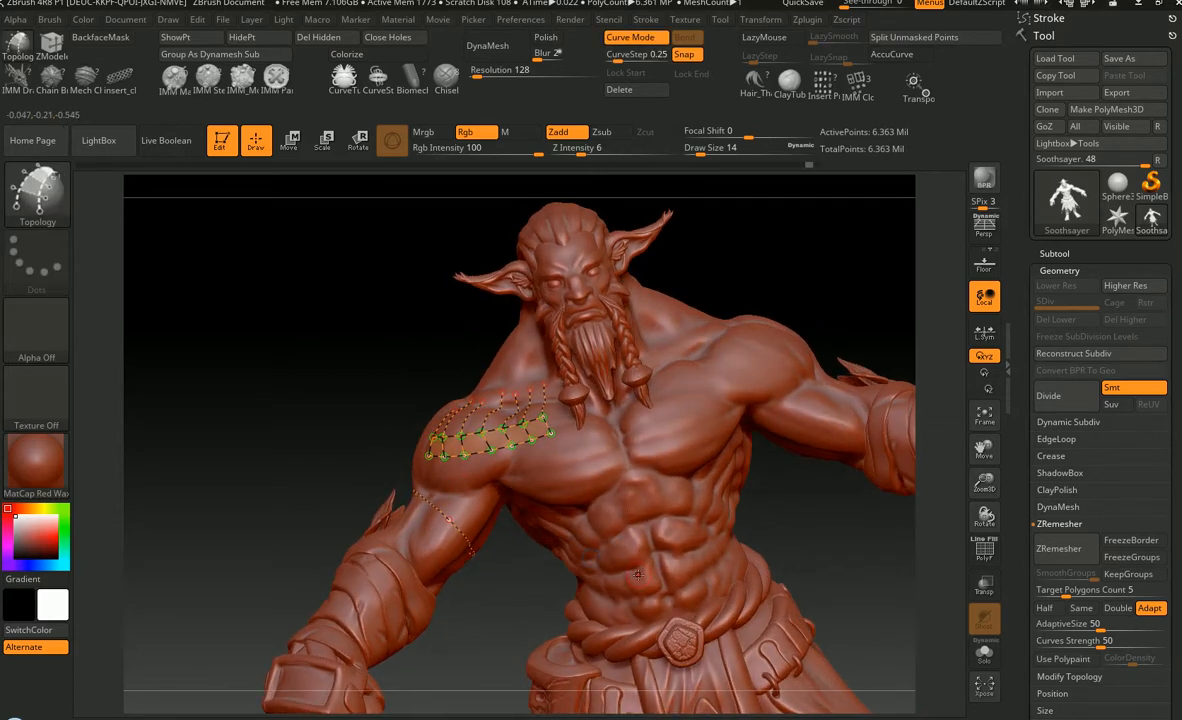
pyautogui.moveTo(630, 577); pyautogui.dragTo(600, 583)
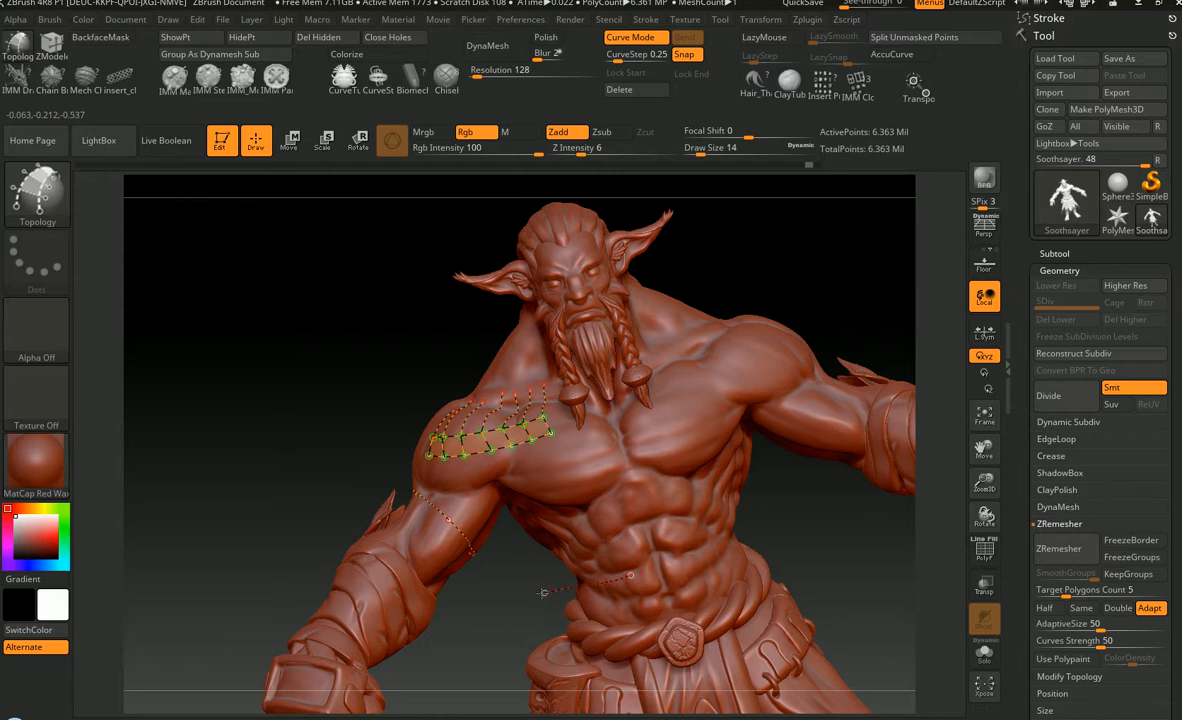
pyautogui.moveTo(543, 593); pyautogui.dragTo(541, 594)
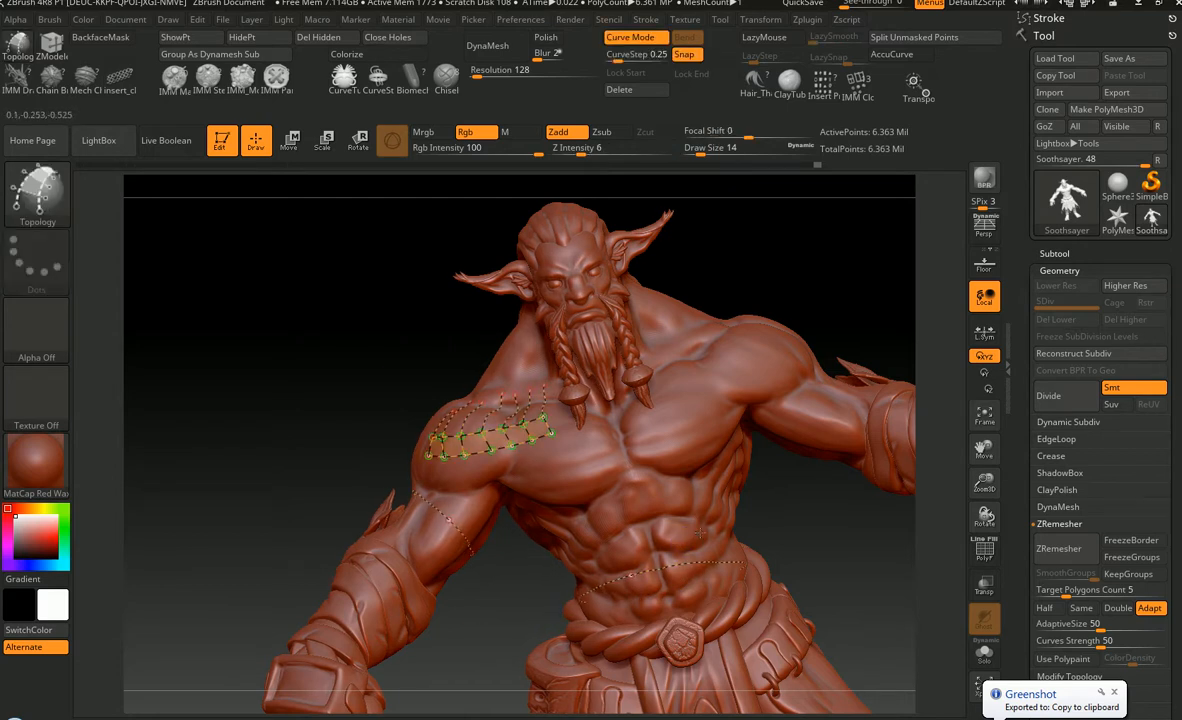
pyautogui.moveTo(655, 550)
pyautogui.mouseDown(button='right')
pyautogui.moveTo(733, 516)
pyautogui.moveTo(706, 563)
pyautogui.moveTo(722, 500)
pyautogui.moveTo(723, 524)
pyautogui.moveTo(692, 510)
pyautogui.moveTo(654, 469)
pyautogui.moveTo(658, 452)
pyautogui.moveTo(668, 482)
pyautogui.moveTo(690, 490)
pyautogui.moveTo(640, 487)
pyautogui.moveTo(712, 508)
pyautogui.moveTo(738, 552)
pyautogui.moveTo(756, 534)
pyautogui.mouseUp(button='right')
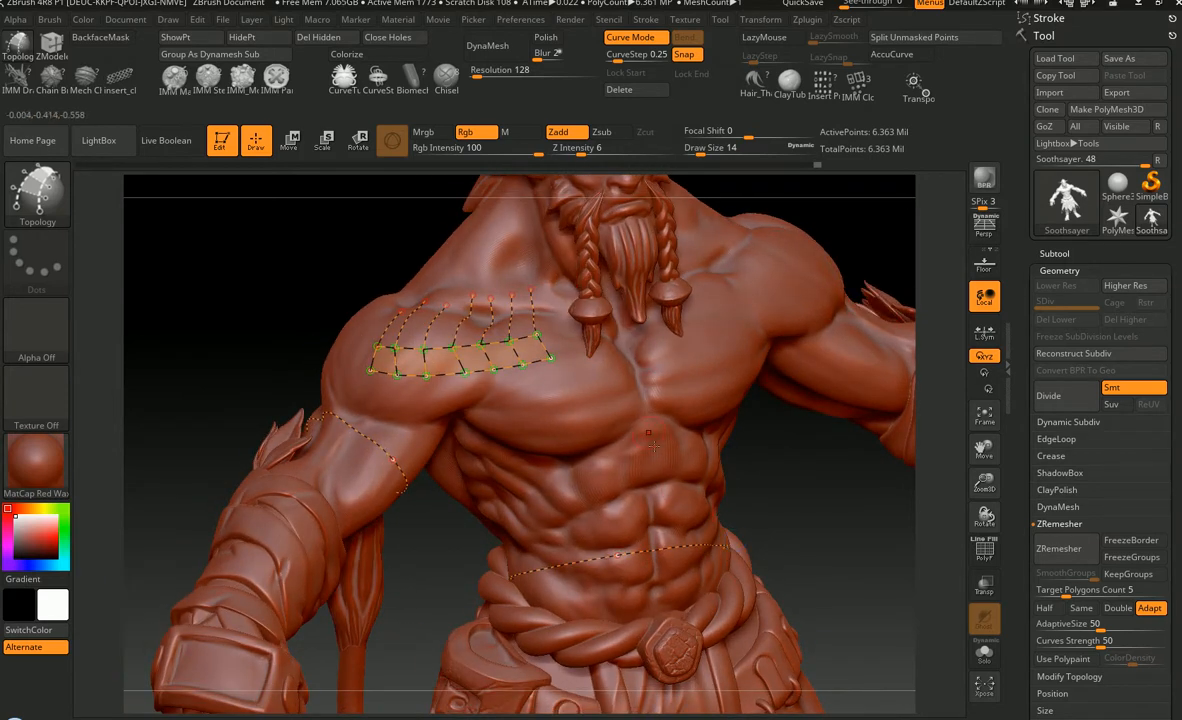
# - Generate a strap along the waist curve with the CurveStrapSnap brush, and take a screen capture
pyautogui.click(343, 76)
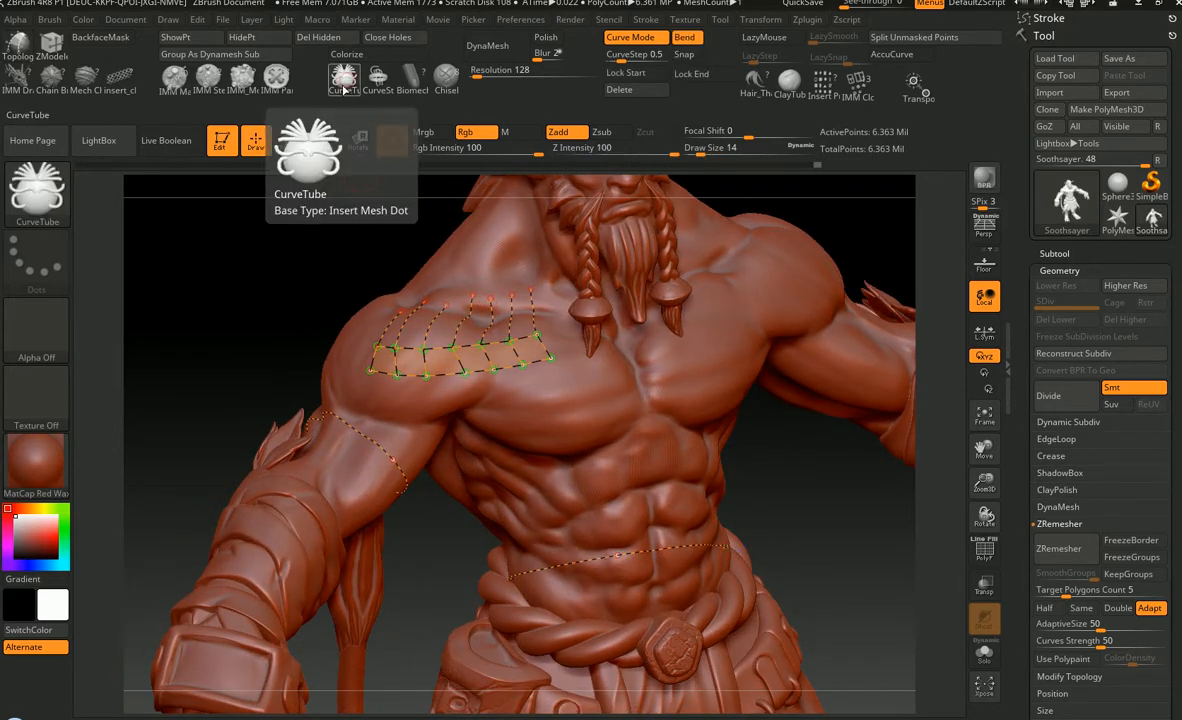
pyautogui.click(378, 76)
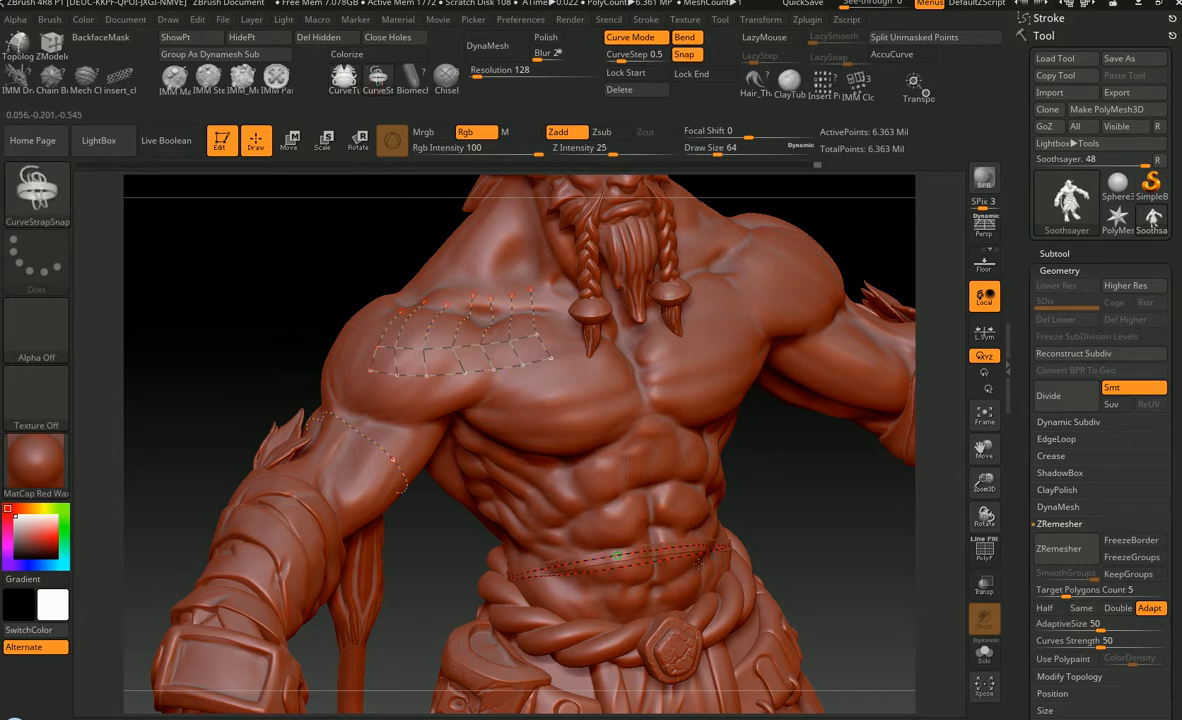
pyautogui.click(698, 558)
pyautogui.moveTo(732, 556)
pyautogui.mouseDown(button='right')
pyautogui.moveTo(660, 553)
pyautogui.moveTo(737, 552)
pyautogui.moveTo(692, 571)
pyautogui.moveTo(755, 541)
pyautogui.mouseUp(button='right')
pyautogui.press('[')
pyautogui.press('[')
pyautogui.press('[')
pyautogui.press('[')
pyautogui.press('[')
pyautogui.press('ctrl+Print')
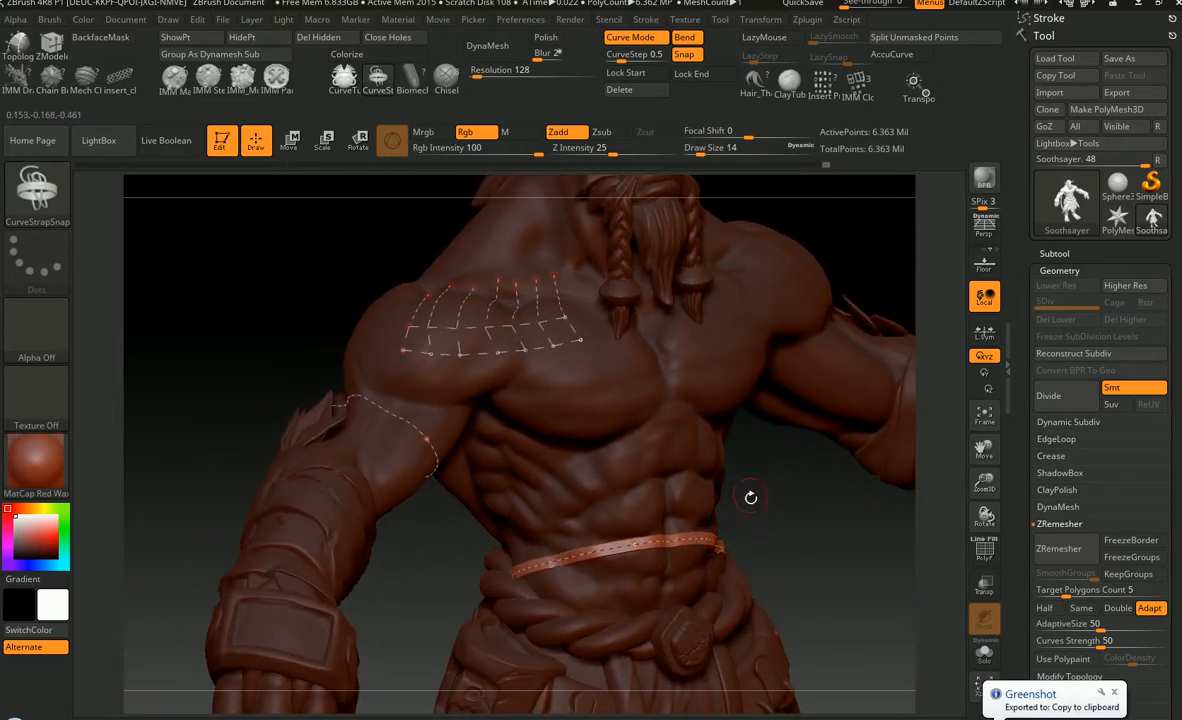
# - Raise the CurveStrapSnap brush's Z Intensity to 76
pyautogui.moveTo(751, 497); pyautogui.dragTo(749, 493, button='right')
pyautogui.click(626, 154)
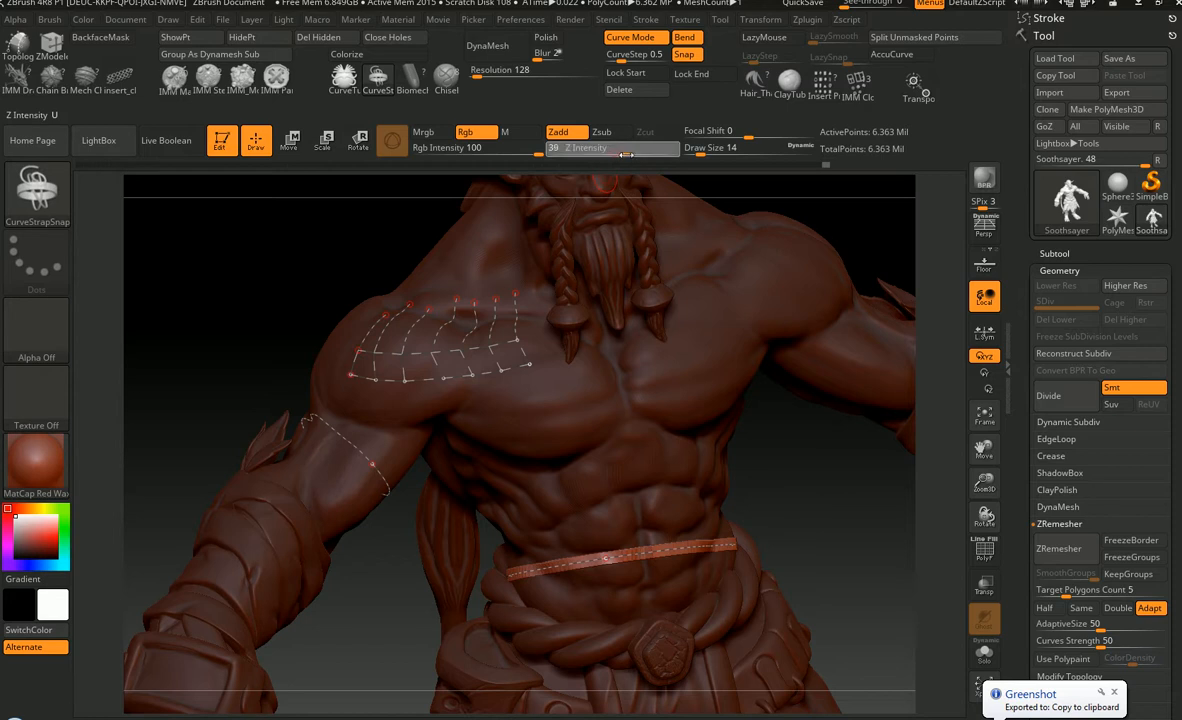
pyautogui.moveTo(626, 154); pyautogui.dragTo(635, 154)
pyautogui.press(']')
pyautogui.press(']')
pyautogui.press(']')
pyautogui.press(']')
pyautogui.press(']')
pyautogui.moveTo(702, 554); pyautogui.dragTo(693, 541, button='right')
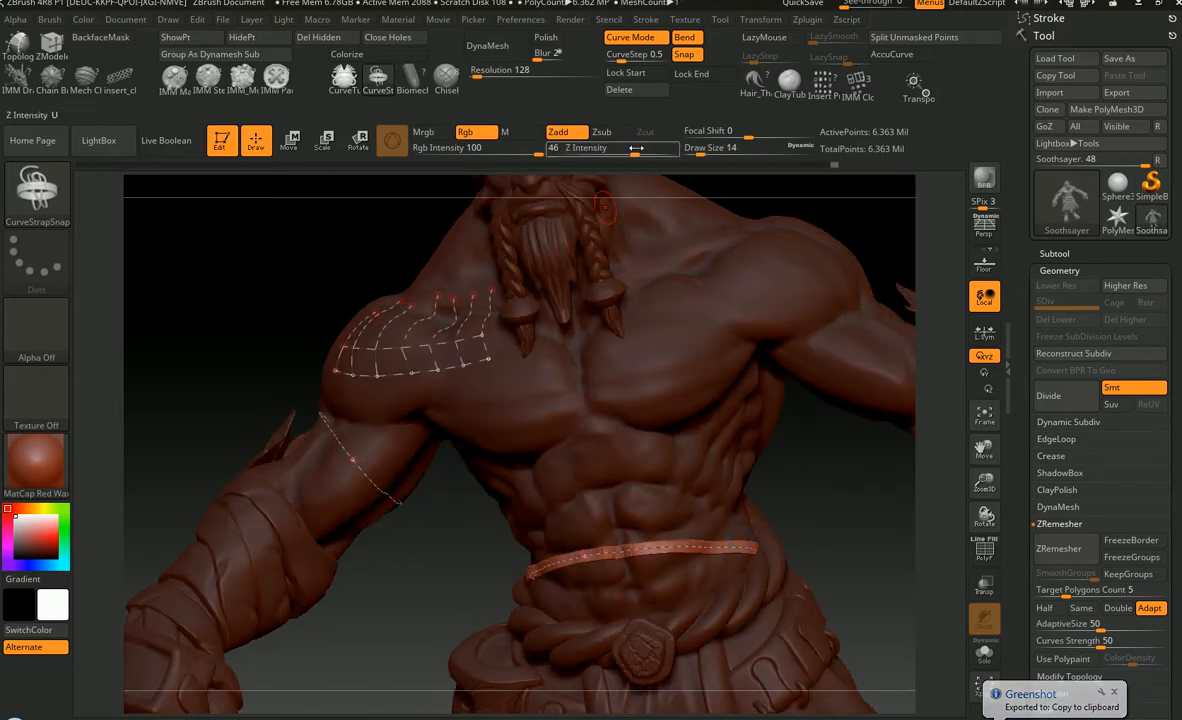
pyautogui.moveTo(635, 148); pyautogui.dragTo(660, 148)
pyautogui.moveTo(700, 545)
pyautogui.mouseDown(button='right')
pyautogui.moveTo(830, 521)
pyautogui.moveTo(826, 536)
pyautogui.moveTo(990, 532)
pyautogui.moveTo(772, 540)
pyautogui.moveTo(788, 530)
pyautogui.moveTo(745, 520)
pyautogui.moveTo(810, 506)
pyautogui.mouseUp(button='right')
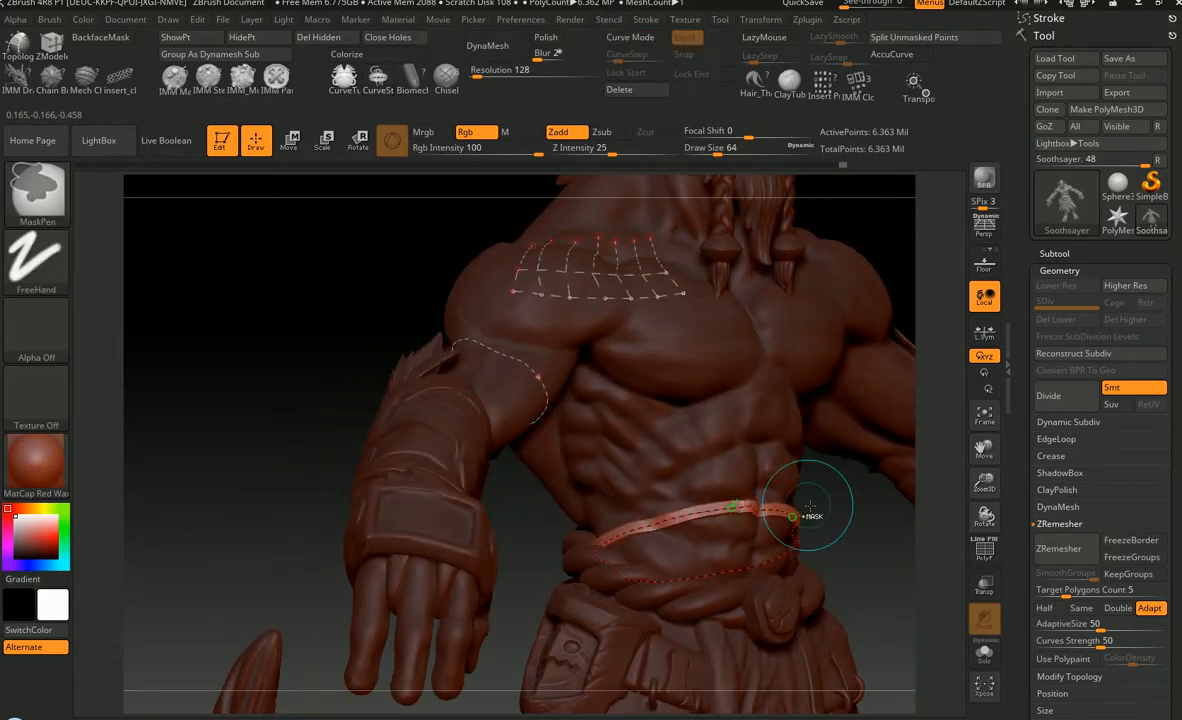
# - Undo the waist strap and switch back to the Topology brush
pyautogui.hotkey('ctrl', 'z')
pyautogui.hotkey('ctrl', 'z')
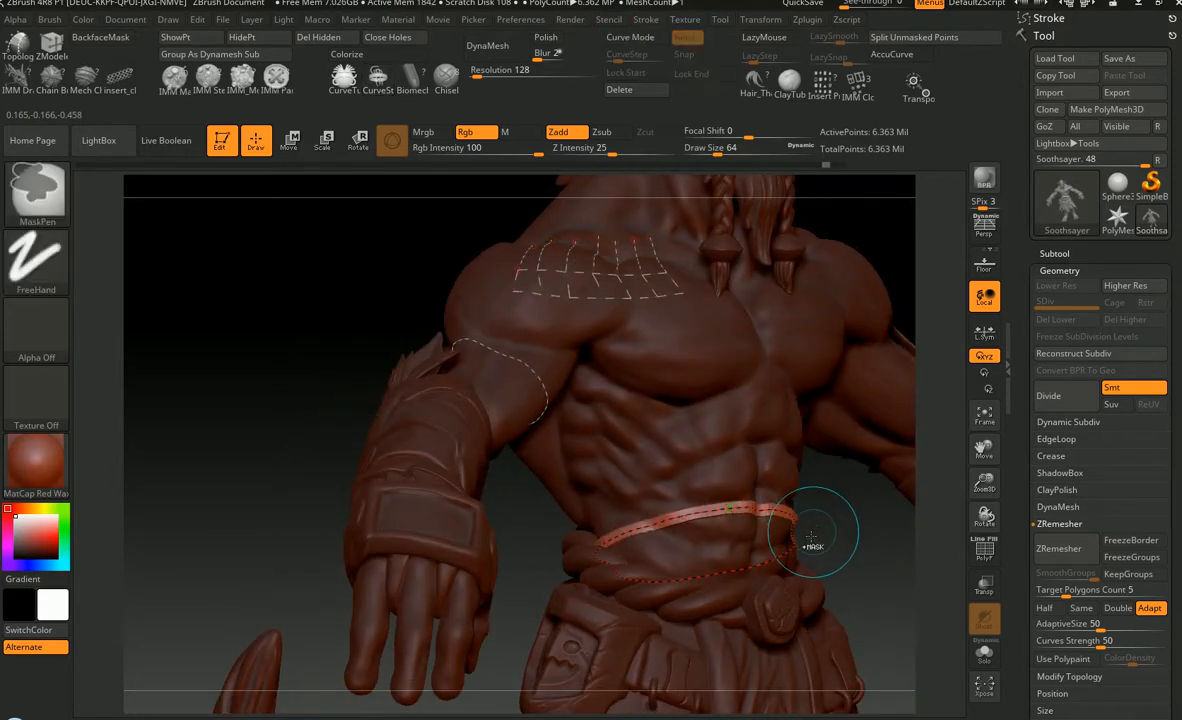
pyautogui.hotkey('ctrl', 'z')
pyautogui.moveTo(808, 560)
pyautogui.mouseDown(button='right')
pyautogui.moveTo(793, 566)
pyautogui.moveTo(740, 520)
pyautogui.moveTo(620, 356)
pyautogui.moveTo(638, 478)
pyautogui.moveTo(663, 448)
pyautogui.mouseUp(button='right')
pyautogui.press('[')
pyautogui.press('[')
pyautogui.press('[')
pyautogui.press('[')
pyautogui.press('[')
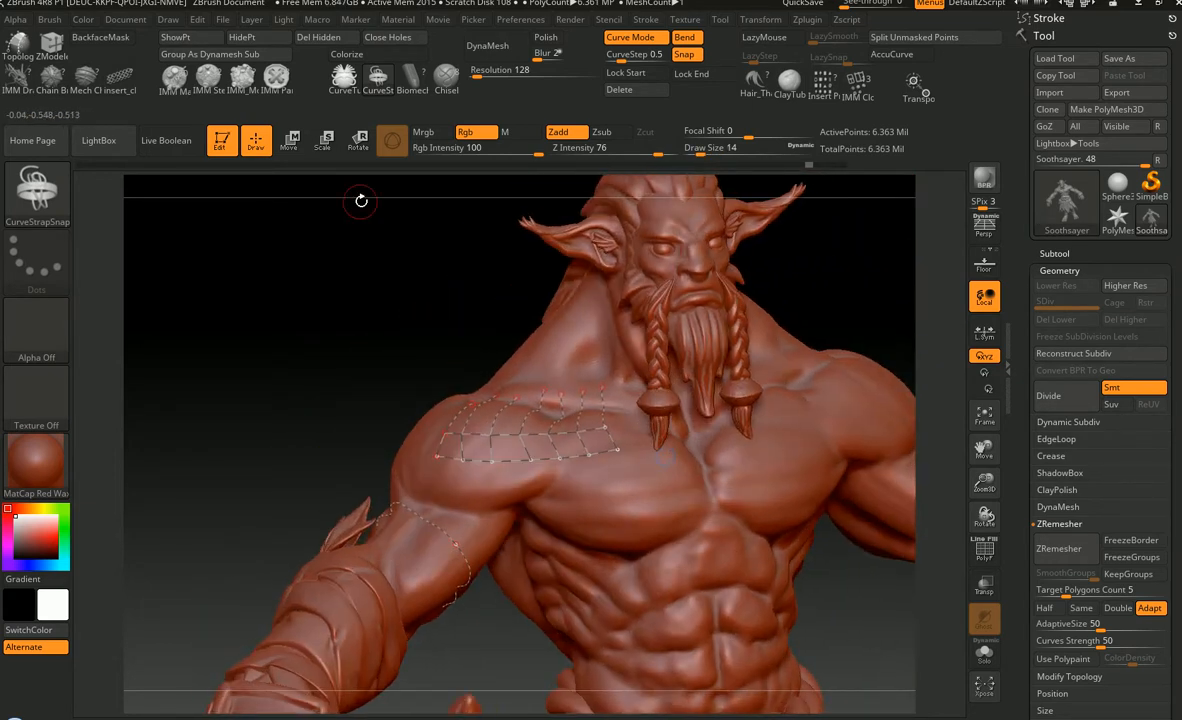
pyautogui.click(36, 185)
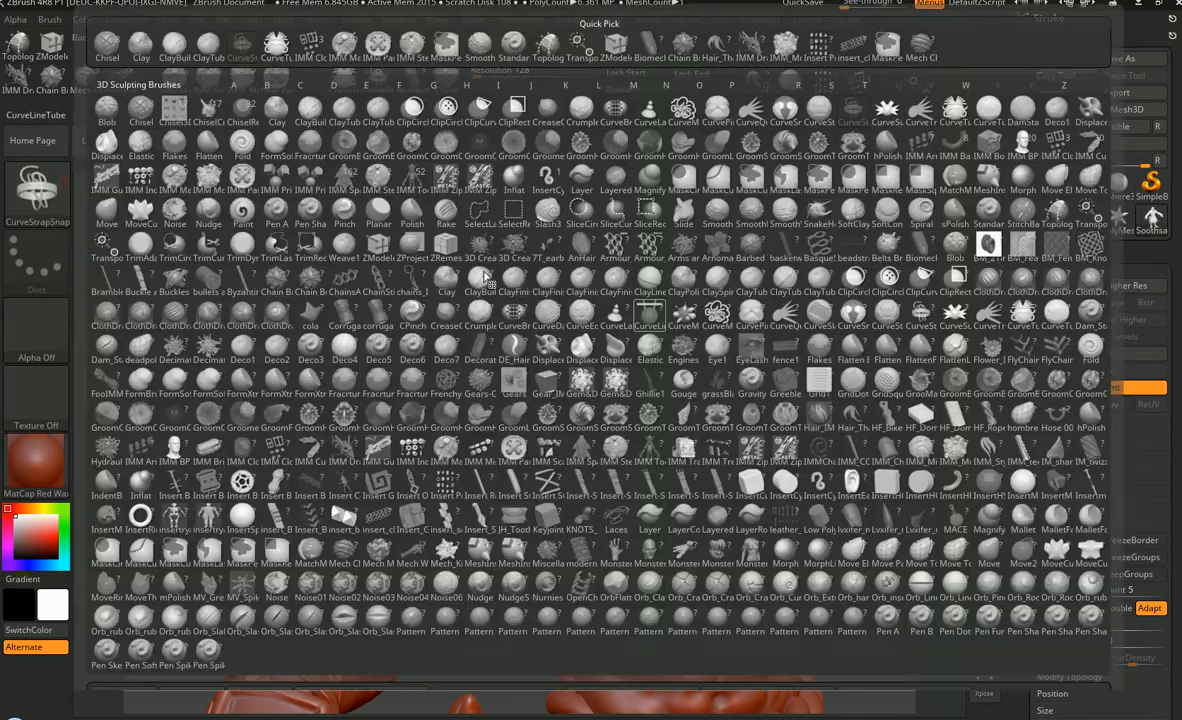
pyautogui.press('t')
pyautogui.click(1057, 216)
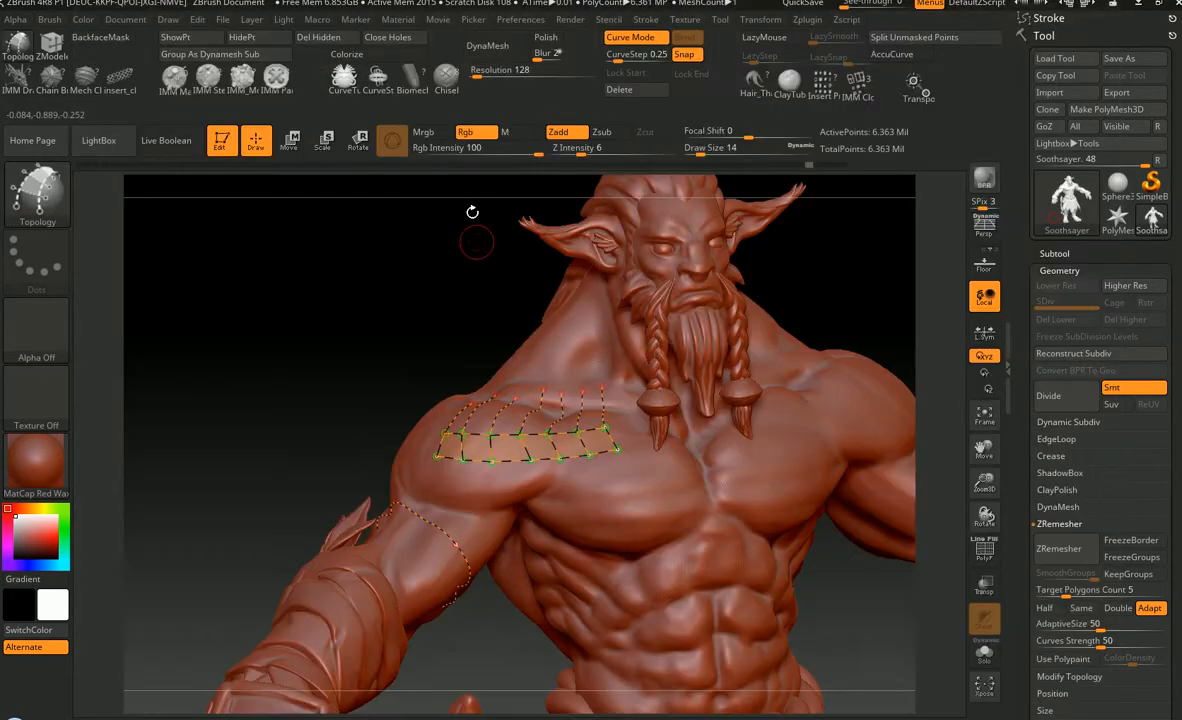
# - Try to draw a topology curve over the outer shoulder beside the strip, and undo it
pyautogui.moveTo(398, 396); pyautogui.dragTo(437, 388)
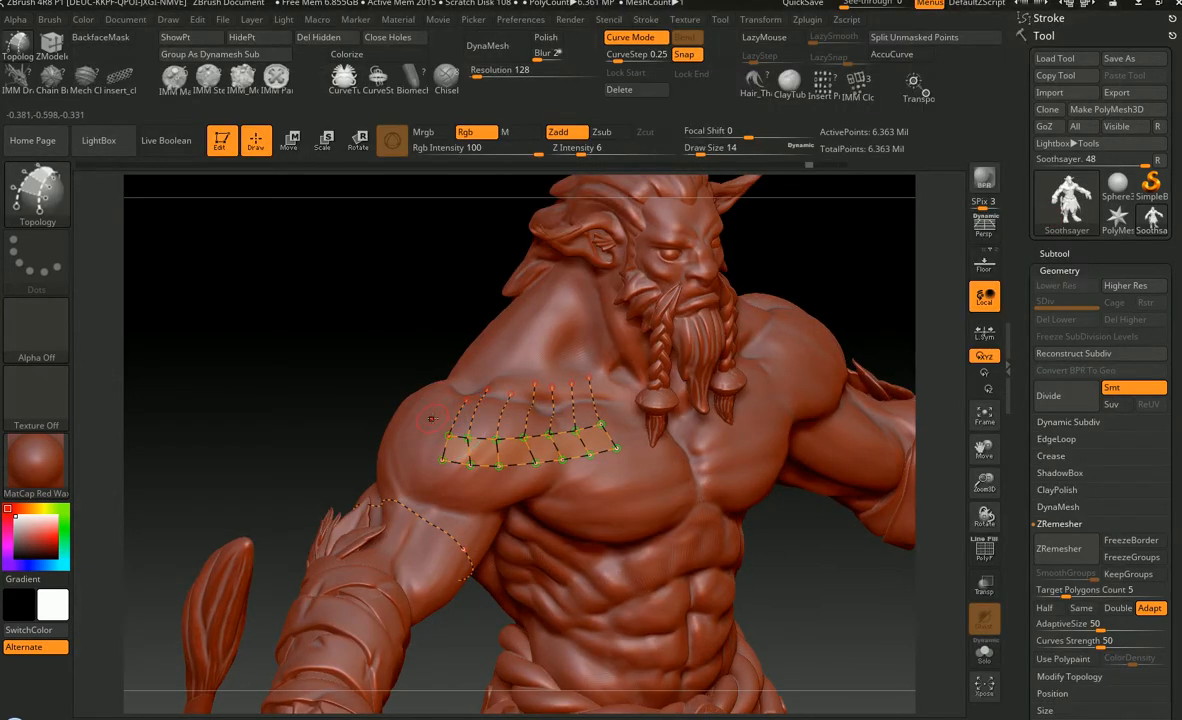
pyautogui.moveTo(380, 475); pyautogui.dragTo(335, 478)
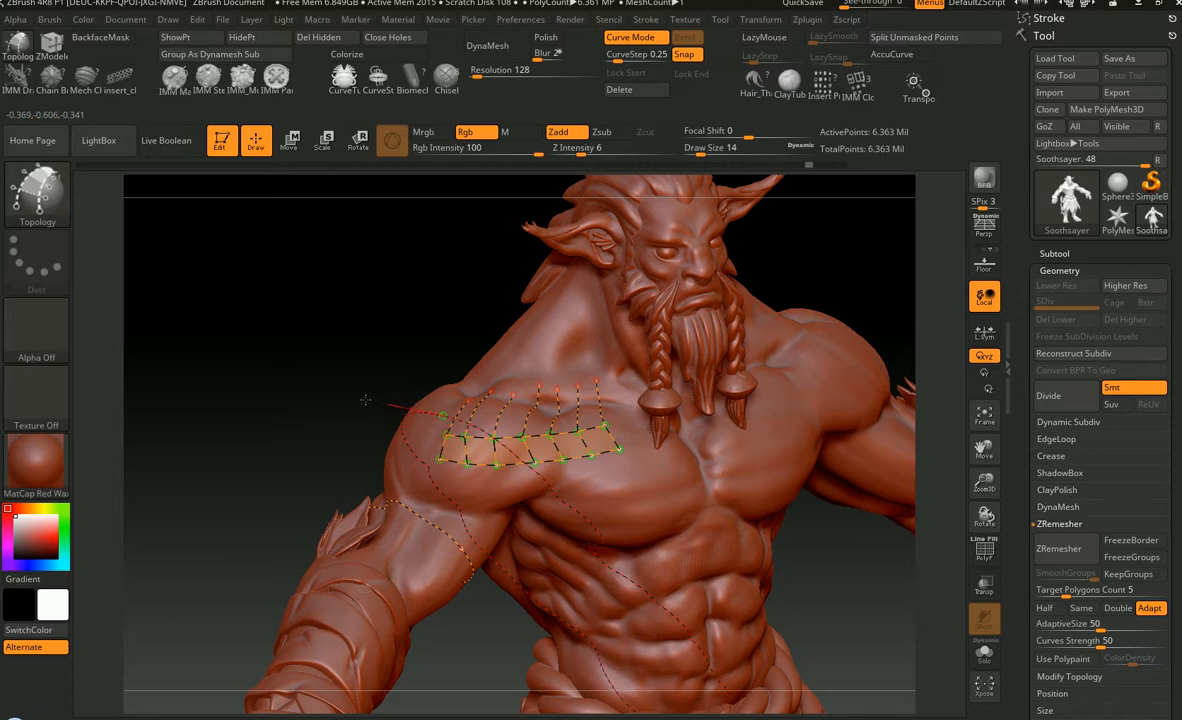
pyautogui.moveTo(442, 414)
pyautogui.mouseDown()
pyautogui.moveTo(596, 547)
pyautogui.moveTo(516, 511)
pyautogui.mouseUp()
pyautogui.hotkey('ctrl', 'z')
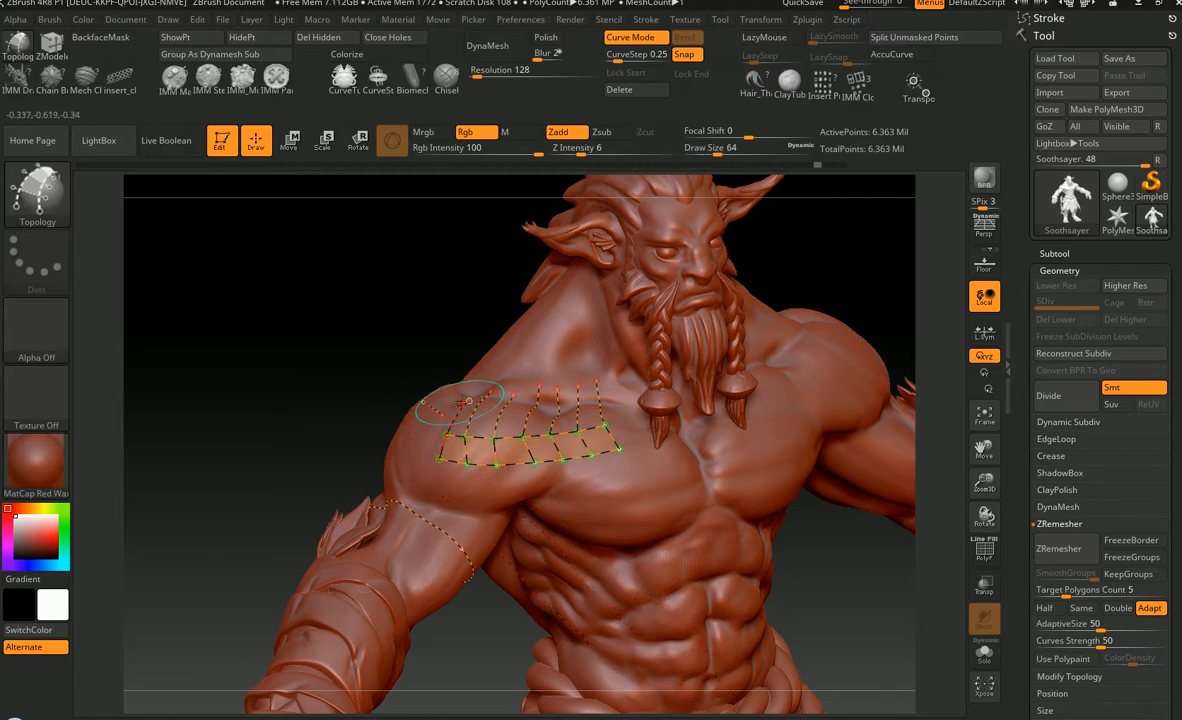
# - Draw a short topology curve over the outer edge of the shoulder beside the strip
pyautogui.moveTo(478, 400); pyautogui.dragTo(430, 408, button='right')
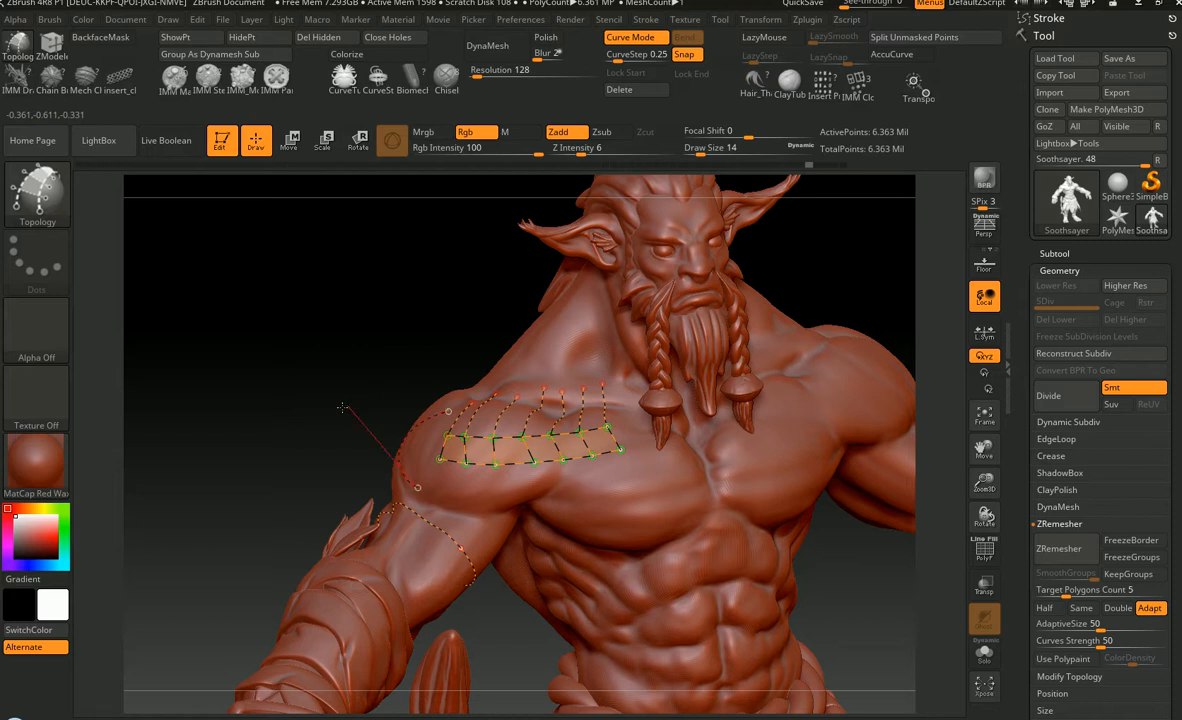
pyautogui.moveTo(346, 406); pyautogui.dragTo(398, 410)
pyautogui.press('ctrl')
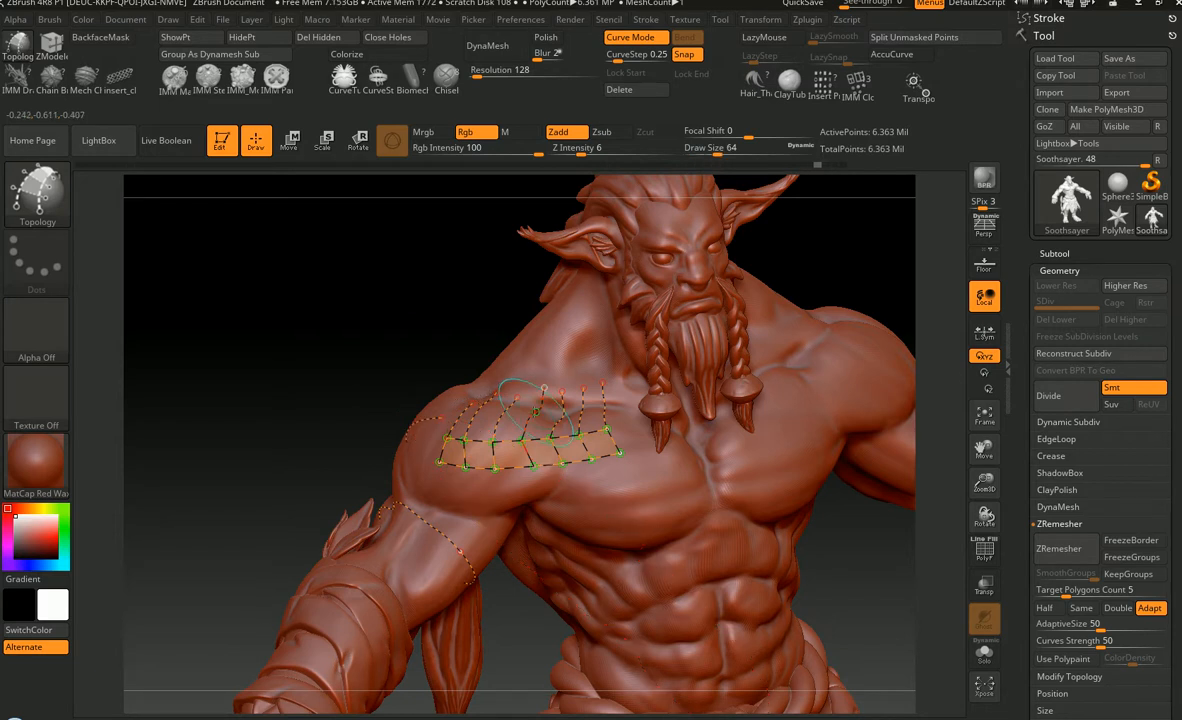
# - Extend the outer shoulder curve across the upright curves toward the chest to add a second row of quads above the strip
pyautogui.moveTo(400, 412)
pyautogui.mouseDown()
pyautogui.moveTo(644, 452)
pyautogui.moveTo(560, 450)
pyautogui.moveTo(740, 460)
pyautogui.mouseUp()
pyautogui.moveTo(560, 430)
pyautogui.keyDown('ctrl'); pyautogui.mouseDown(button='right')
pyautogui.moveTo(560, 495)
pyautogui.moveTo(490, 480)
pyautogui.mouseUp(button='right'); pyautogui.keyUp('ctrl')
pyautogui.moveTo(456, 437); pyautogui.dragTo(515, 435, button='right')
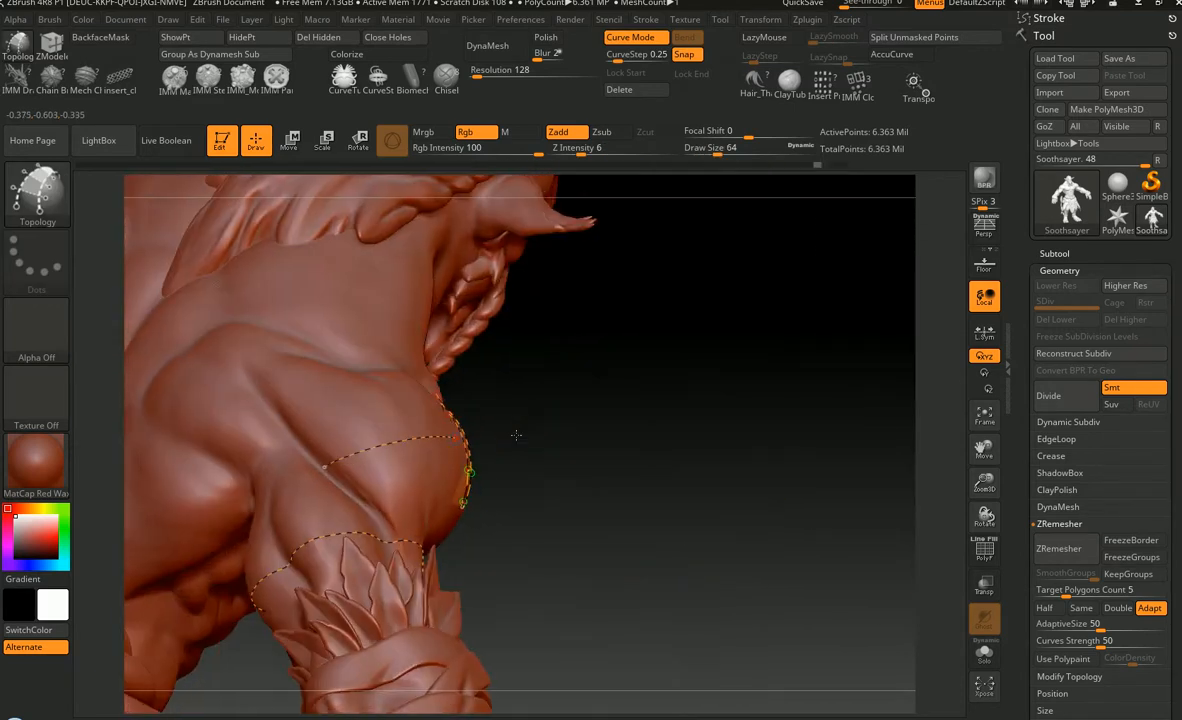
pyautogui.moveTo(430, 452); pyautogui.dragTo(370, 448, button='right')
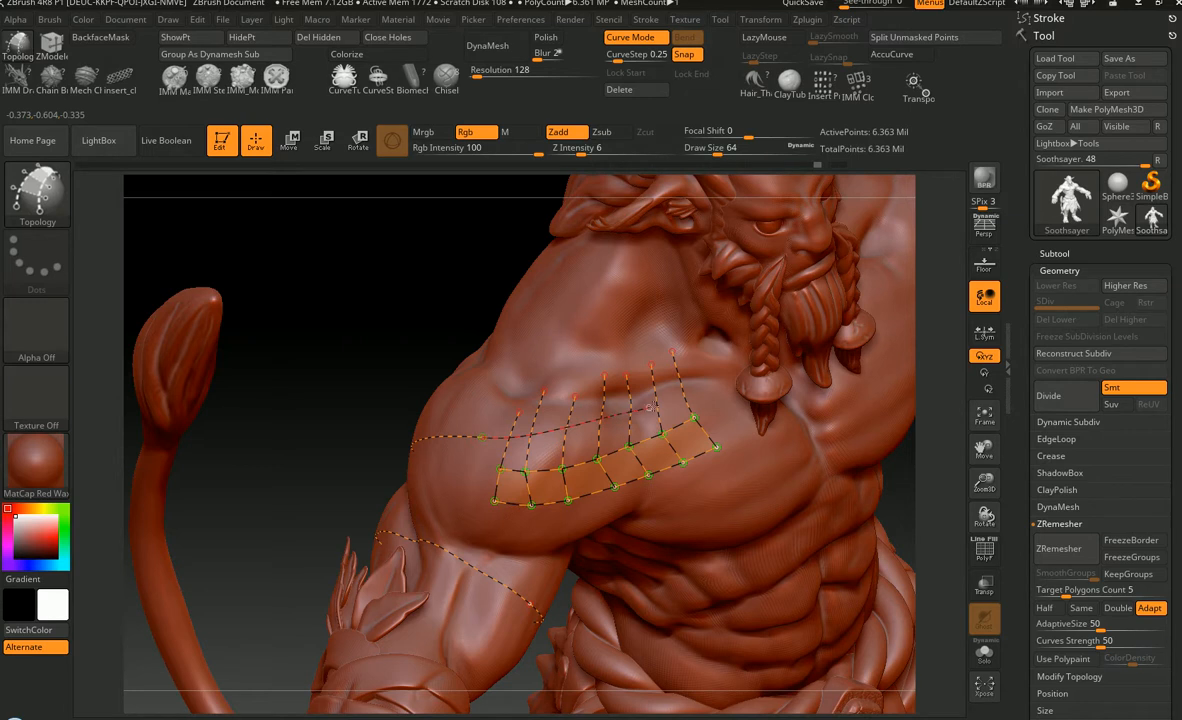
pyautogui.moveTo(728, 390); pyautogui.dragTo(730, 389)
pyautogui.hotkey('ctrl', 'z')
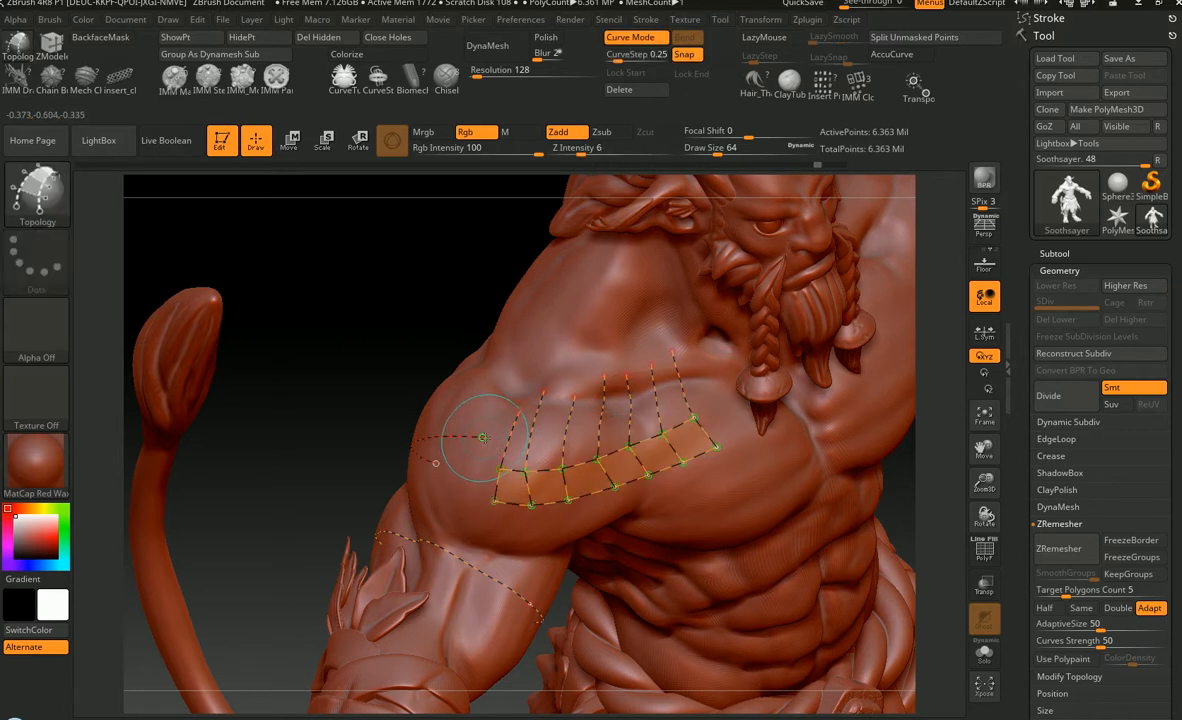
pyautogui.moveTo(482, 437); pyautogui.dragTo(513, 436)
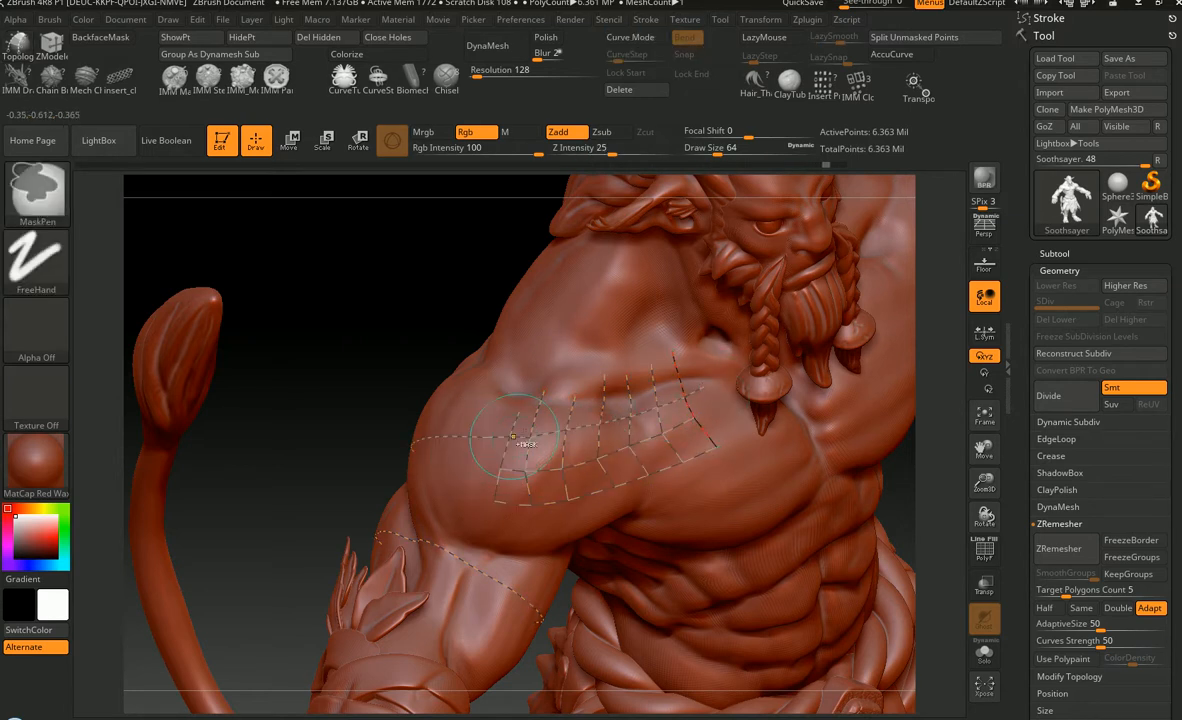
pyautogui.hotkey('ctrl', 'z')
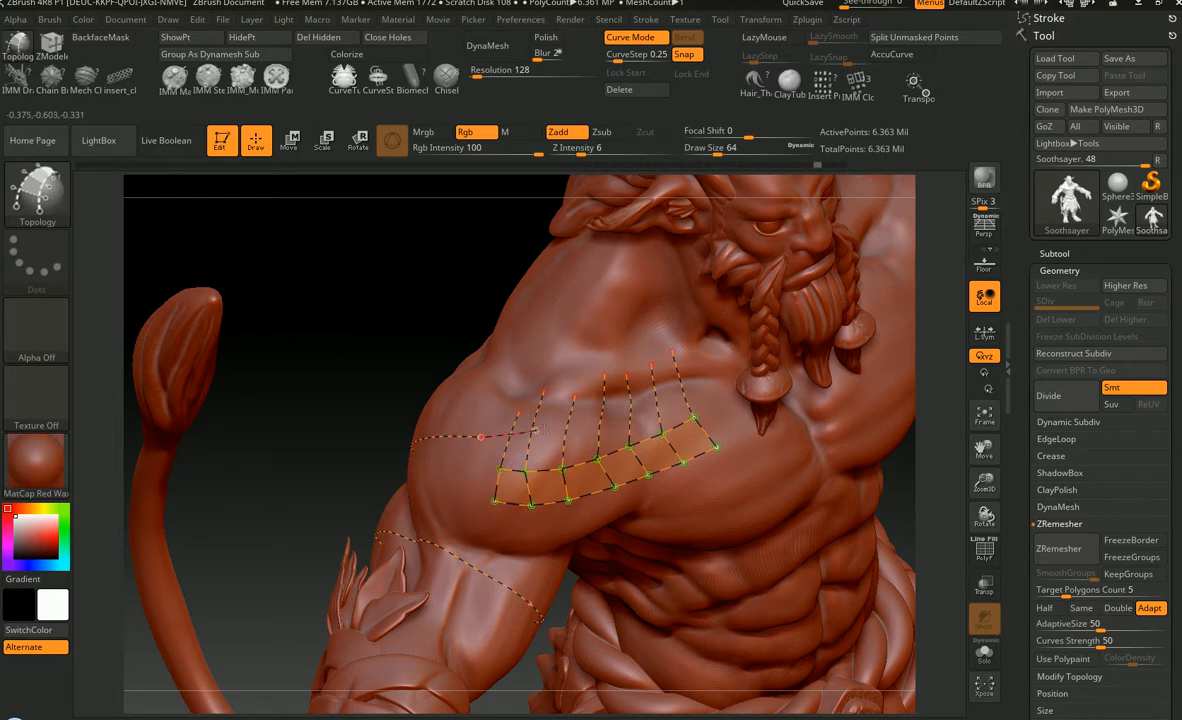
pyautogui.moveTo(708, 356); pyautogui.dragTo(711, 354)
# - Draw two topology curves from the strip's outer end down the upper arm past the arm loop, and cross them with a curve over the chest
pyautogui.moveTo(690, 492)
pyautogui.mouseDown(button='right')
pyautogui.moveTo(748, 484)
pyautogui.moveTo(702, 484)
pyautogui.moveTo(638, 440)
pyautogui.mouseUp(button='right')
pyautogui.keyDown('ctrl'); pyautogui.moveTo(712, 461); pyautogui.dragTo(696, 398, button='right'); pyautogui.keyUp('ctrl')
pyautogui.moveTo(672, 462)
pyautogui.mouseDown(button='right')
pyautogui.moveTo(618, 479)
pyautogui.moveTo(656, 474)
pyautogui.mouseUp(button='right')
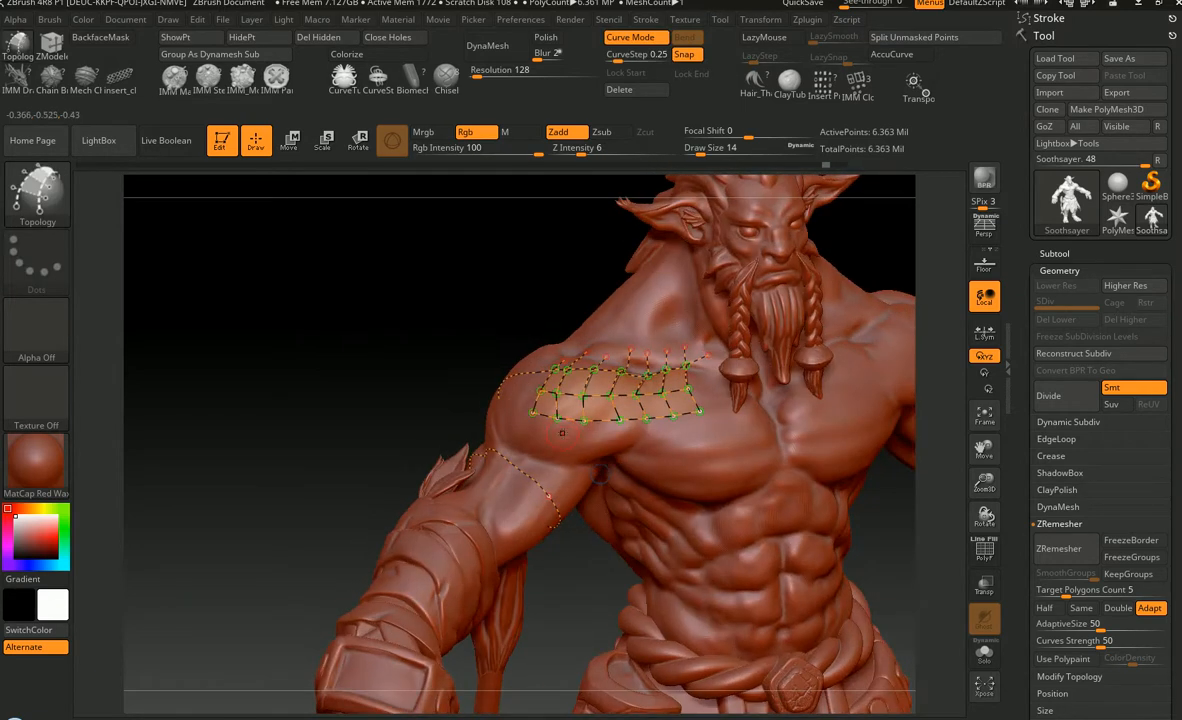
pyautogui.moveTo(531, 415)
pyautogui.mouseDown()
pyautogui.moveTo(530, 474)
pyautogui.moveTo(468, 535)
pyautogui.mouseUp()
pyautogui.moveTo(558, 419)
pyautogui.mouseDown()
pyautogui.moveTo(525, 518)
pyautogui.moveTo(486, 541)
pyautogui.mouseUp()
pyautogui.moveTo(598, 478); pyautogui.dragTo(588, 442, button='right')
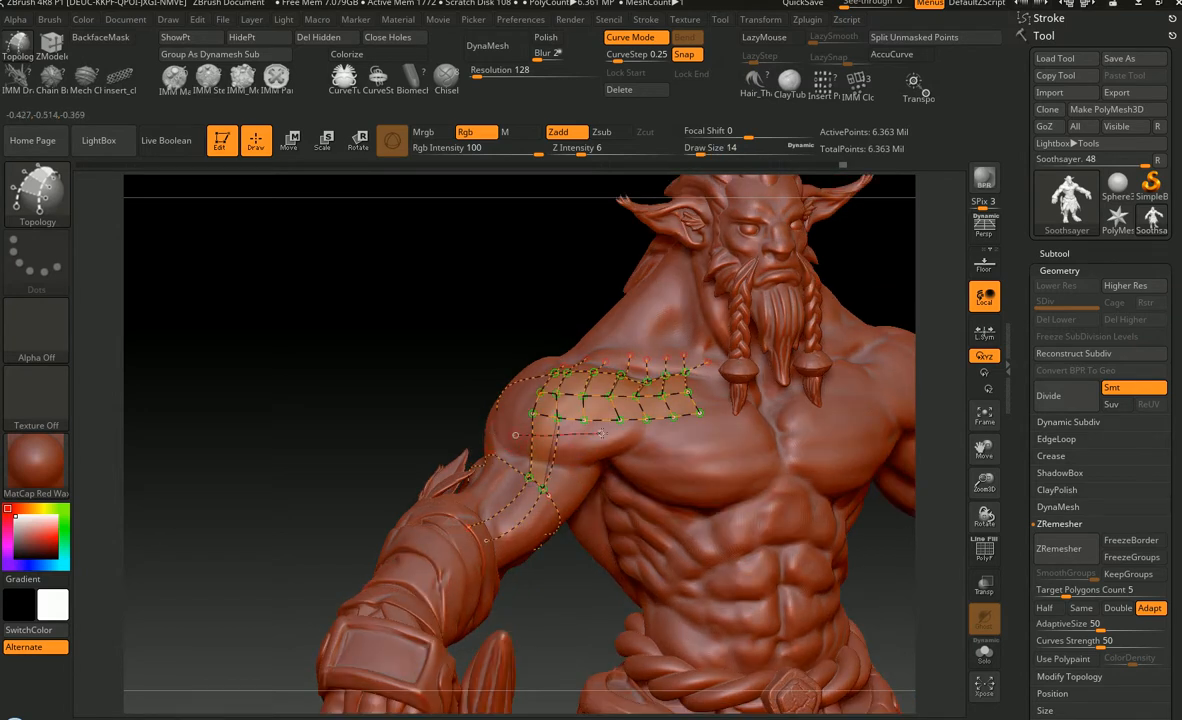
pyautogui.hotkey('ctrl', 'z')
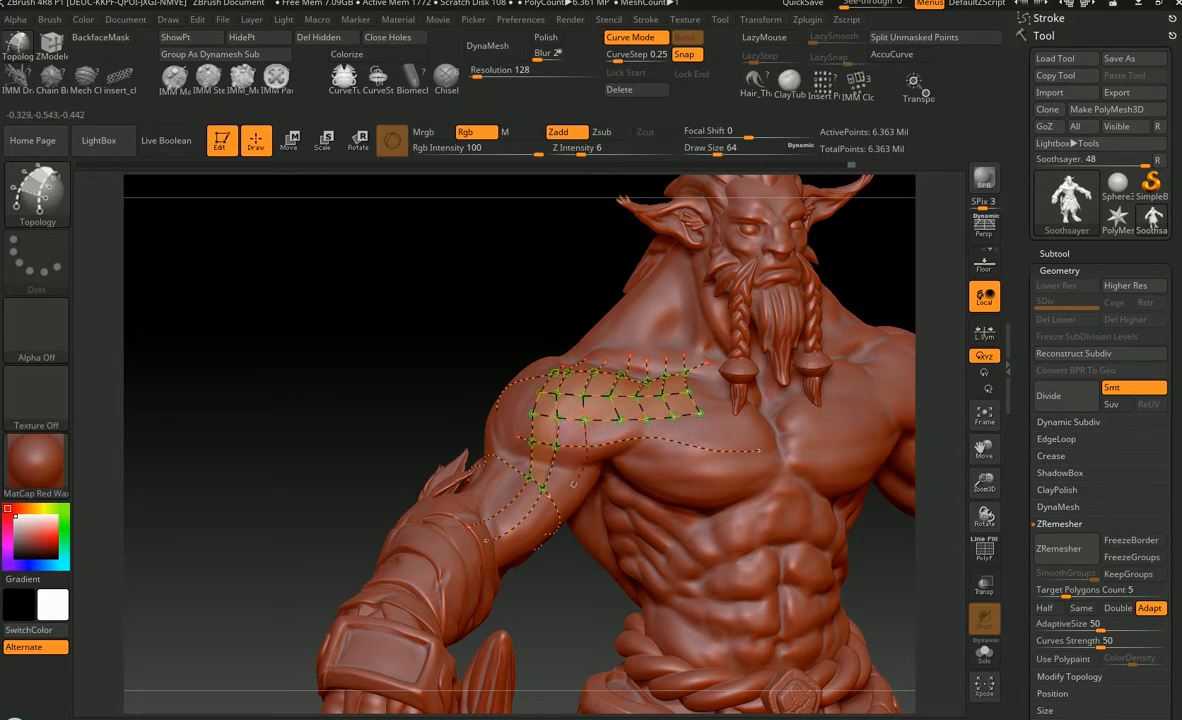
# - Draw a third topology curve from the strip down the inner upper arm past the arm loop
pyautogui.hotkey('ctrl', 'z')
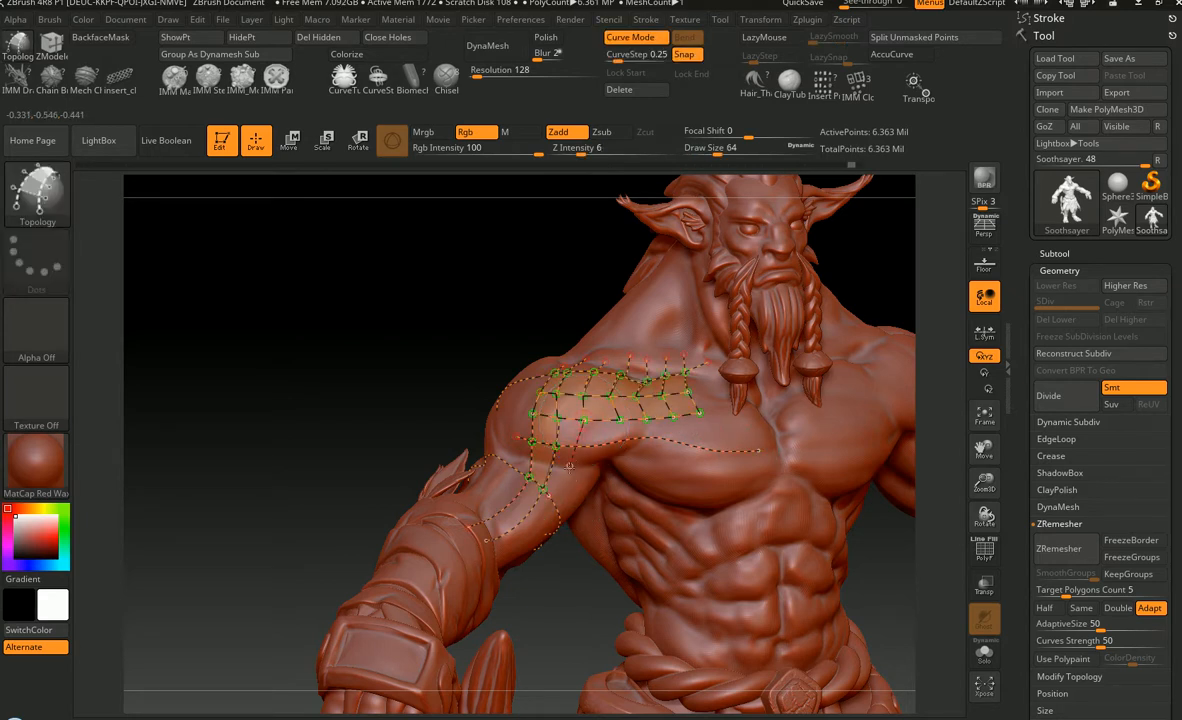
pyautogui.moveTo(557, 494); pyautogui.dragTo(527, 537)
pyautogui.moveTo(560, 585); pyautogui.dragTo(477, 569)
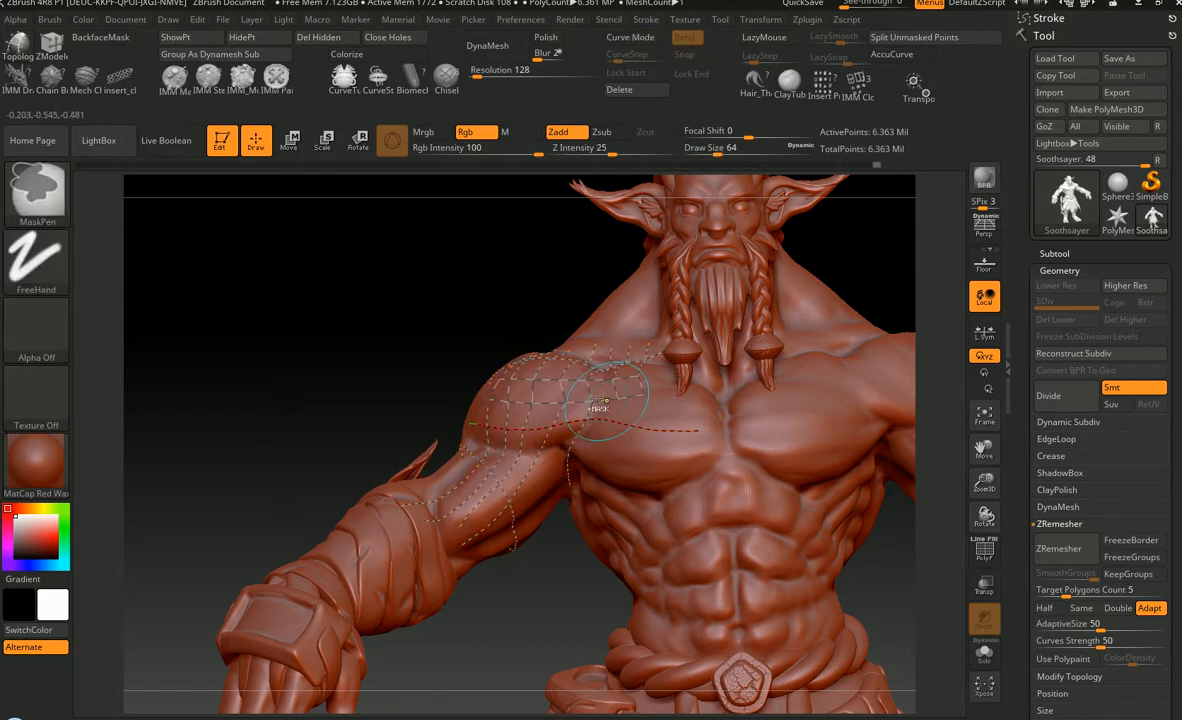
# - Draw three topology curves from the chest end of the strip down the torso to the waist
pyautogui.moveTo(607, 408); pyautogui.dragTo(641, 394, button='right')
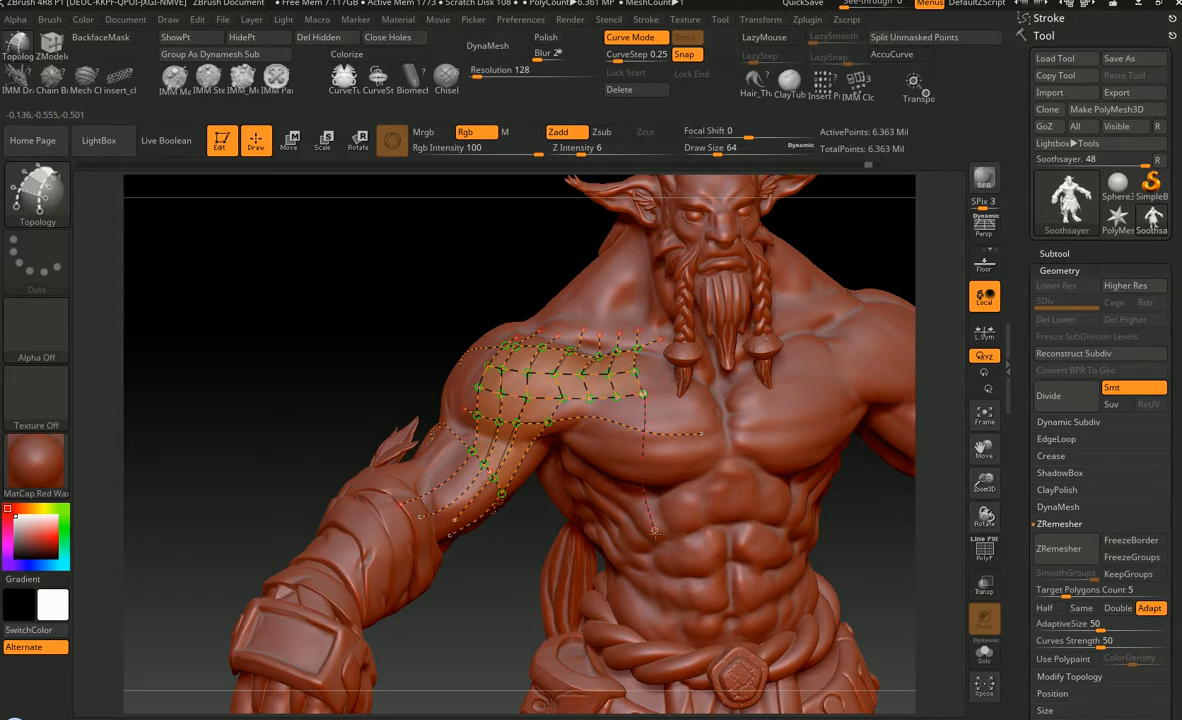
pyautogui.hotkey('ctrl', 'z')
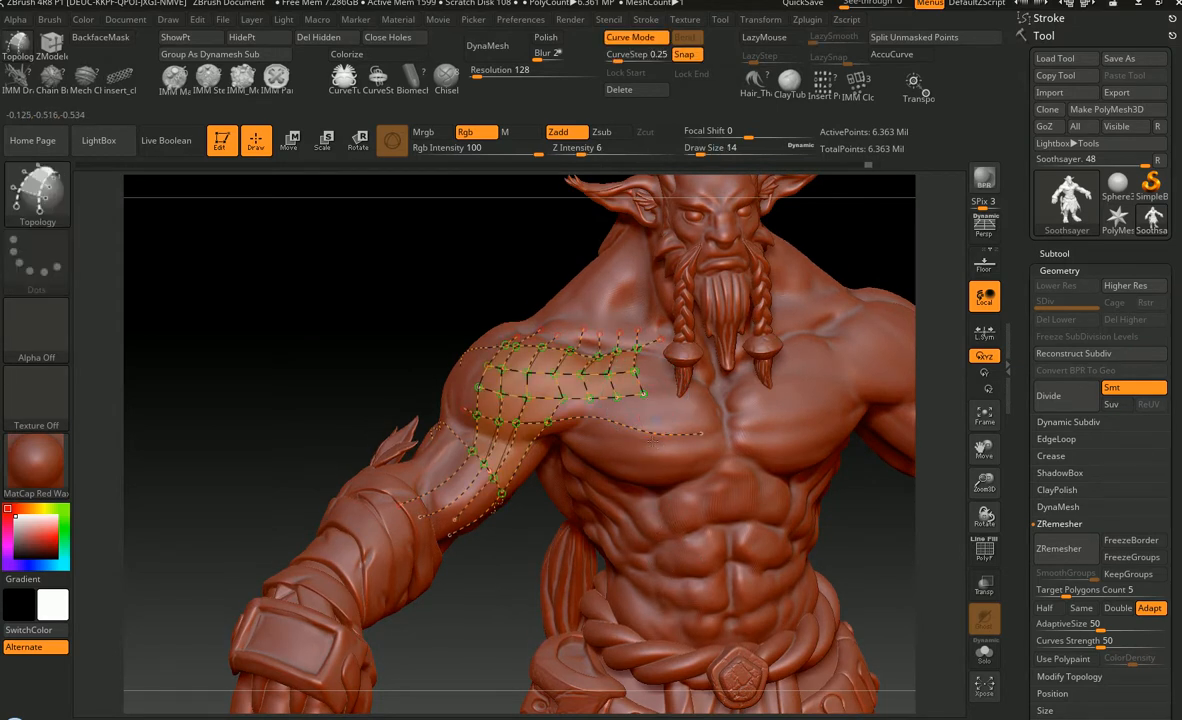
pyautogui.moveTo(654, 440); pyautogui.dragTo(668, 434, button='right')
pyautogui.moveTo(643, 394); pyautogui.dragTo(645, 433)
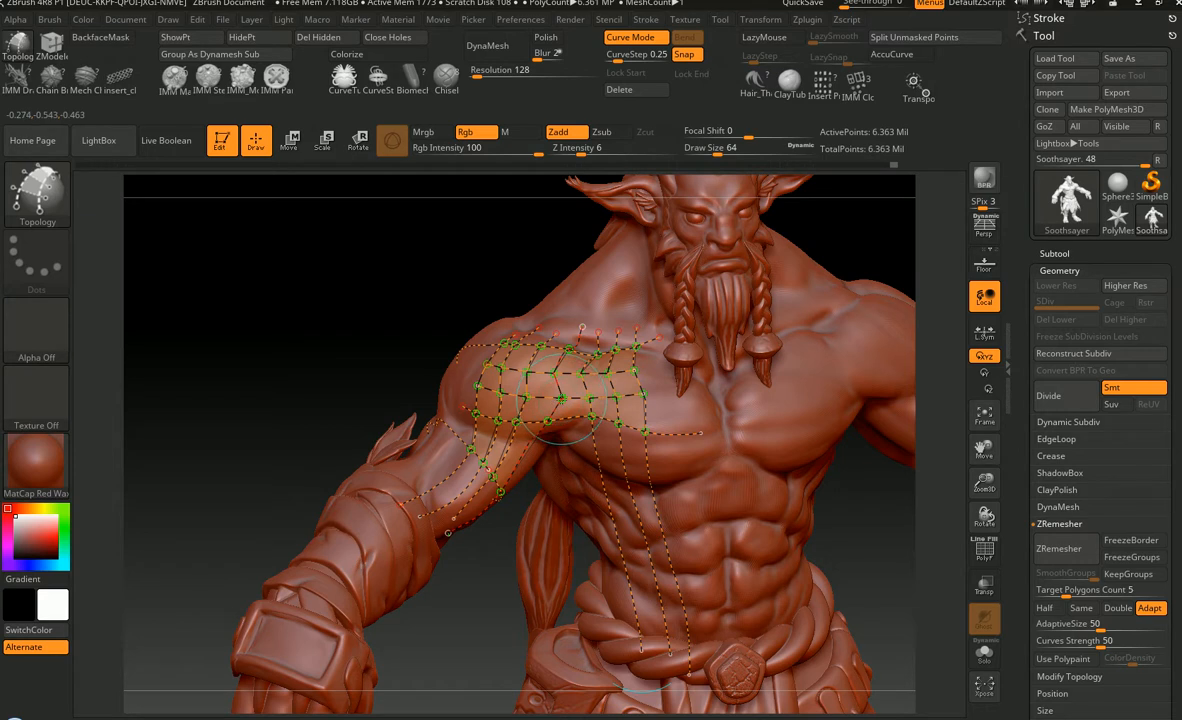
# - Delete the middle upright curve and its cross segments from the shoulder grid to split it into two patches
pyautogui.press('ctrl')
pyautogui.keyDown('alt'); pyautogui.moveTo(563, 472); pyautogui.dragTo(562, 480); pyautogui.keyUp('alt')
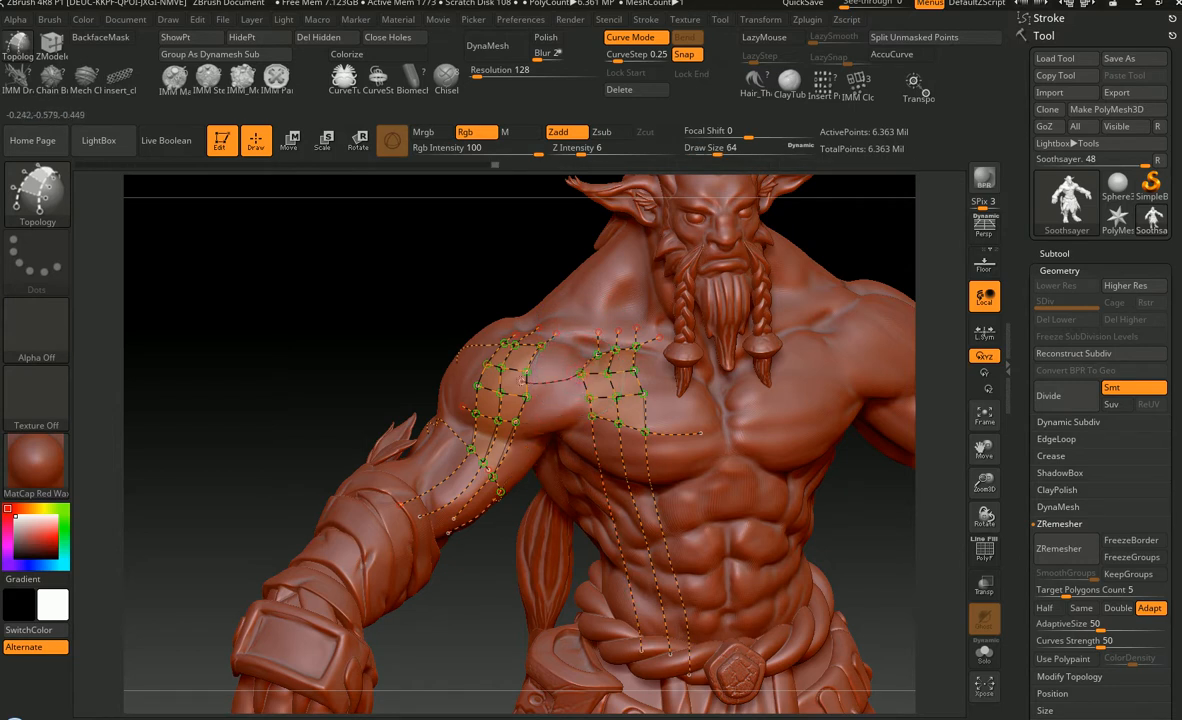
pyautogui.hotkey('ctrl', 'z')
pyautogui.keyDown('ctrl'); pyautogui.moveTo(541, 385); pyautogui.dragTo(577, 325, button='right'); pyautogui.keyUp('ctrl')
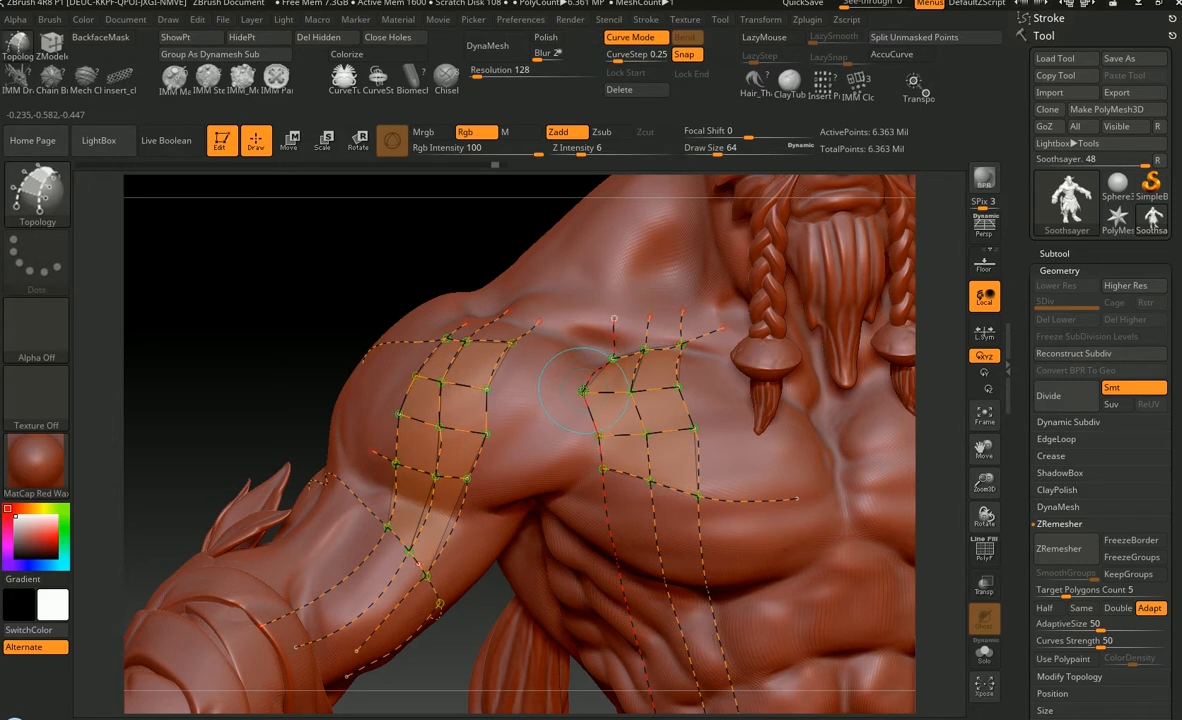
pyautogui.hotkey('ctrl', 'z')
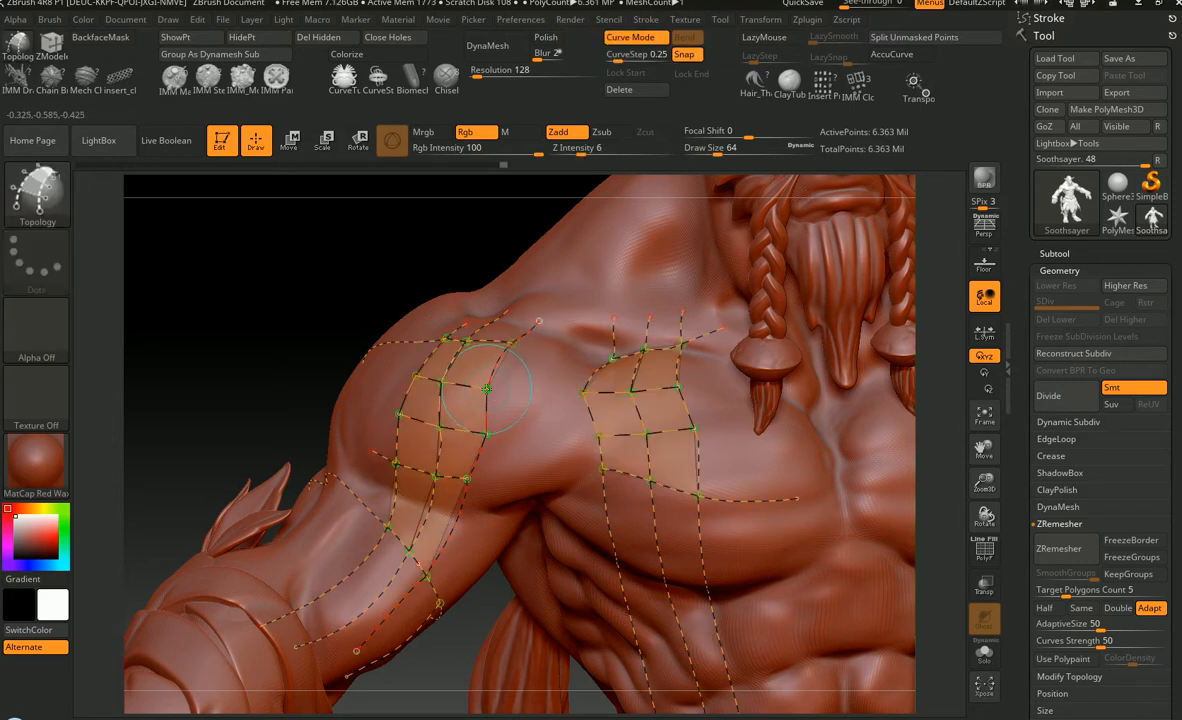
# - Bridge the gap between the arm and chest patches with topology curves along all four rows
pyautogui.click(576, 394)
pyautogui.moveTo(516, 343); pyautogui.dragTo(512, 343)
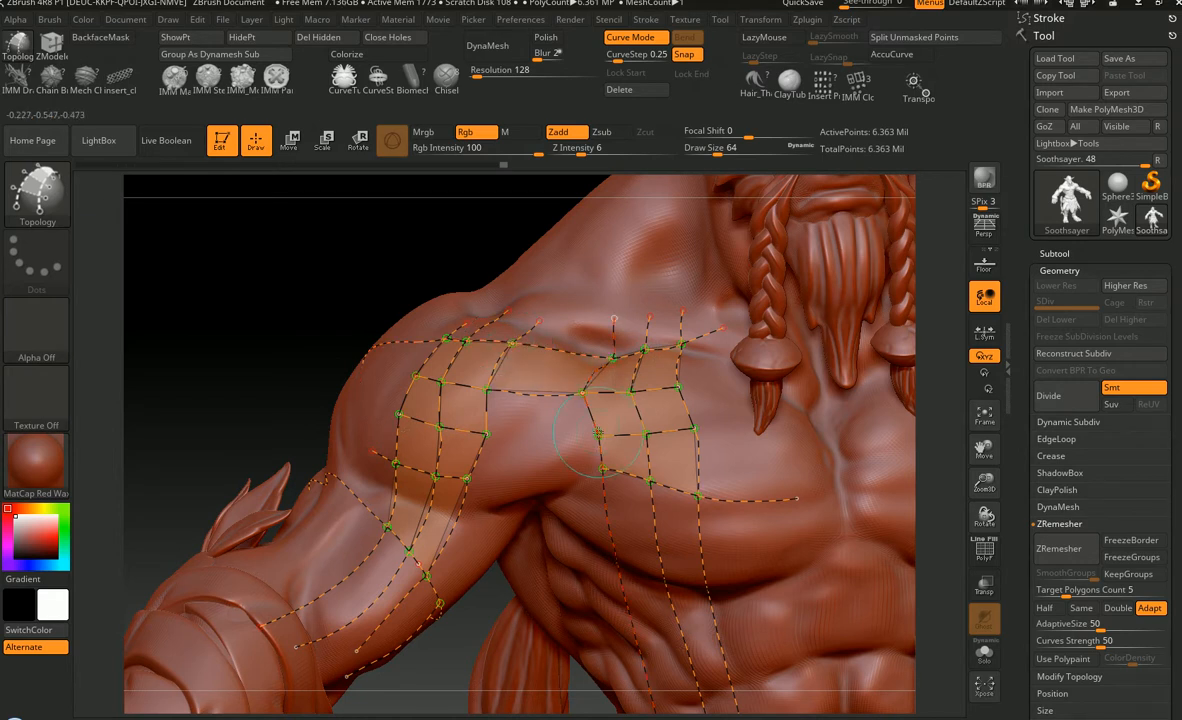
pyautogui.moveTo(598, 435); pyautogui.dragTo(488, 436)
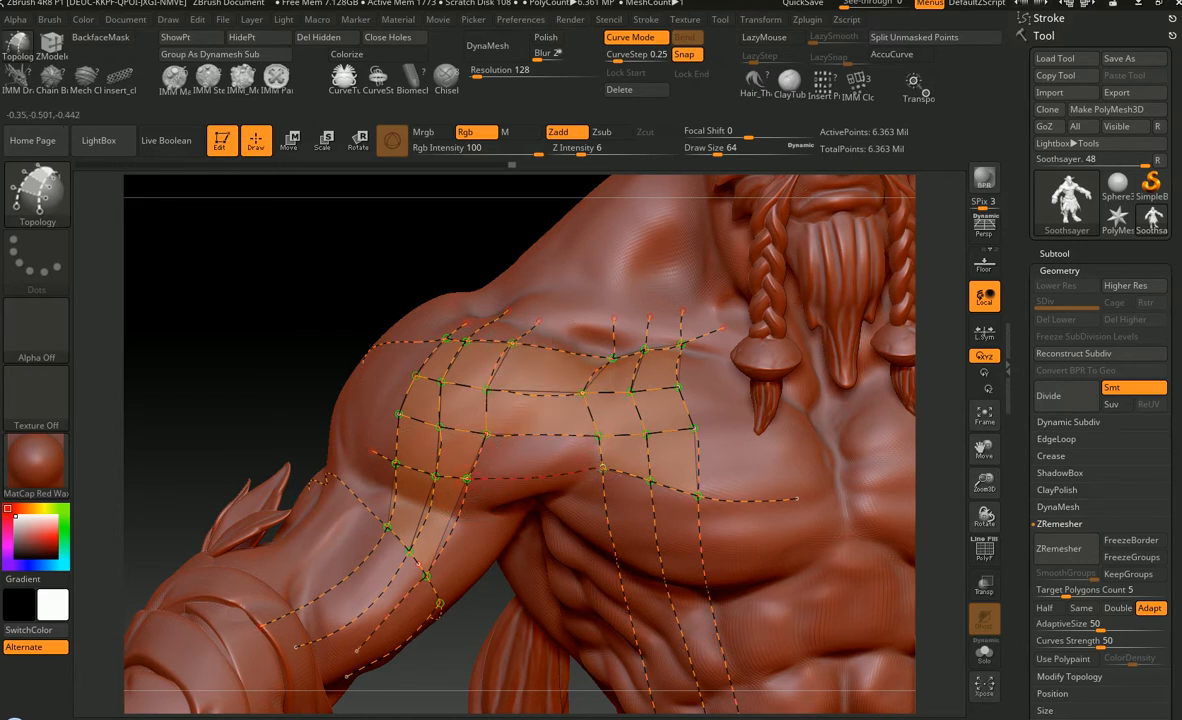
pyautogui.moveTo(467, 479); pyautogui.dragTo(466, 479)
# - Divide the bridged section of the shoulder grid with additional upright topology curves
pyautogui.keyDown('ctrl'); pyautogui.moveTo(500, 470); pyautogui.dragTo(524, 405, button='right'); pyautogui.keyUp('ctrl')
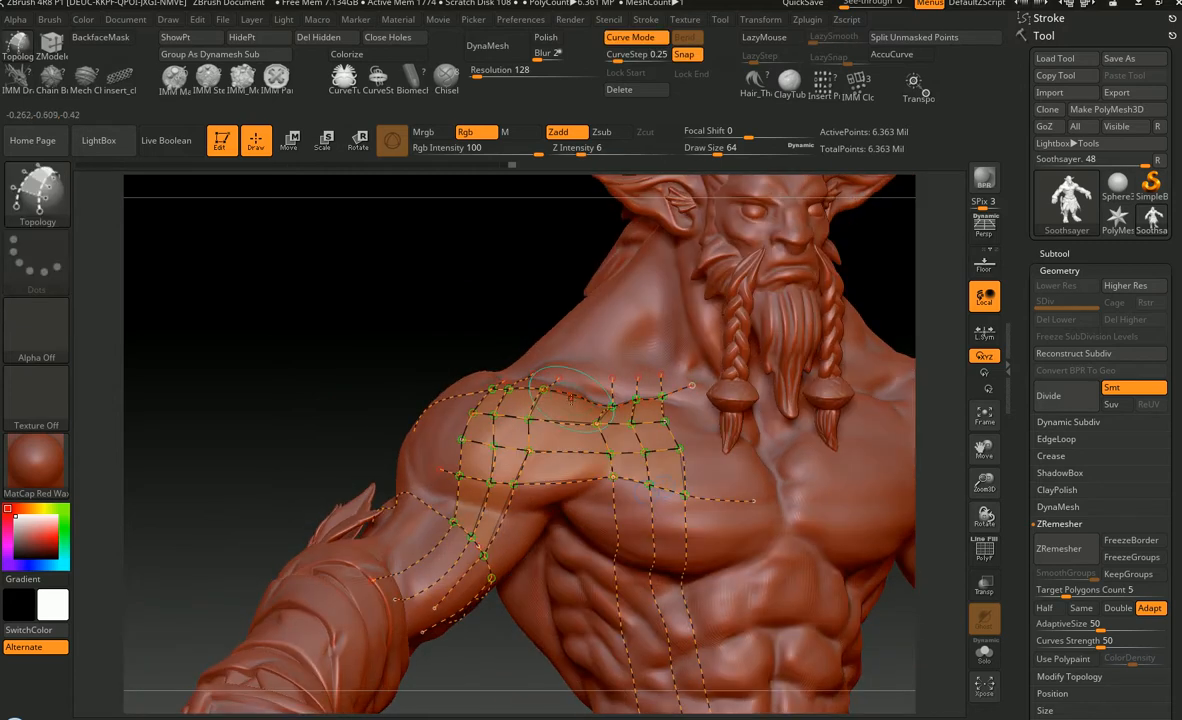
pyautogui.moveTo(598, 362)
pyautogui.mouseDown(button='right')
pyautogui.moveTo(575, 377)
pyautogui.moveTo(594, 339)
pyautogui.mouseUp(button='right')
pyautogui.press('shift+Print')
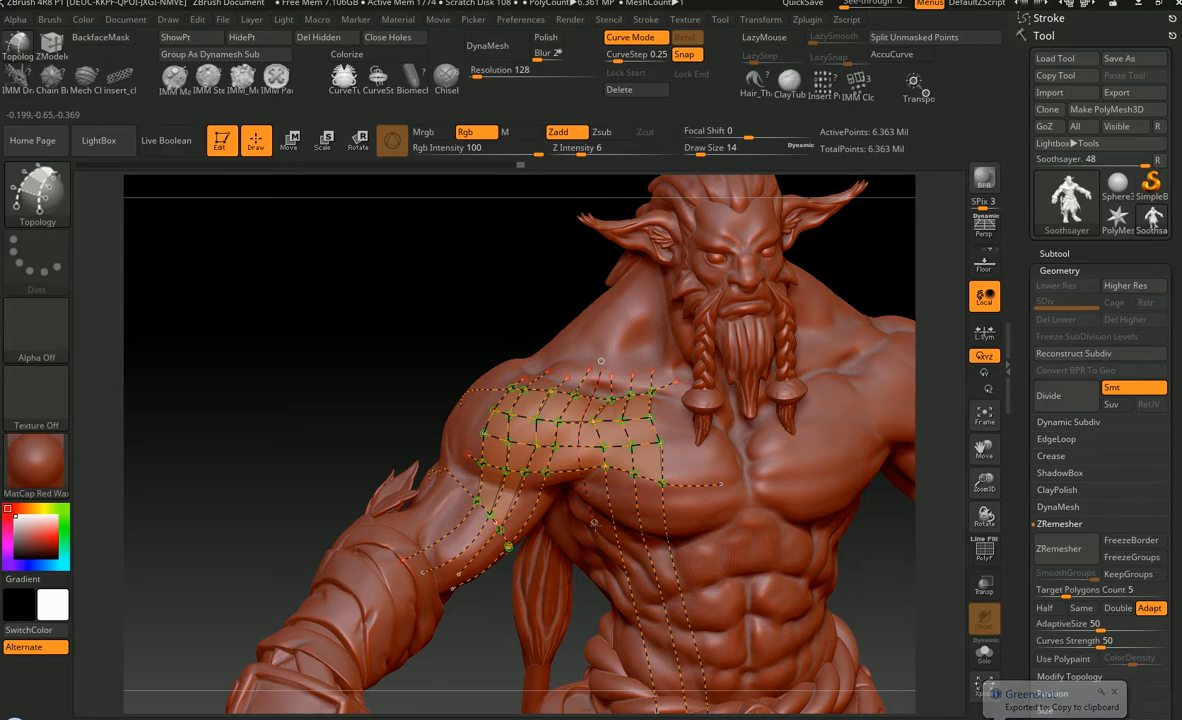
# - Draw another topology curve down the side of the torso, and one from the armpit across the lower chest
pyautogui.moveTo(594, 523); pyautogui.dragTo(620, 687)
pyautogui.moveTo(646, 490)
pyautogui.keyDown('alt'); pyautogui.mouseDown(button='right')
pyautogui.moveTo(600, 330)
pyautogui.moveTo(655, 385)
pyautogui.moveTo(650, 467)
pyautogui.moveTo(568, 468)
pyautogui.moveTo(562, 515)
pyautogui.mouseUp(button='right'); pyautogui.keyUp('alt')
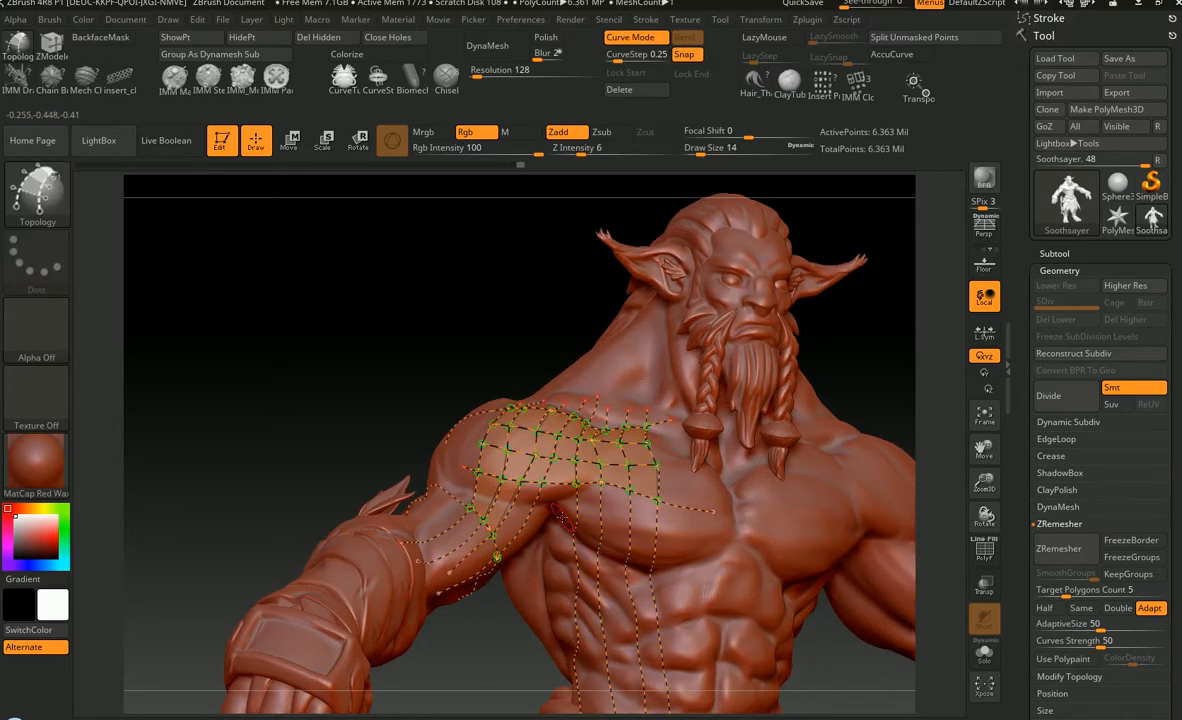
pyautogui.moveTo(683, 533)
pyautogui.mouseDown()
pyautogui.moveTo(706, 538)
pyautogui.moveTo(706, 551)
pyautogui.mouseUp()
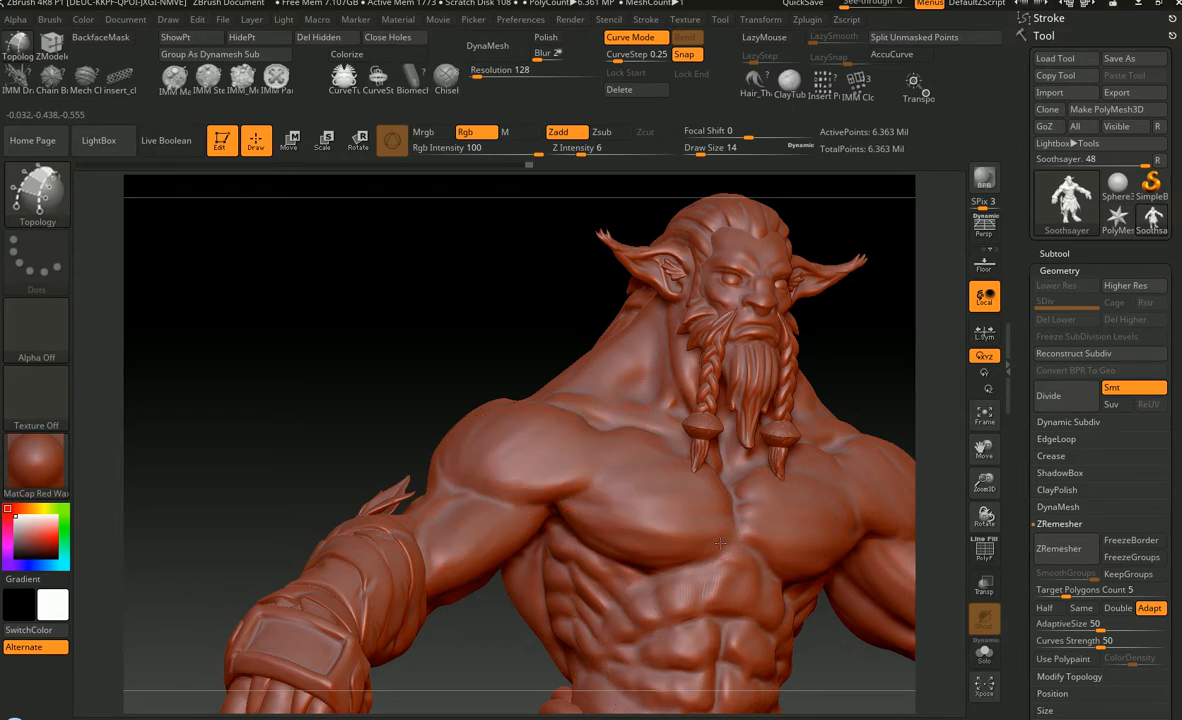
# - Generate mesh geometry from the topology curves over the shoulder and chest
pyautogui.moveTo(706, 551)
pyautogui.mouseDown(button='right')
pyautogui.moveTo(655, 548)
pyautogui.moveTo(755, 560)
pyautogui.moveTo(650, 545)
pyautogui.mouseUp(button='right')
pyautogui.moveTo(736, 520)
pyautogui.keyDown('alt'); pyautogui.mouseDown(button='right')
pyautogui.moveTo(722, 420)
pyautogui.moveTo(649, 437)
pyautogui.moveTo(728, 441)
pyautogui.moveTo(647, 431)
pyautogui.moveTo(788, 436)
pyautogui.mouseUp(button='right'); pyautogui.keyUp('alt')
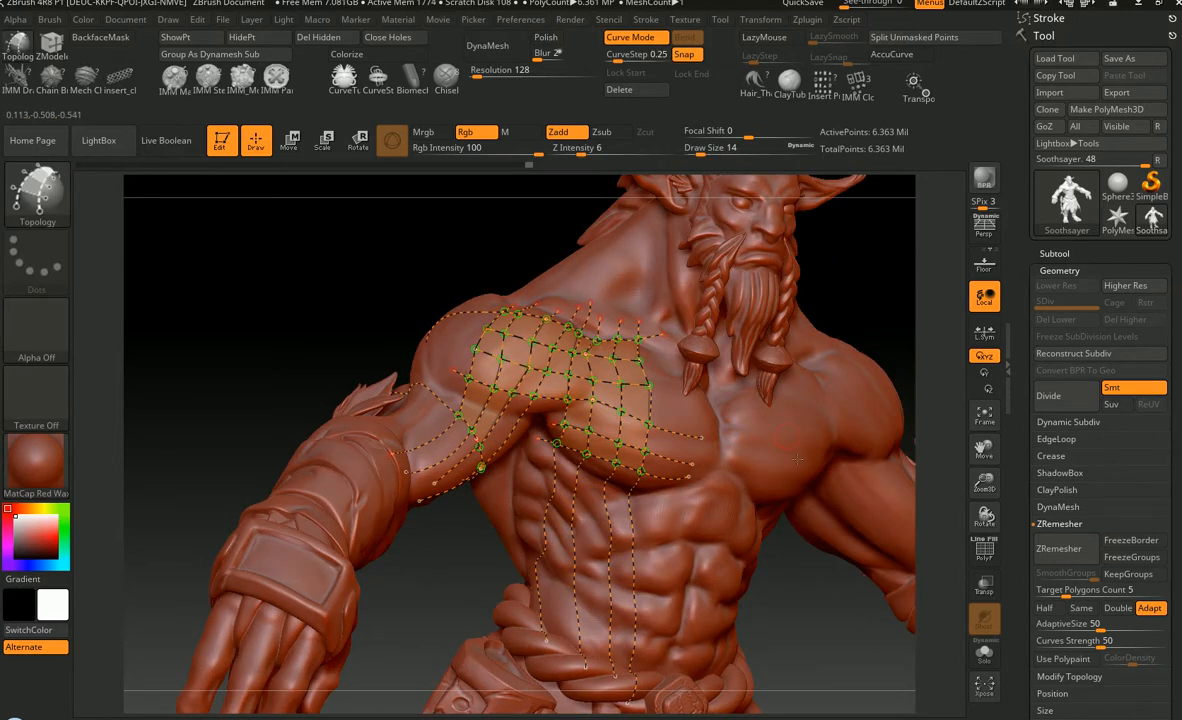
pyautogui.click(790, 465)
pyautogui.moveTo(778, 480)
pyautogui.mouseDown(button='right')
pyautogui.moveTo(695, 490)
pyautogui.moveTo(766, 496)
pyautogui.moveTo(792, 488)
pyautogui.moveTo(798, 462)
pyautogui.moveTo(800, 492)
pyautogui.moveTo(858, 435)
pyautogui.mouseUp(button='right')
# - Split the unmasked shoulder patch into its own subtool and select the Soothsayer1 subtool
pyautogui.click(1092, 271)
pyautogui.click(1090, 253)
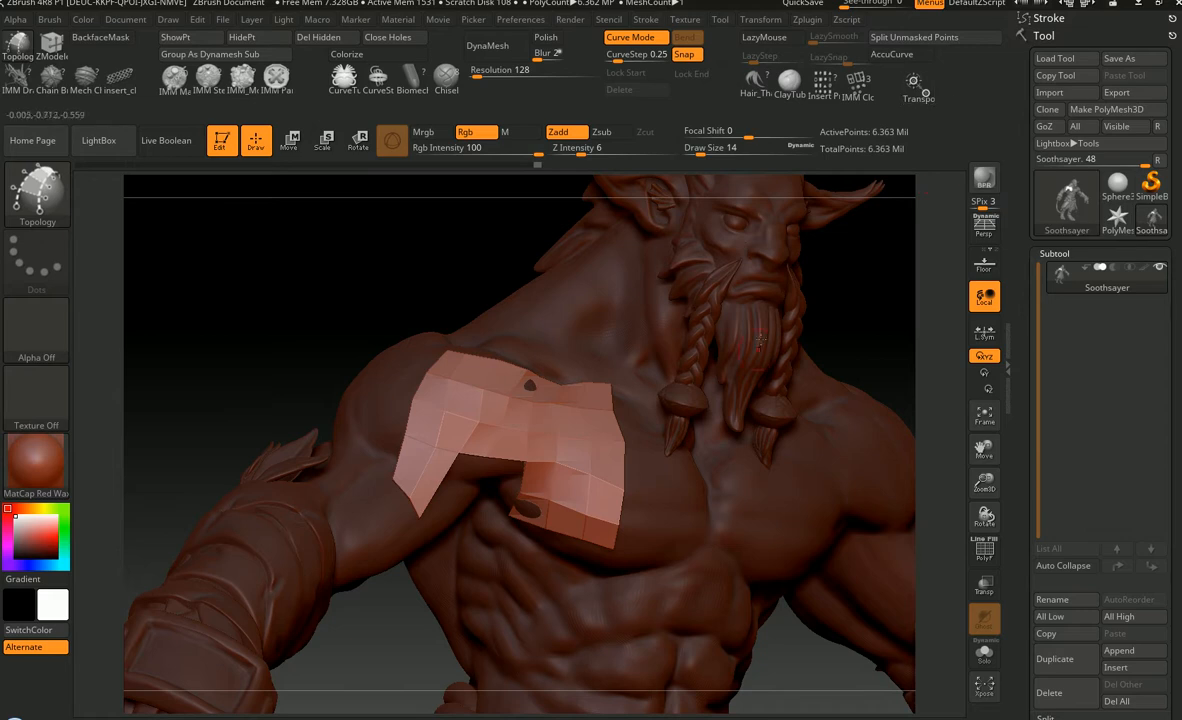
pyautogui.moveTo(846, 412); pyautogui.dragTo(768, 388, button='right')
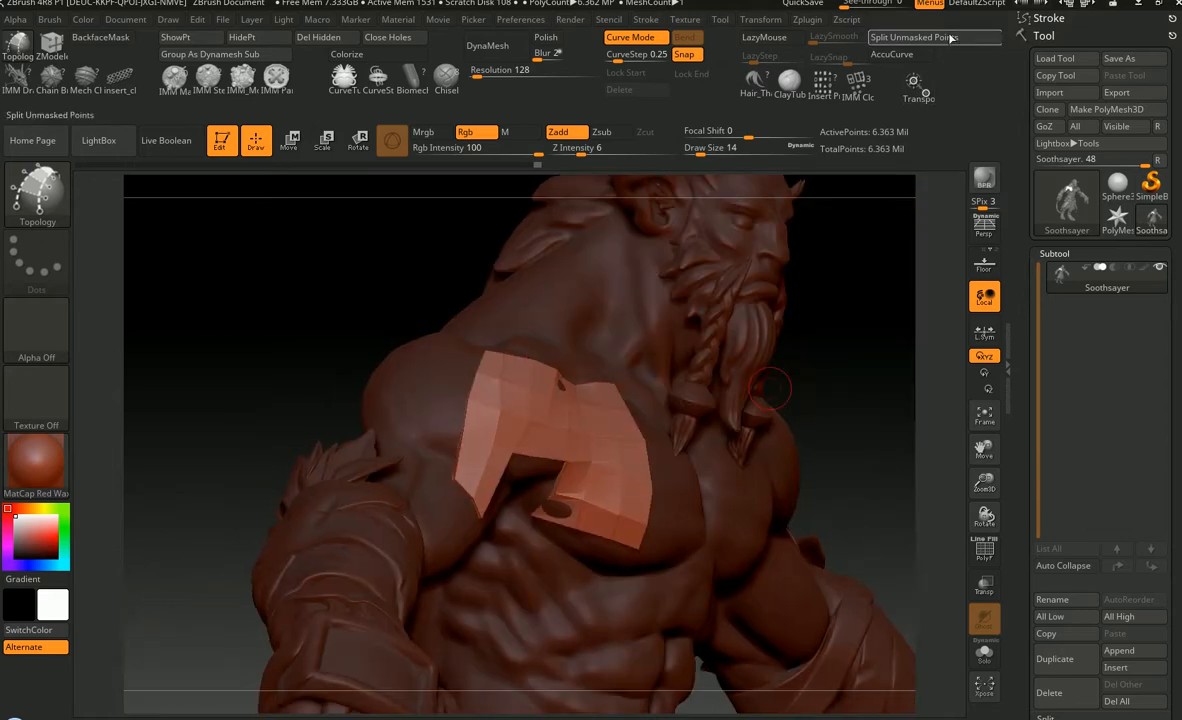
pyautogui.press('Print')
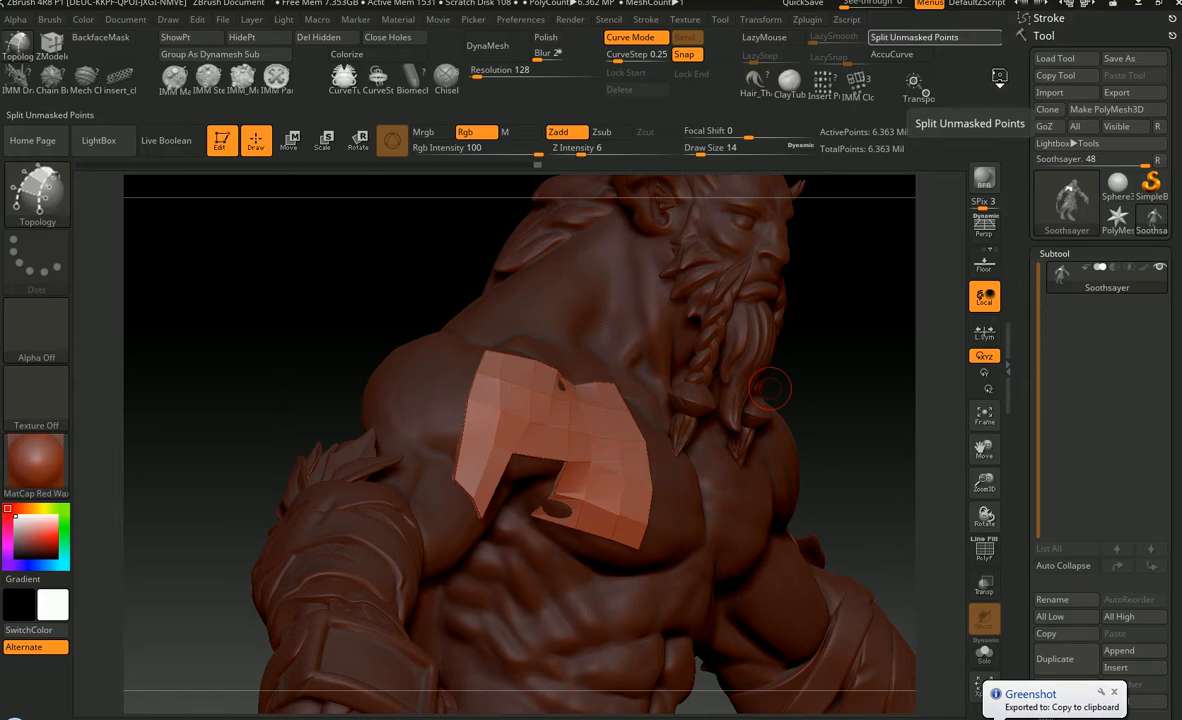
pyautogui.click(934, 37)
pyautogui.moveTo(884, 401)
pyautogui.mouseDown(button='right')
pyautogui.moveTo(831, 409)
pyautogui.moveTo(900, 388)
pyautogui.mouseUp(button='right')
pyautogui.click(1064, 319)
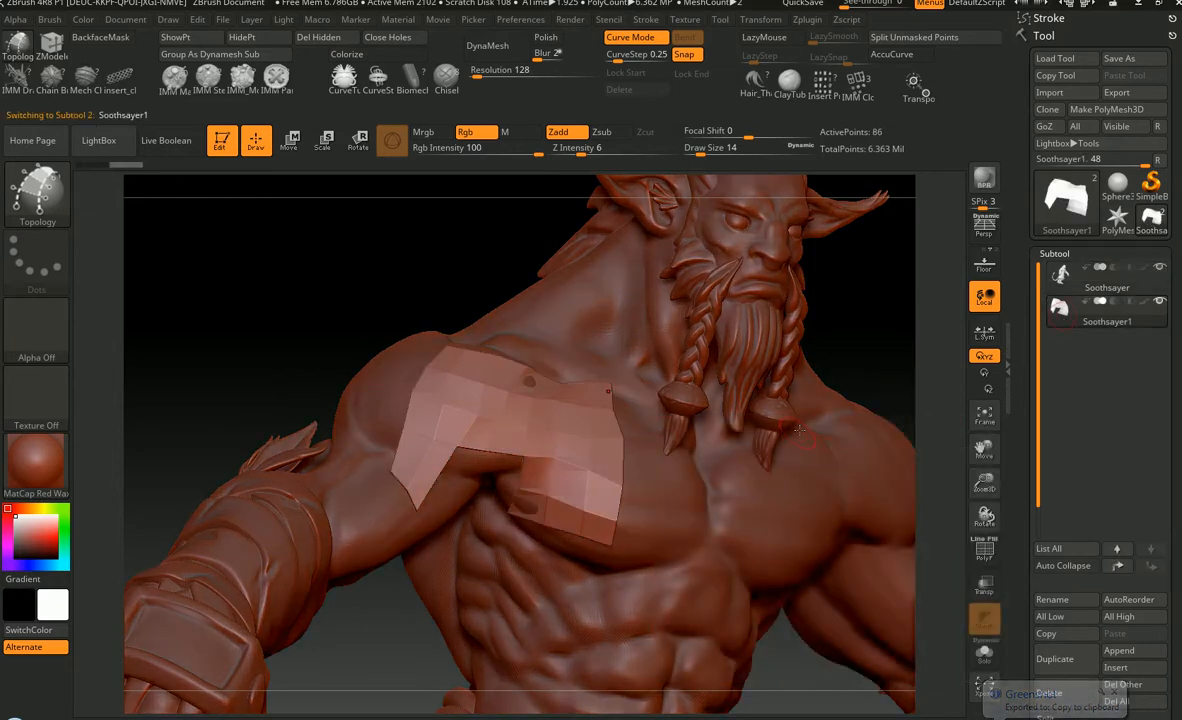
# - Make a separate PolyMesh3D tool from the Soothsayer1 patch, and switch back to the two-subtool Soothsayer tool
pyautogui.moveTo(834, 443); pyautogui.dragTo(745, 448, button='right')
pyautogui.moveTo(1056, 313)
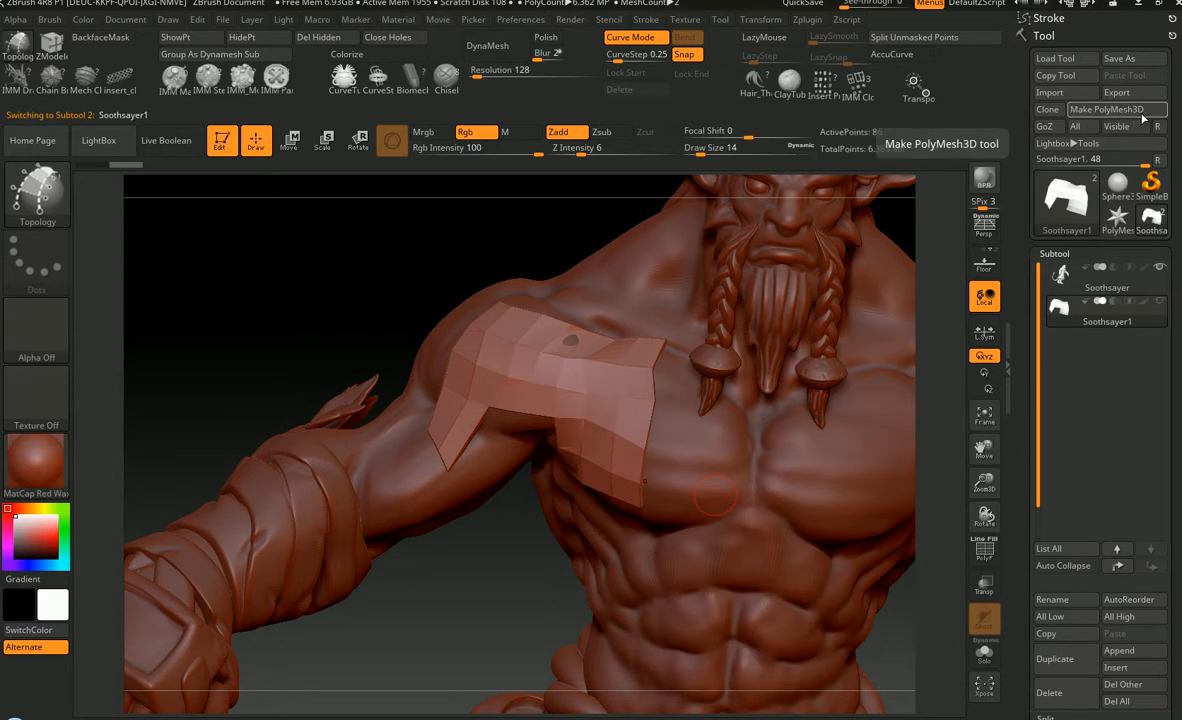
pyautogui.press('ctrl+Print')
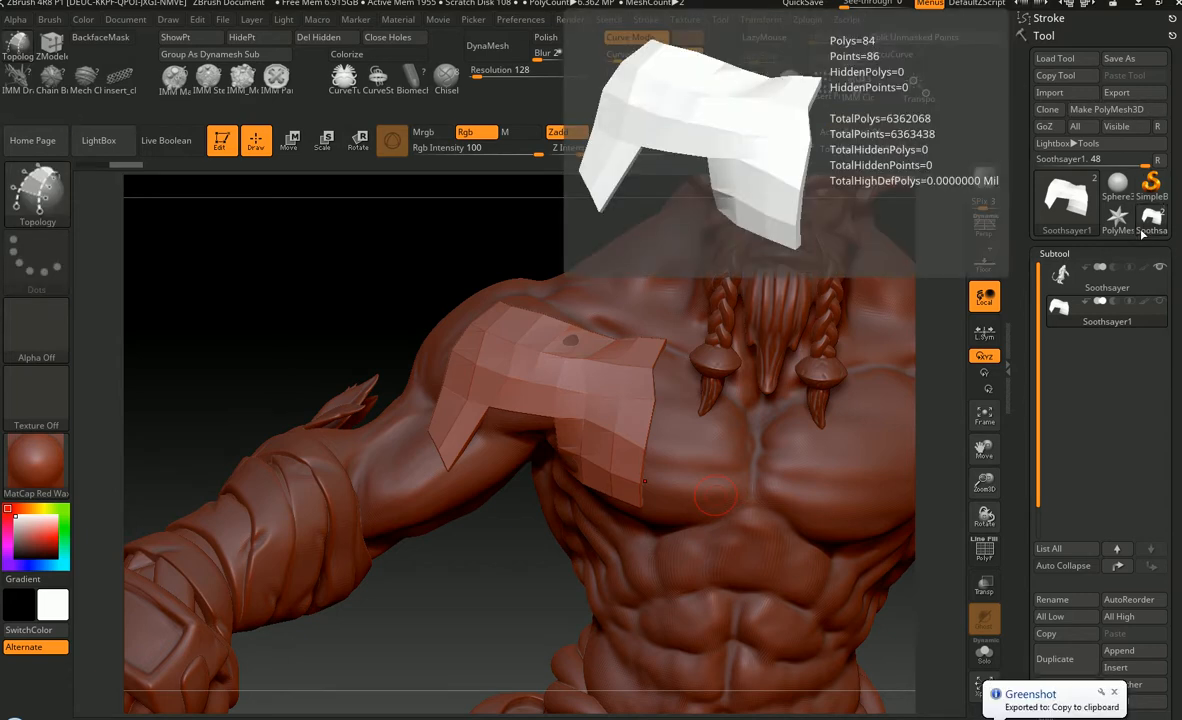
pyautogui.click(1153, 109)
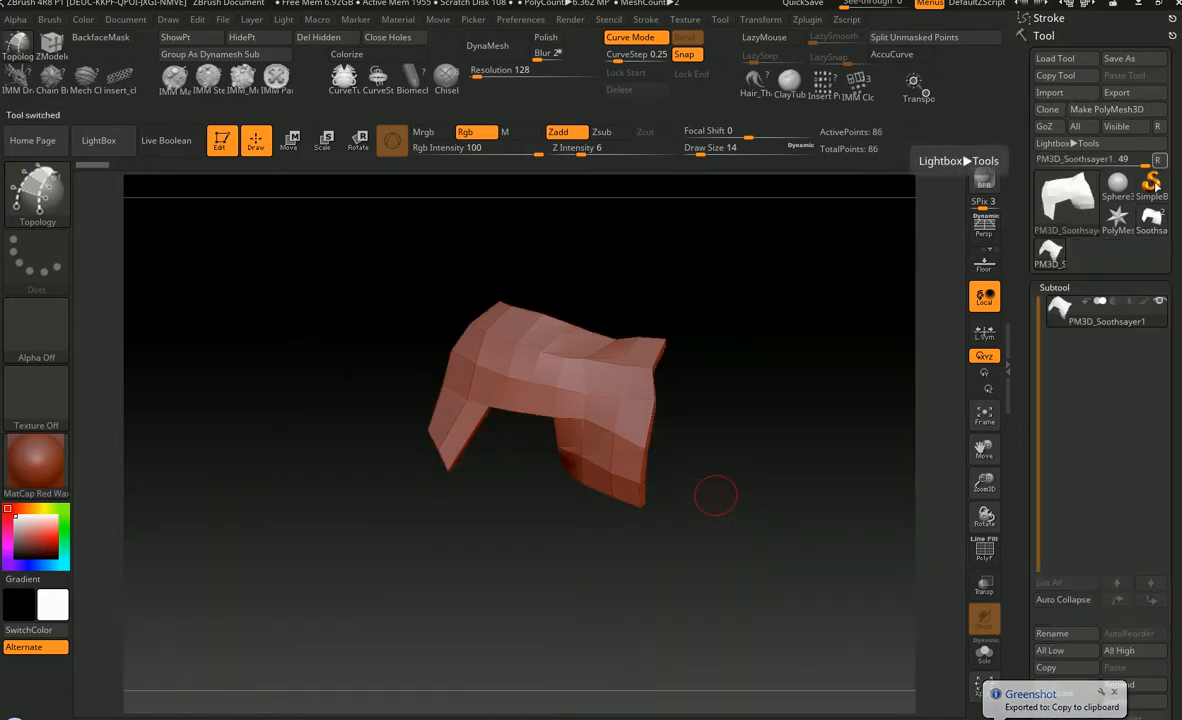
pyautogui.click(1150, 217)
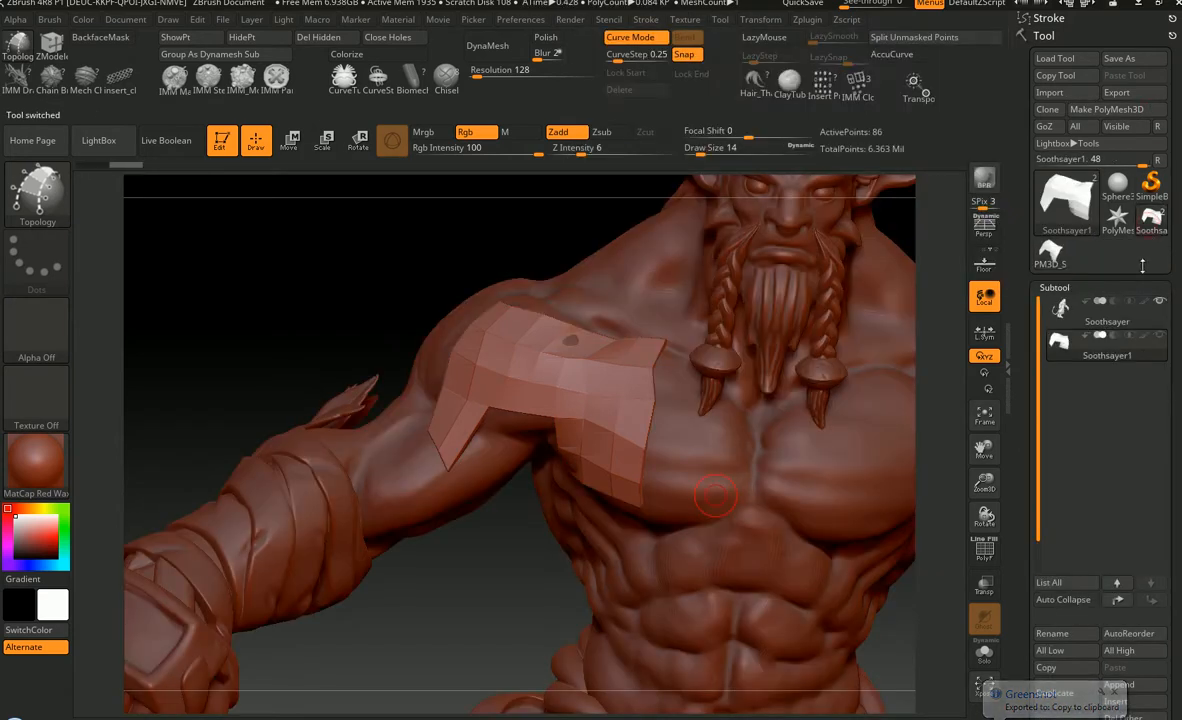
# - Select the Soothsayer body subtool, and view the PM3D patch tool before returning to the Soothsayer tool
pyautogui.click(1140, 314)
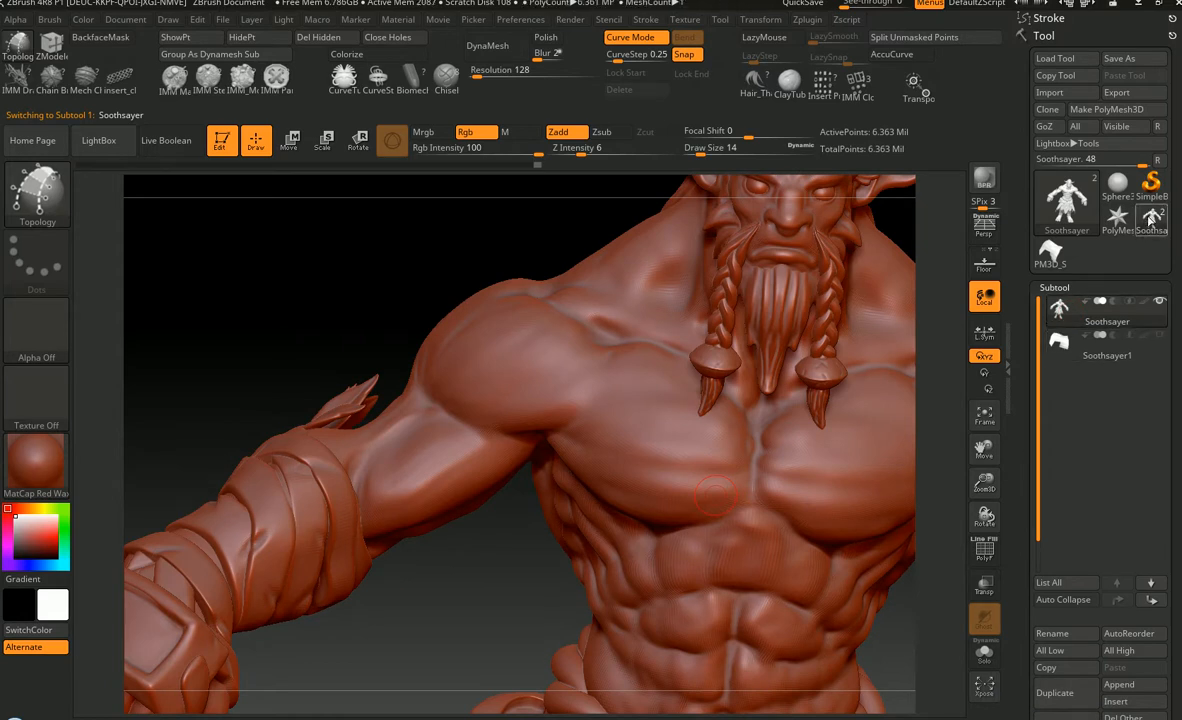
pyautogui.moveTo(1150, 220)
pyautogui.moveTo(1060, 262)
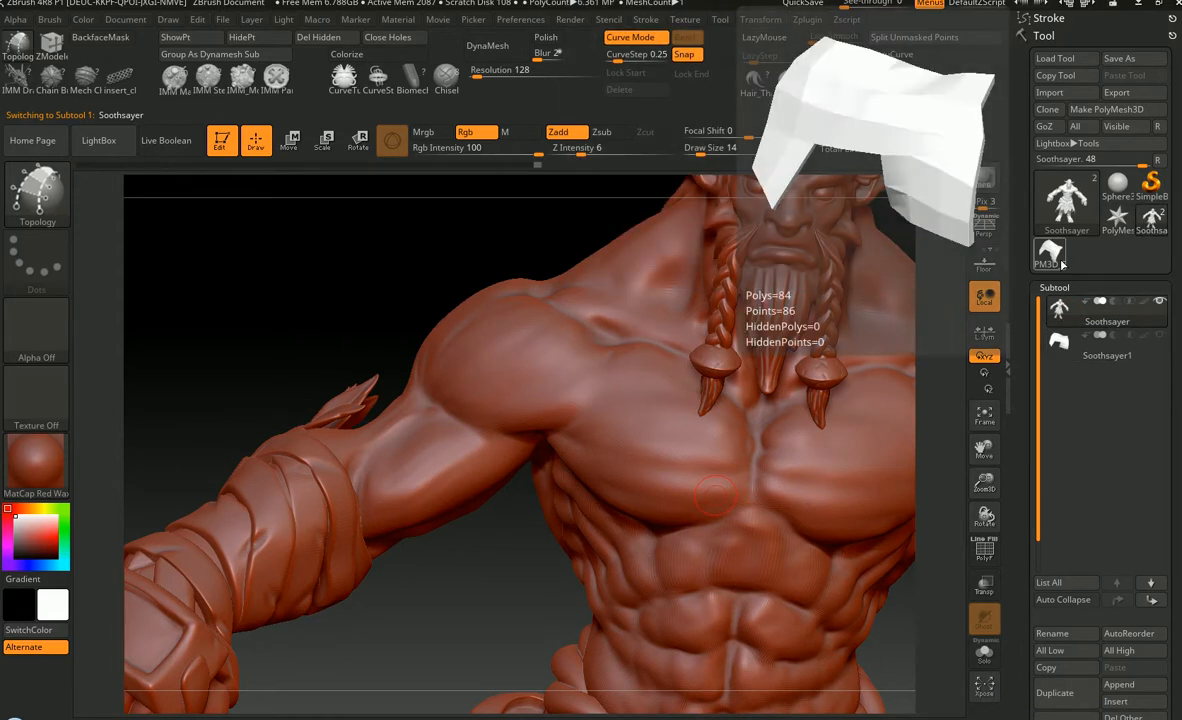
pyautogui.click(1049, 264)
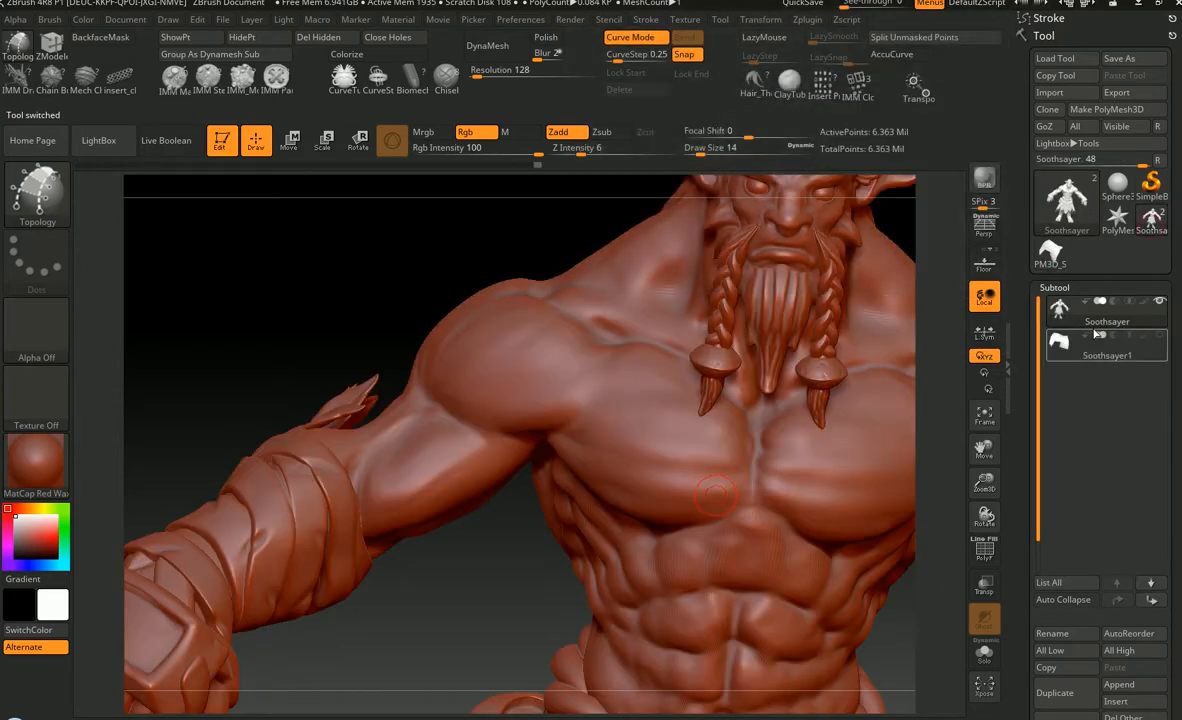
pyautogui.moveTo(1138, 340)
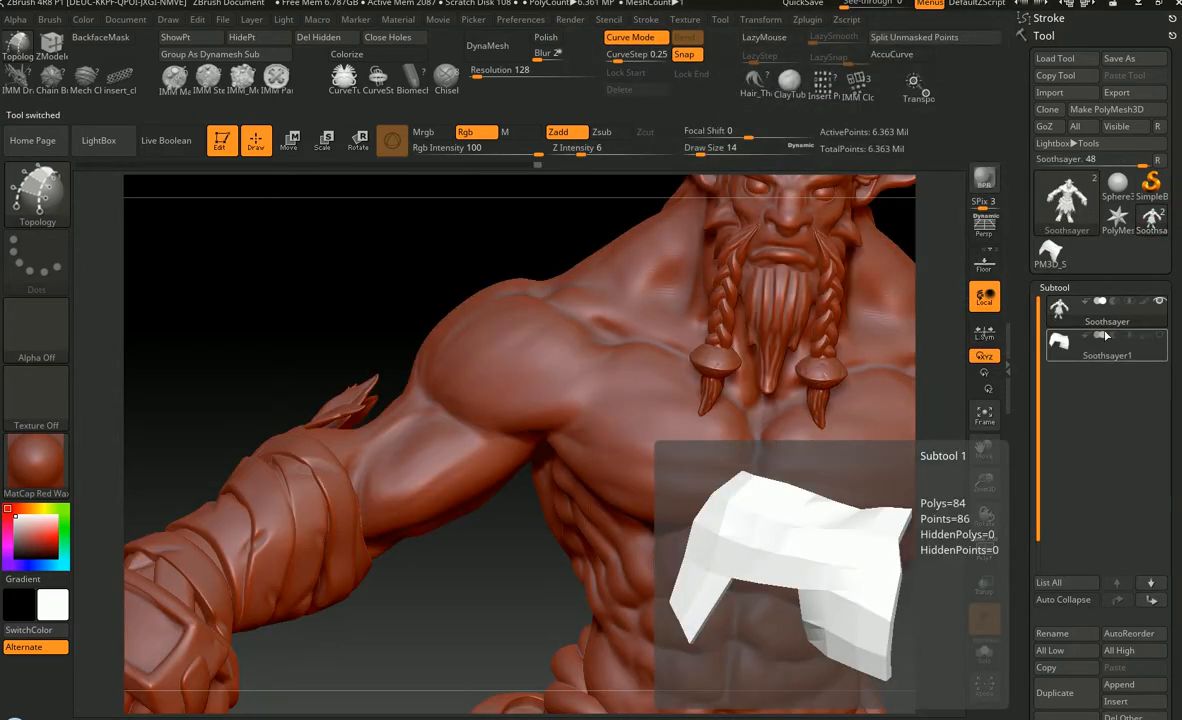
# - View the PM3D_Soothsayer1 patch tool, and return to the Soothsayer tool to inspect the whole figure
pyautogui.click(1050, 252)
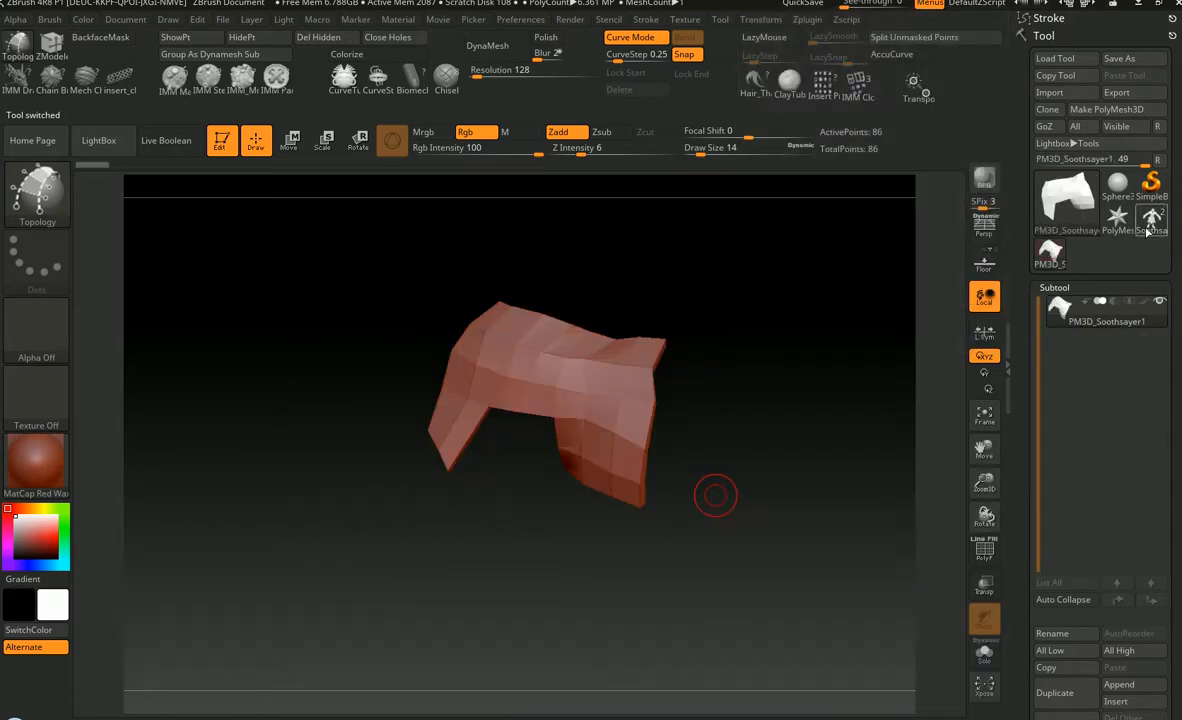
pyautogui.moveTo(1148, 230)
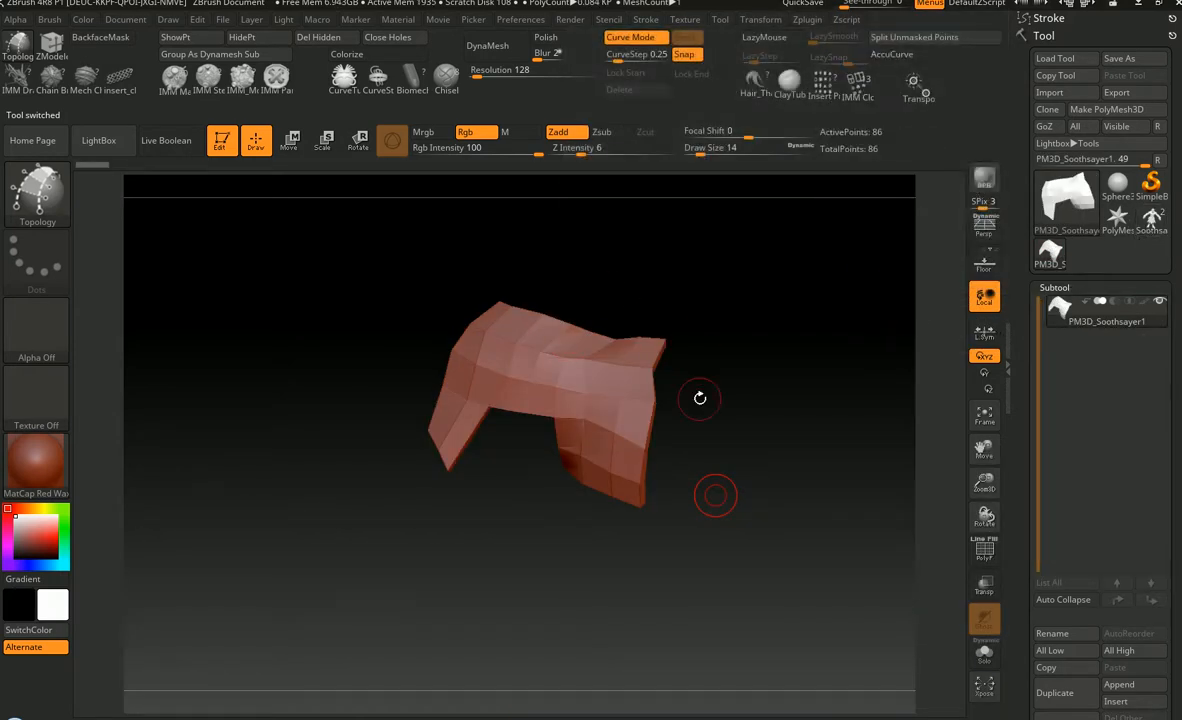
pyautogui.moveTo(771, 428)
pyautogui.keyDown('alt'); pyautogui.mouseDown()
pyautogui.moveTo(836, 422)
pyautogui.moveTo(768, 430)
pyautogui.mouseUp(); pyautogui.keyUp('alt')
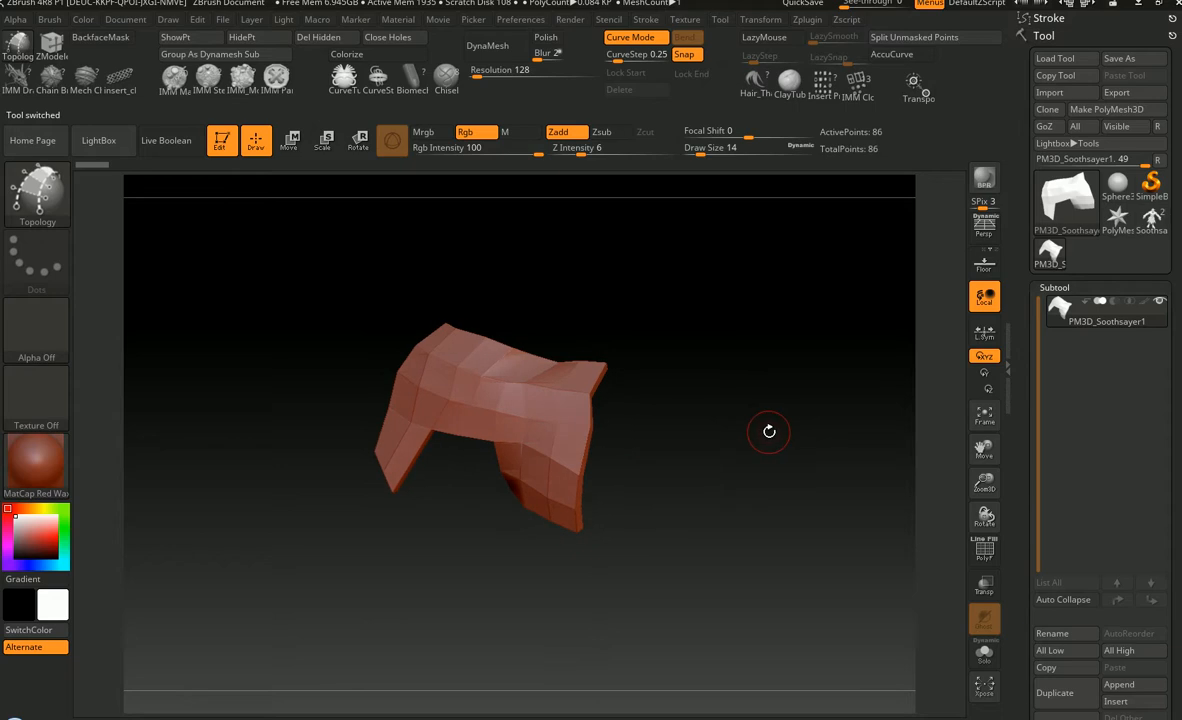
pyautogui.press('f')
pyautogui.click(1150, 220)
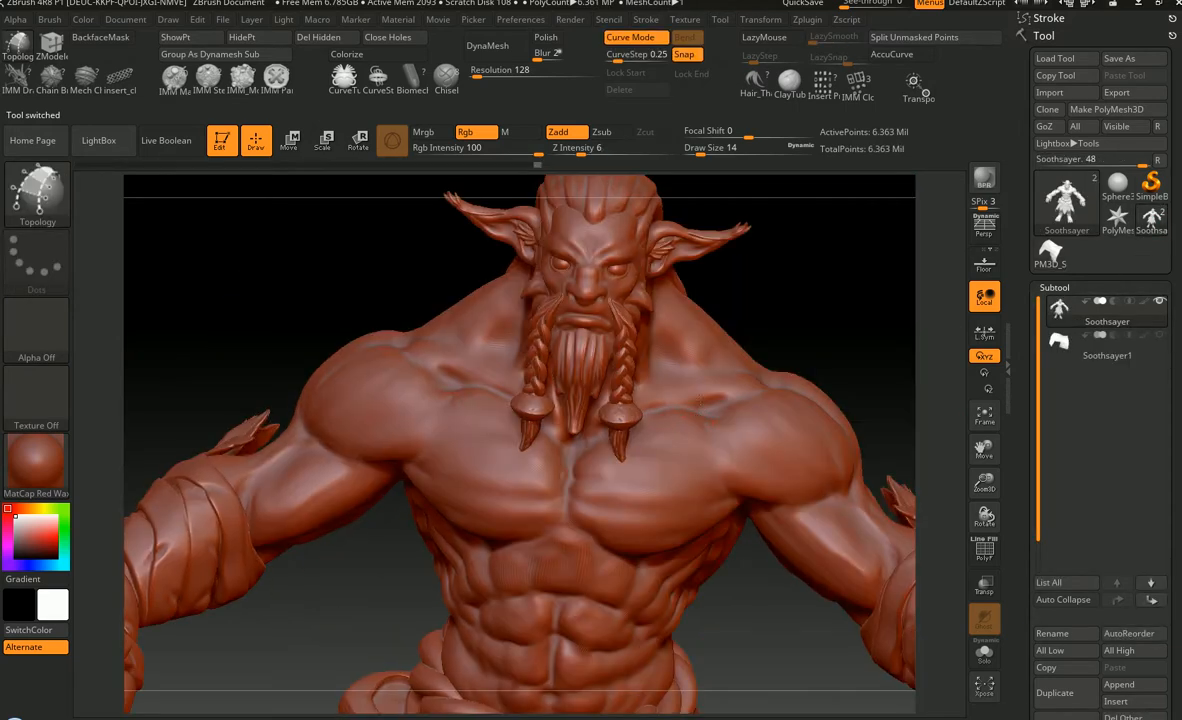
pyautogui.moveTo(644, 386)
pyautogui.mouseDown(button='right')
pyautogui.moveTo(660, 392)
pyautogui.moveTo(700, 300)
pyautogui.mouseUp(button='right')
pyautogui.moveTo(738, 430)
pyautogui.keyDown('alt'); pyautogui.mouseDown(button='right')
pyautogui.moveTo(640, 388)
pyautogui.moveTo(660, 305)
pyautogui.mouseUp(button='right'); pyautogui.keyUp('alt')
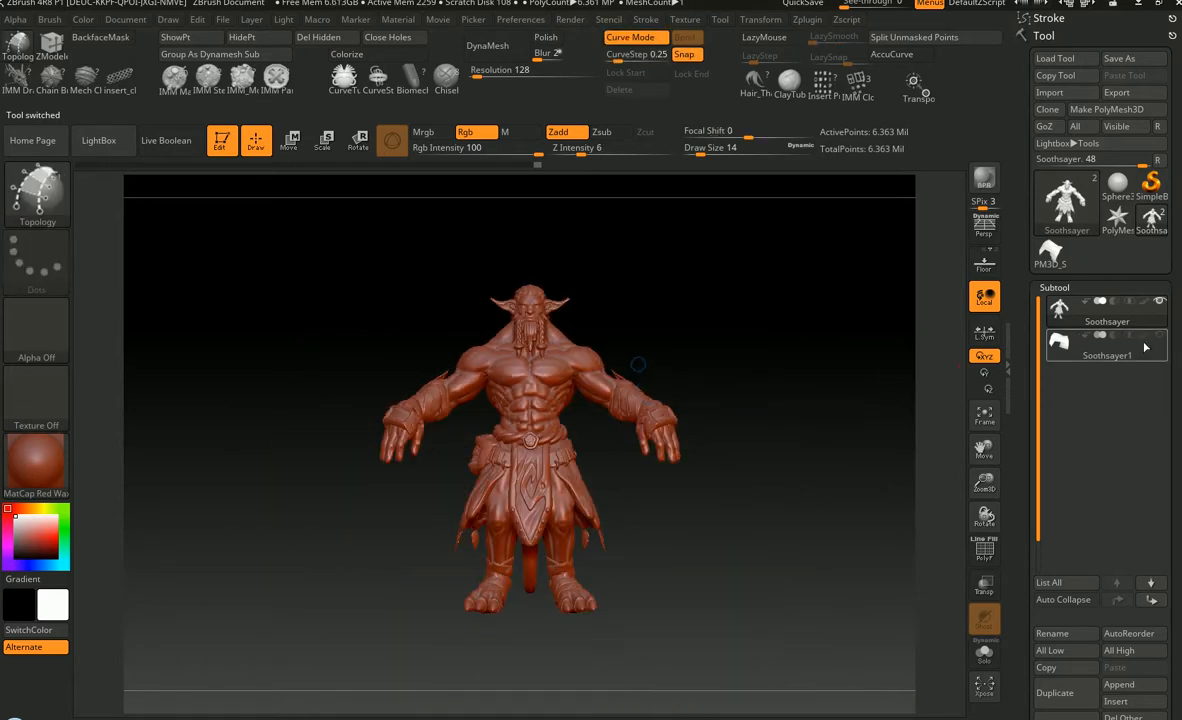
# - Switch the active tool to a ZSphere and scale it down to a small ball
pyautogui.click(1128, 199)
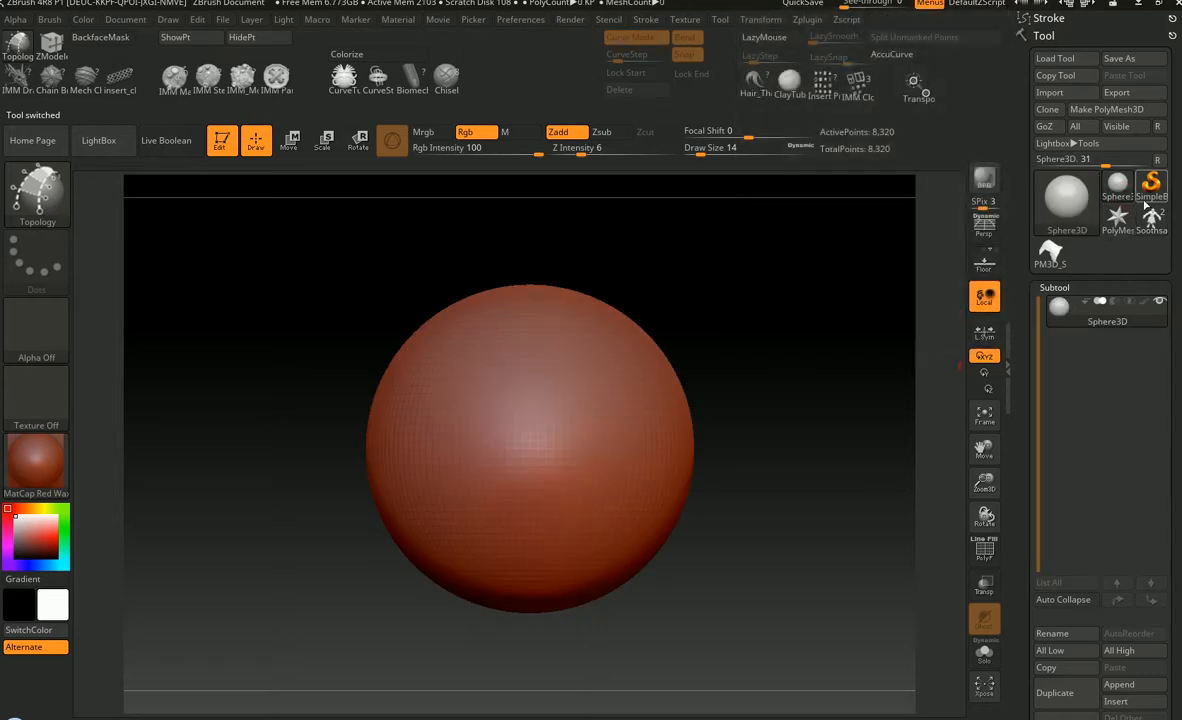
pyautogui.click(1124, 191)
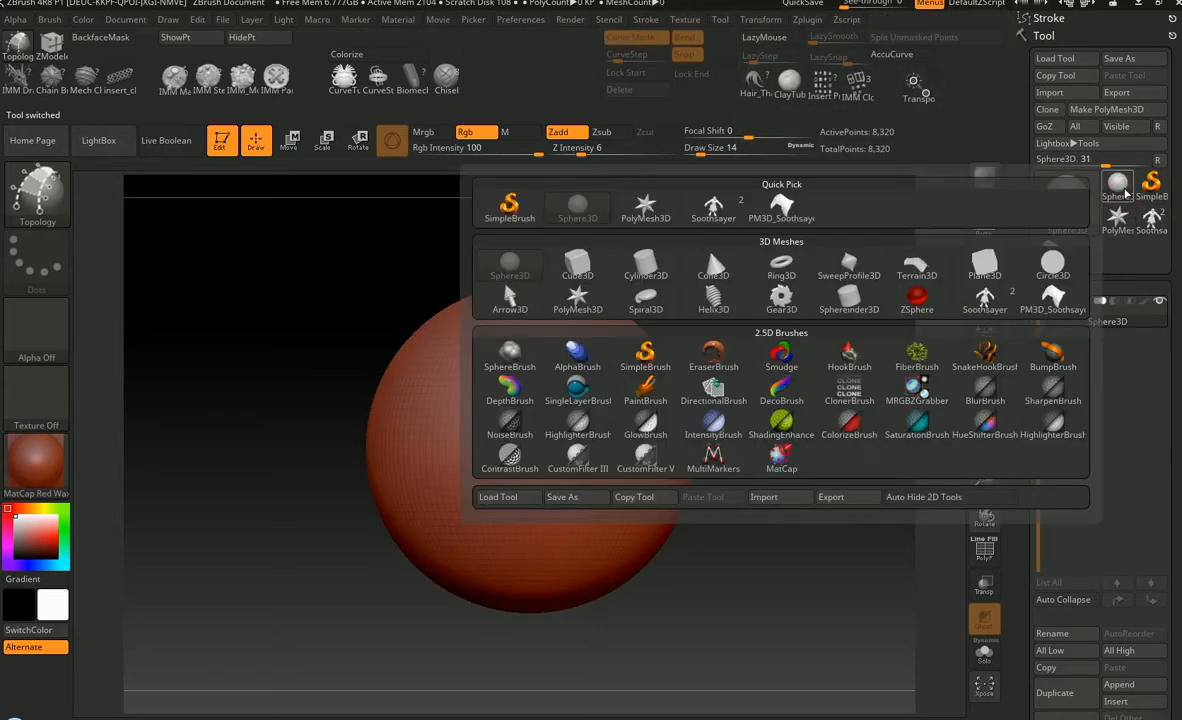
pyautogui.moveTo(918, 312)
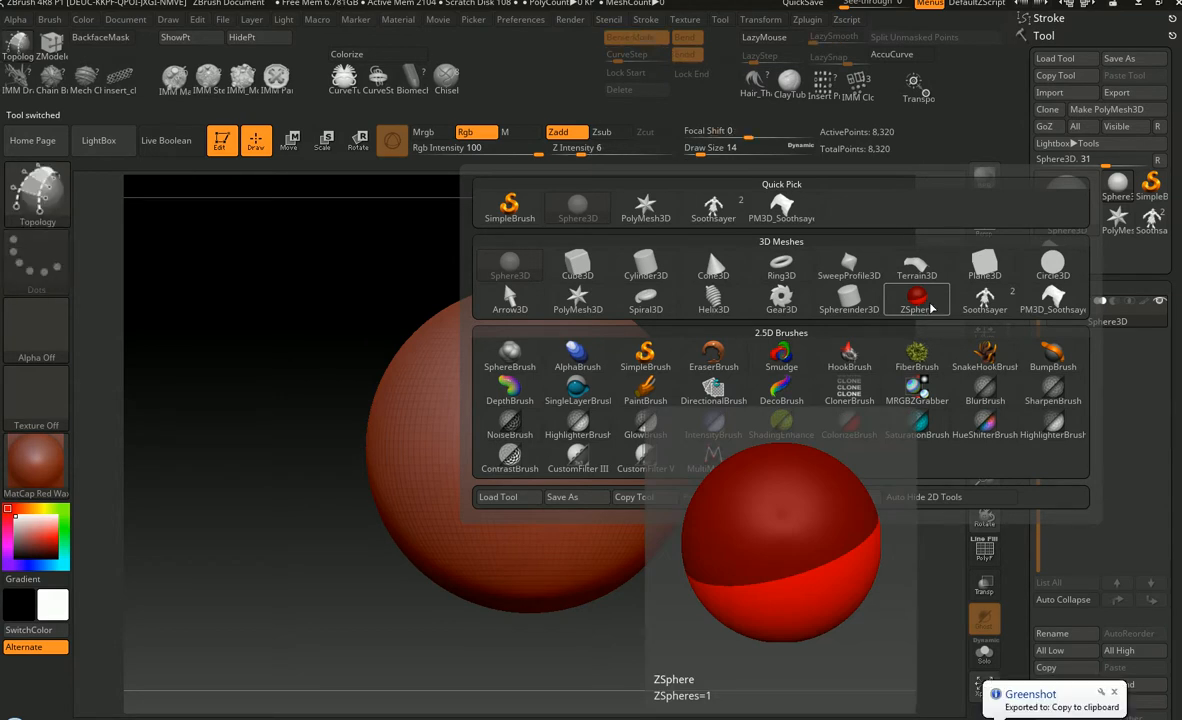
pyautogui.click(918, 308)
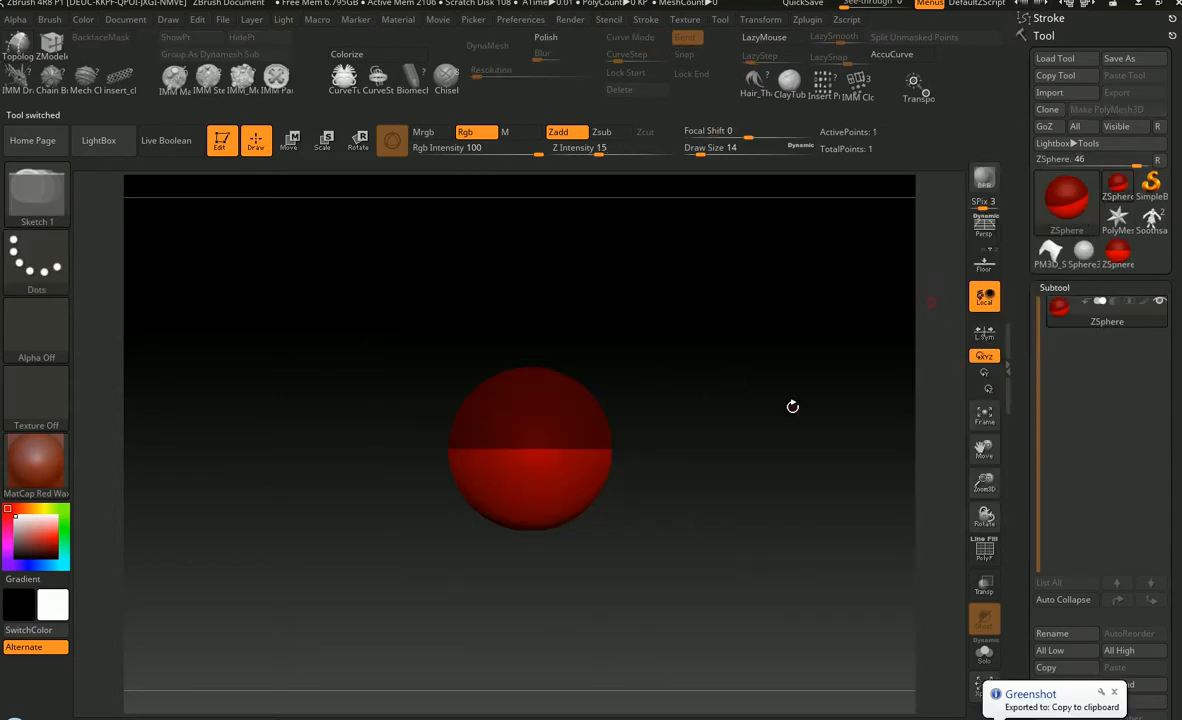
pyautogui.click(326, 143)
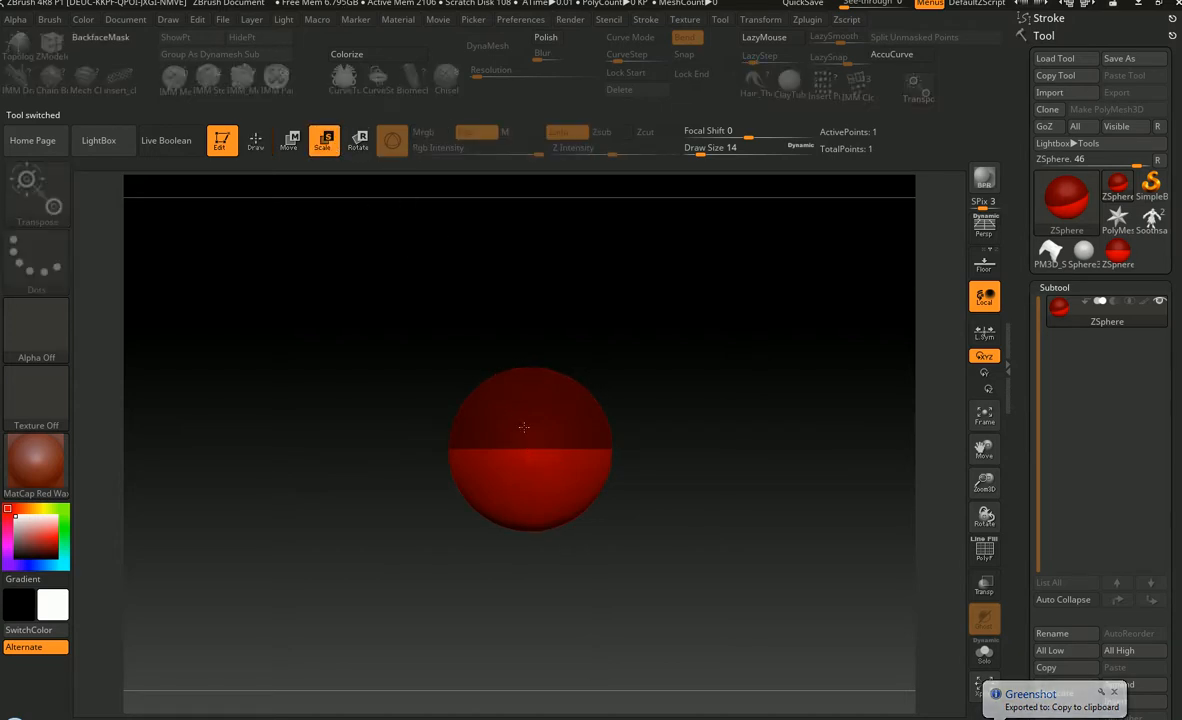
pyautogui.moveTo(522, 427); pyautogui.dragTo(264, 222)
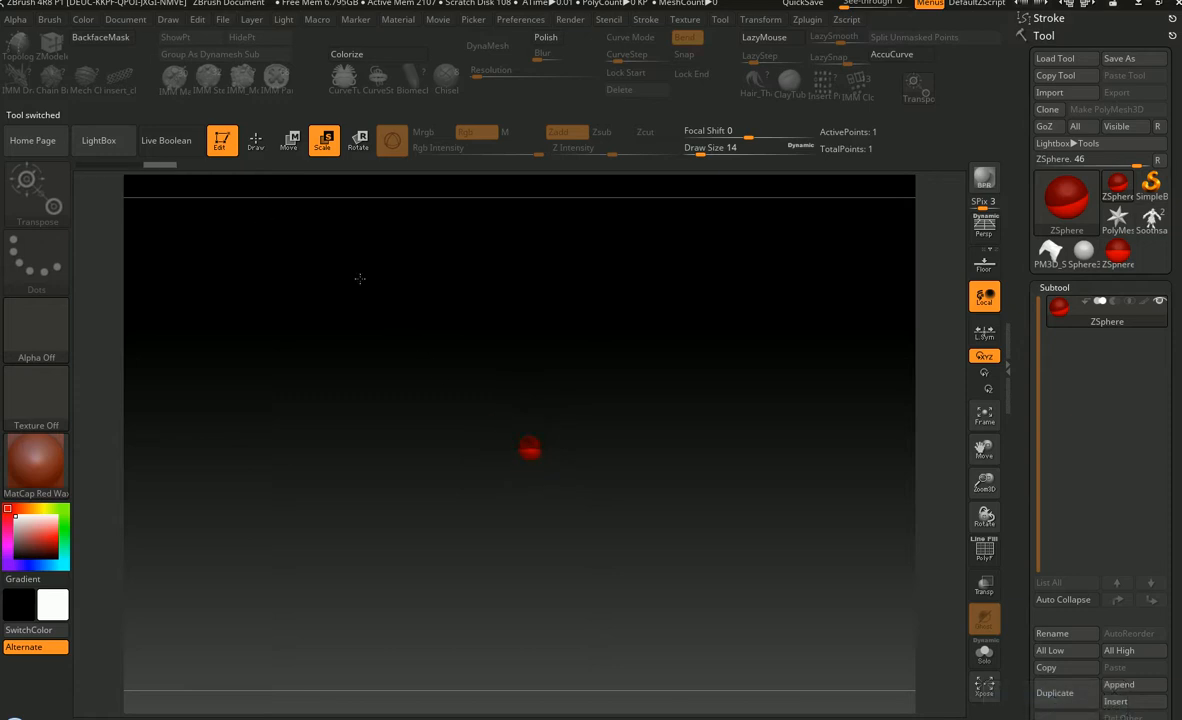
# - In the ZSphere's Rigging settings, select the Soothsayer as the mesh to bind
pyautogui.scroll(-5, 1170, 475)
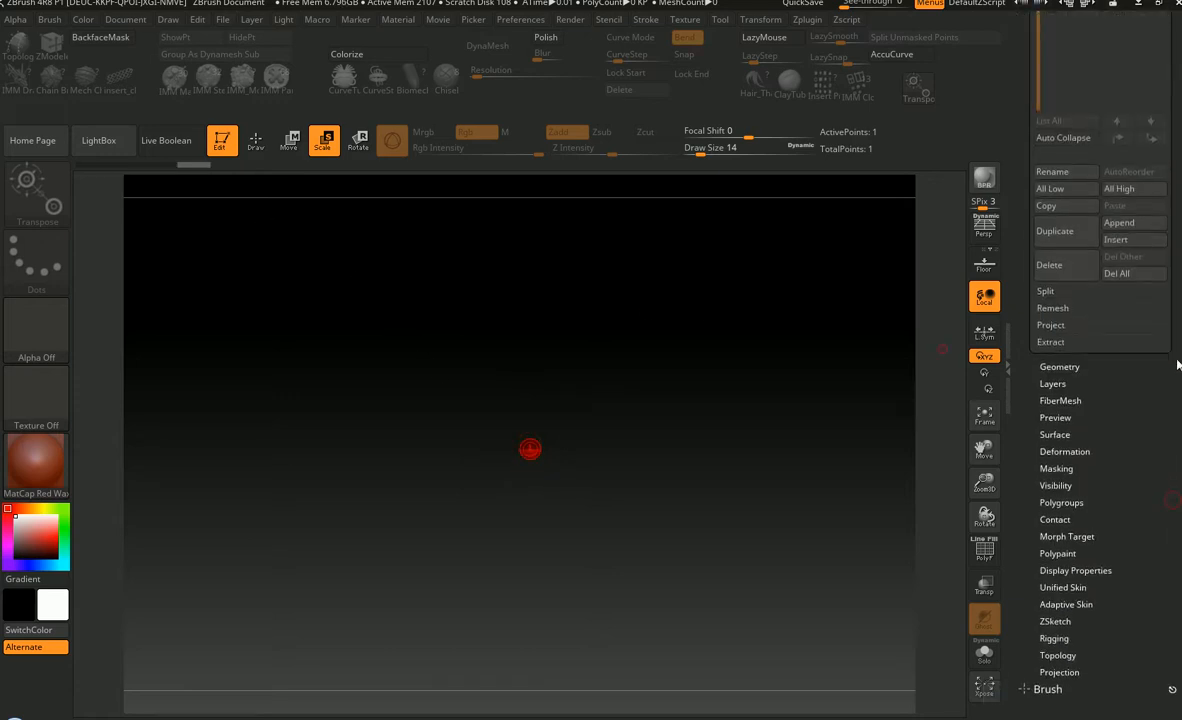
pyautogui.scroll(-5, 1176, 360)
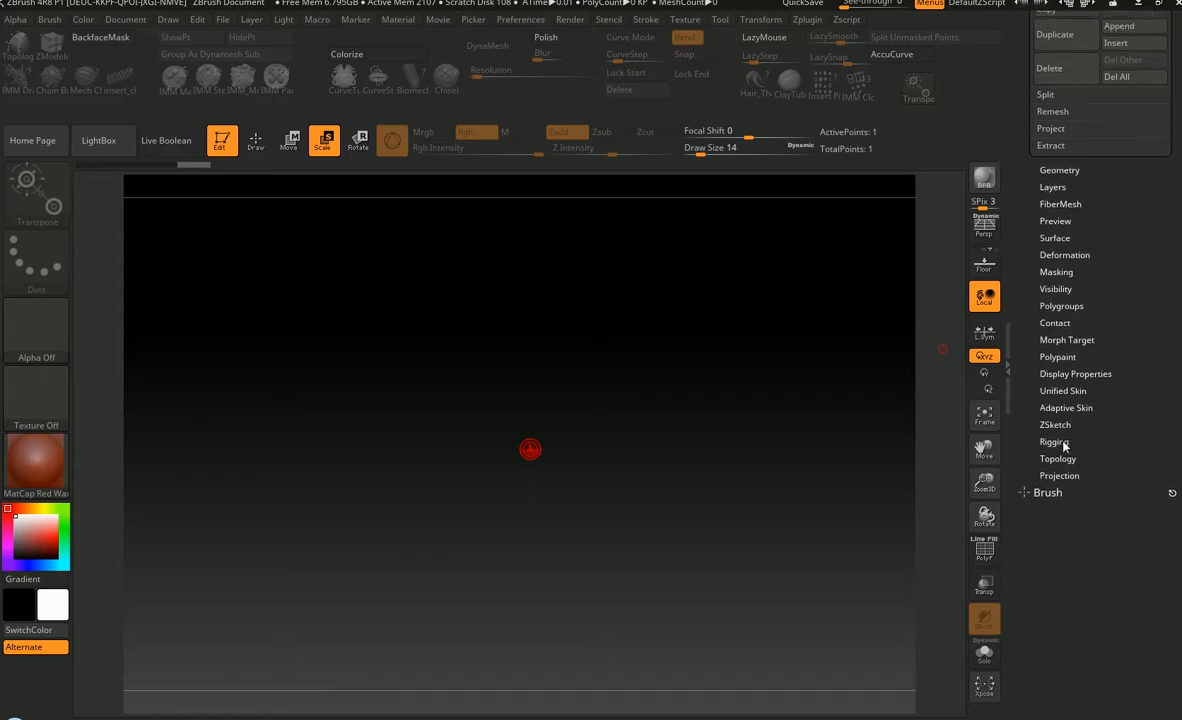
pyautogui.click(1062, 441)
pyautogui.moveTo(1125, 315); pyautogui.dragTo(1130, 474)
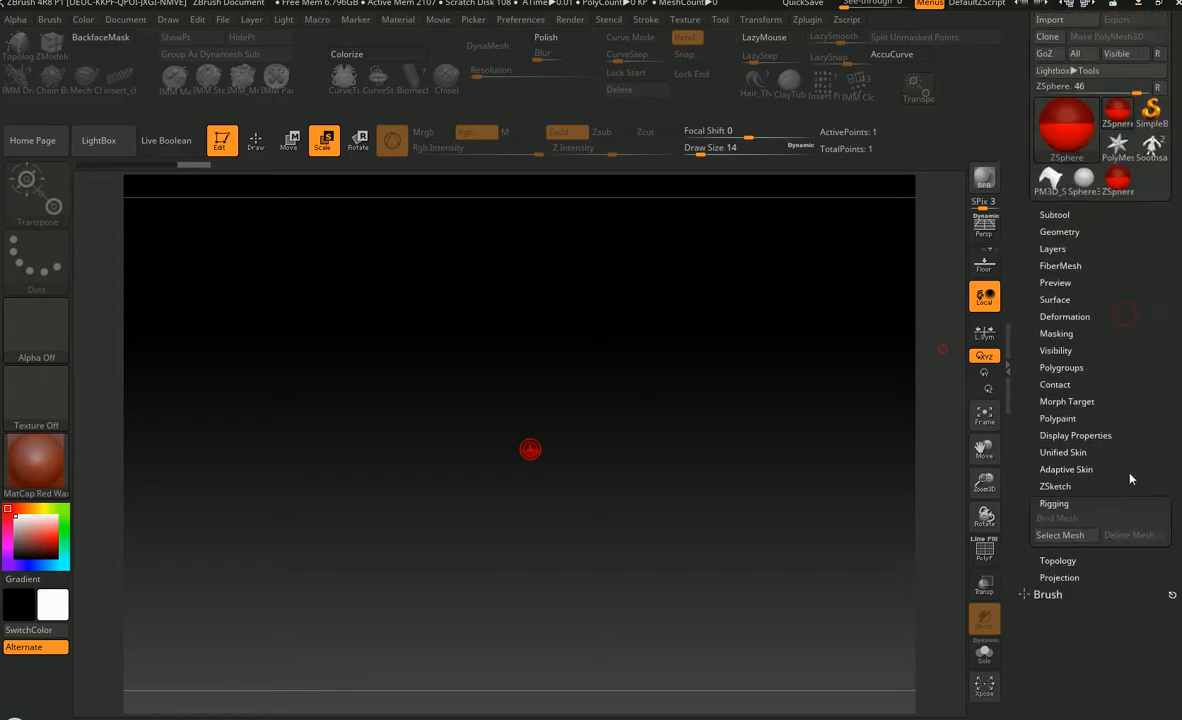
pyautogui.click(1083, 538)
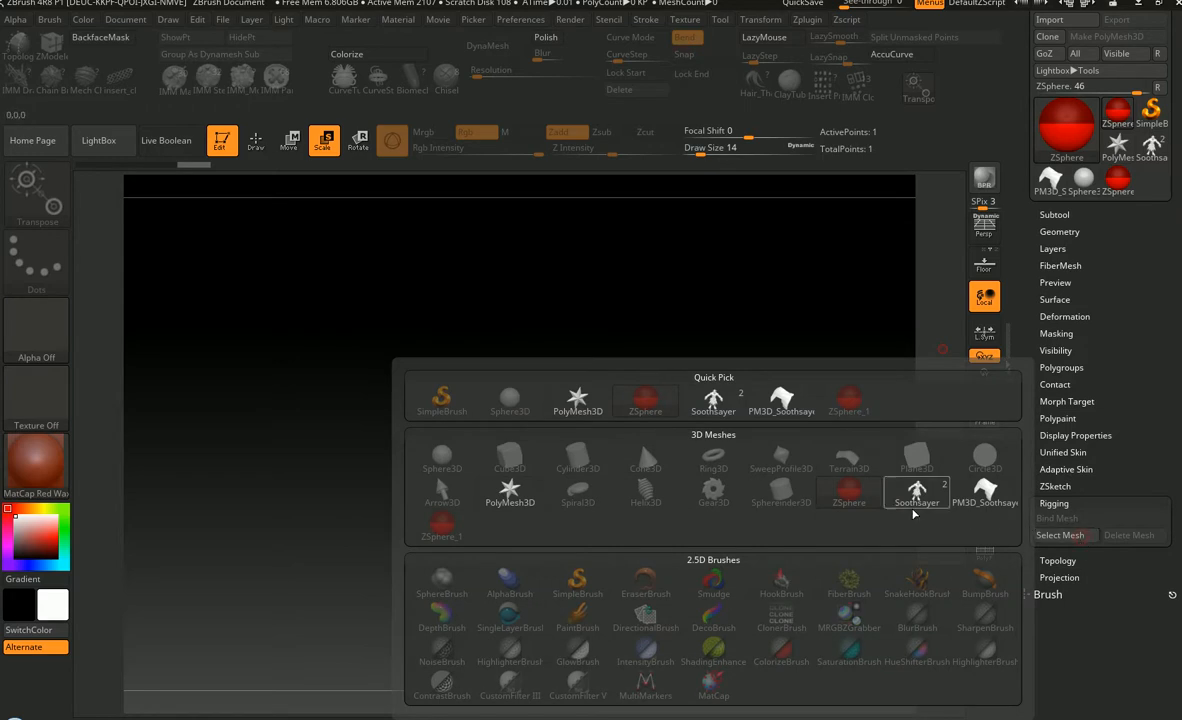
pyautogui.moveTo(732, 413)
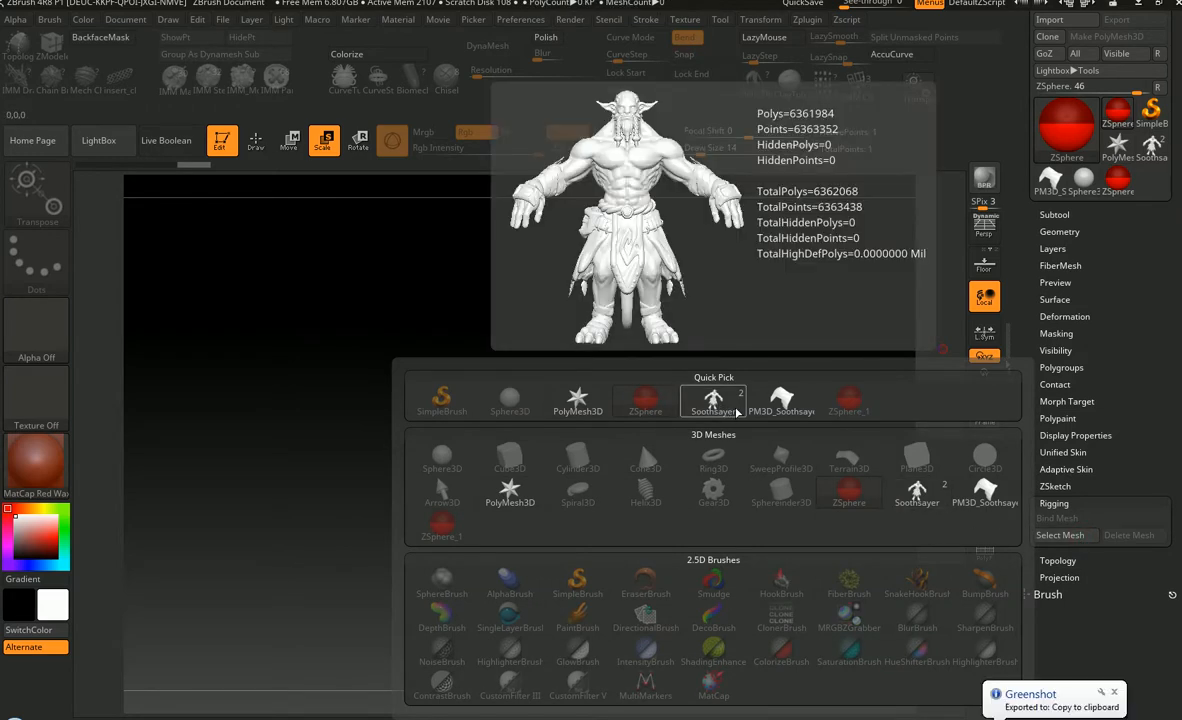
pyautogui.click(737, 412)
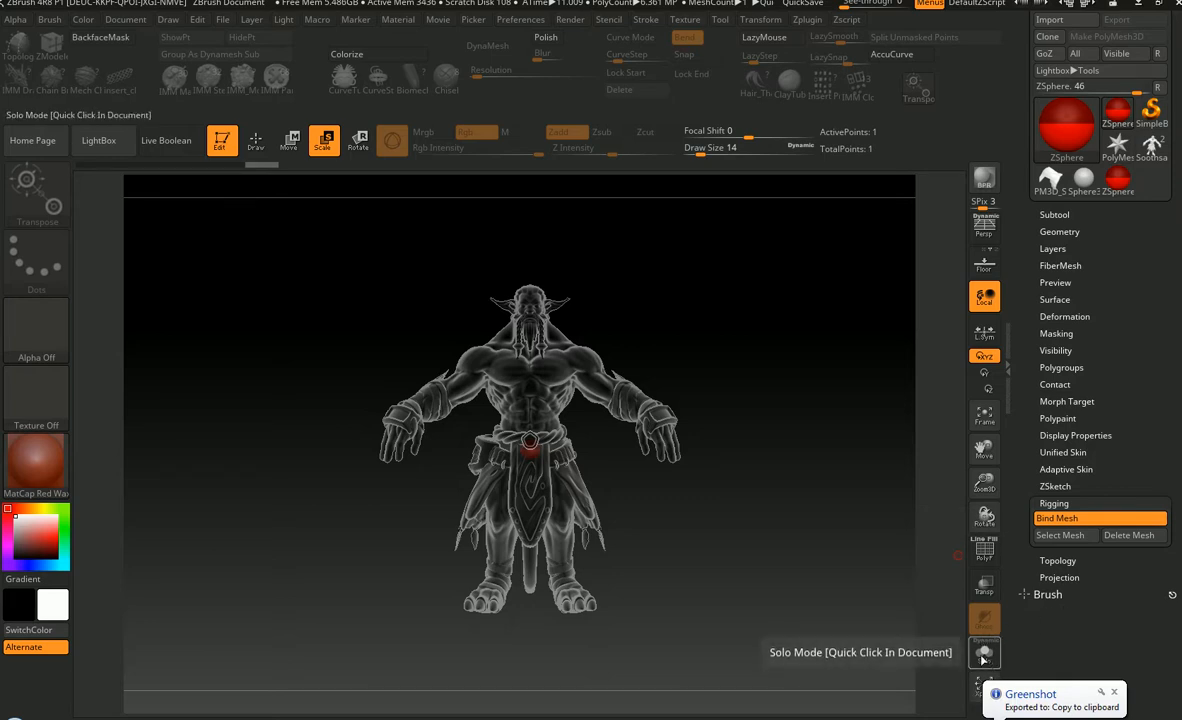
# - In the ZSphere's Topology settings, select the PM3D_Soothsayer1 patch as the topology mesh
pyautogui.click(1058, 561)
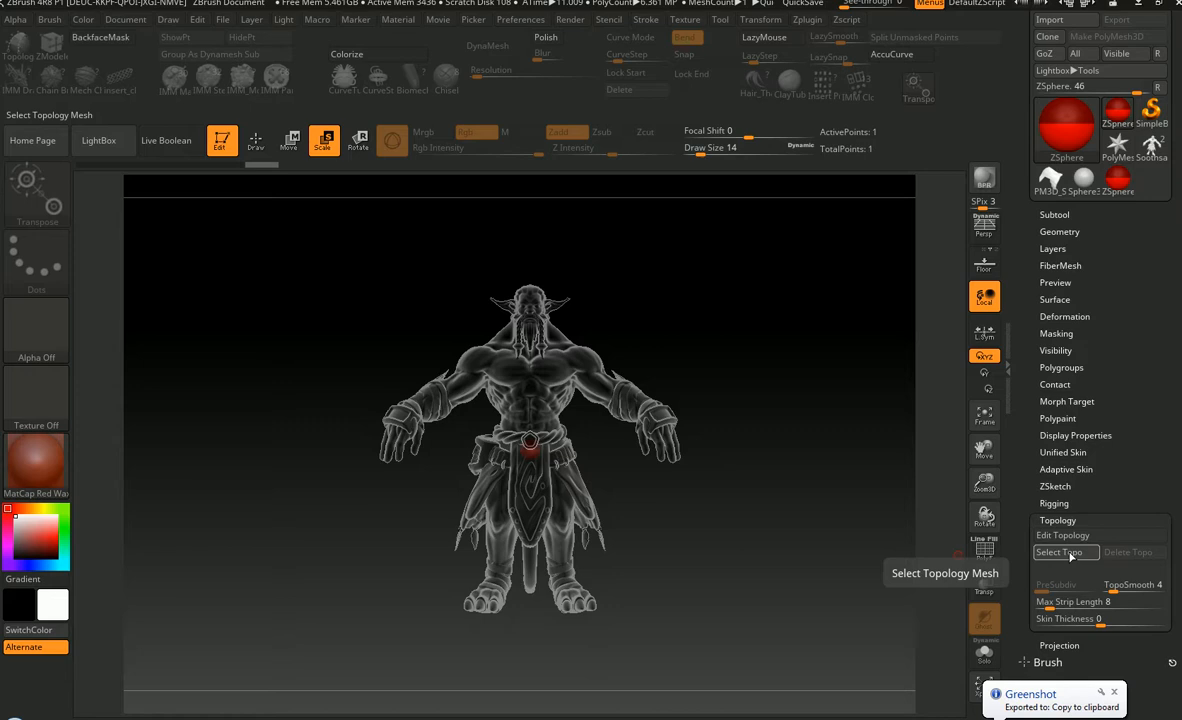
pyautogui.moveTo(1049, 178)
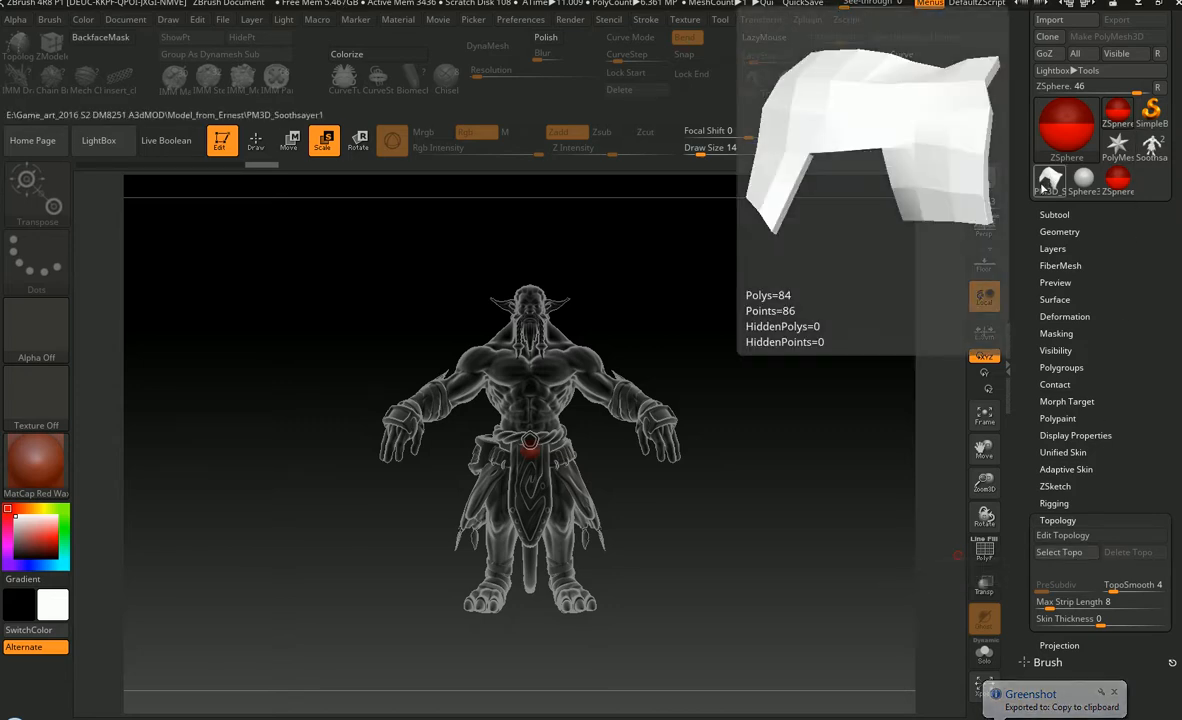
pyautogui.click(1087, 556)
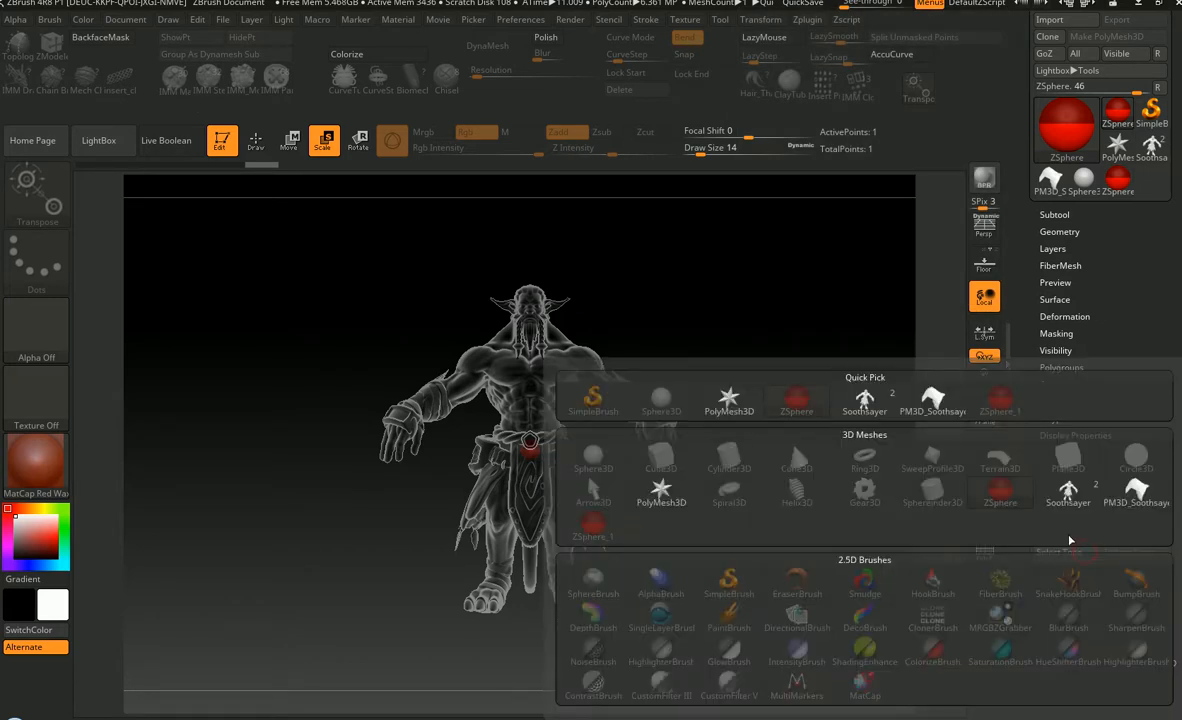
pyautogui.click(953, 412)
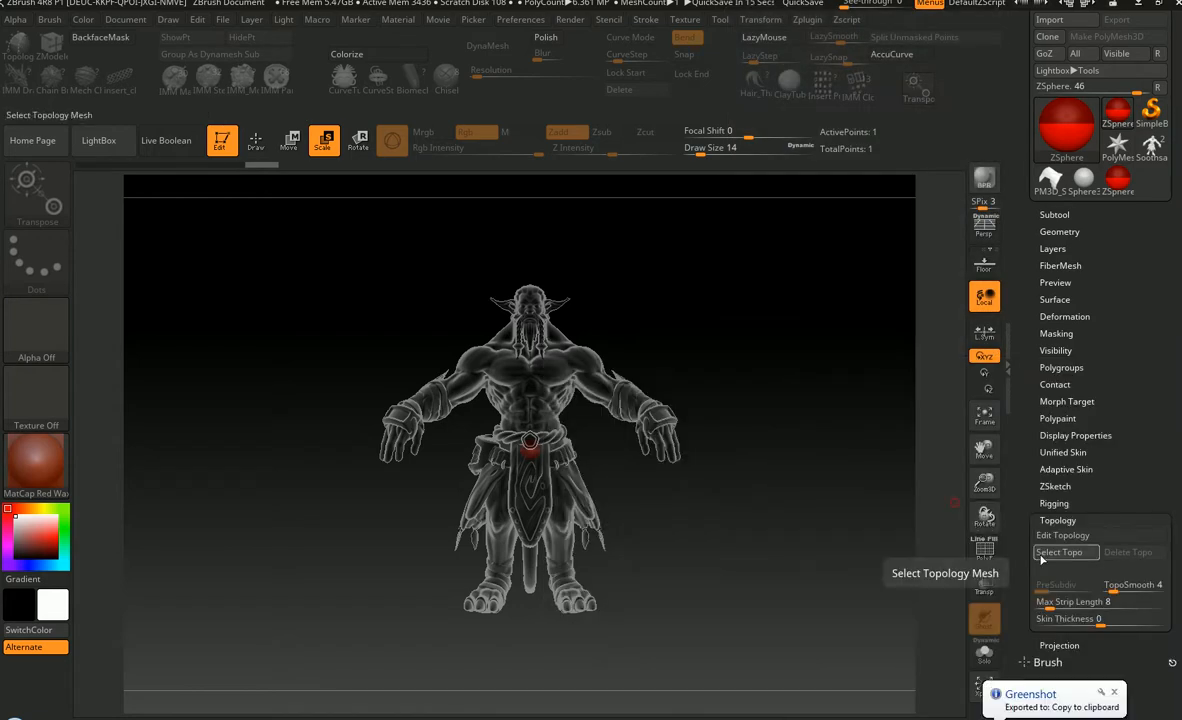
pyautogui.click(1042, 556)
pyautogui.moveTo(782, 400)
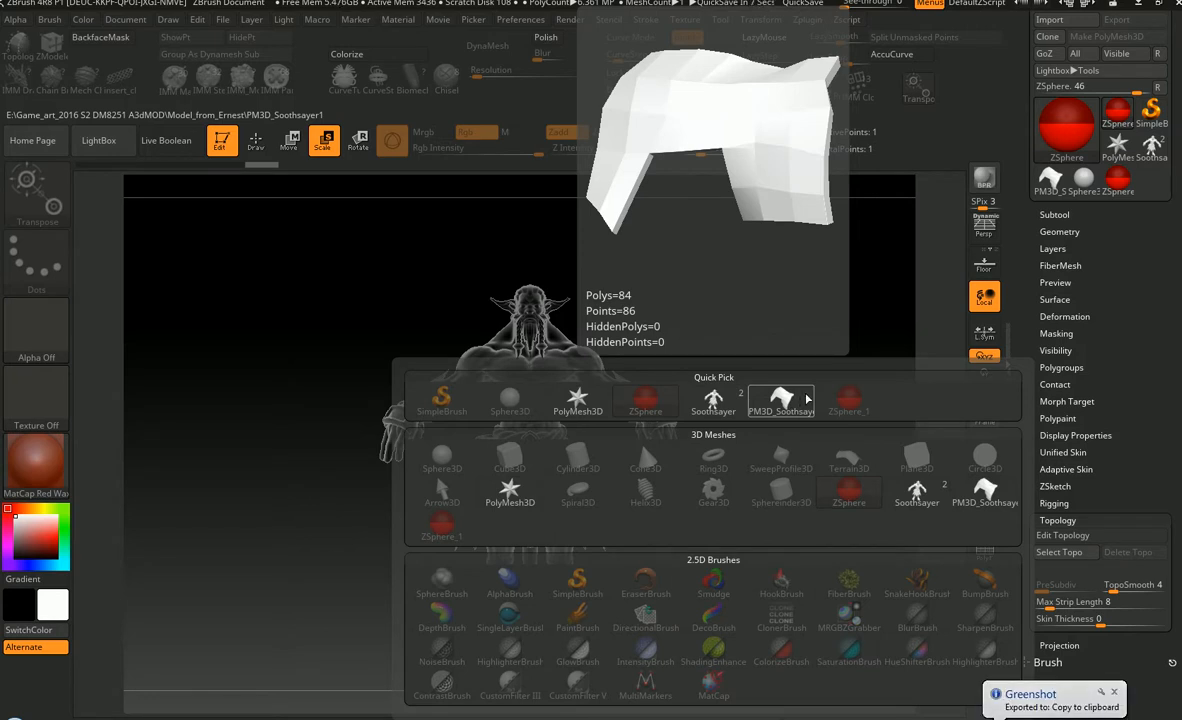
pyautogui.click(807, 399)
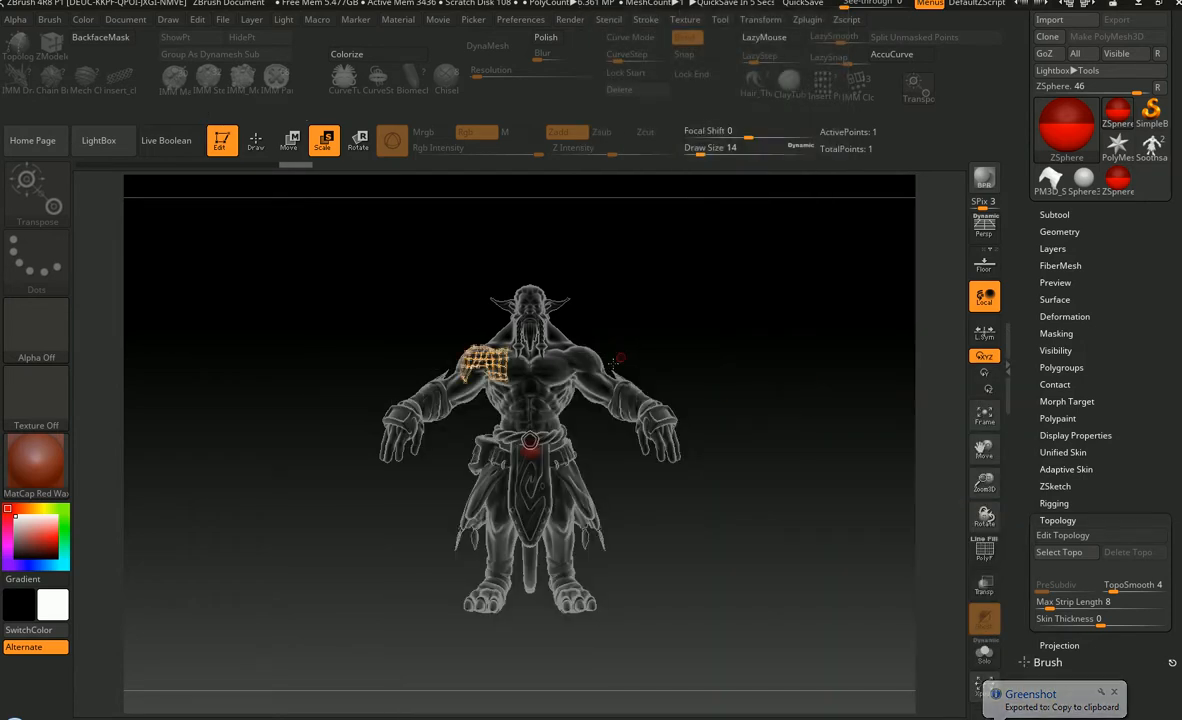
# - Examine up close how the orange topology wireframe sits over the Soothsayer's shoulder and chest
pyautogui.moveTo(607, 330)
pyautogui.keyDown('alt'); pyautogui.mouseDown(button='right')
pyautogui.moveTo(654, 376)
pyautogui.moveTo(666, 440)
pyautogui.moveTo(686, 343)
pyautogui.mouseUp(button='right'); pyautogui.keyUp('alt')
pyautogui.moveTo(686, 343)
pyautogui.keyDown('alt'); pyautogui.mouseDown(button='right')
pyautogui.moveTo(733, 528)
pyautogui.moveTo(573, 409)
pyautogui.mouseUp(button='right'); pyautogui.keyUp('alt')
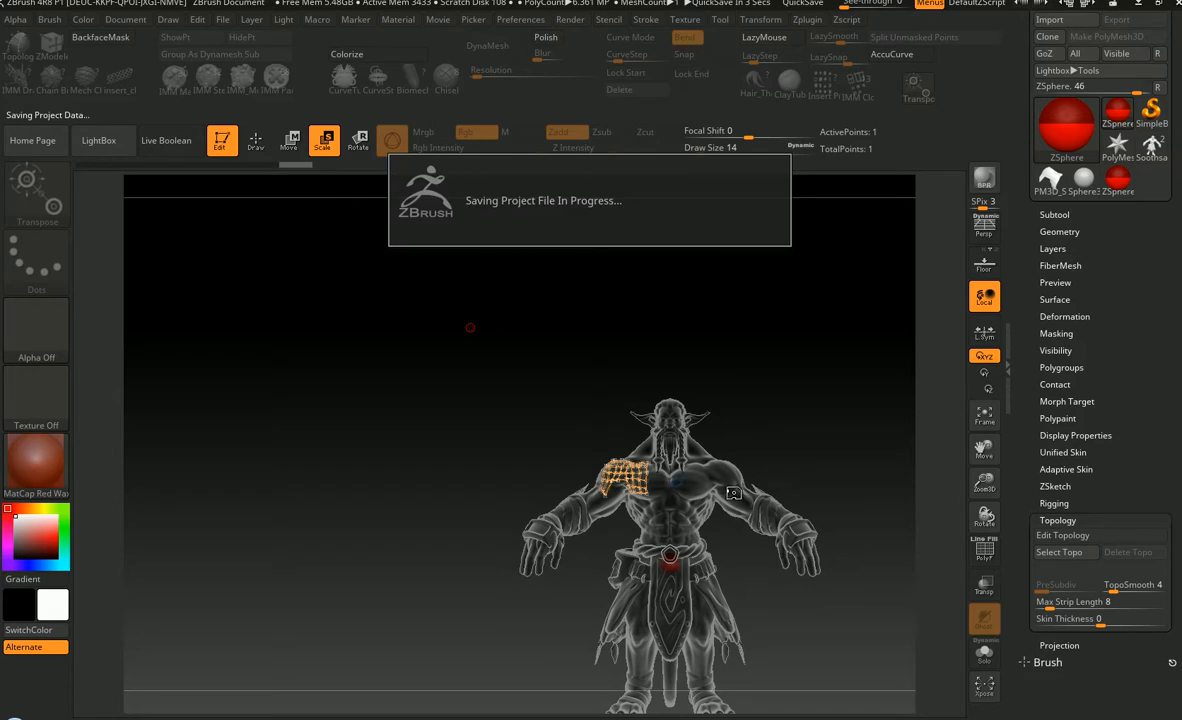
pyautogui.keyDown('alt'); pyautogui.moveTo(730, 497); pyautogui.dragTo(607, 351, button='right'); pyautogui.keyUp('alt')
pyautogui.keyDown('alt'); pyautogui.moveTo(607, 351); pyautogui.dragTo(474, 331, button='right'); pyautogui.keyUp('alt')
pyautogui.keyDown('ctrl'); pyautogui.moveTo(752, 541); pyautogui.dragTo(748, 615, button='right'); pyautogui.keyUp('ctrl')
pyautogui.keyDown('alt'); pyautogui.moveTo(575, 350); pyautogui.dragTo(610, 470, button='right'); pyautogui.keyUp('alt')
pyautogui.moveTo(500, 373)
pyautogui.keyDown('ctrl'); pyautogui.mouseDown(button='right')
pyautogui.moveTo(527, 352)
pyautogui.moveTo(530, 328)
pyautogui.mouseUp(button='right'); pyautogui.keyUp('ctrl')
pyautogui.keyDown('alt'); pyautogui.moveTo(526, 353); pyautogui.dragTo(547, 405, button='right'); pyautogui.keyUp('alt')
pyautogui.keyDown('ctrl'); pyautogui.moveTo(630, 402); pyautogui.dragTo(641, 450, button='right'); pyautogui.keyUp('ctrl')
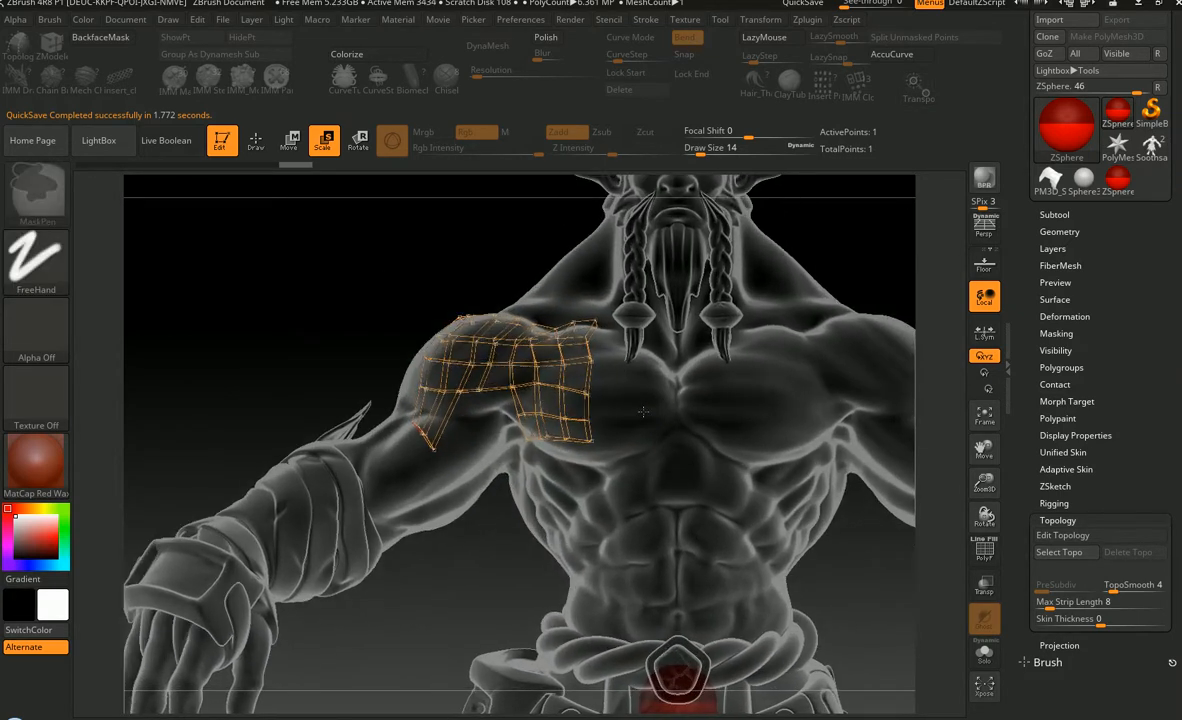
pyautogui.moveTo(628, 393)
pyautogui.keyDown('alt'); pyautogui.mouseDown(button='right')
pyautogui.moveTo(644, 451)
pyautogui.moveTo(630, 411)
pyautogui.moveTo(617, 425)
pyautogui.mouseUp(button='right'); pyautogui.keyUp('alt')
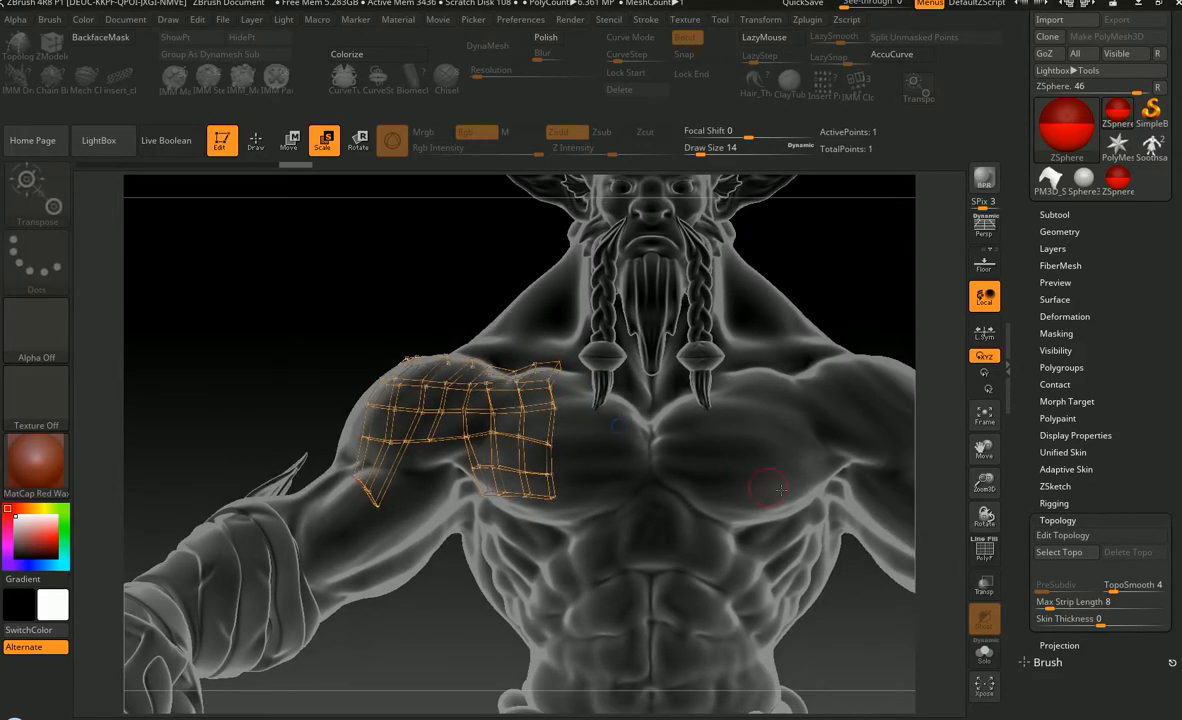
# - Enable Edit Topology and, in Draw mode, add a topology point near the patch's inner chest edge and select vertices along that edge
pyautogui.click(1090, 541)
pyautogui.moveTo(594, 444); pyautogui.dragTo(713, 463, button='right')
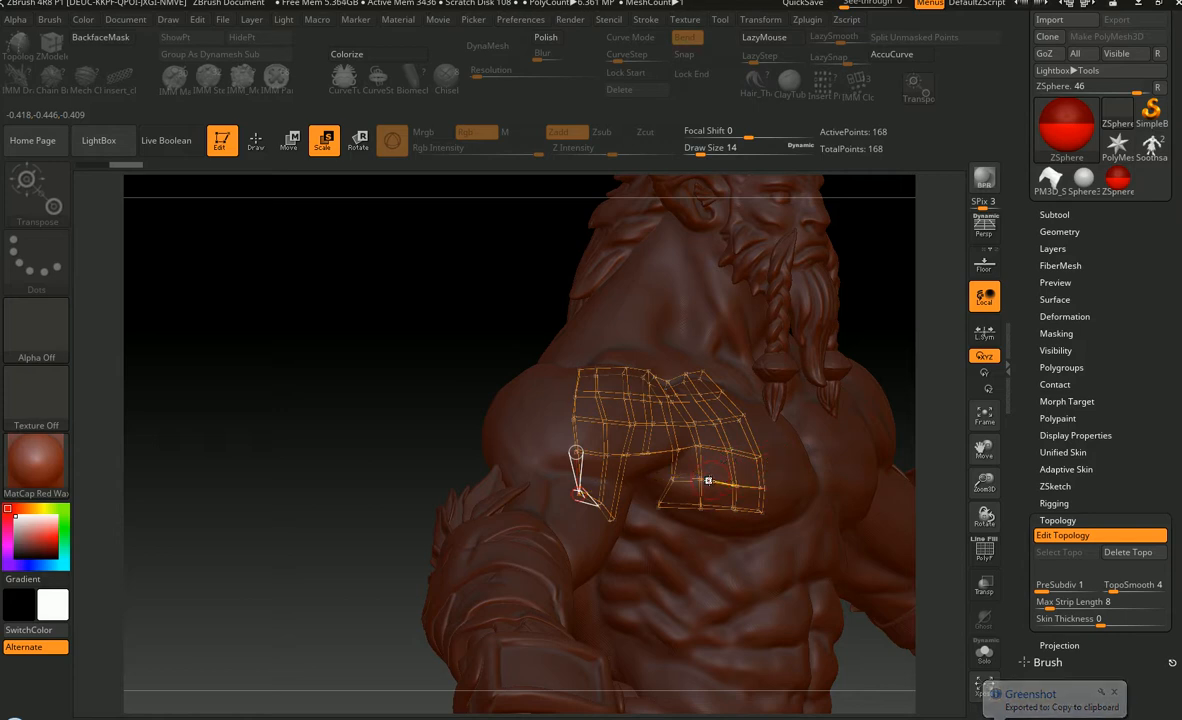
pyautogui.moveTo(708, 480)
pyautogui.mouseDown(button='right')
pyautogui.moveTo(675, 486)
pyautogui.moveTo(678, 498)
pyautogui.moveTo(705, 470)
pyautogui.moveTo(627, 425)
pyautogui.moveTo(615, 437)
pyautogui.moveTo(629, 452)
pyautogui.mouseUp(button='right')
pyautogui.click(256, 142)
pyautogui.click(627, 434)
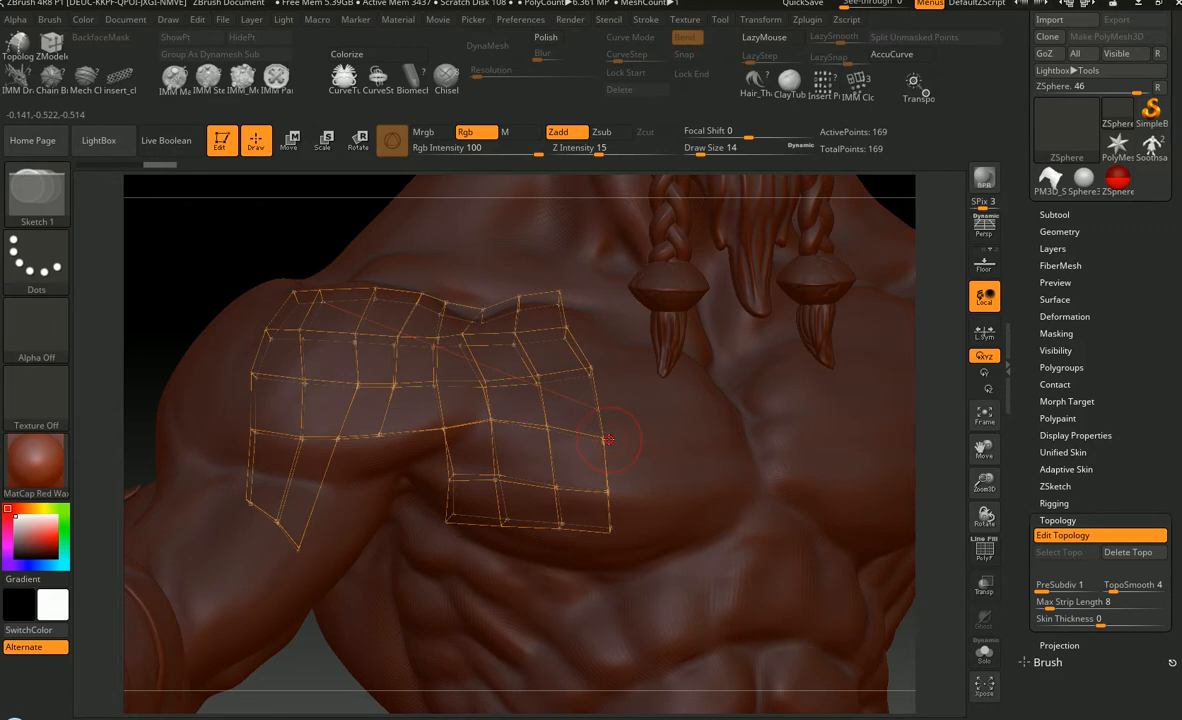
pyautogui.click(603, 439)
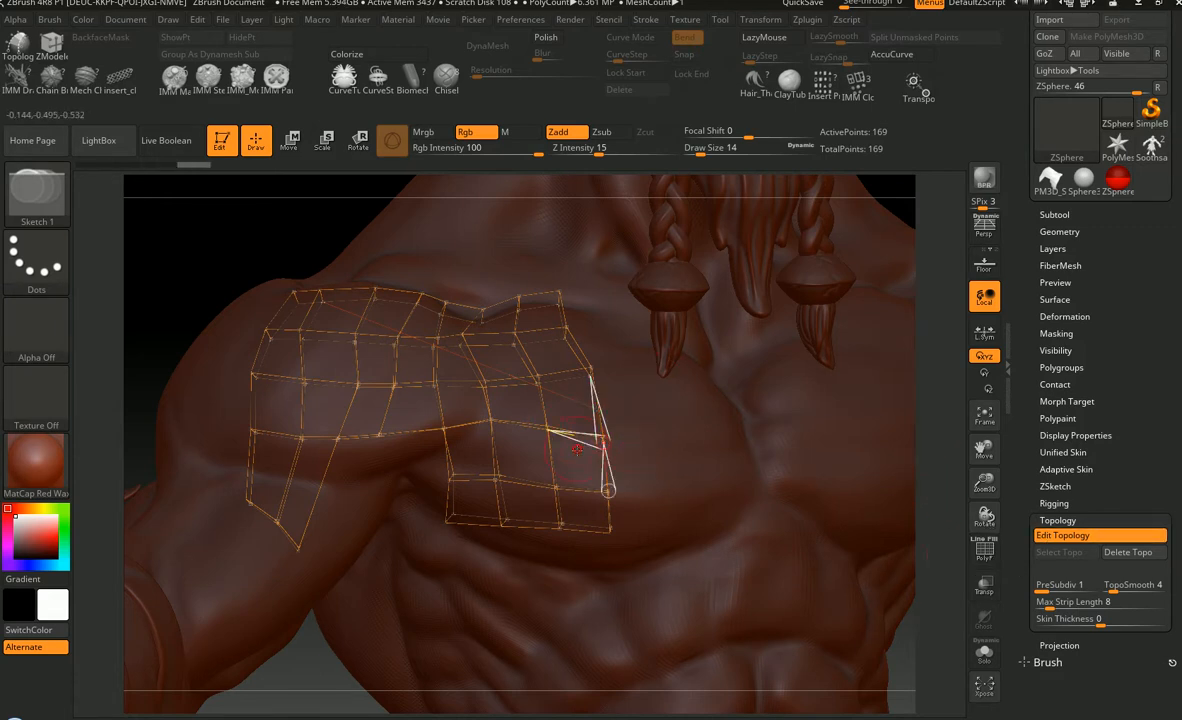
pyautogui.click(598, 437)
pyautogui.click(601, 438)
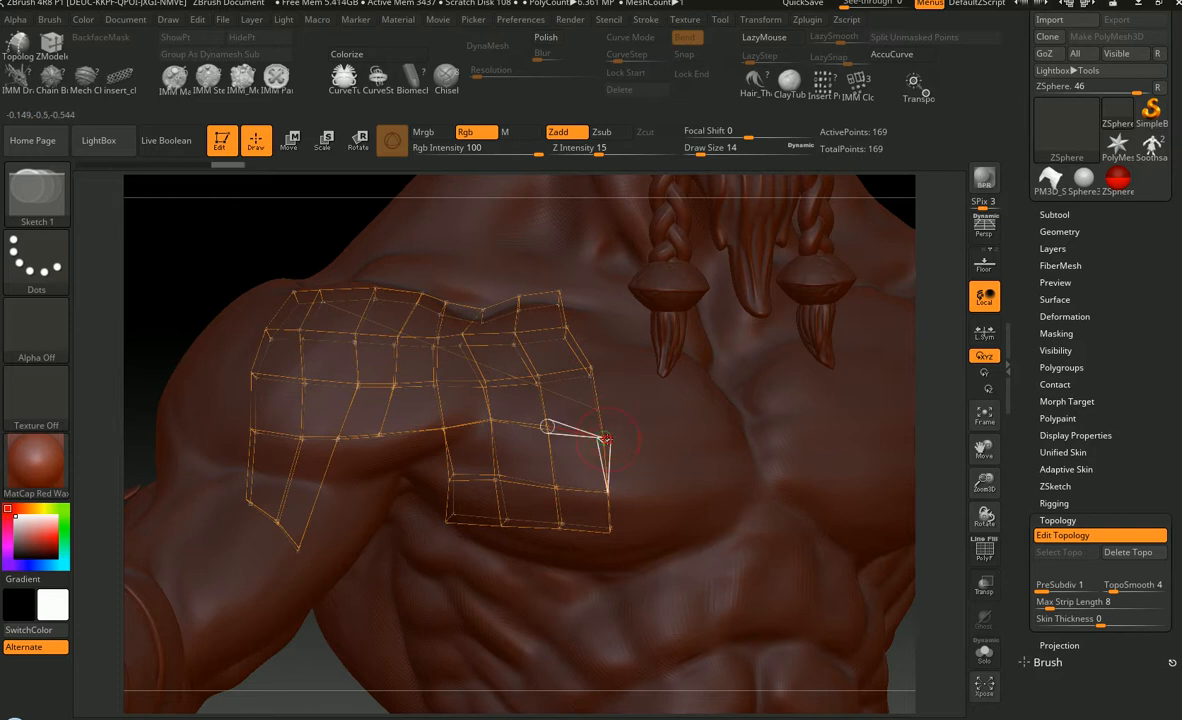
pyautogui.moveTo(645, 436); pyautogui.dragTo(591, 447, button='right')
# - Keep the Sketch 1 brush and add topology points on the lower part of the patch's inner chest edge
pyautogui.click(42, 188)
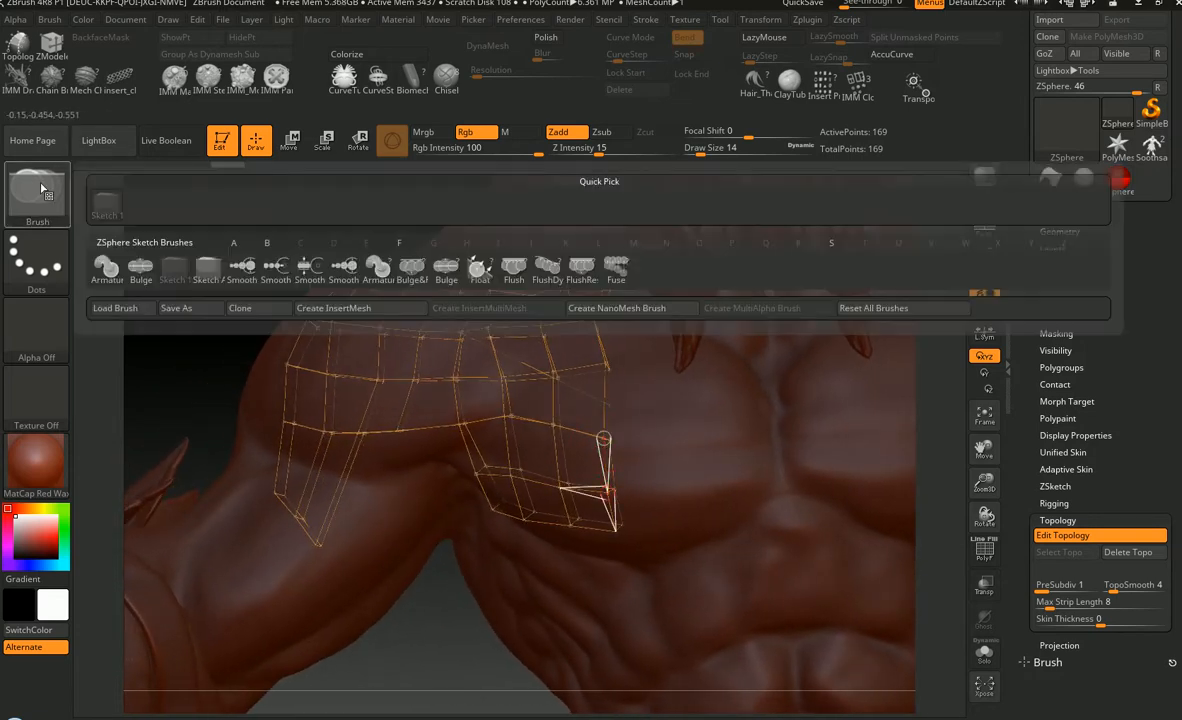
pyautogui.click(106, 205)
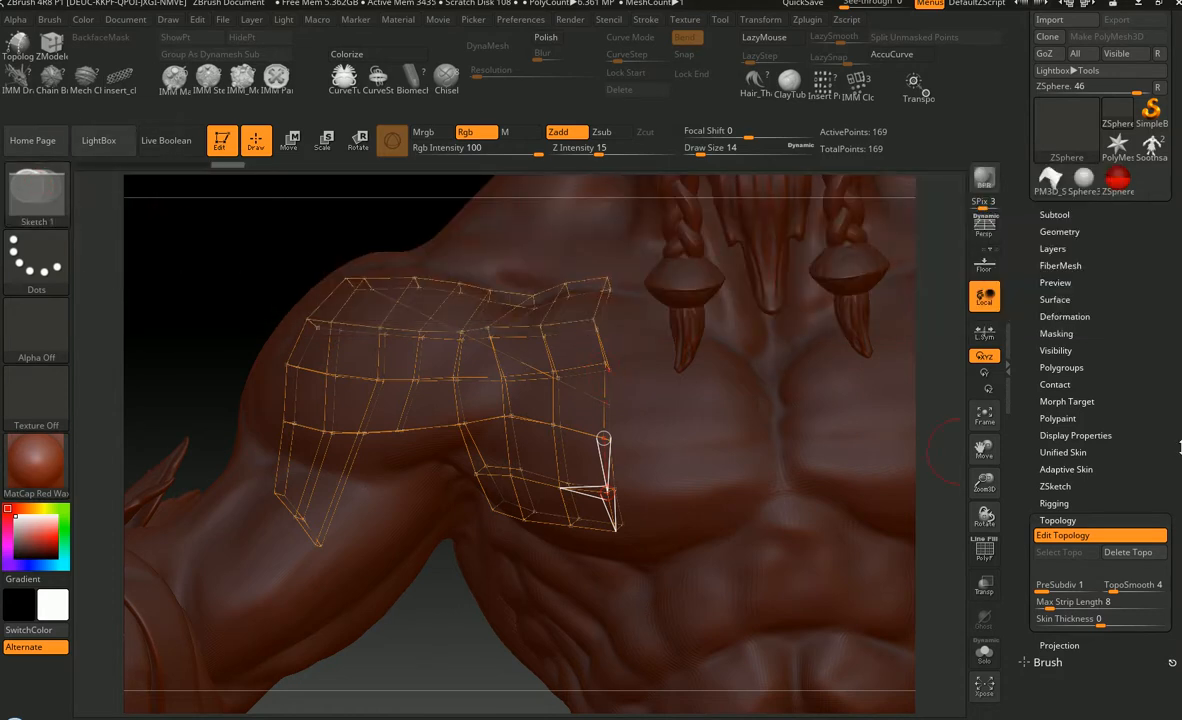
pyautogui.click(1095, 215)
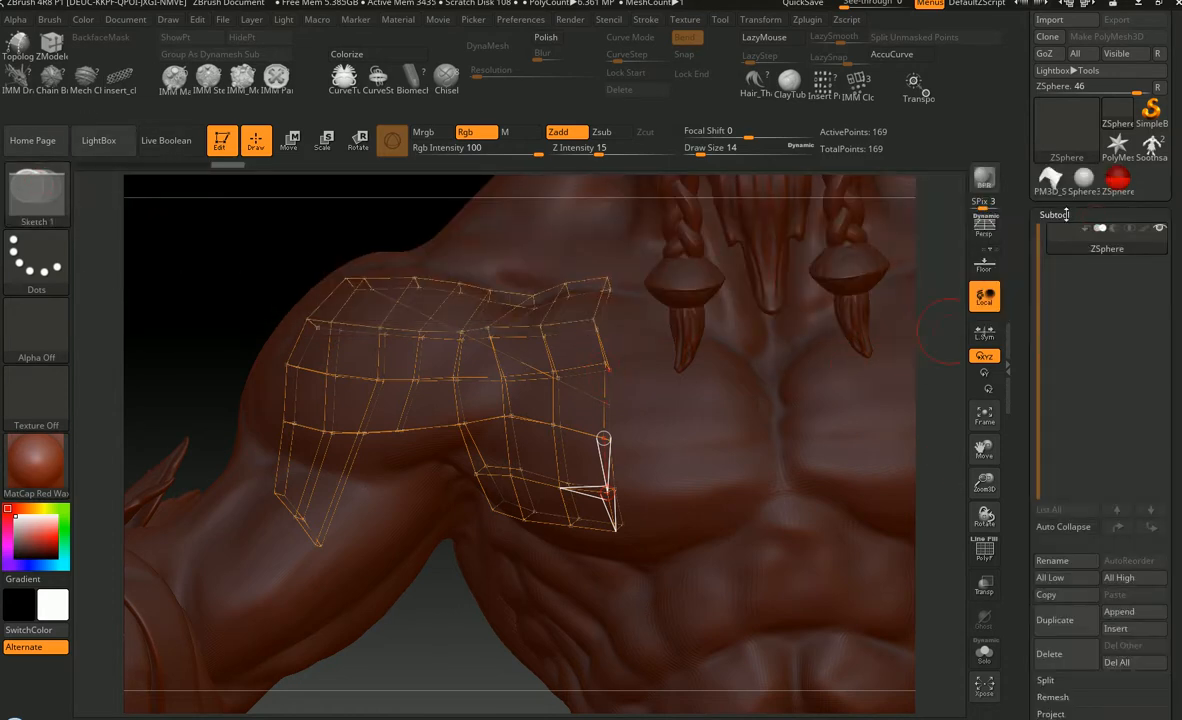
pyautogui.click(1066, 214)
pyautogui.click(1062, 520)
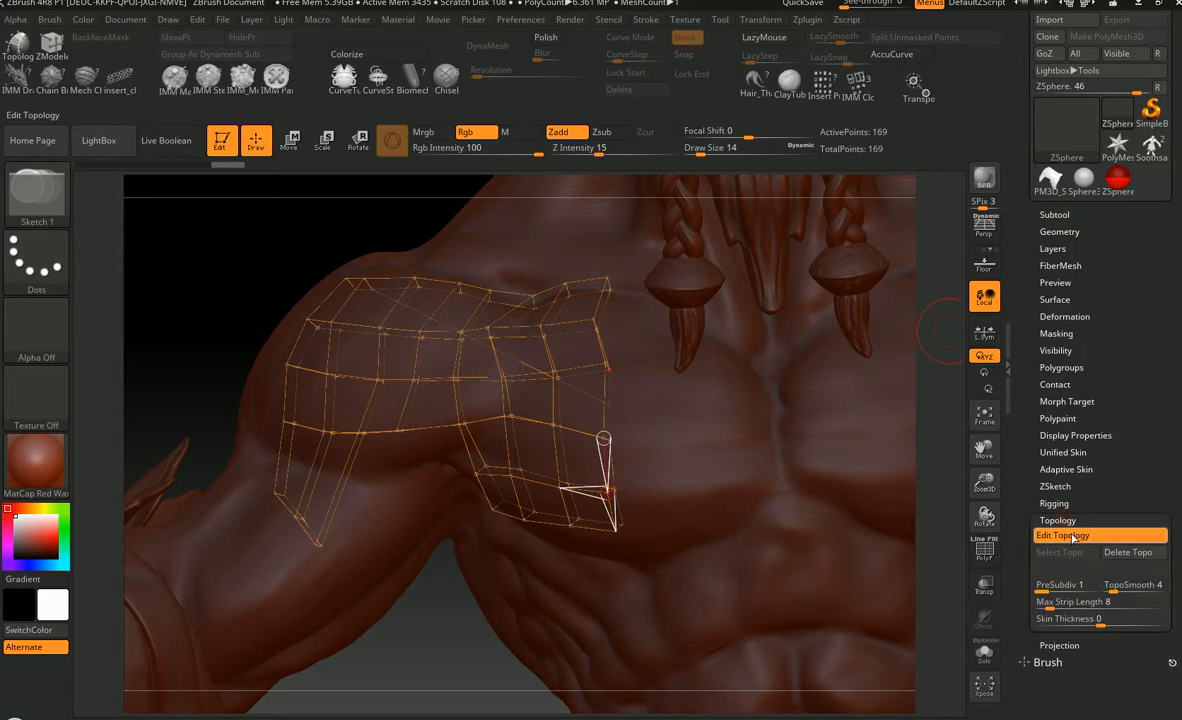
pyautogui.click(607, 480)
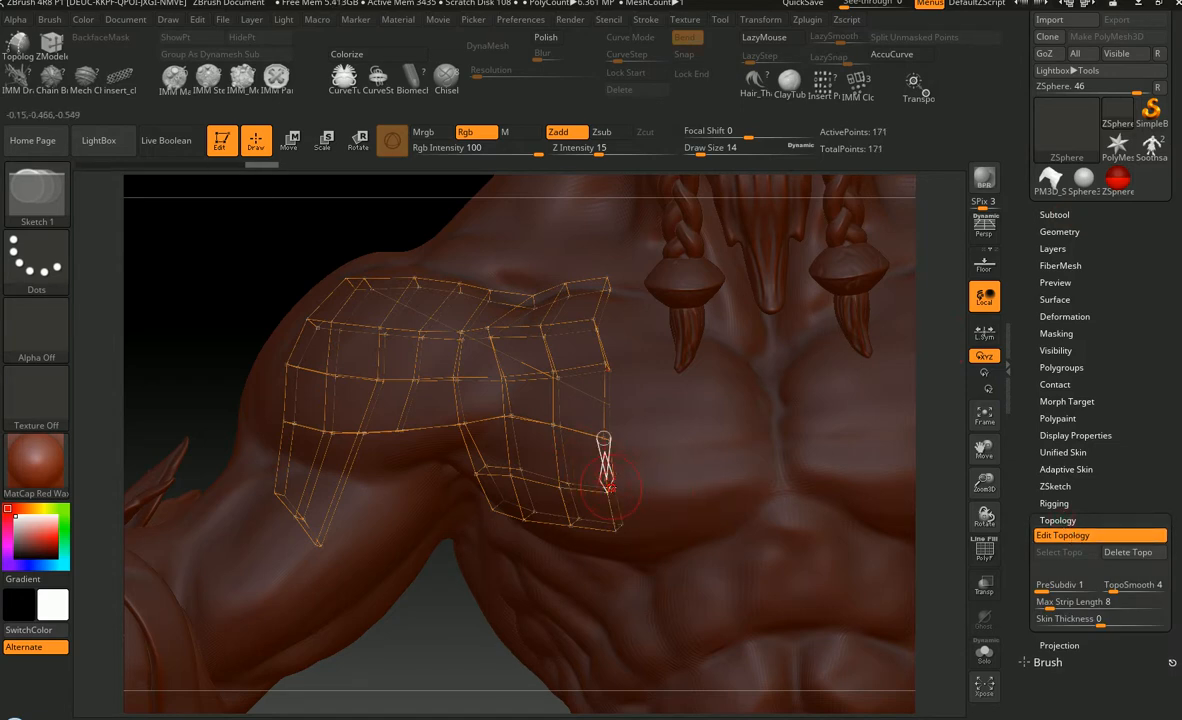
# - Undo the last topology point on the patch's inner chest edge and select the vertices along that edge
pyautogui.hotkey('ctrl', 'z')
pyautogui.click(608, 490)
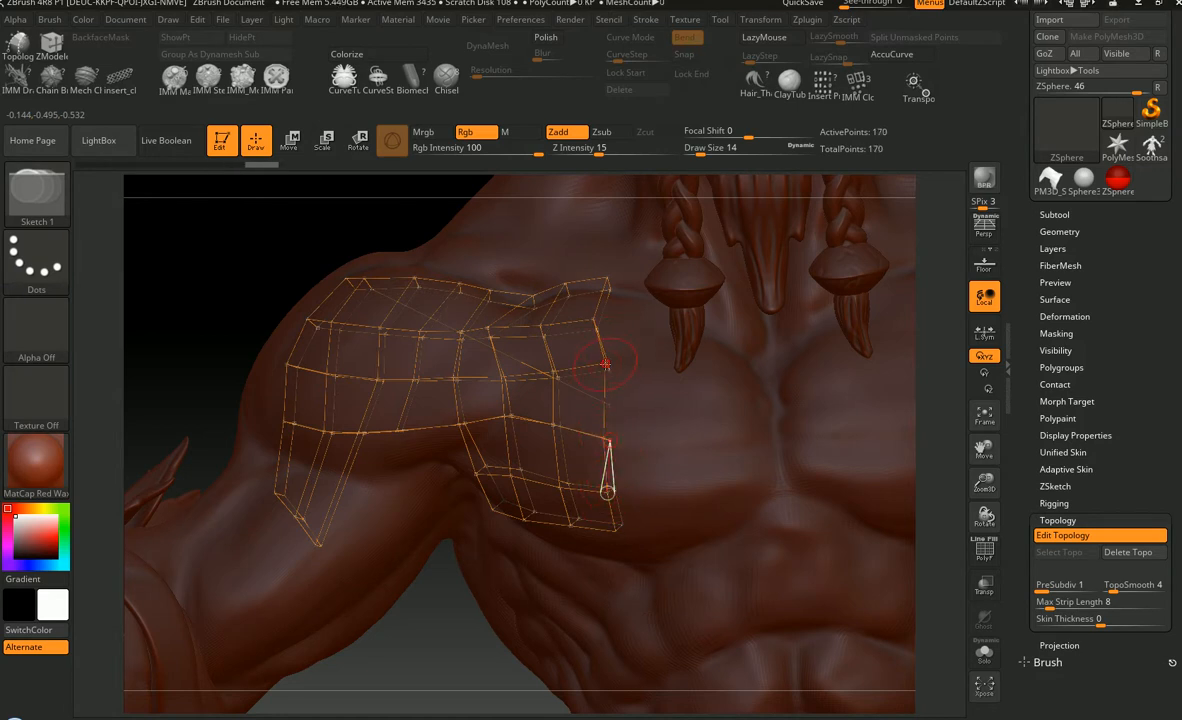
pyautogui.moveTo(650, 352)
pyautogui.keyDown('ctrl'); pyautogui.mouseDown(button='right')
pyautogui.moveTo(725, 362)
pyautogui.moveTo(636, 374)
pyautogui.mouseUp(button='right'); pyautogui.keyUp('ctrl')
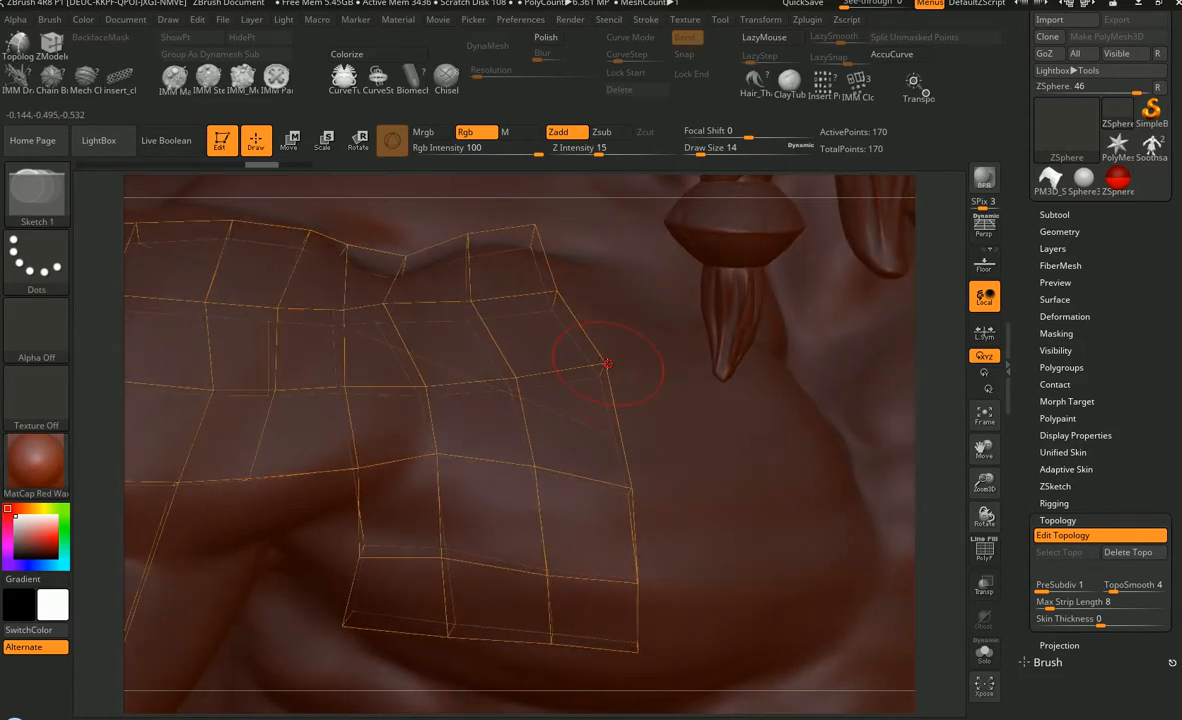
pyautogui.click(607, 361)
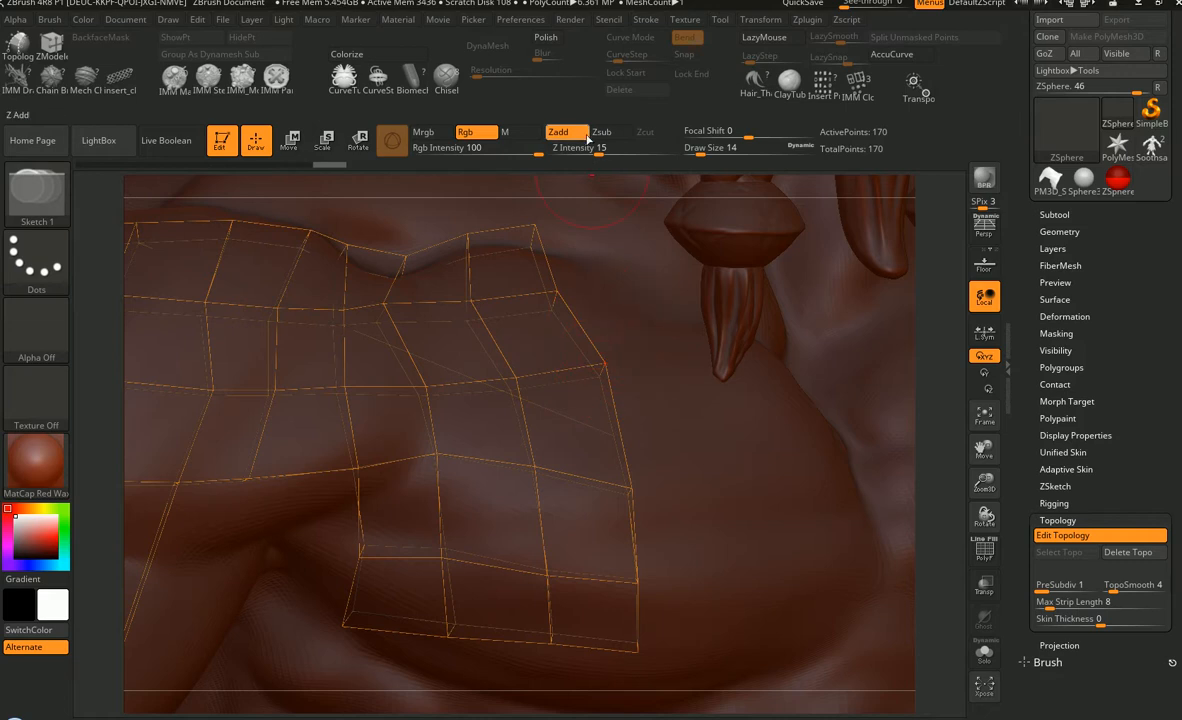
# - Set Z Intensity to 42, switch to Move mode, try moving a vertex on the inner chest edge and undo the move
pyautogui.click(630, 150)
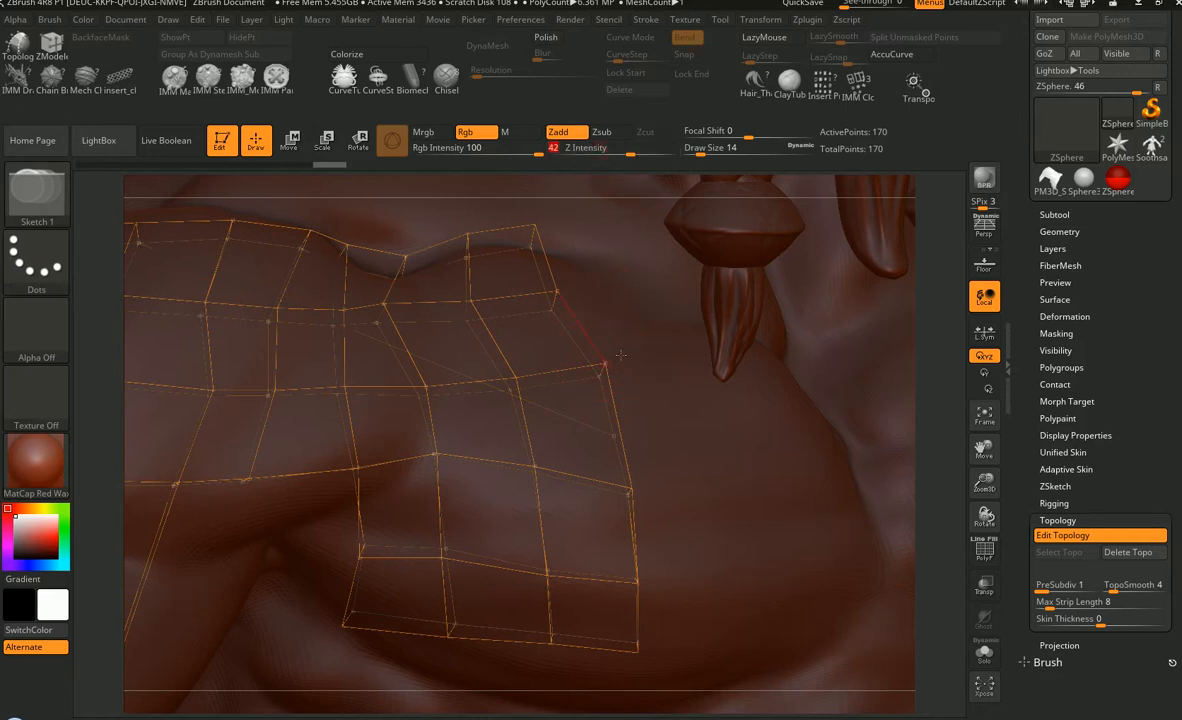
pyautogui.press('Return')
pyautogui.press('w')
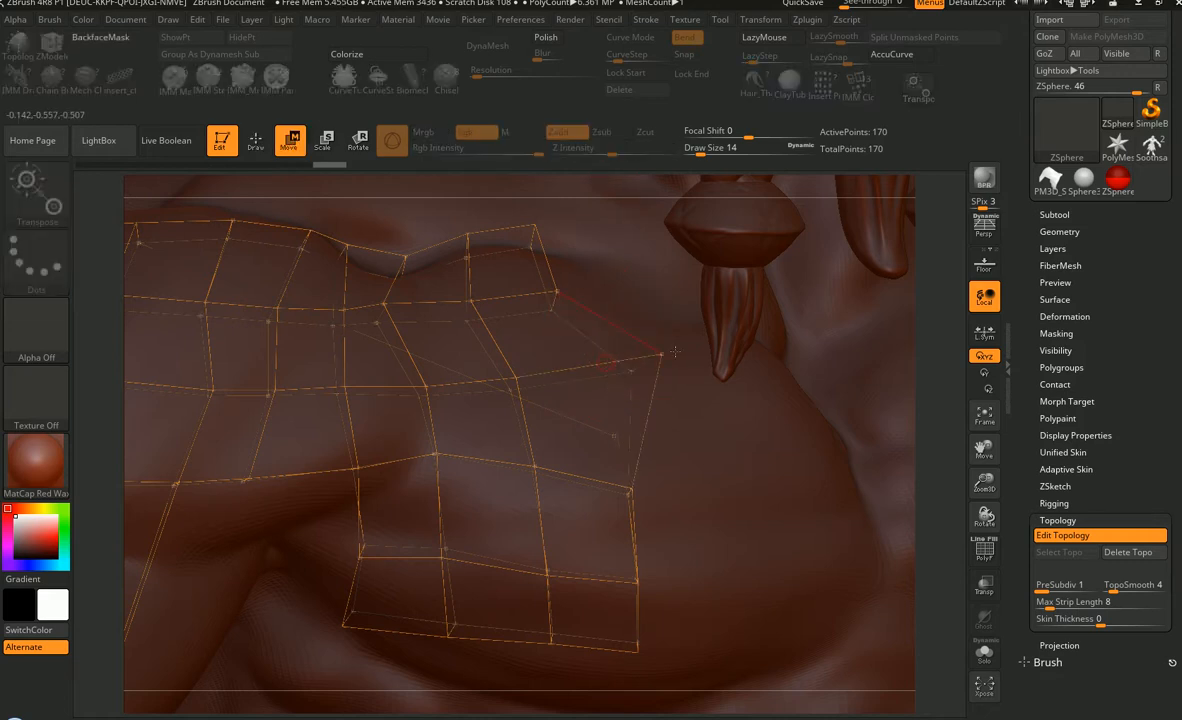
pyautogui.moveTo(602, 364); pyautogui.dragTo(586, 366)
pyautogui.moveTo(638, 364)
pyautogui.mouseDown(button='right')
pyautogui.moveTo(662, 370)
pyautogui.moveTo(622, 369)
pyautogui.moveTo(660, 366)
pyautogui.mouseUp(button='right')
pyautogui.hotkey('ctrl', 'z')
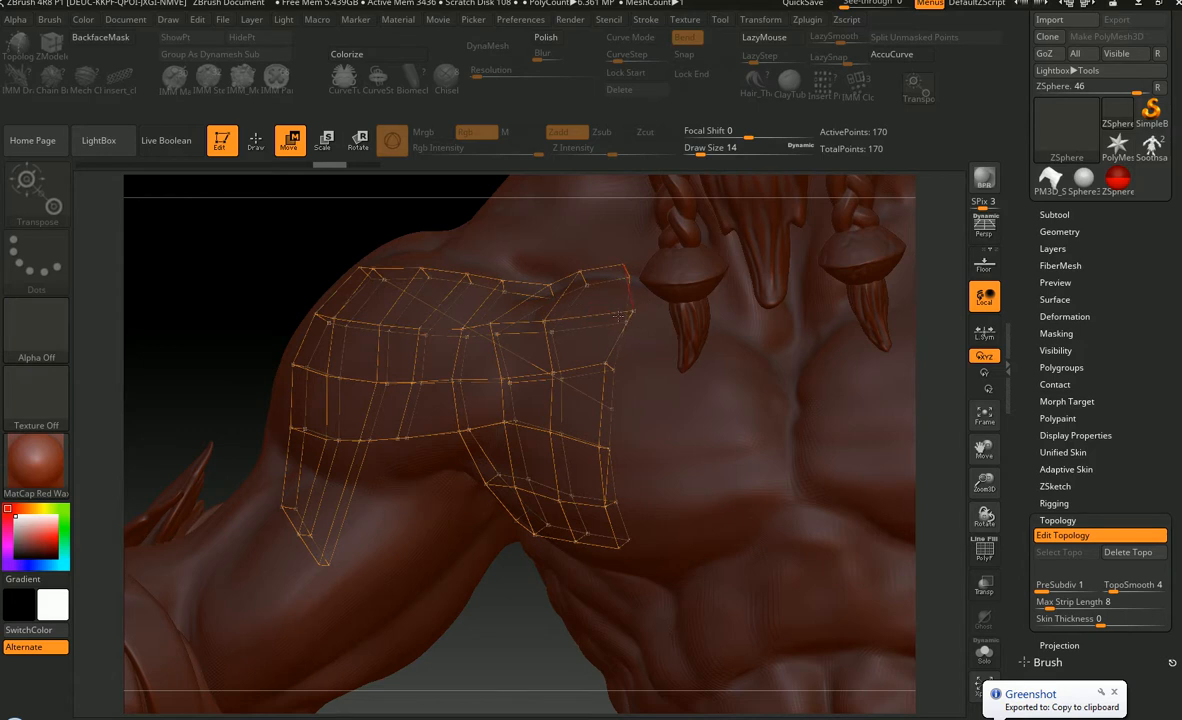
# - Move the second vertex from the top of the patch's inner chest edge inward, in line with that edge
pyautogui.moveTo(596, 311); pyautogui.dragTo(604, 313)
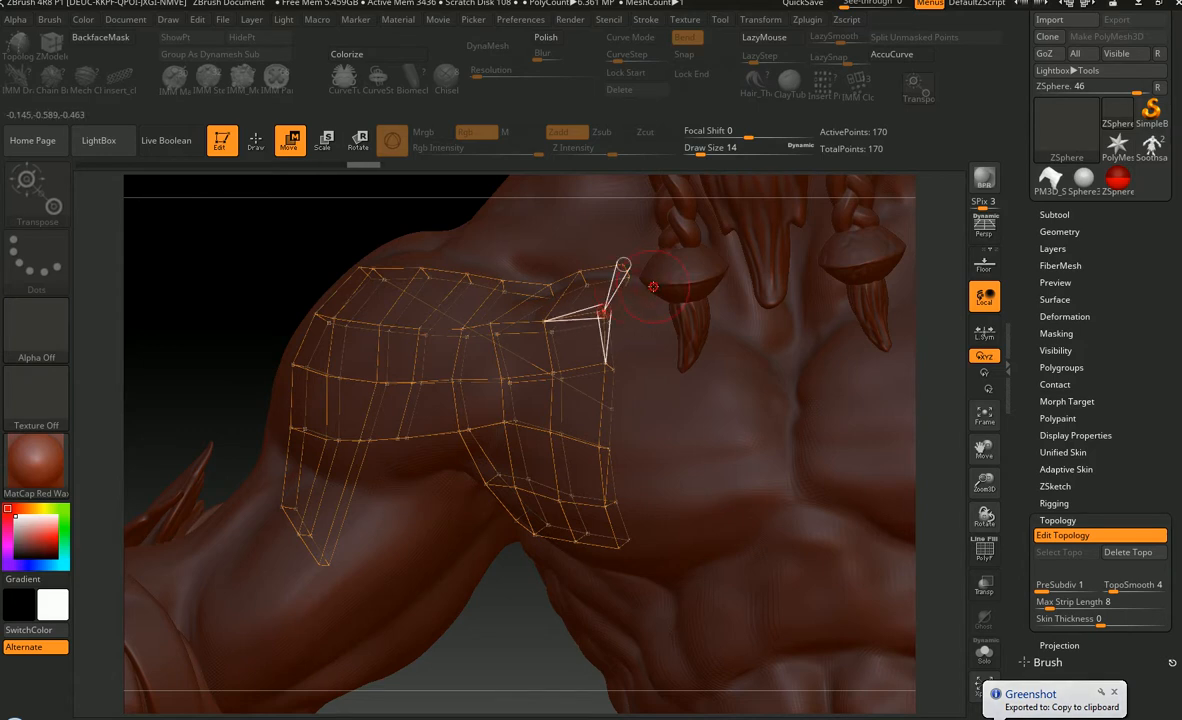
pyautogui.click(622, 264)
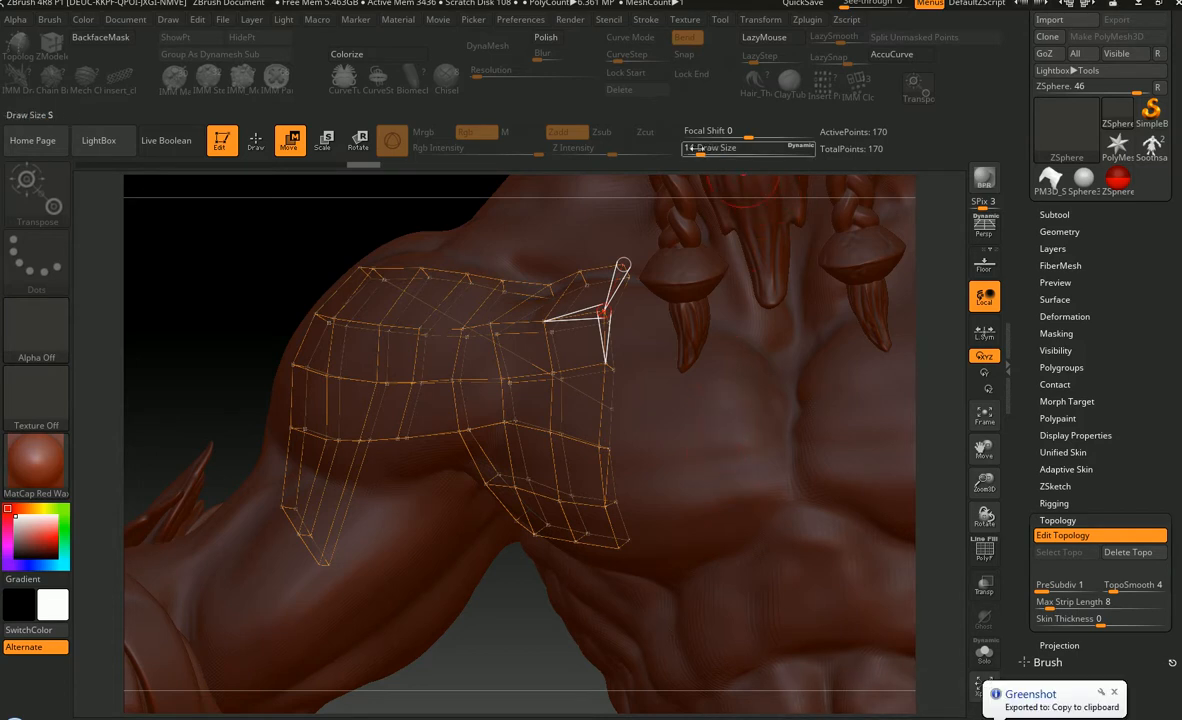
# - Set Draw Size to 108, try moving a broad area of the topology grid over the chest, and undo the moves
pyautogui.moveTo(692, 148); pyautogui.dragTo(726, 155)
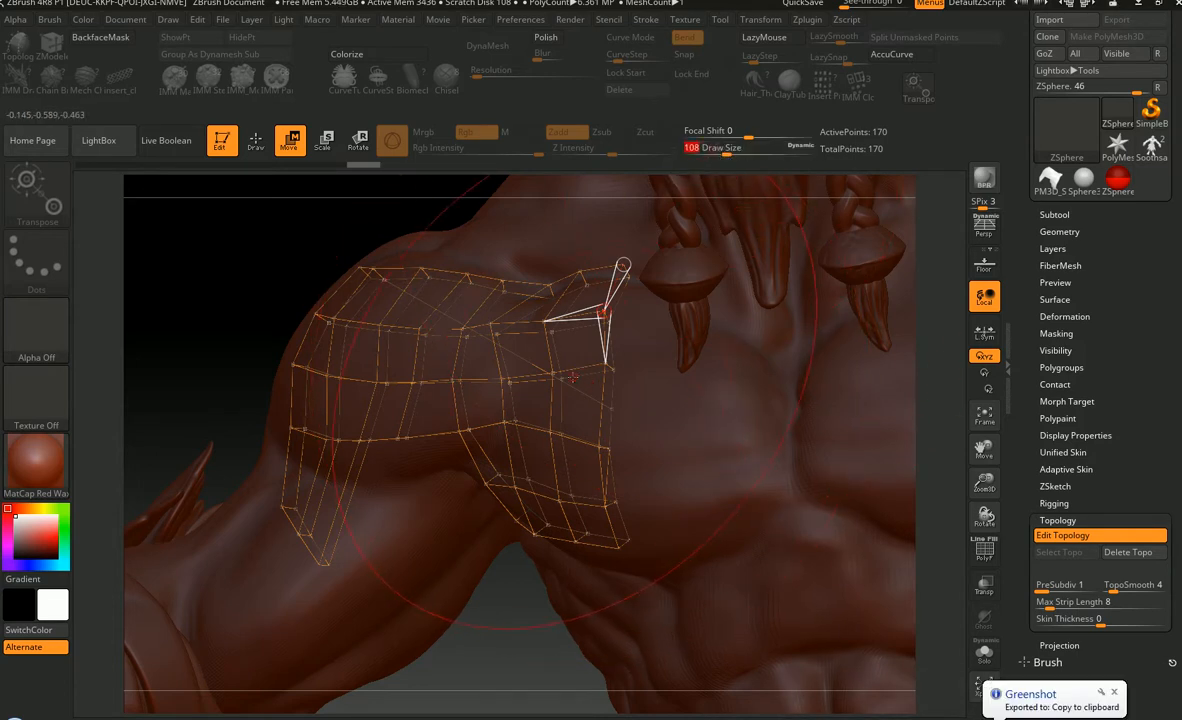
pyautogui.moveTo(553, 373)
pyautogui.mouseDown()
pyautogui.moveTo(498, 380)
pyautogui.moveTo(553, 371)
pyautogui.moveTo(524, 378)
pyautogui.mouseUp()
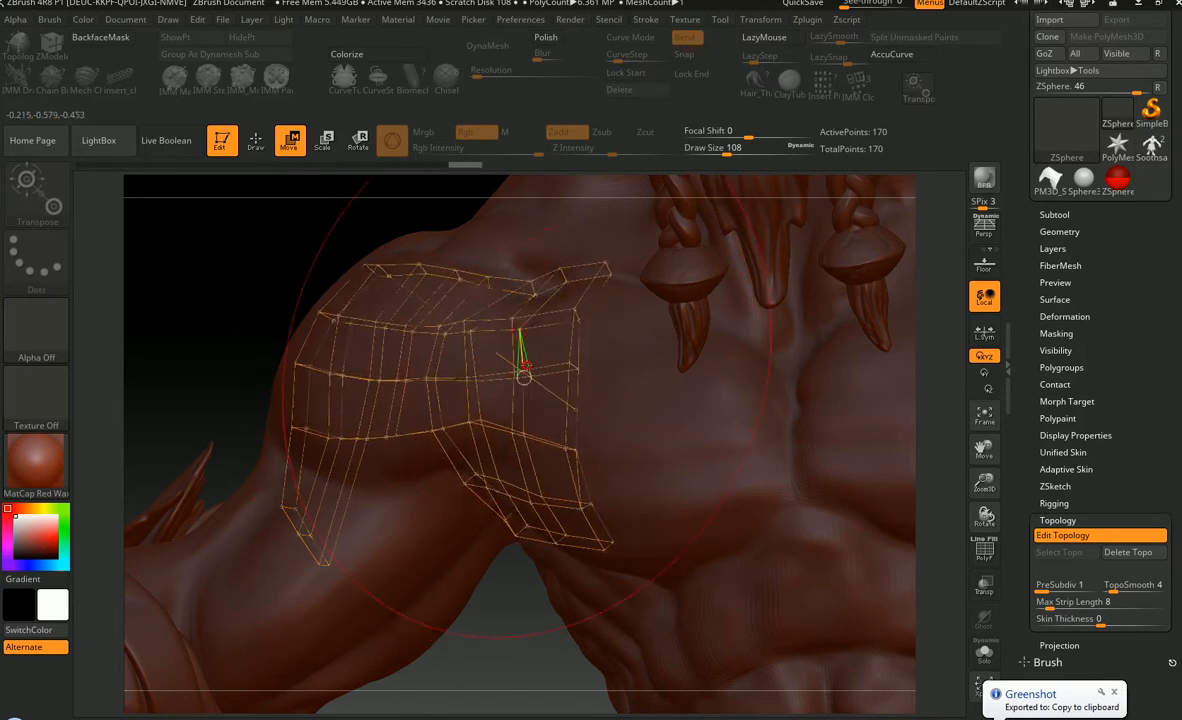
pyautogui.hotkey('ctrl', 'z')
pyautogui.hotkey('ctrl', 'z')
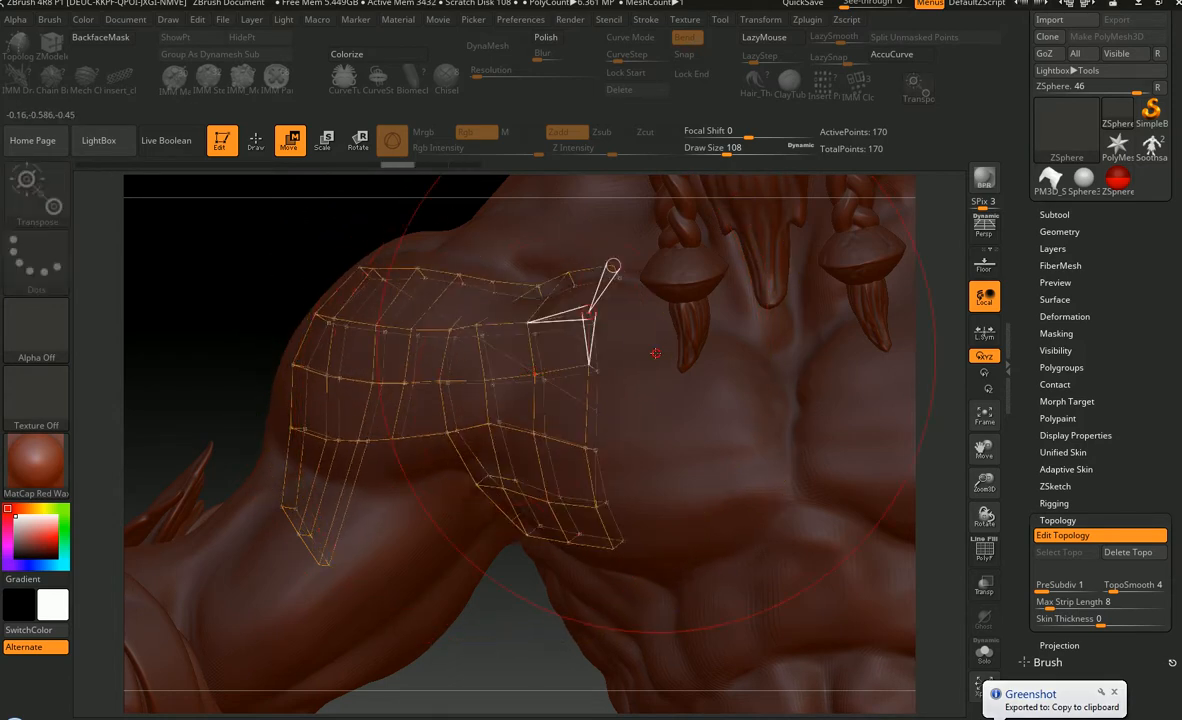
# - Set Draw Size to 1 and try moving individual vertices at the patch's upper inner corner
pyautogui.moveTo(727, 155); pyautogui.dragTo(705, 176)
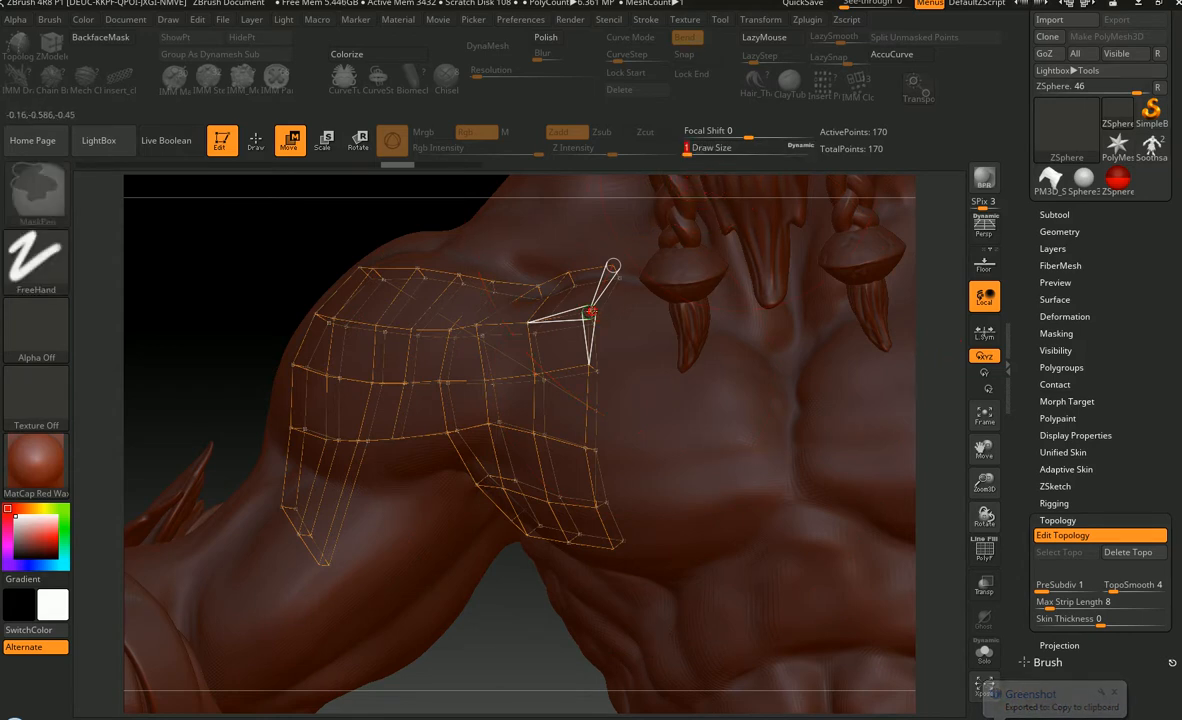
pyautogui.hotkey('ctrl', 'z')
pyautogui.moveTo(646, 307); pyautogui.dragTo(609, 308)
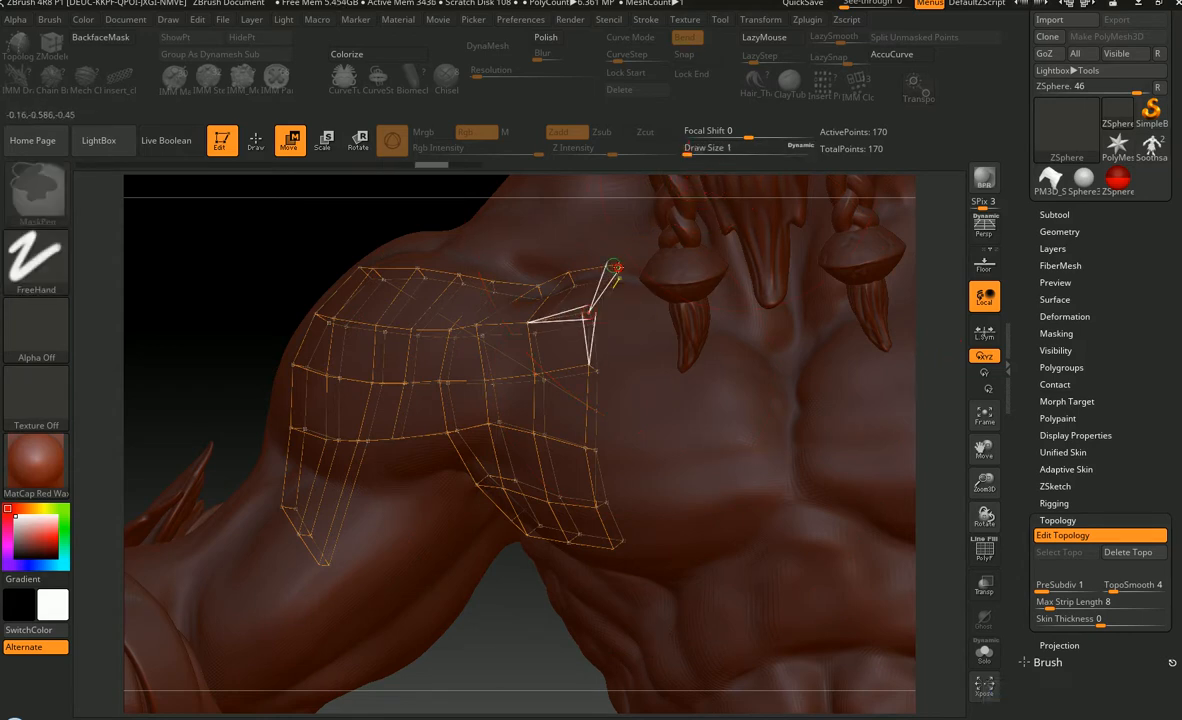
pyautogui.keyDown('alt'); pyautogui.moveTo(617, 279); pyautogui.dragTo(652, 279, button='right'); pyautogui.keyUp('alt')
pyautogui.click(649, 270)
pyautogui.press('Print')
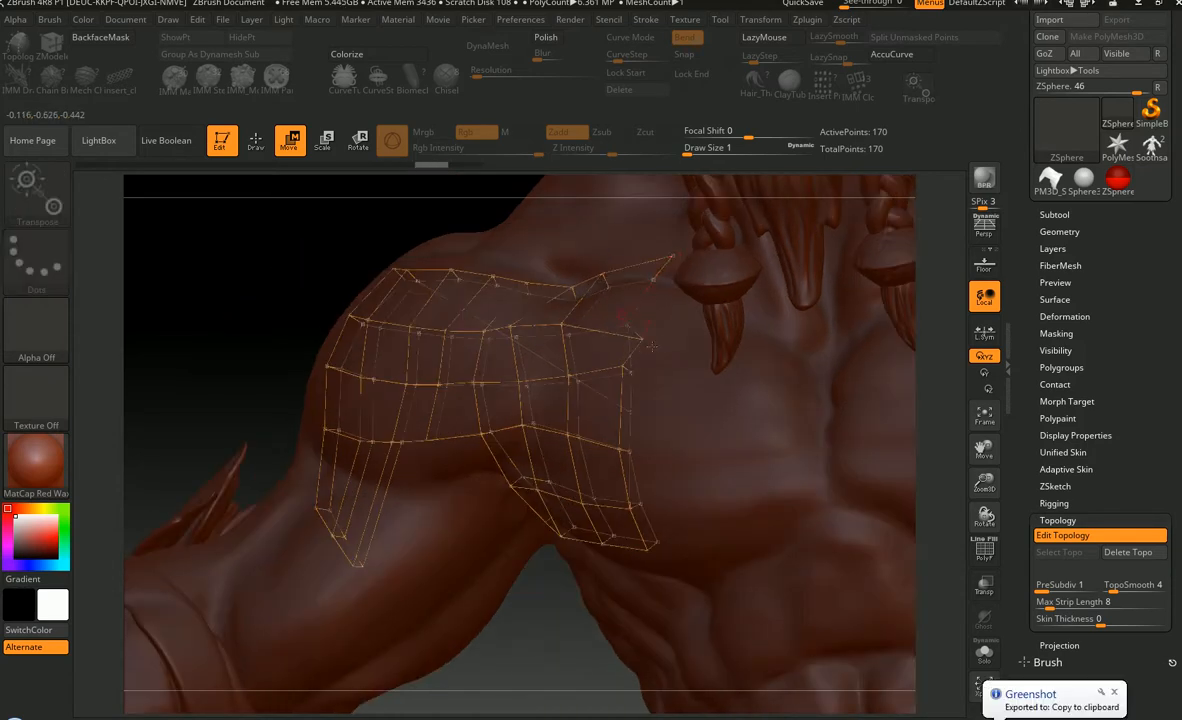
pyautogui.click(672, 262)
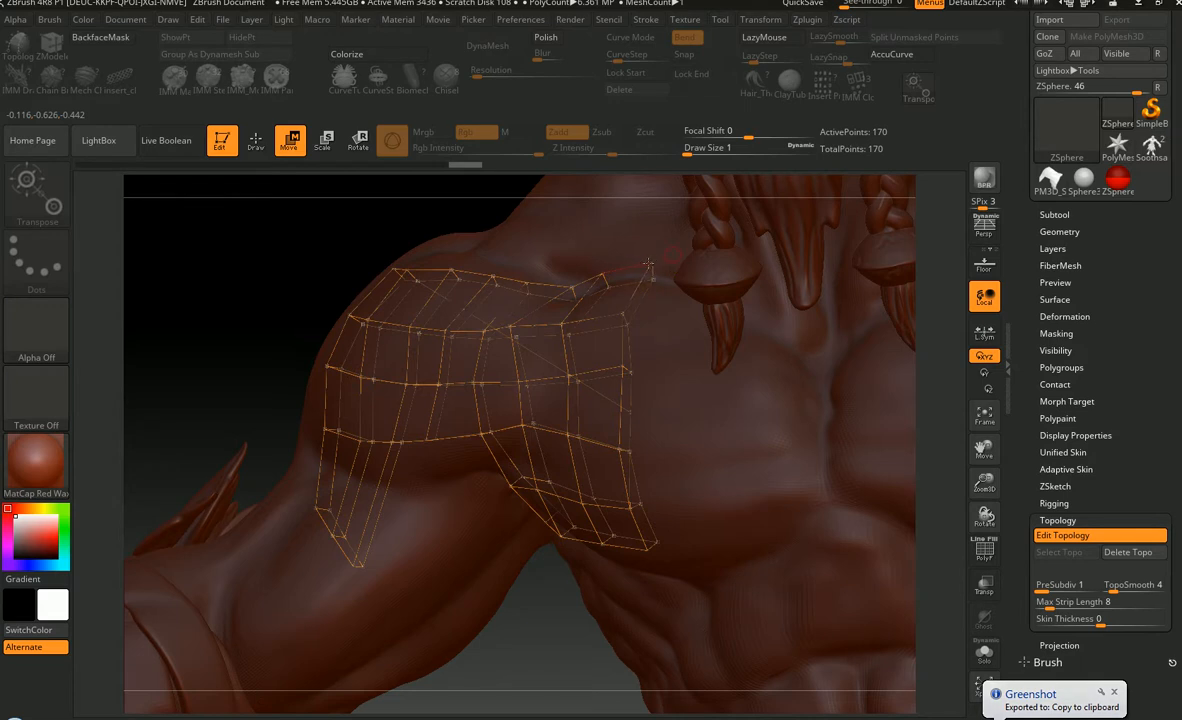
# - Examine the topology grid's fit over the Soothsayer's shoulder, armpit and chest from several angles
pyautogui.moveTo(660, 261); pyautogui.dragTo(599, 300, button='right')
pyautogui.rightClick(587, 342)
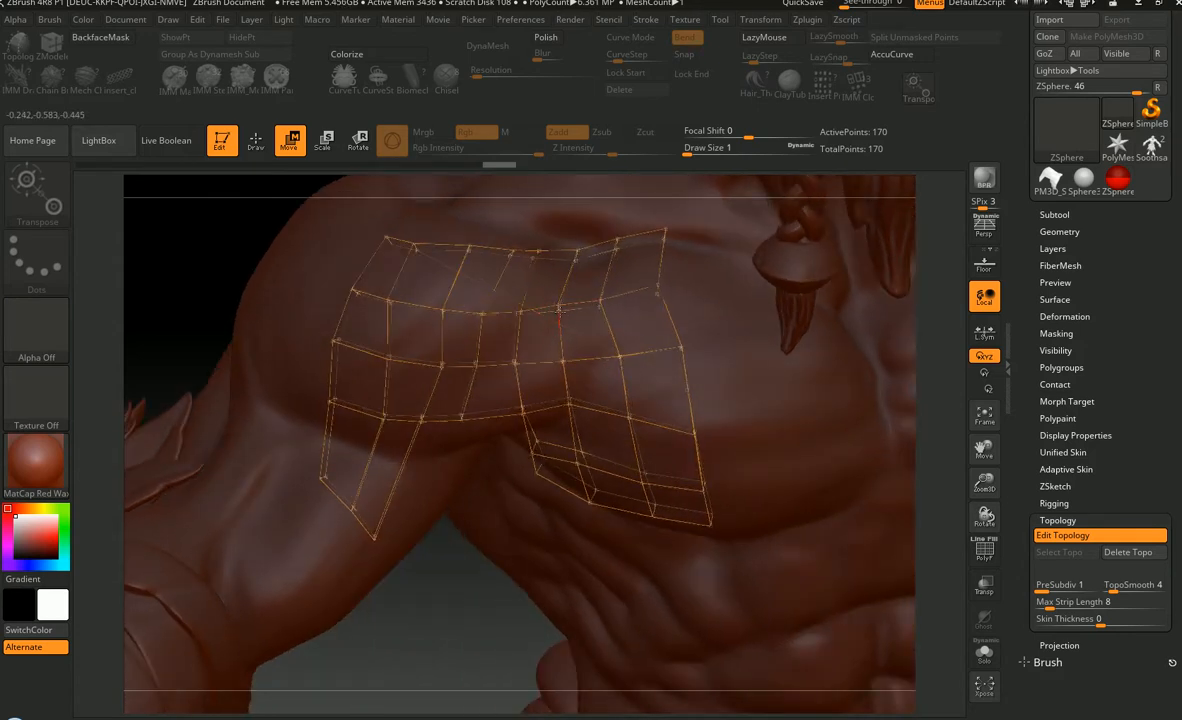
pyautogui.moveTo(548, 355); pyautogui.dragTo(487, 356, button='right')
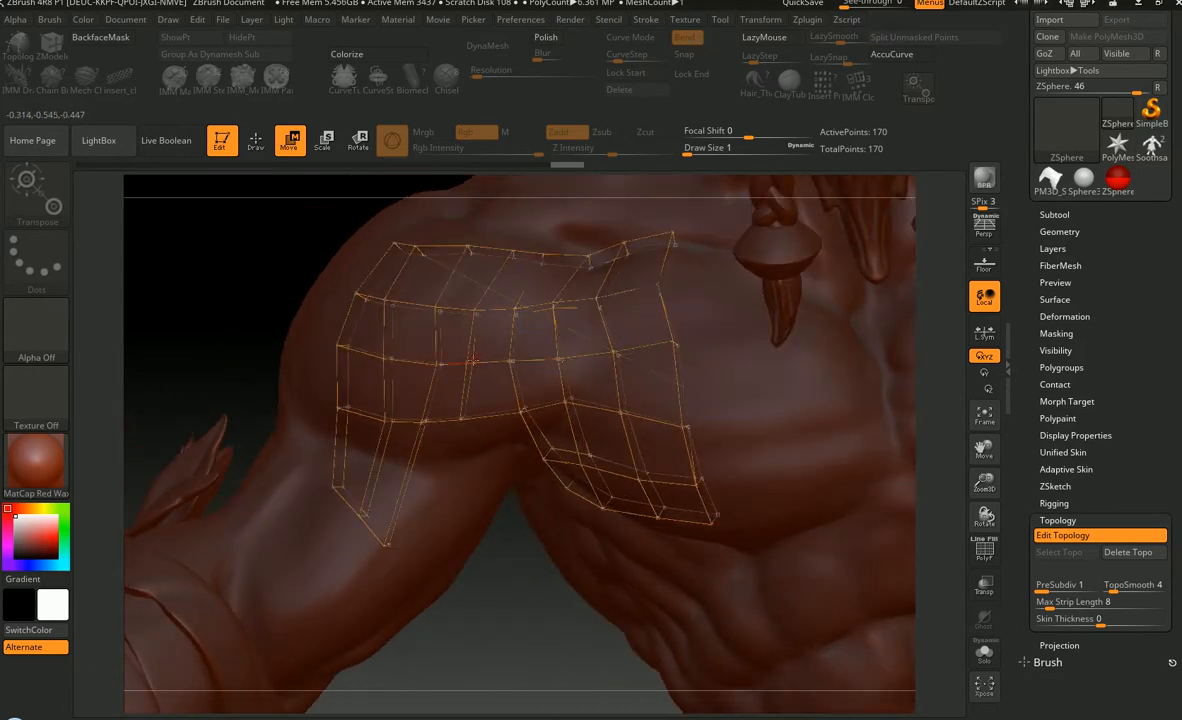
pyautogui.moveTo(567, 407); pyautogui.dragTo(516, 425, button='right')
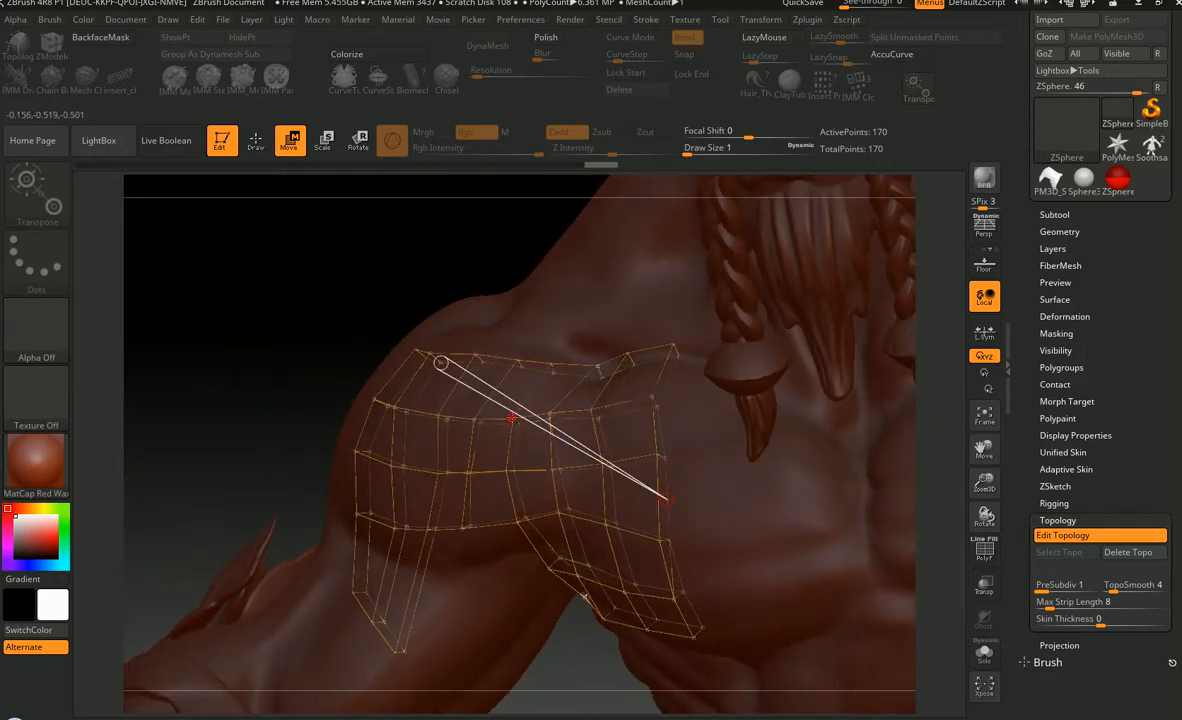
pyautogui.moveTo(555, 365); pyautogui.dragTo(507, 450, button='right')
pyautogui.moveTo(622, 472)
pyautogui.keyDown('ctrl'); pyautogui.mouseDown(button='right')
pyautogui.moveTo(685, 465)
pyautogui.moveTo(650, 512)
pyautogui.moveTo(672, 562)
pyautogui.moveTo(677, 512)
pyautogui.moveTo(724, 541)
pyautogui.moveTo(805, 476)
pyautogui.moveTo(776, 441)
pyautogui.moveTo(707, 422)
pyautogui.moveTo(690, 438)
pyautogui.moveTo(679, 491)
pyautogui.moveTo(698, 508)
pyautogui.moveTo(758, 520)
pyautogui.moveTo(685, 474)
pyautogui.moveTo(668, 477)
pyautogui.moveTo(937, 523)
pyautogui.mouseUp(button='right'); pyautogui.keyUp('ctrl')
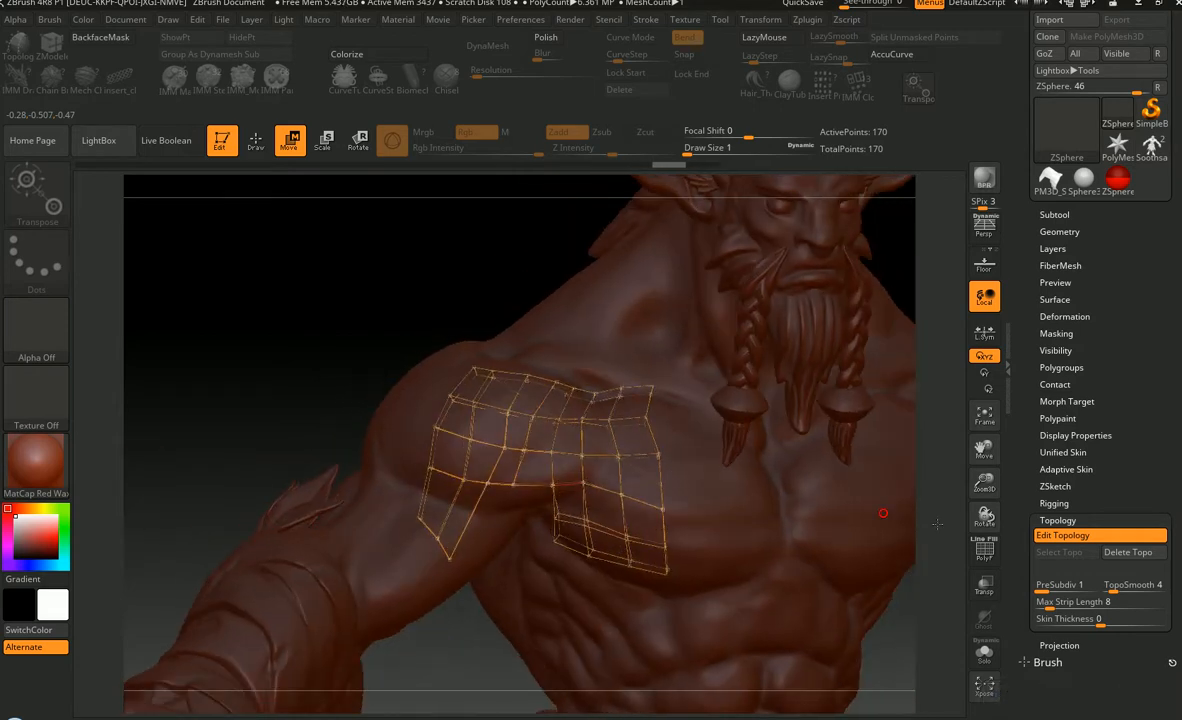
# - In the Adaptive Skin settings, set Density to 1 and preview the skin generated from the topology patch
pyautogui.click(1053, 487)
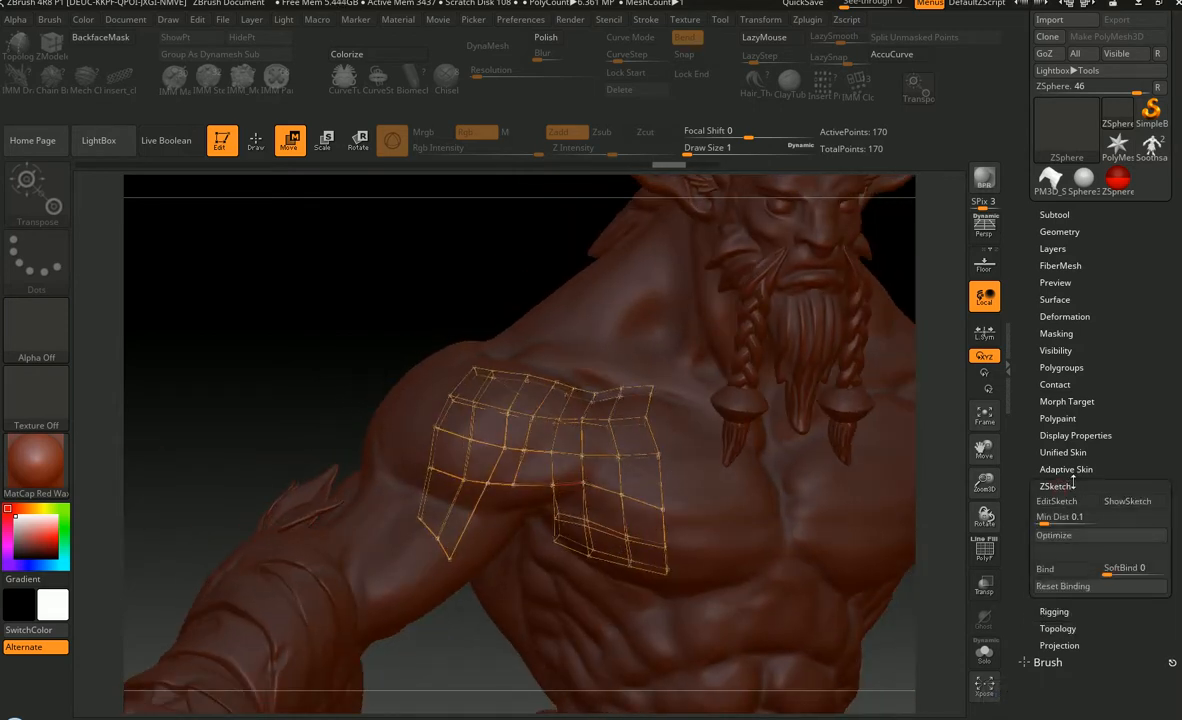
pyautogui.click(1074, 470)
pyautogui.moveTo(786, 493)
pyautogui.mouseDown(button='right')
pyautogui.moveTo(740, 480)
pyautogui.moveTo(788, 468)
pyautogui.mouseUp(button='right')
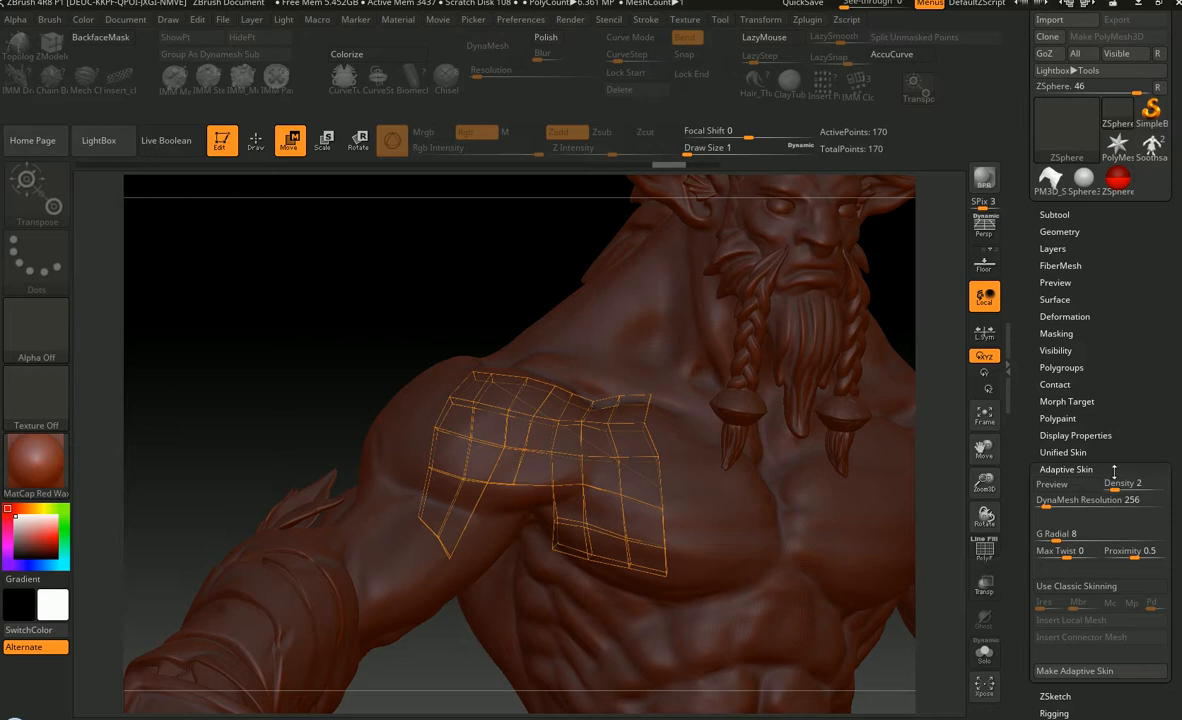
pyautogui.moveTo(1115, 487); pyautogui.dragTo(1107, 487)
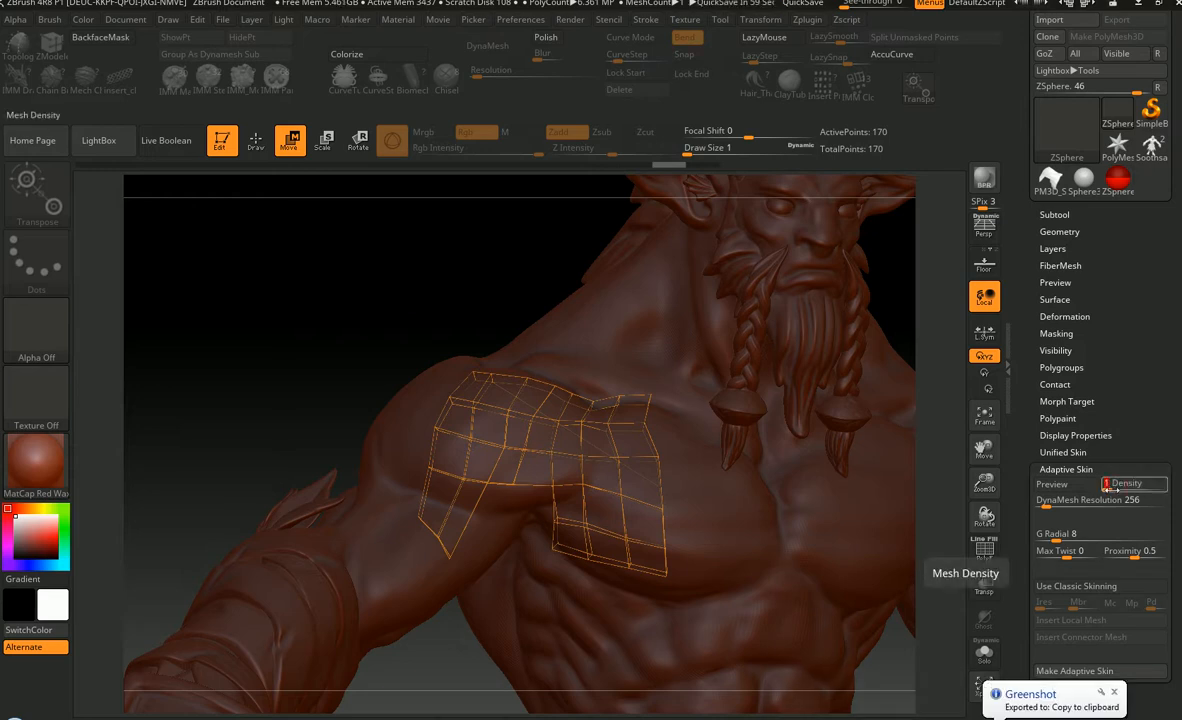
pyautogui.click(1051, 484)
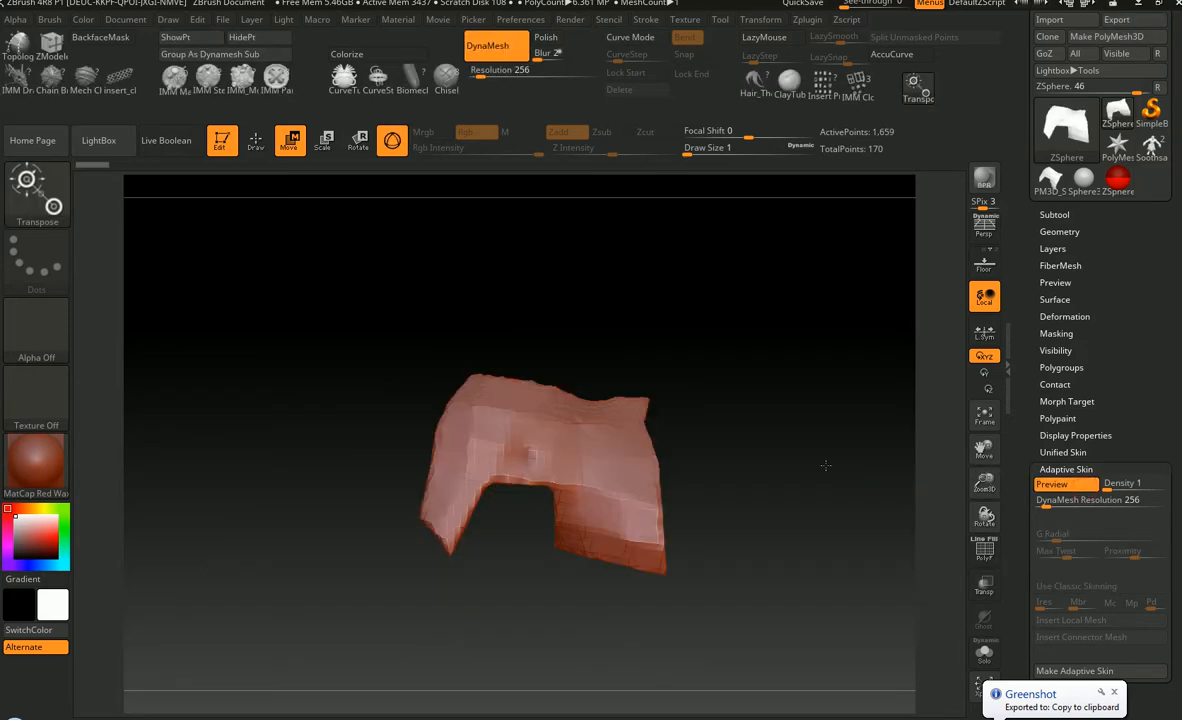
pyautogui.moveTo(763, 431); pyautogui.dragTo(819, 441)
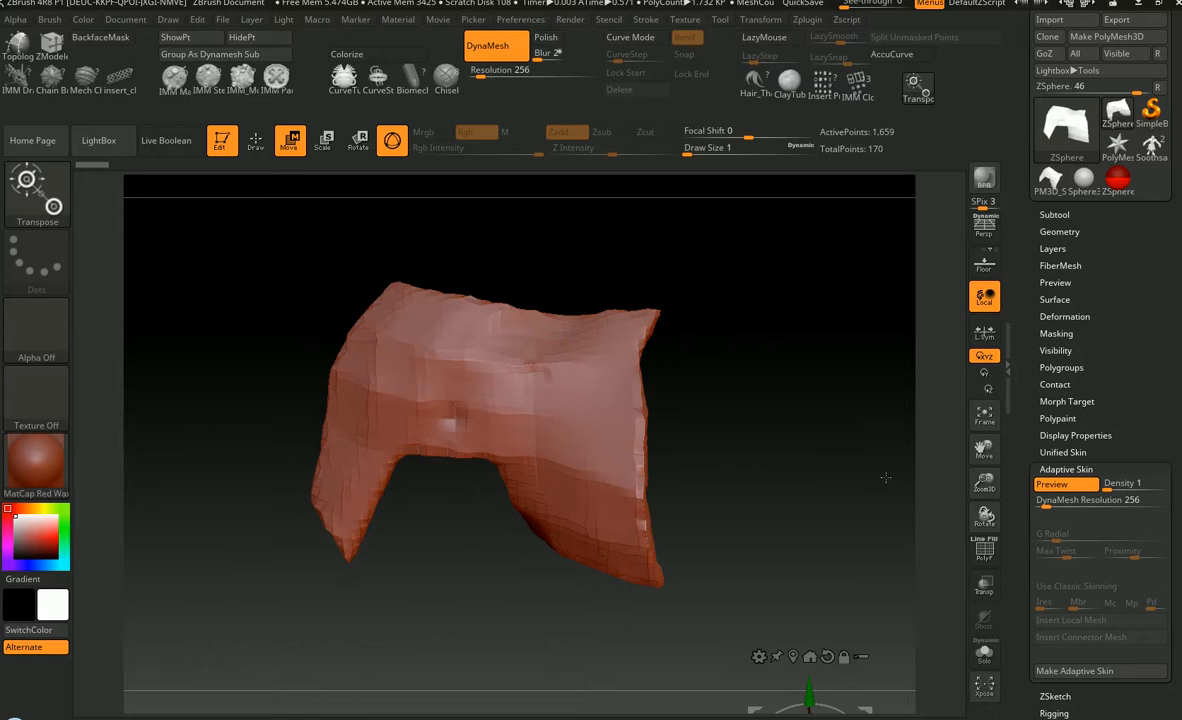
# - Set the adaptive skin's DynaMesh Resolution to 32 and refresh the preview
pyautogui.click(1127, 500)
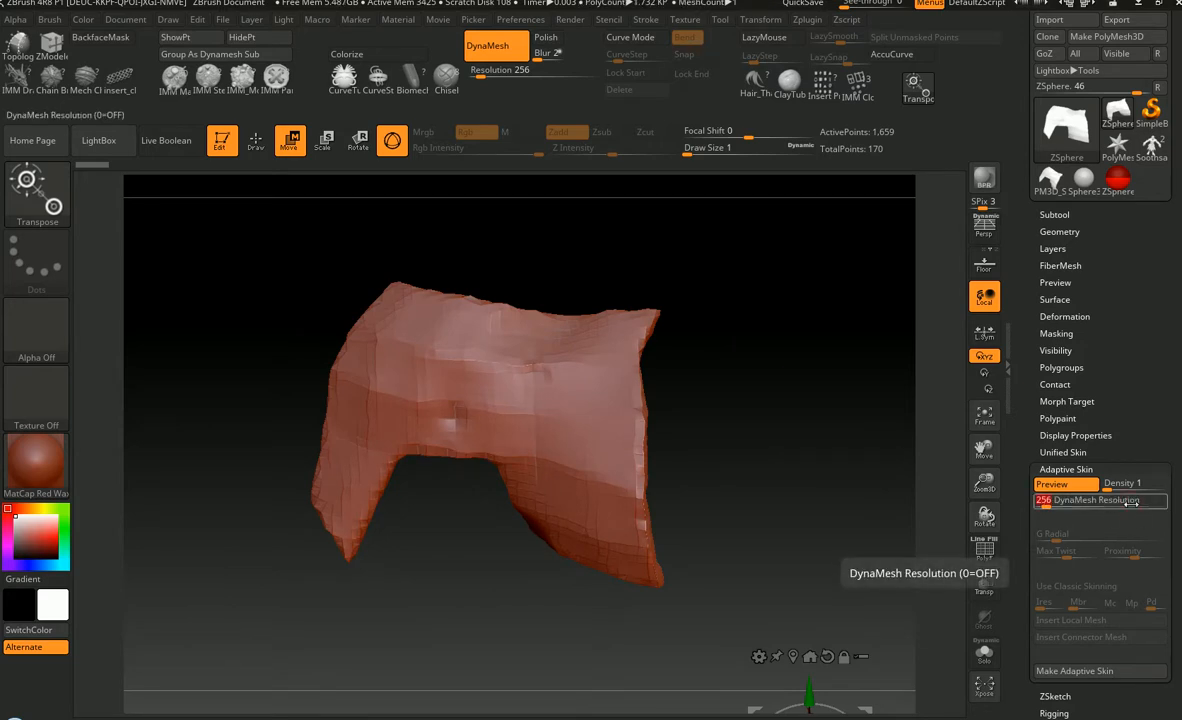
pyautogui.press('Return')
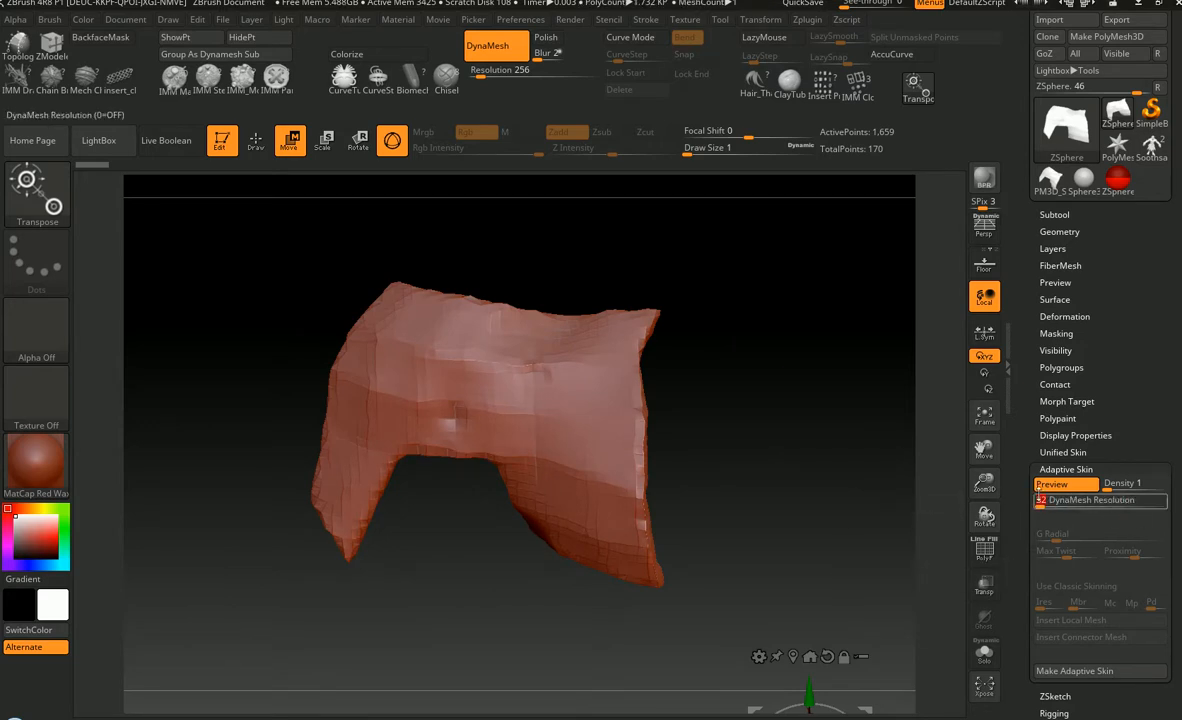
pyautogui.click(1052, 484)
pyautogui.click(1052, 484)
pyautogui.moveTo(825, 528); pyautogui.dragTo(785, 465)
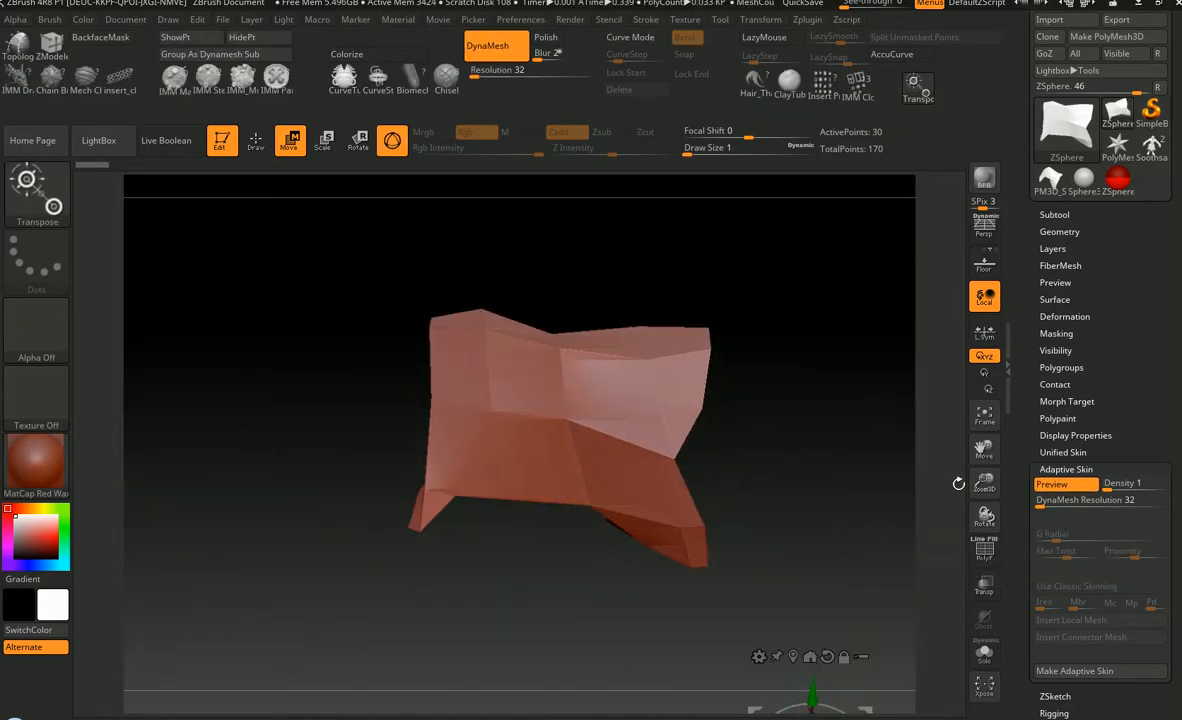
# - Set the adaptive skin's DynaMesh Resolution to 64, inspect the preview and turn it off
pyautogui.click(1100, 503)
pyautogui.write('64')
pyautogui.press('Return')
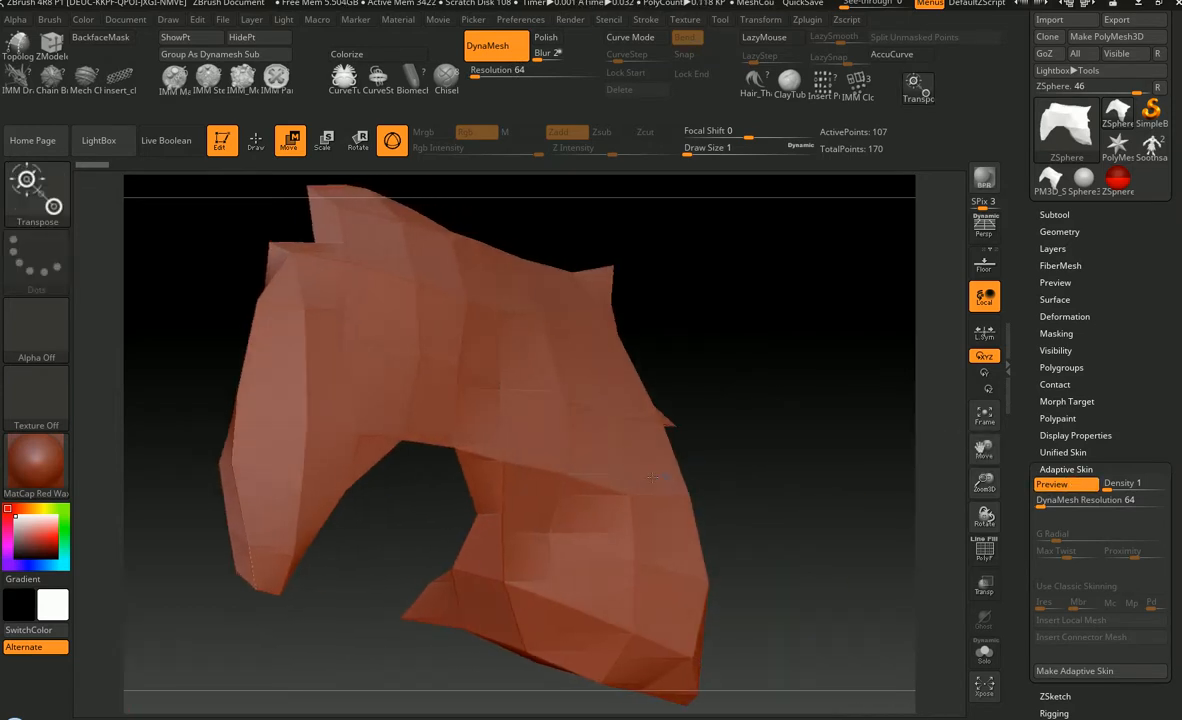
pyautogui.moveTo(653, 478); pyautogui.dragTo(582, 462)
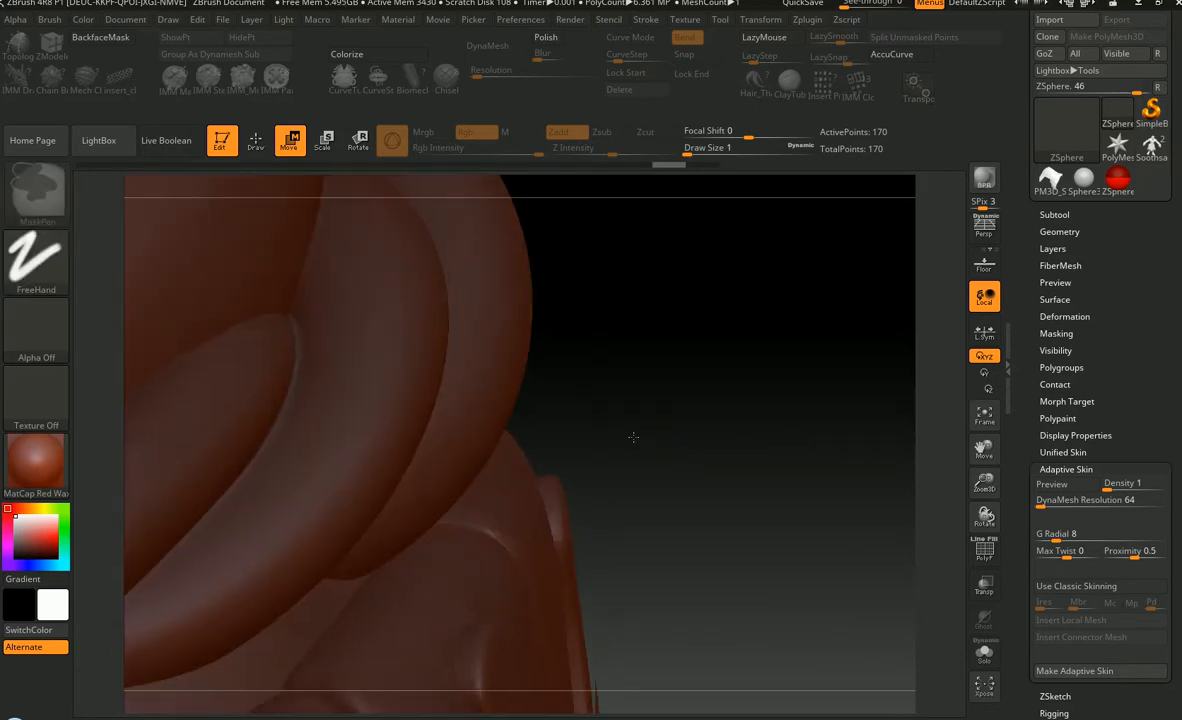
# - Open the Subtool list, switch the active tool to ZSphere_1 and frame it in the viewport
pyautogui.keyDown('ctrl'); pyautogui.moveTo(633, 437); pyautogui.dragTo(570, 369, button='right'); pyautogui.keyUp('ctrl')
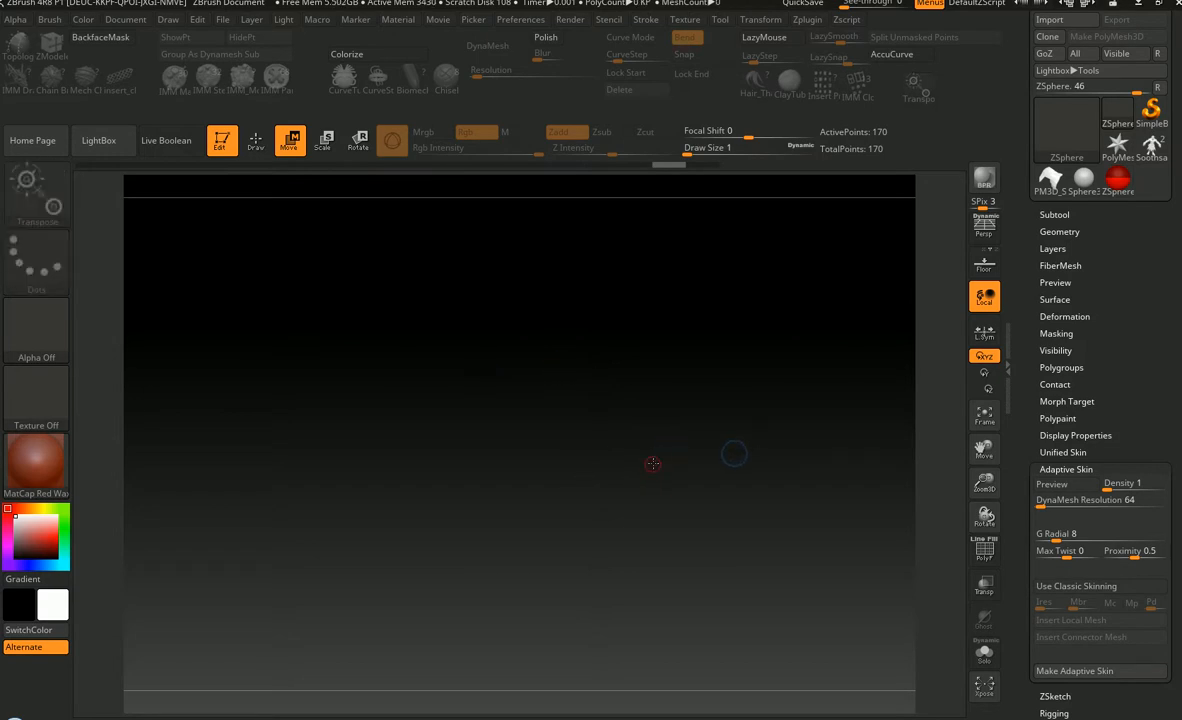
pyautogui.moveTo(646, 463)
pyautogui.mouseDown(button='right')
pyautogui.moveTo(528, 456)
pyautogui.moveTo(538, 449)
pyautogui.moveTo(397, 378)
pyautogui.mouseUp(button='right')
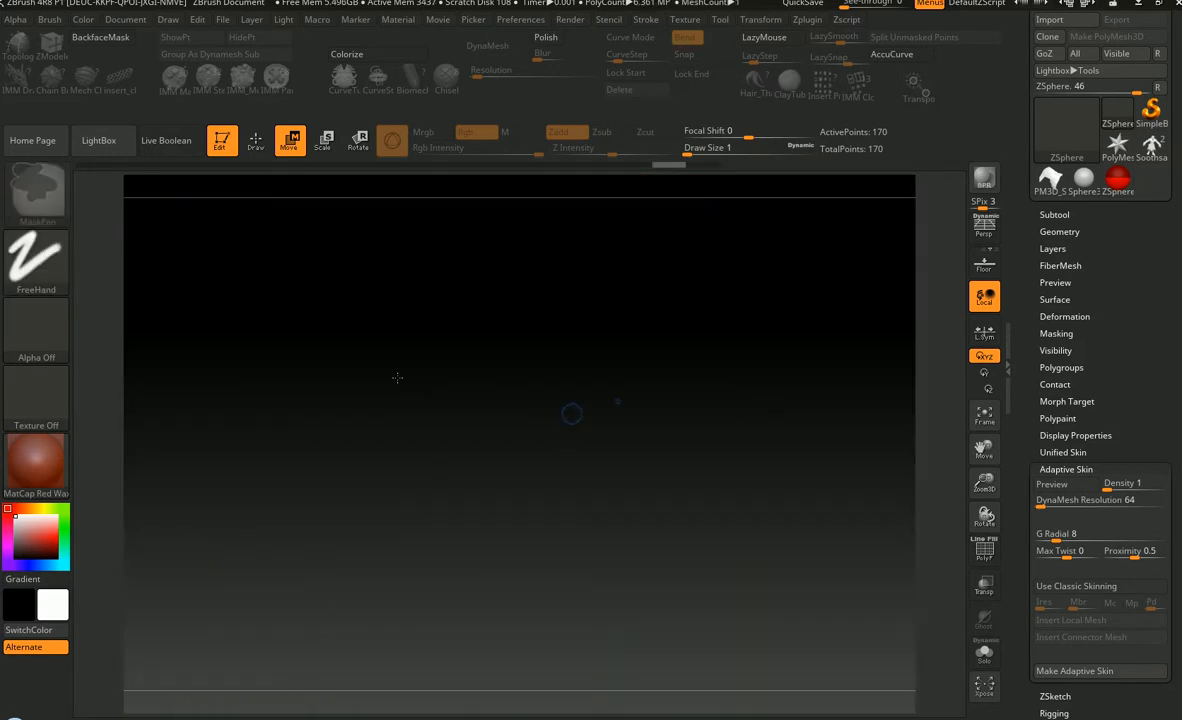
pyautogui.click(1054, 214)
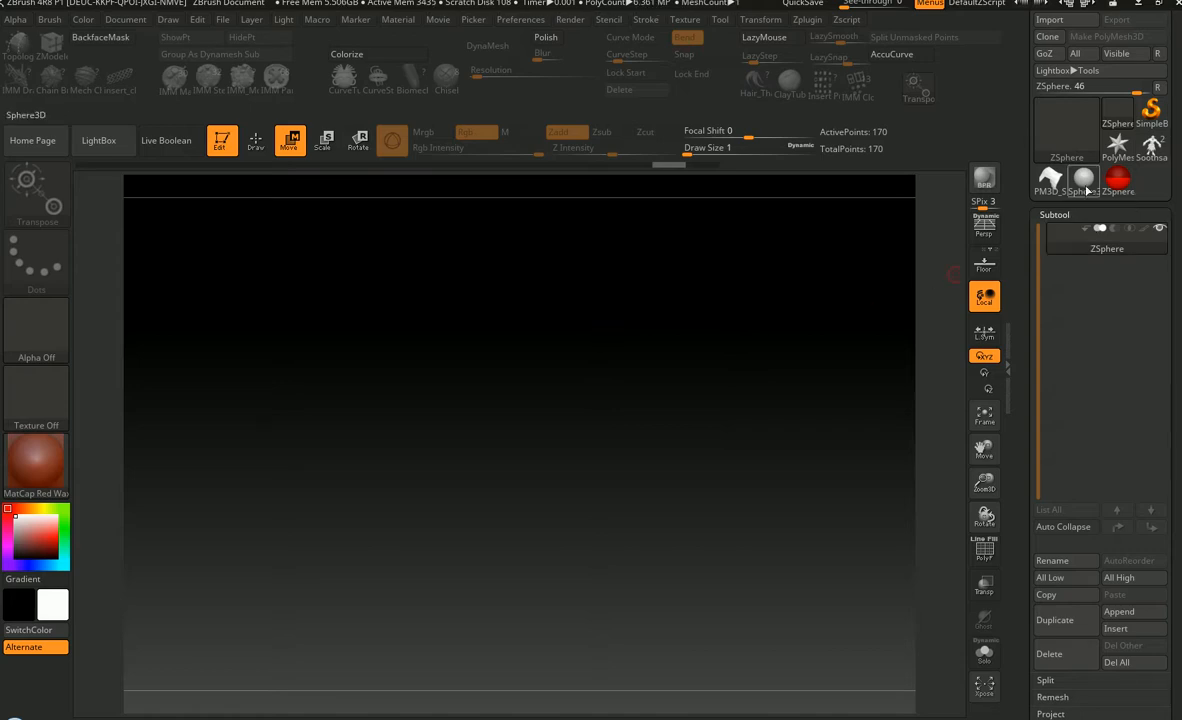
pyautogui.click(1051, 180)
pyautogui.moveTo(622, 363); pyautogui.dragTo(662, 369, button='right')
pyautogui.click(1113, 186)
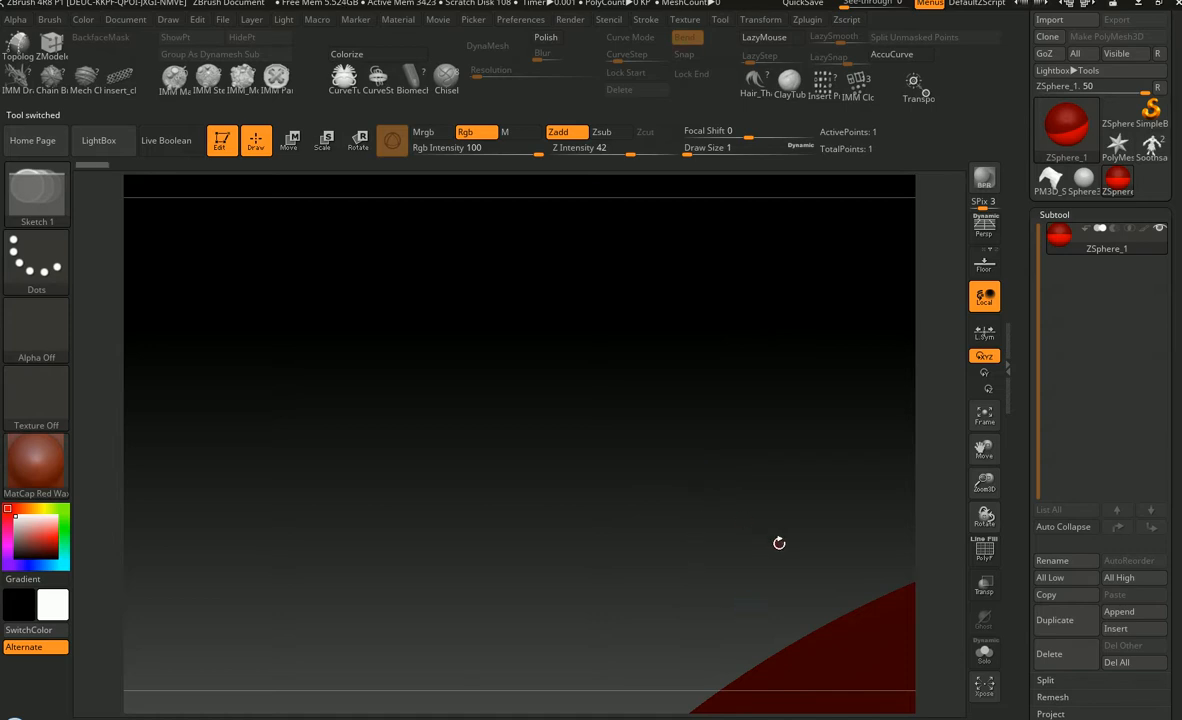
pyautogui.press('f')
pyautogui.keyDown('ctrl'); pyautogui.moveTo(743, 509); pyautogui.dragTo(176, 370, button='right'); pyautogui.keyUp('ctrl')
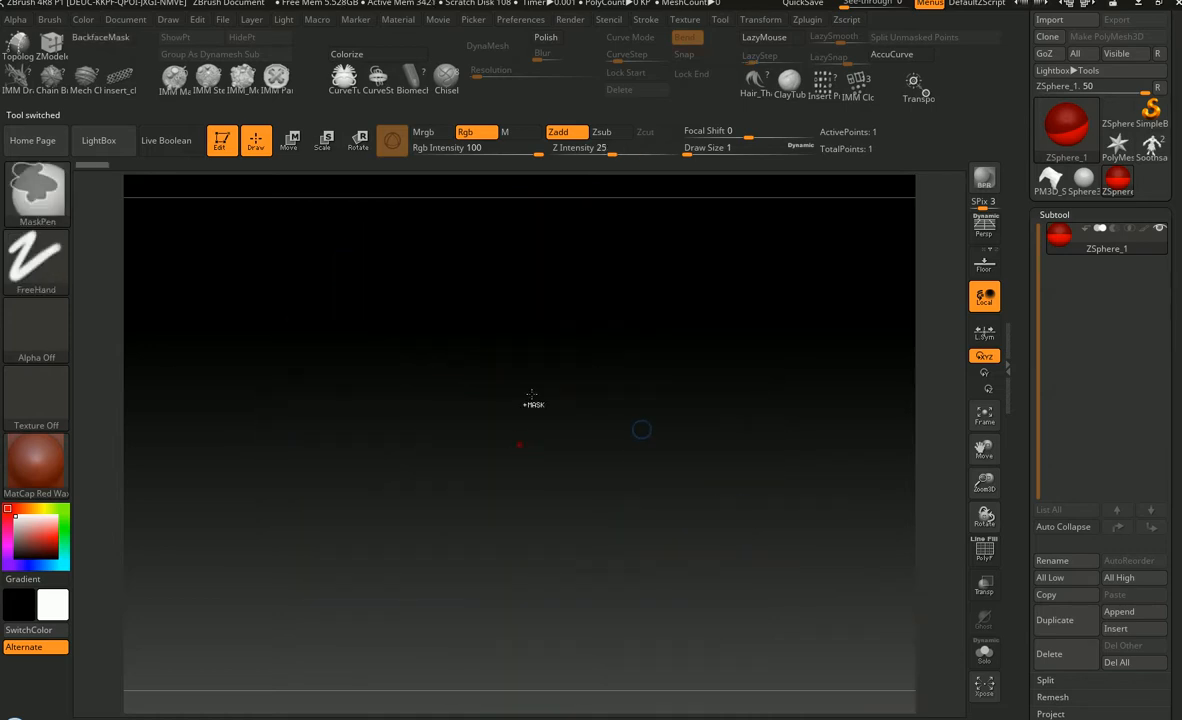
# - Switch the active tool back to the ZSphere carrying the shoulder and chest topology grid and open its Adaptive Skin settings
pyautogui.moveTo(1173, 508); pyautogui.dragTo(1140, 456)
pyautogui.moveTo(1081, 485); pyautogui.dragTo(1104, 413)
pyautogui.scroll(2, 1085, 162)
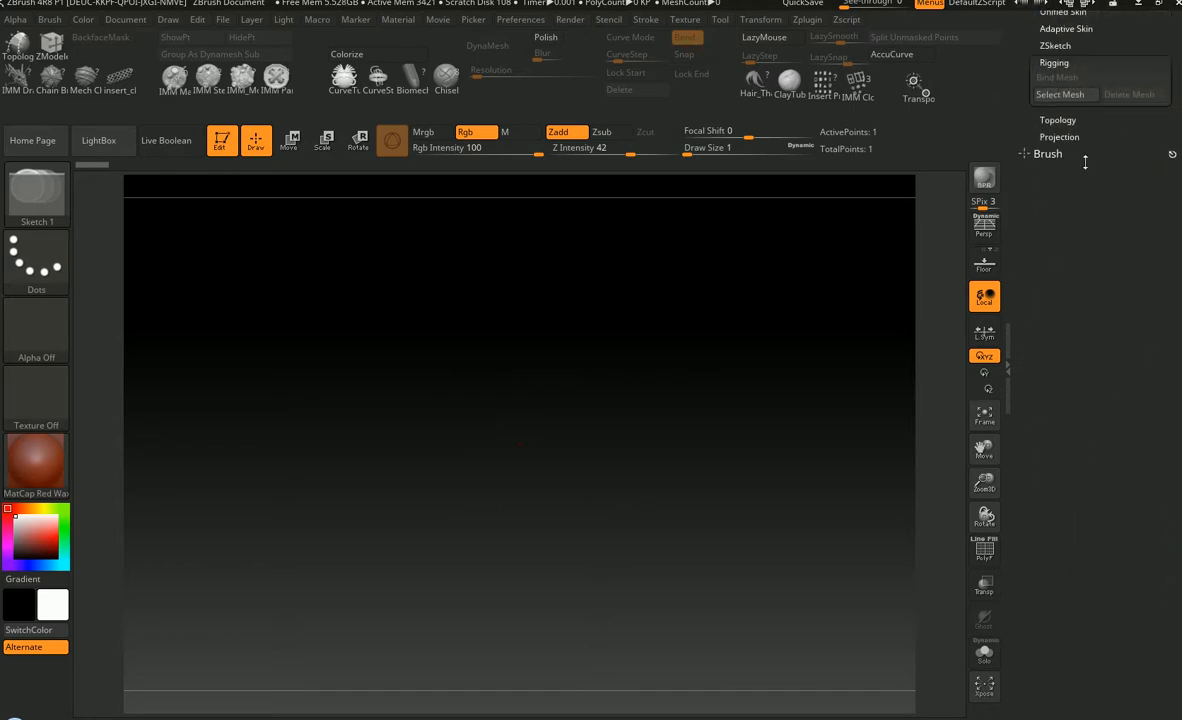
pyautogui.click(1068, 120)
pyautogui.scroll(10, 1144, 218)
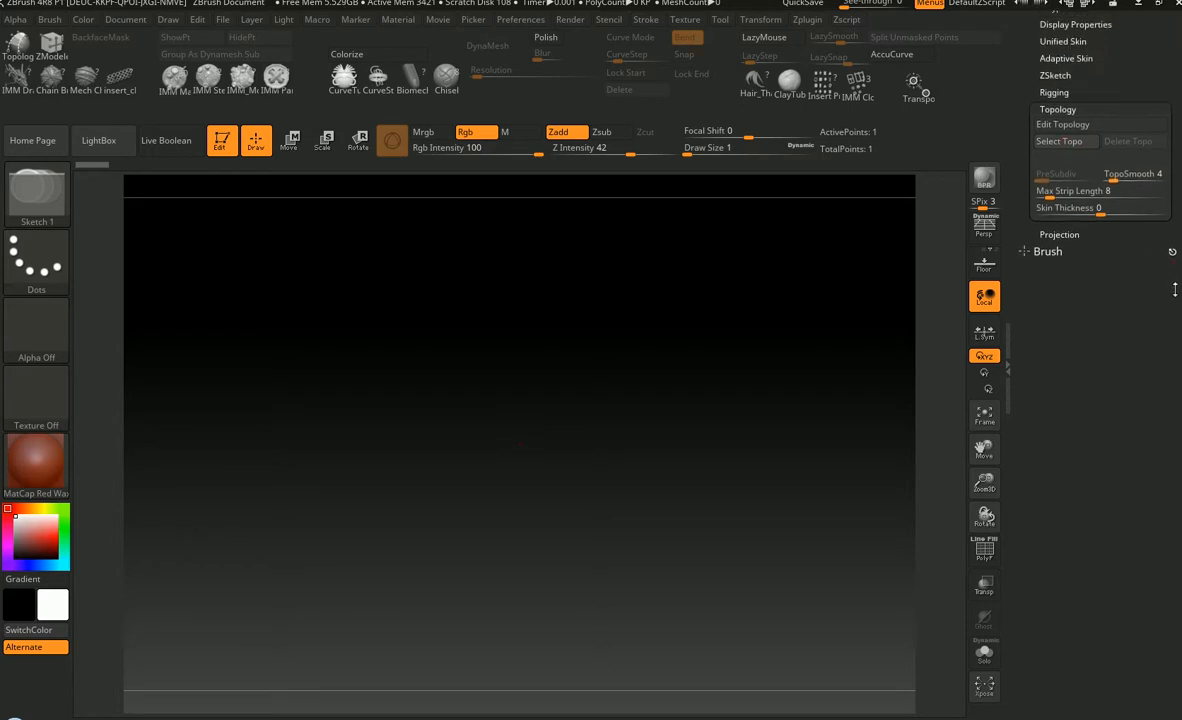
pyautogui.click(1150, 216)
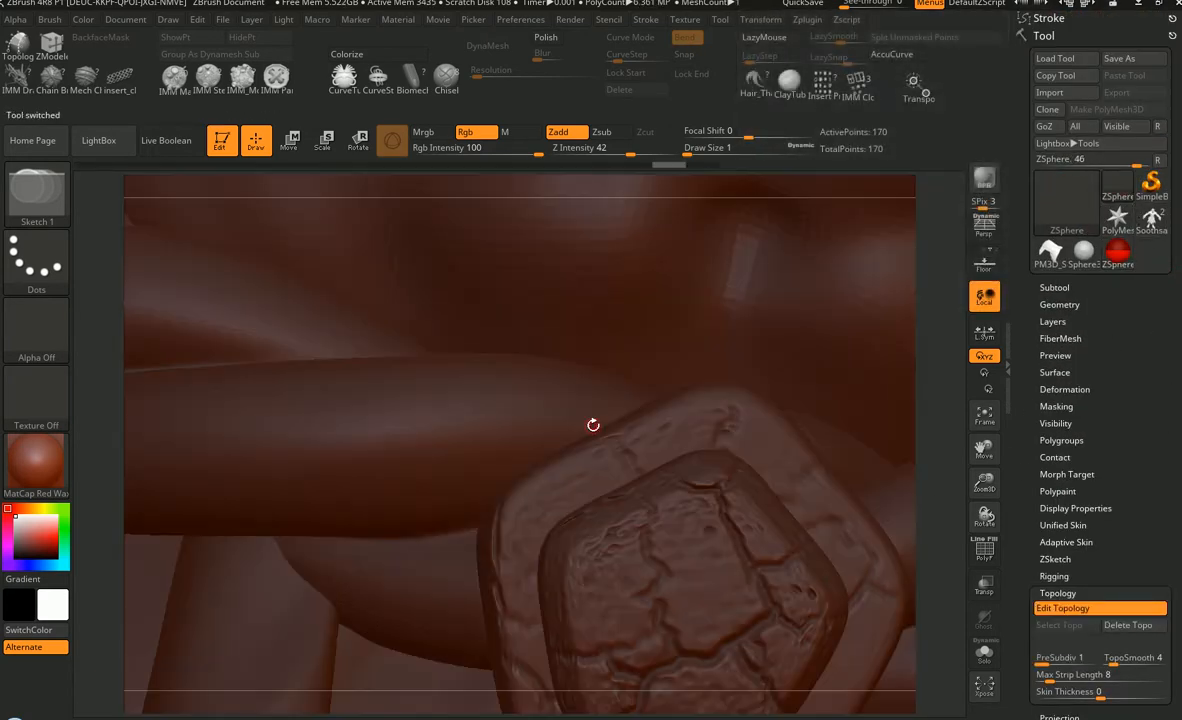
pyautogui.moveTo(683, 412)
pyautogui.keyDown('ctrl'); pyautogui.mouseDown(button='right')
pyautogui.moveTo(546, 346)
pyautogui.moveTo(535, 352)
pyautogui.moveTo(760, 512)
pyautogui.moveTo(765, 600)
pyautogui.moveTo(740, 620)
pyautogui.moveTo(700, 450)
pyautogui.moveTo(723, 498)
pyautogui.moveTo(737, 473)
pyautogui.mouseUp(button='right'); pyautogui.keyUp('ctrl')
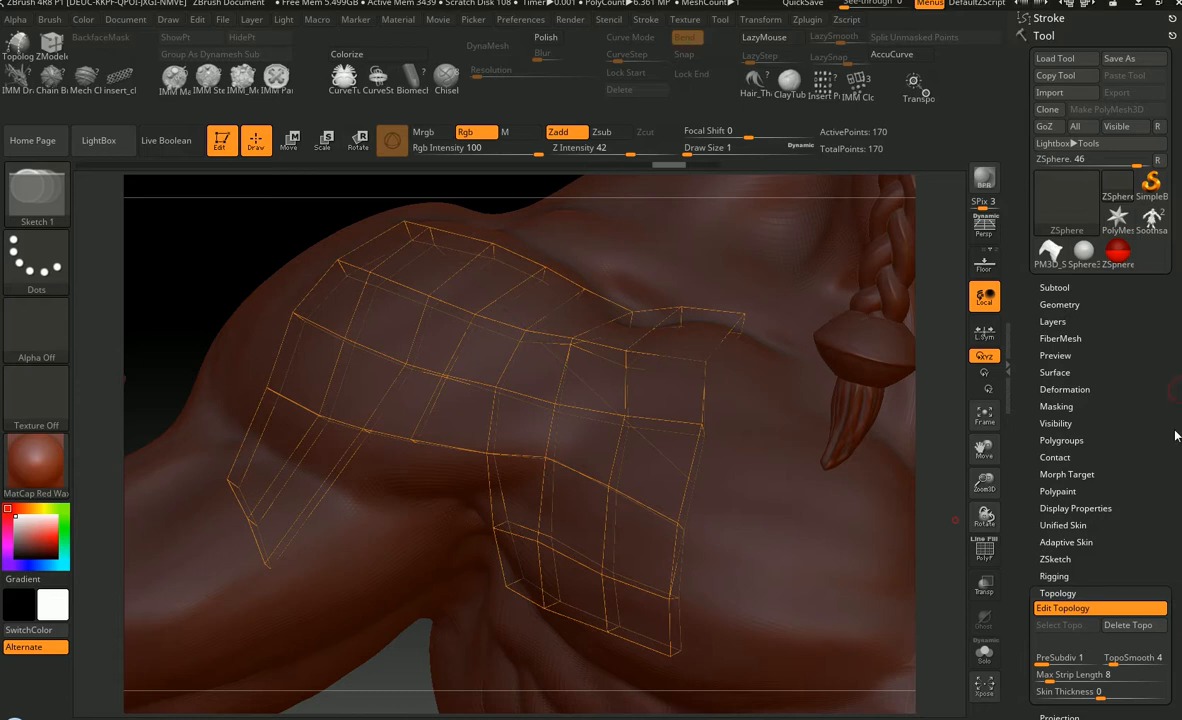
pyautogui.moveTo(1176, 436); pyautogui.dragTo(1176, 423)
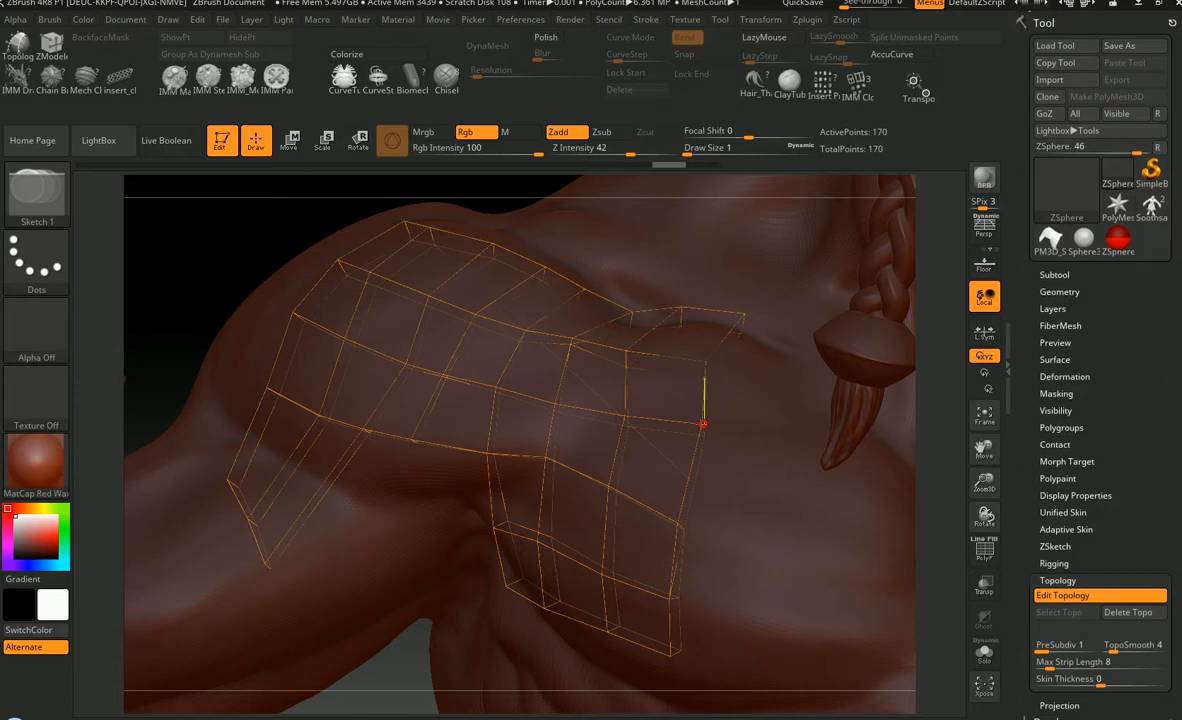
pyautogui.moveTo(812, 432); pyautogui.dragTo(797, 431, button='right')
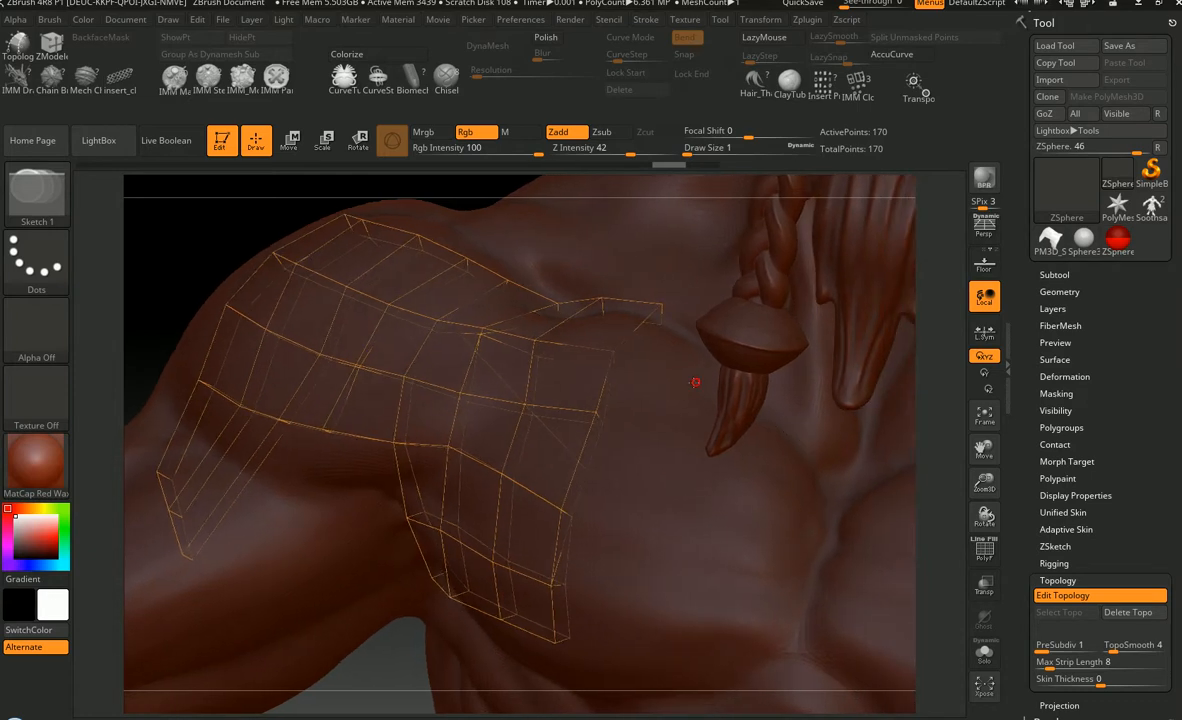
pyautogui.moveTo(695, 381)
pyautogui.mouseDown(button='right')
pyautogui.moveTo(738, 358)
pyautogui.moveTo(675, 390)
pyautogui.moveTo(725, 369)
pyautogui.moveTo(705, 375)
pyautogui.mouseUp(button='right')
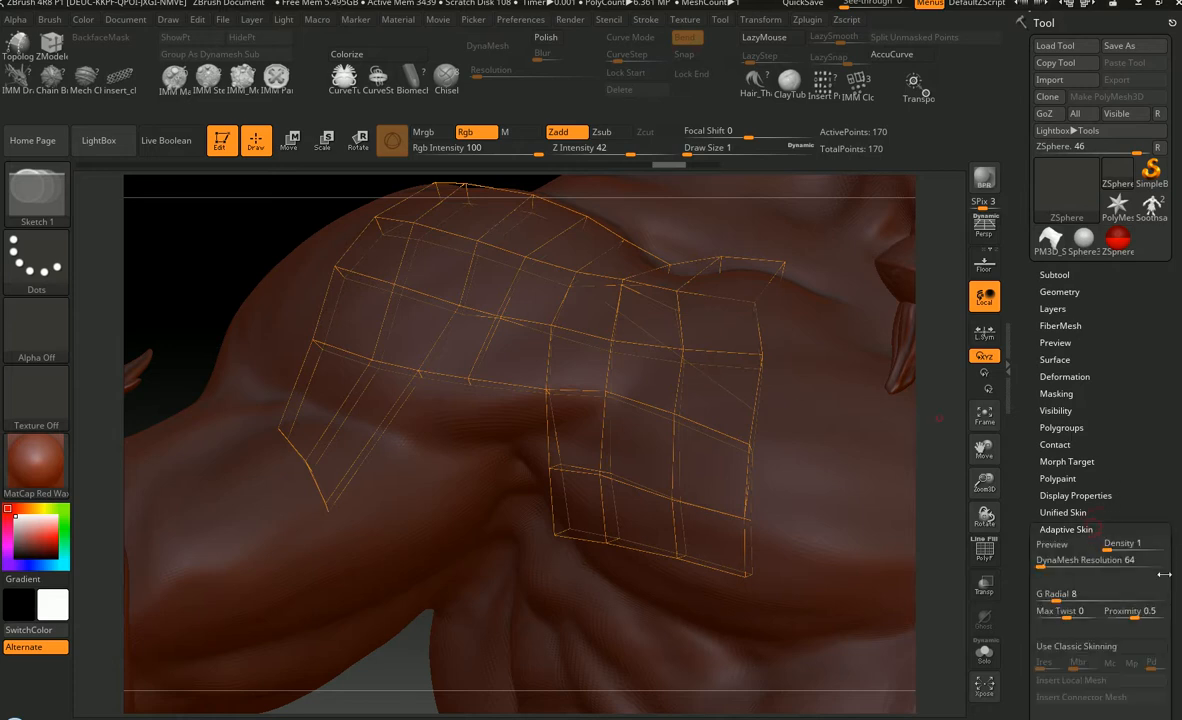
# - Try Use Classic Skinning on the topology patch, preview the resulting adaptive skin and turn the preview off
pyautogui.click(1157, 647)
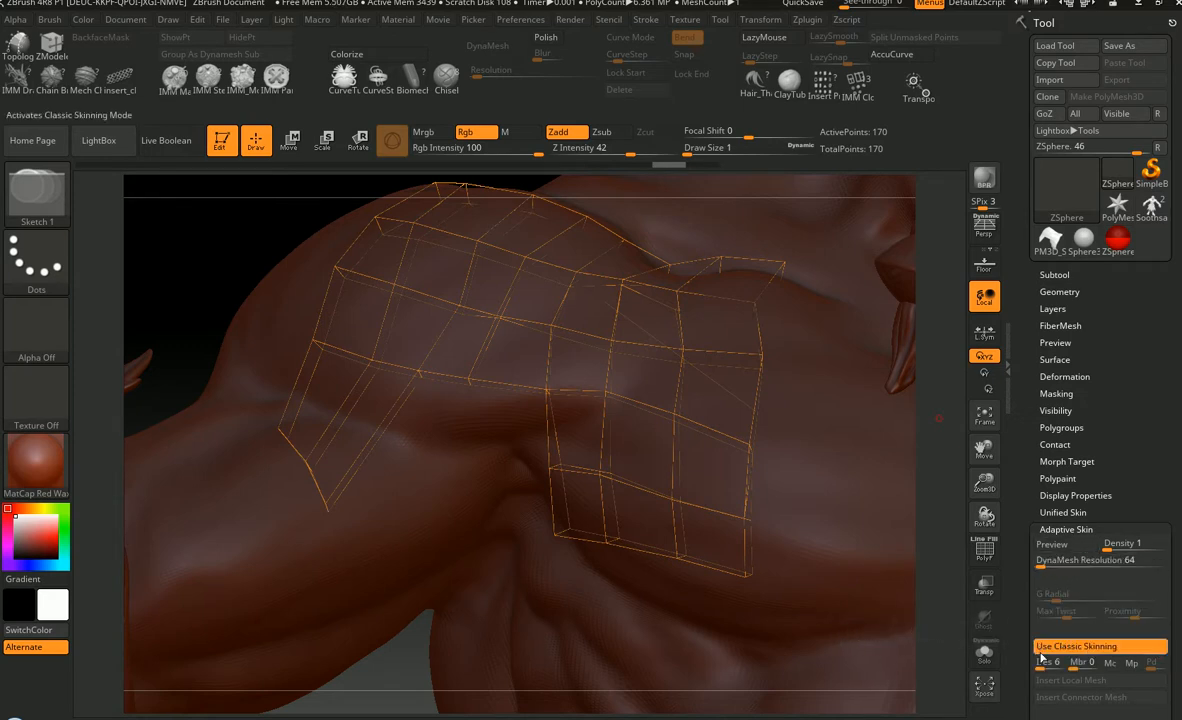
pyautogui.click(1063, 552)
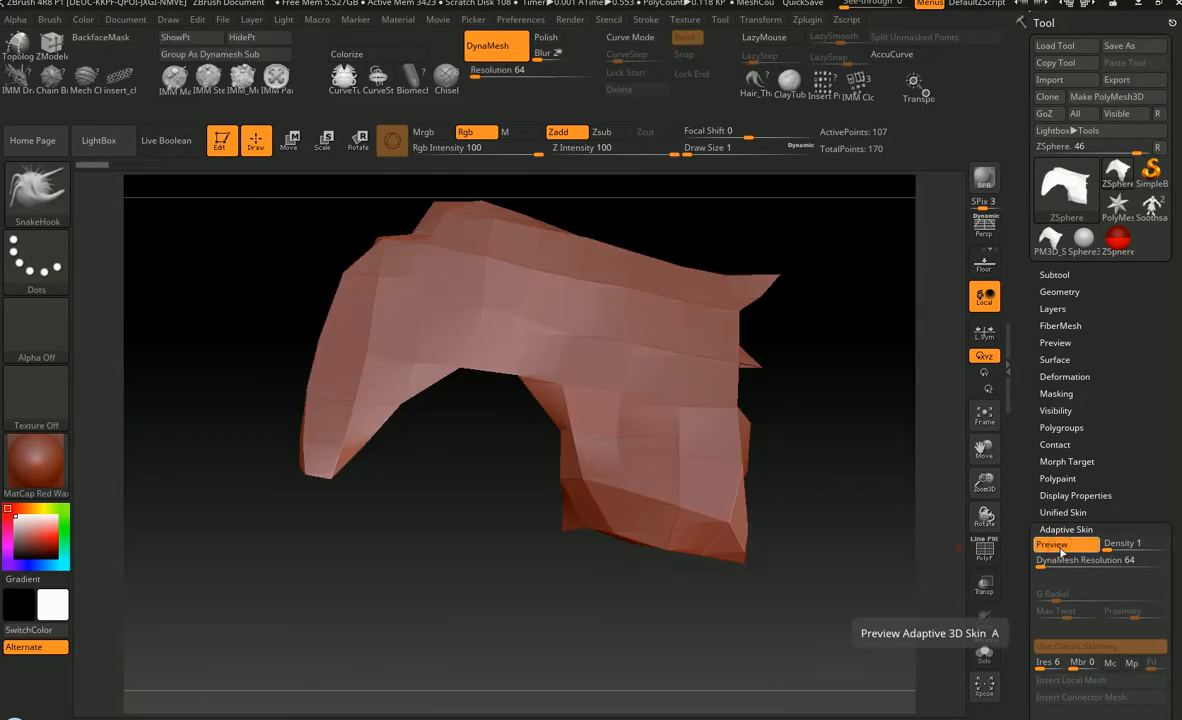
pyautogui.click(1062, 545)
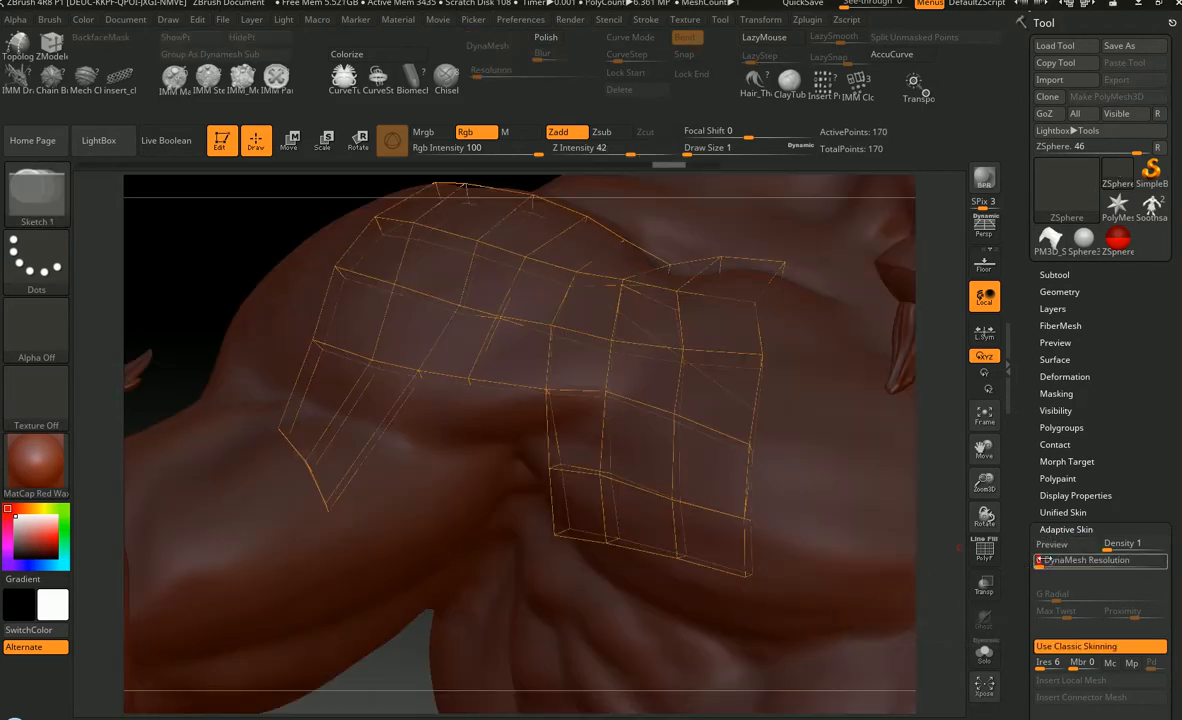
# - Set the adaptive skin's DynaMesh Resolution to 0, disable Use Classic Skinning and refresh the preview
pyautogui.click(1063, 546)
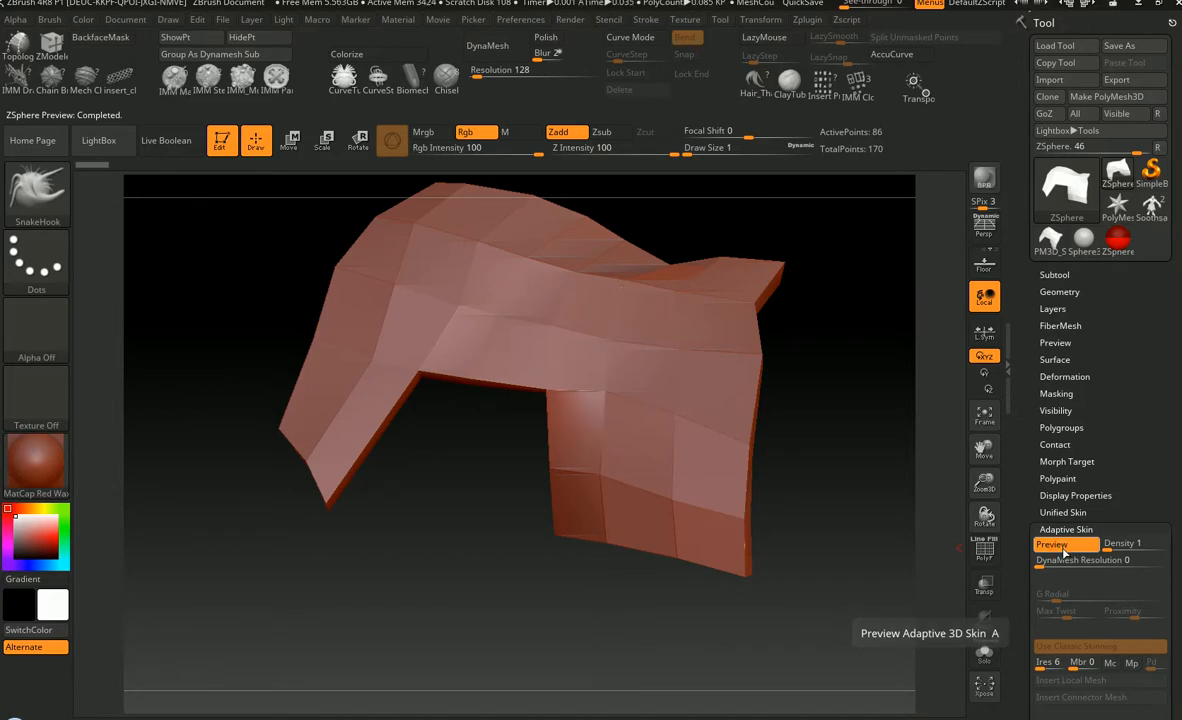
pyautogui.click(1063, 546)
pyautogui.click(1065, 547)
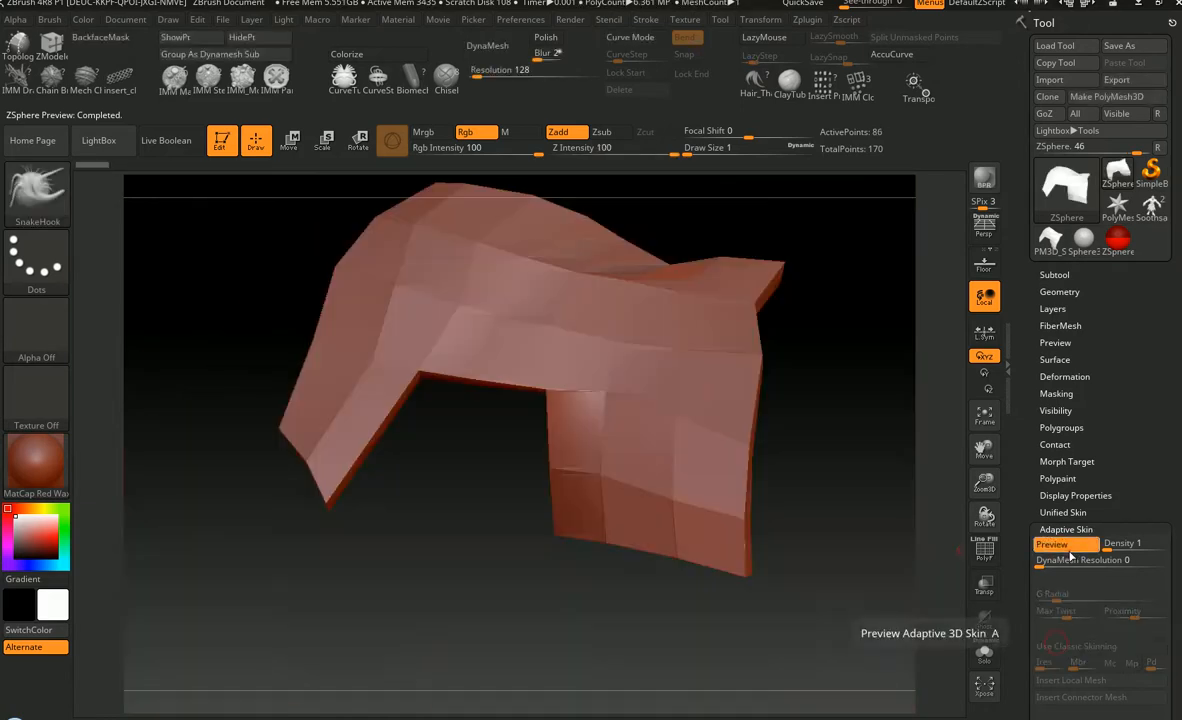
pyautogui.moveTo(862, 533); pyautogui.dragTo(909, 466)
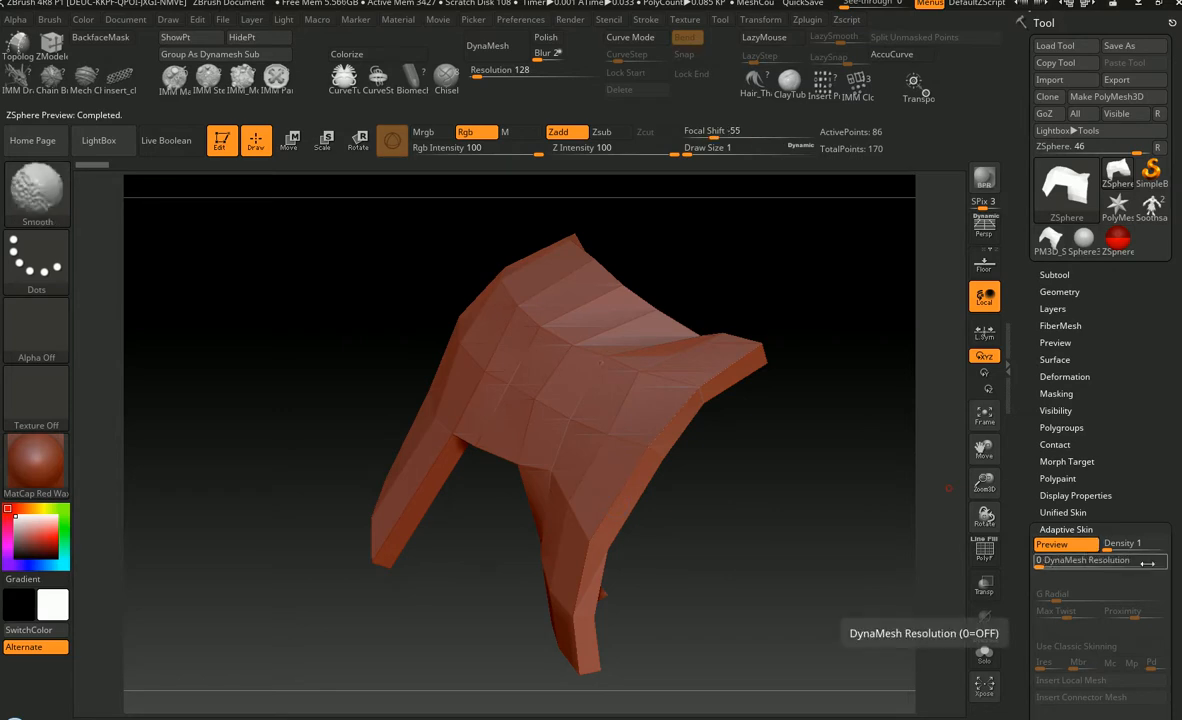
# - Compare the adaptive skin preview with the topology grid and examine the patch's edges and thickness from several angles
pyautogui.click(1080, 544)
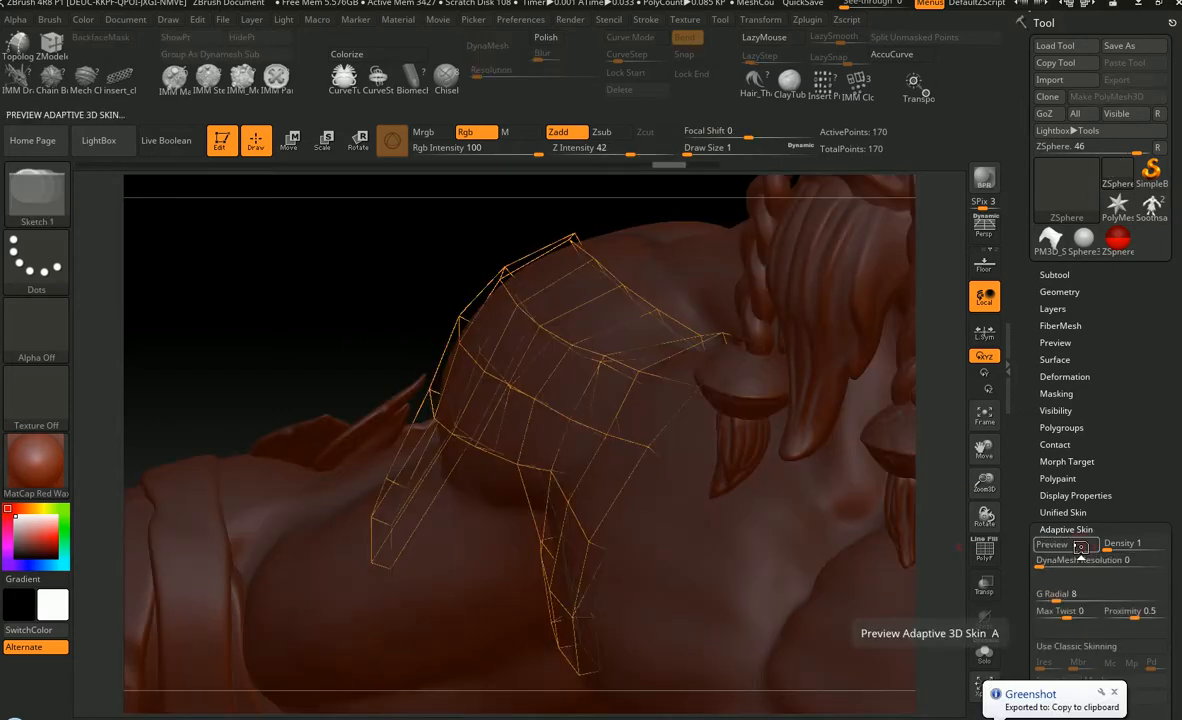
pyautogui.click(1081, 547)
pyautogui.moveTo(836, 509); pyautogui.dragTo(628, 516)
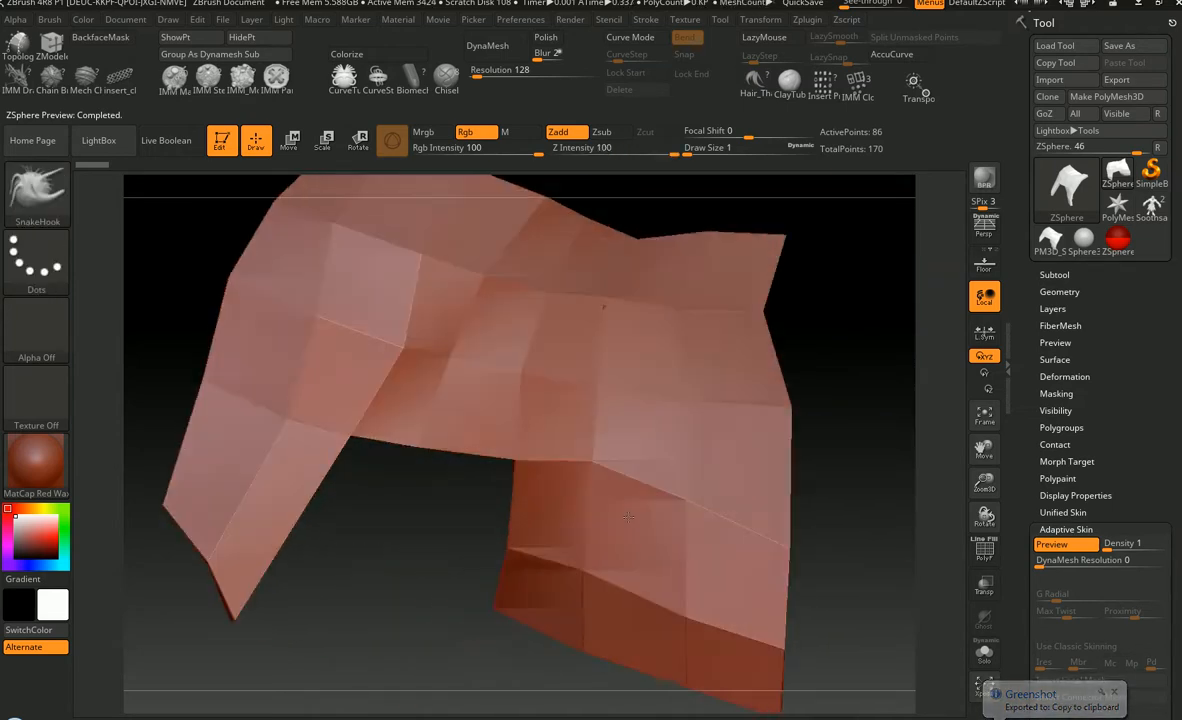
pyautogui.moveTo(628, 516); pyautogui.dragTo(715, 530, button='right')
pyautogui.keyDown('ctrl'); pyautogui.moveTo(560, 560); pyautogui.dragTo(514, 472, button='right'); pyautogui.keyUp('ctrl')
pyautogui.moveTo(730, 485)
pyautogui.mouseDown(button='right')
pyautogui.moveTo(552, 459)
pyautogui.moveTo(655, 446)
pyautogui.moveTo(680, 550)
pyautogui.moveTo(741, 492)
pyautogui.mouseUp(button='right')
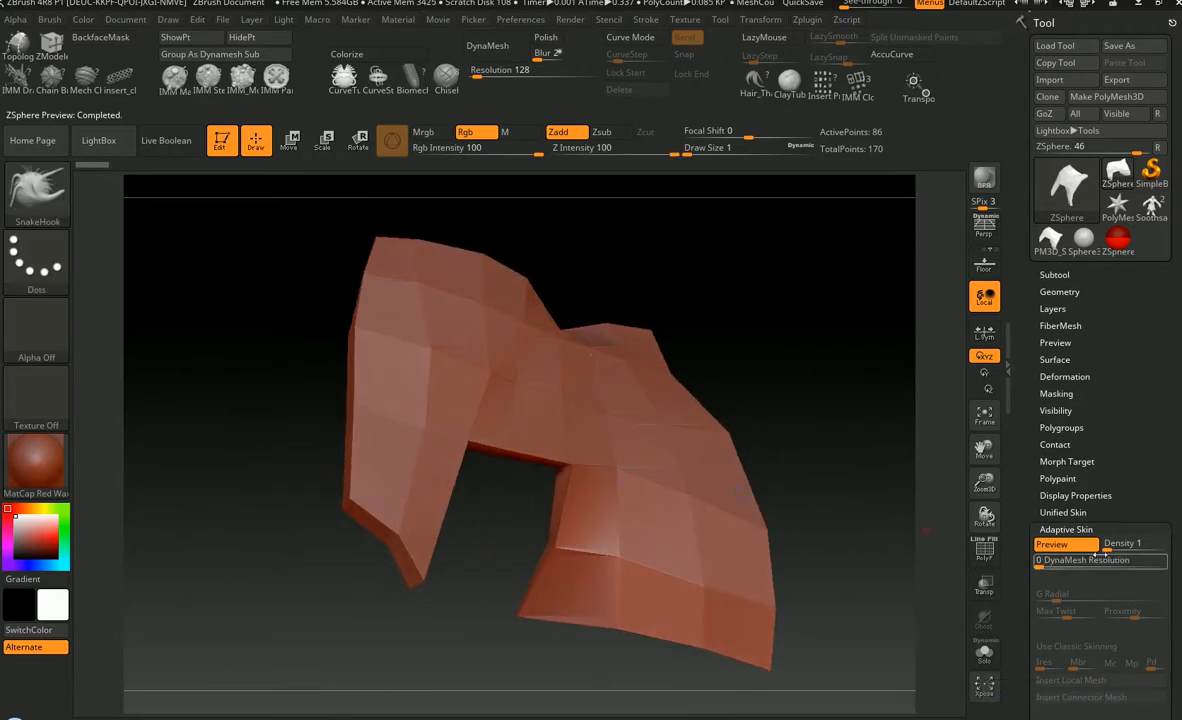
pyautogui.press('shift+Print')
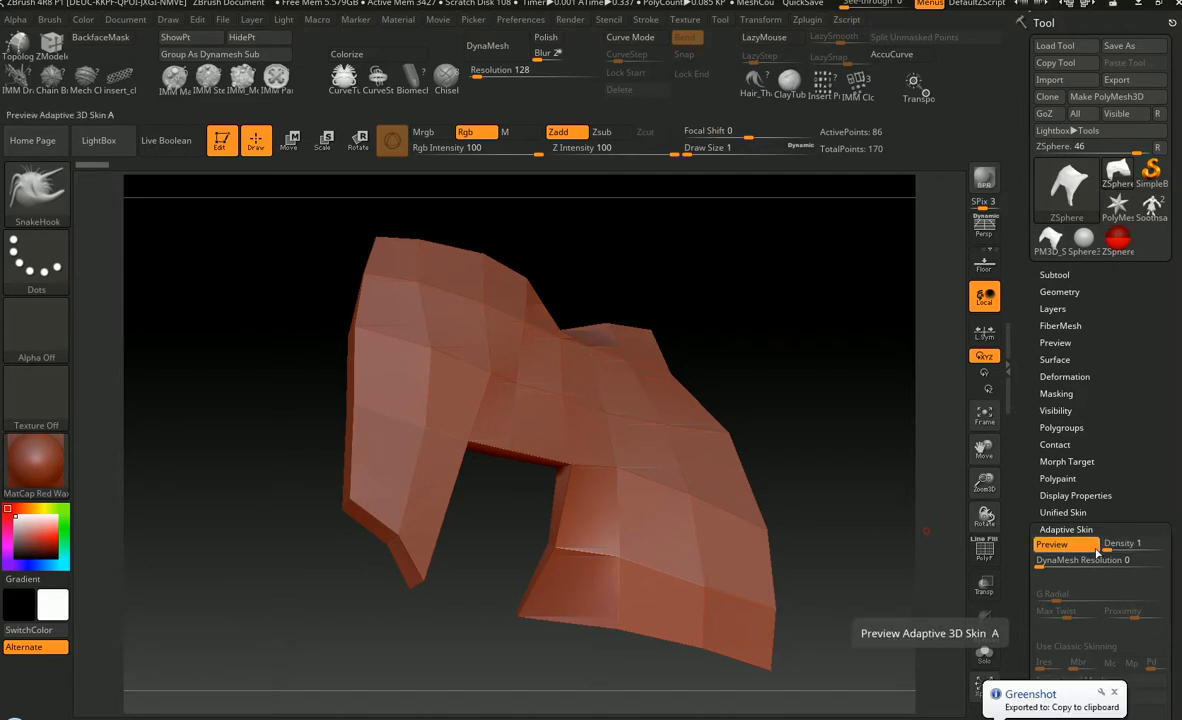
pyautogui.moveTo(788, 540); pyautogui.dragTo(896, 541, button='right')
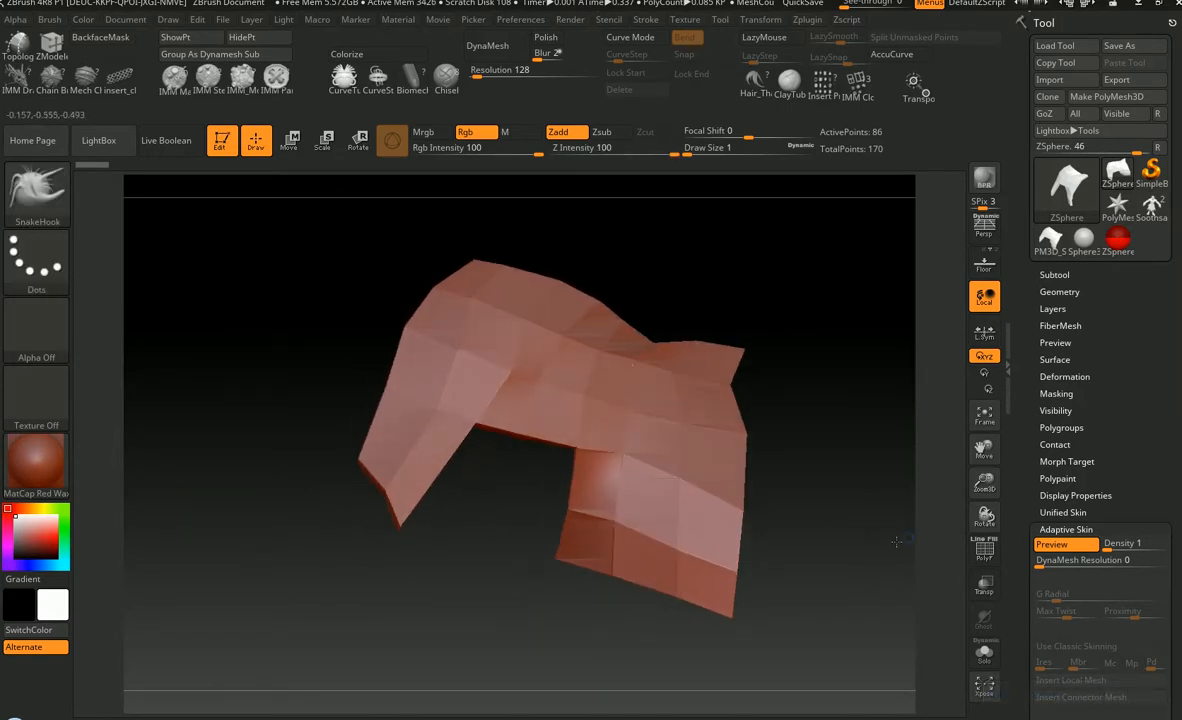